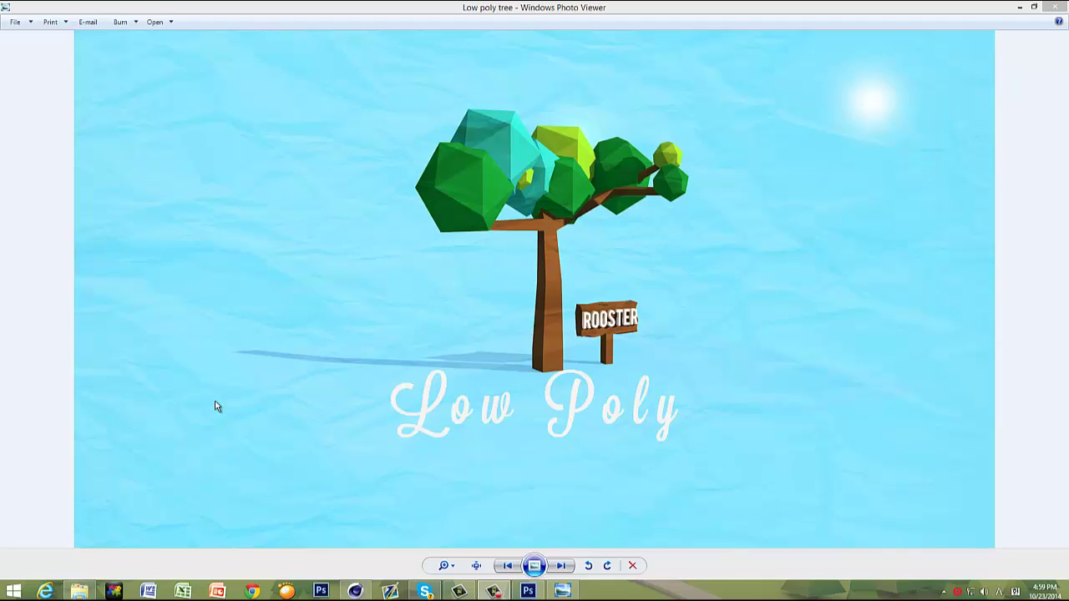
Step: Switch to CINEMA 4D and set the render output size to 1920 by 1080 pixels
left_click(345, 593)
left_click(292, 38)
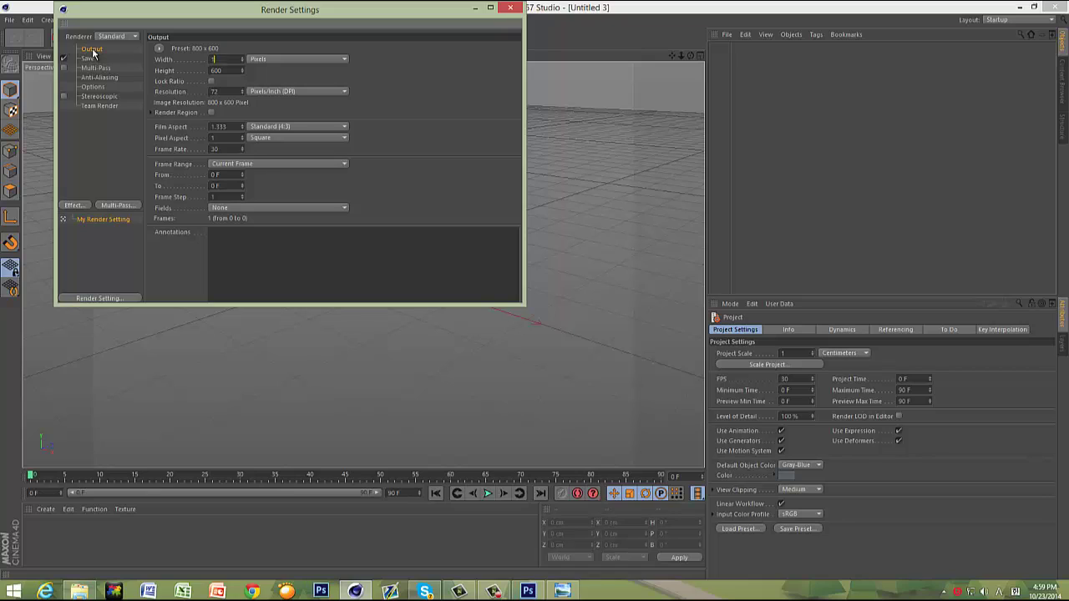
left_click_drag(223, 70, 128, 73)
type("192")
type("080")
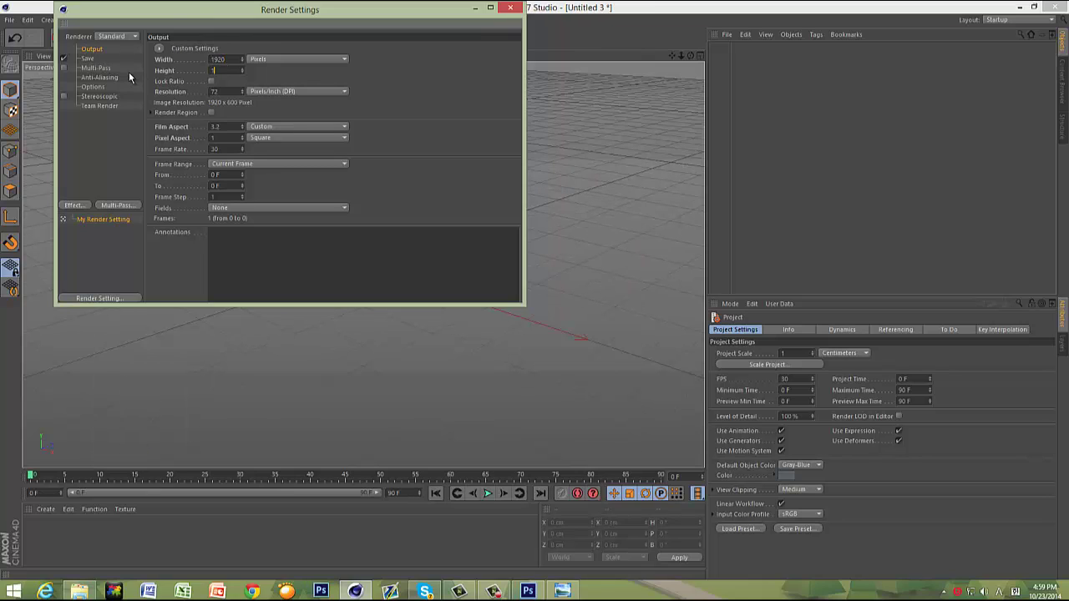
left_click(503, 10)
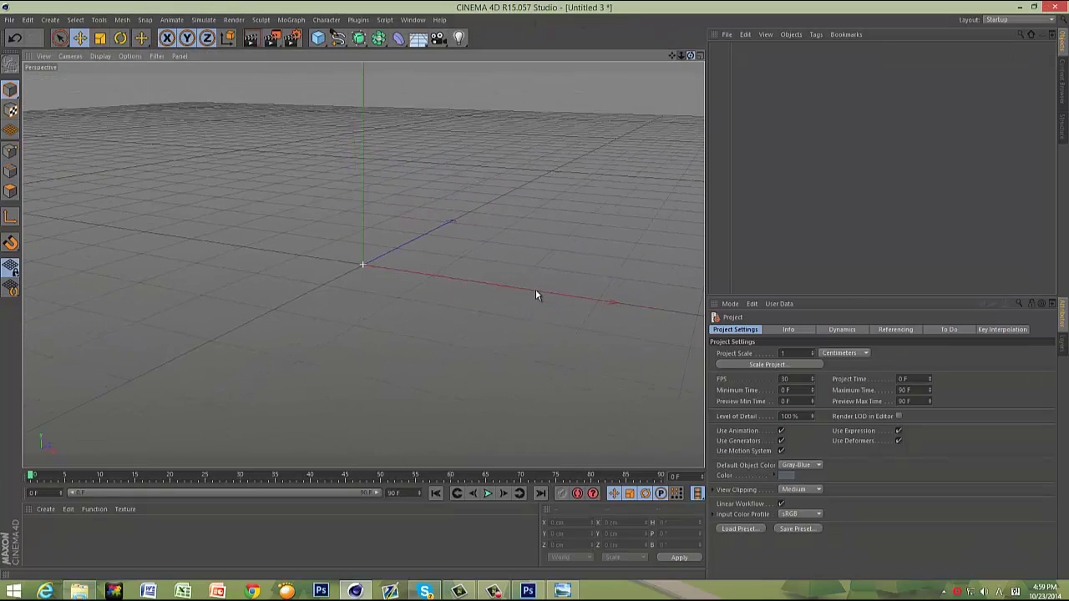
Step: Add a cube at the origin and scale it down uniformly to about 99 cm
left_click(318, 38)
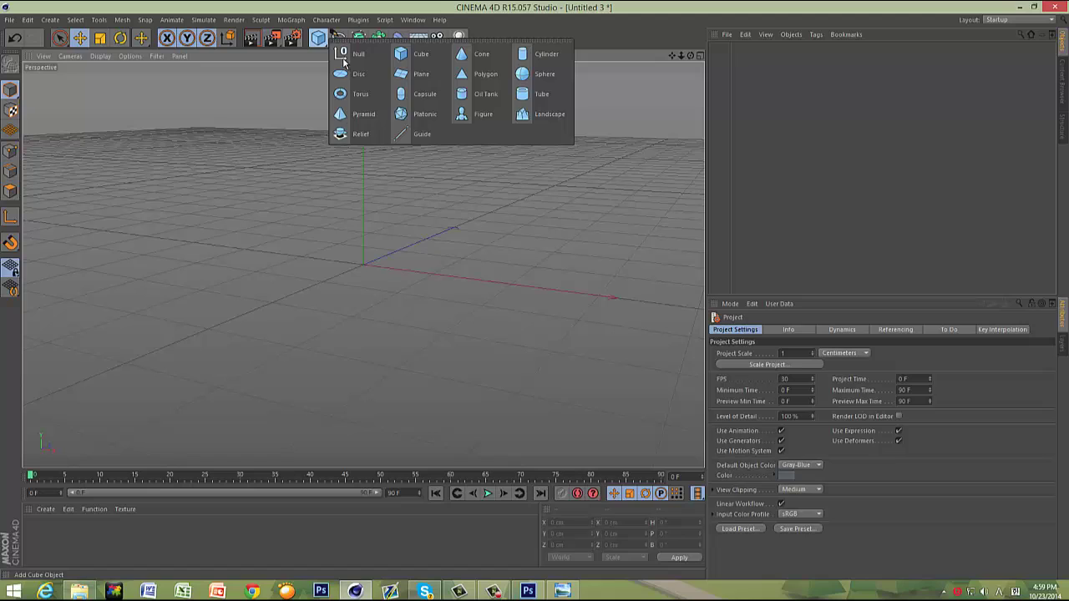
left_click(424, 57)
key("t")
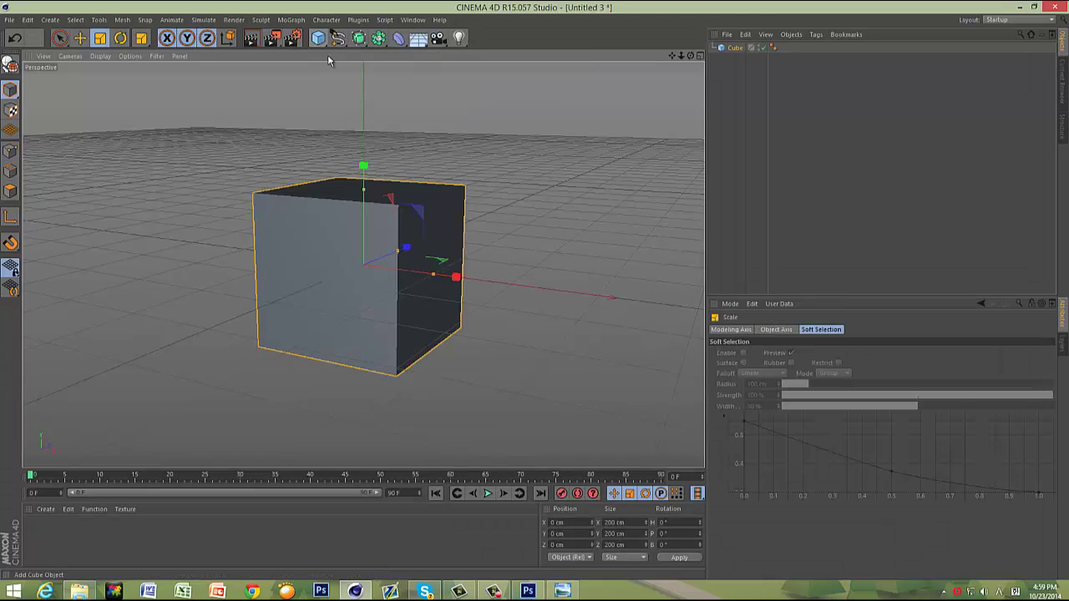
left_click_drag(456, 282, 405, 284)
key("e")
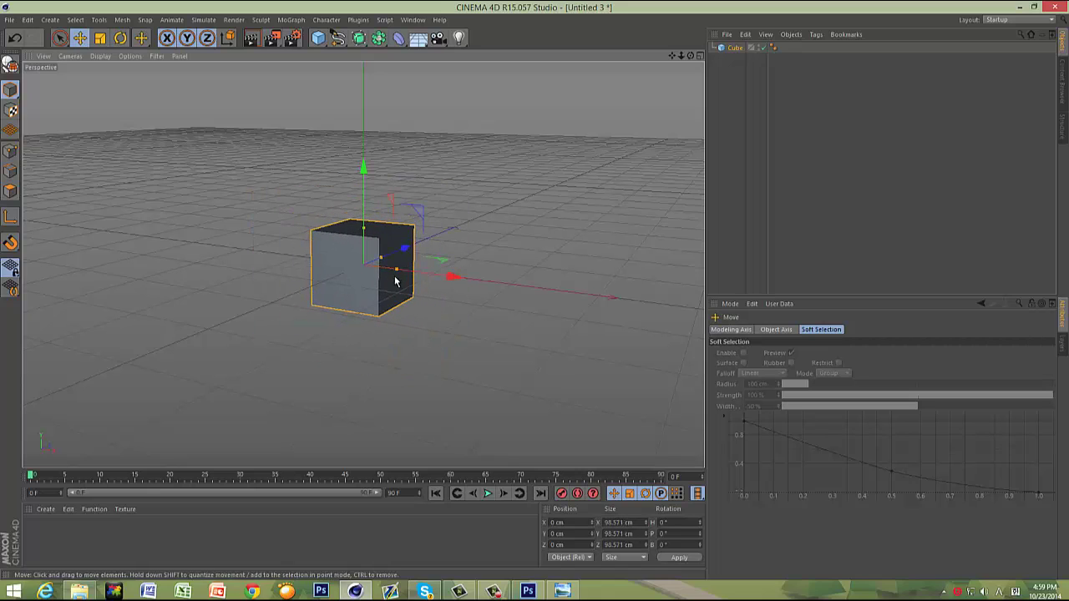
Step: Delete the cube's Phong tag and scale the cube down uniformly to about 81 cm
left_click_drag(690, 56, 761, 49)
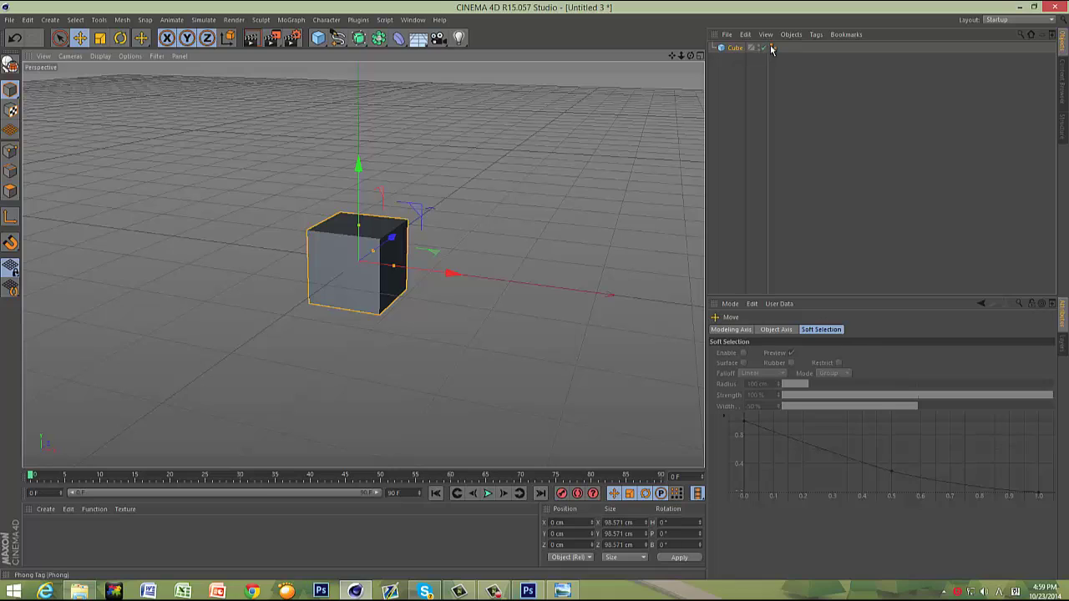
left_click(772, 49)
key("Delete")
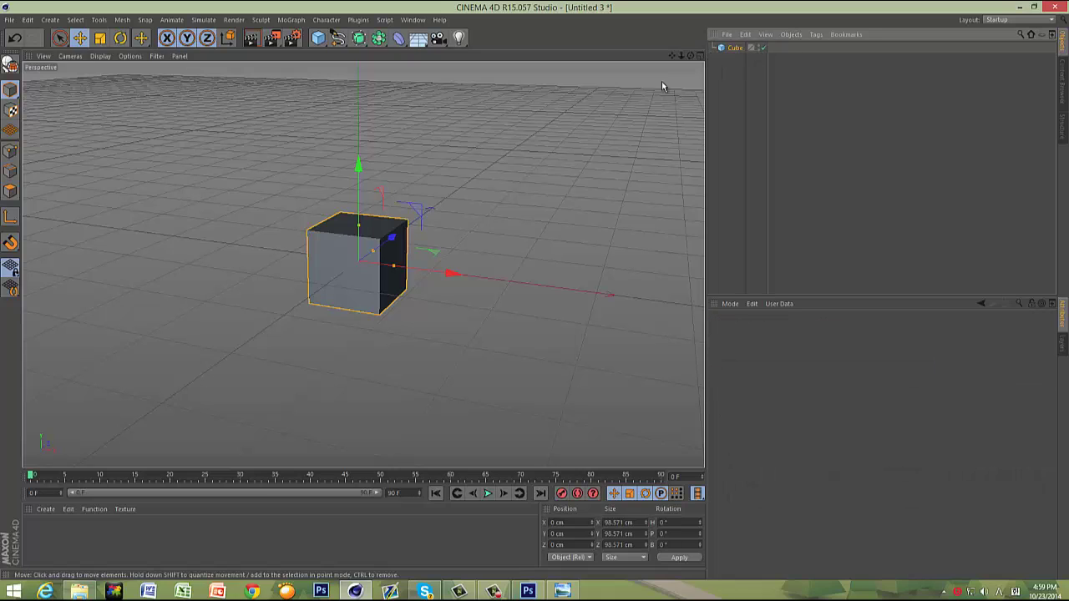
key("t")
left_click_drag(453, 274, 417, 267)
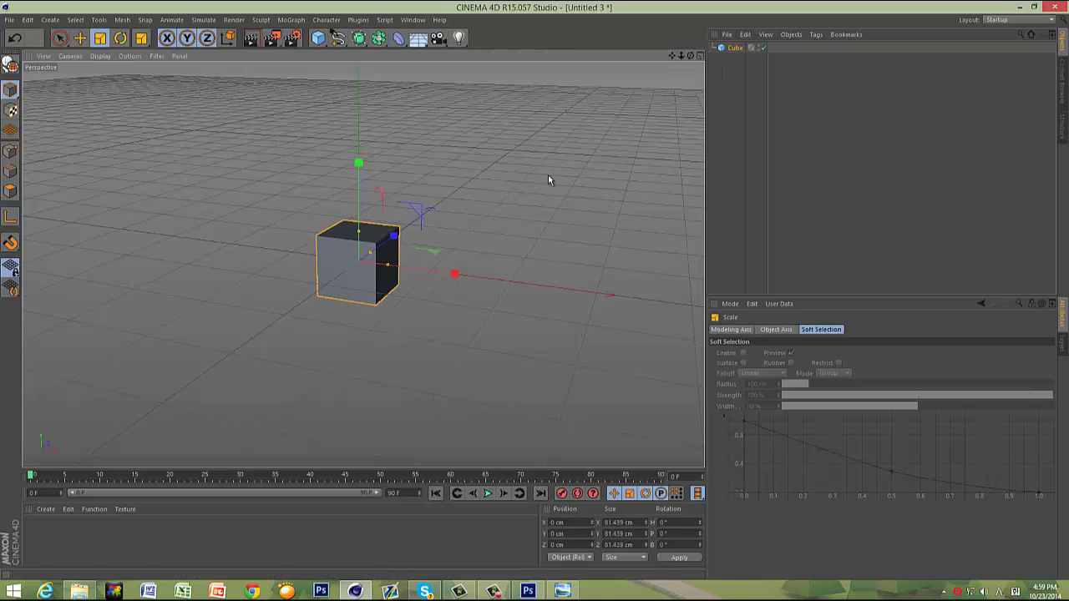
Step: Make the cube an editable polygon object and raise it about 4 cm
left_click(735, 48)
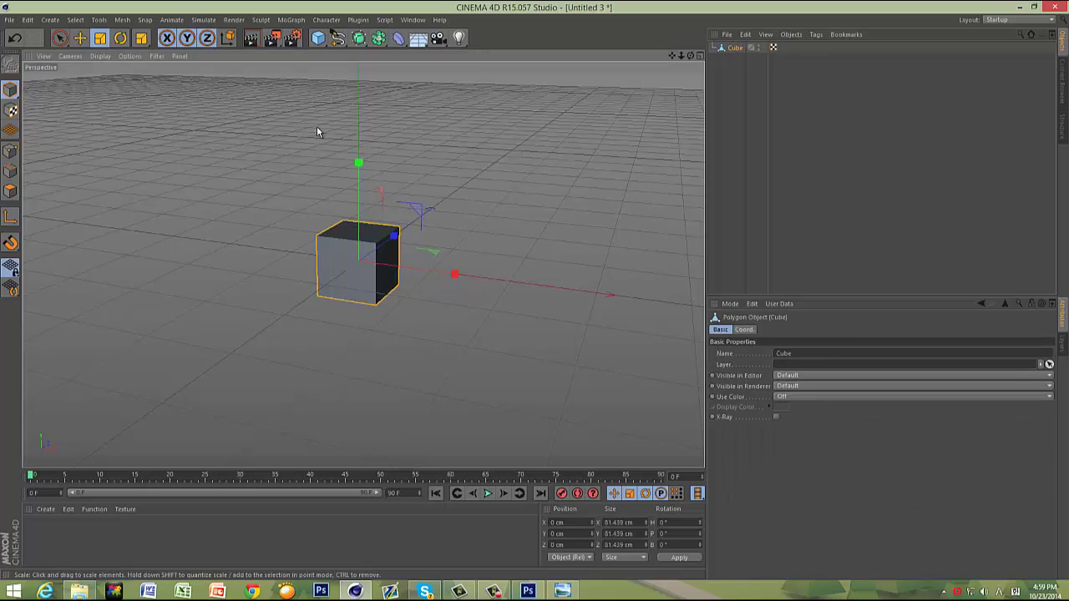
key("e")
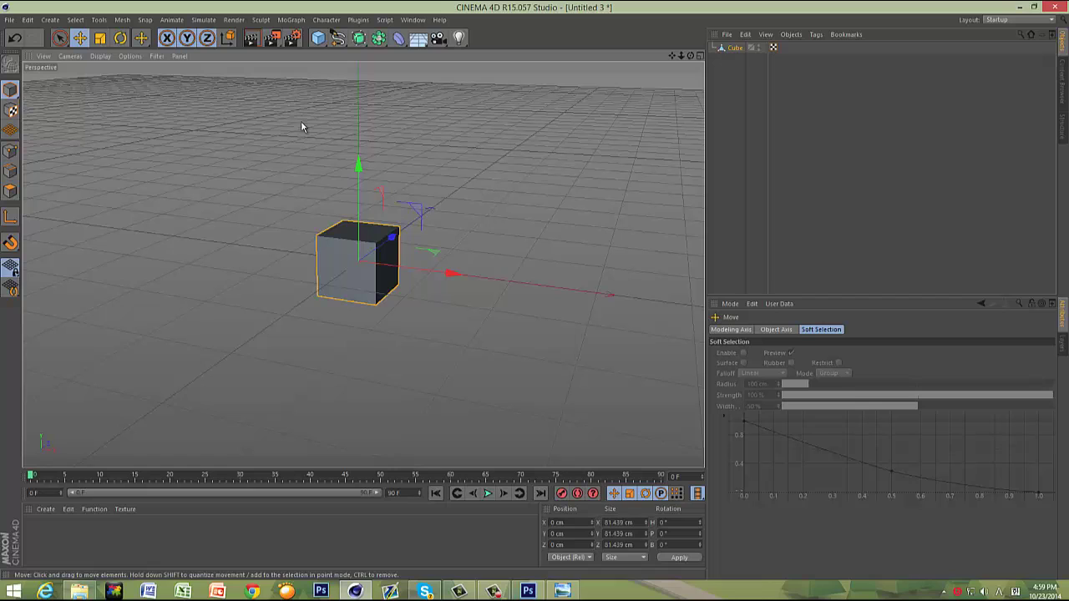
left_click_drag(351, 167, 322, 139)
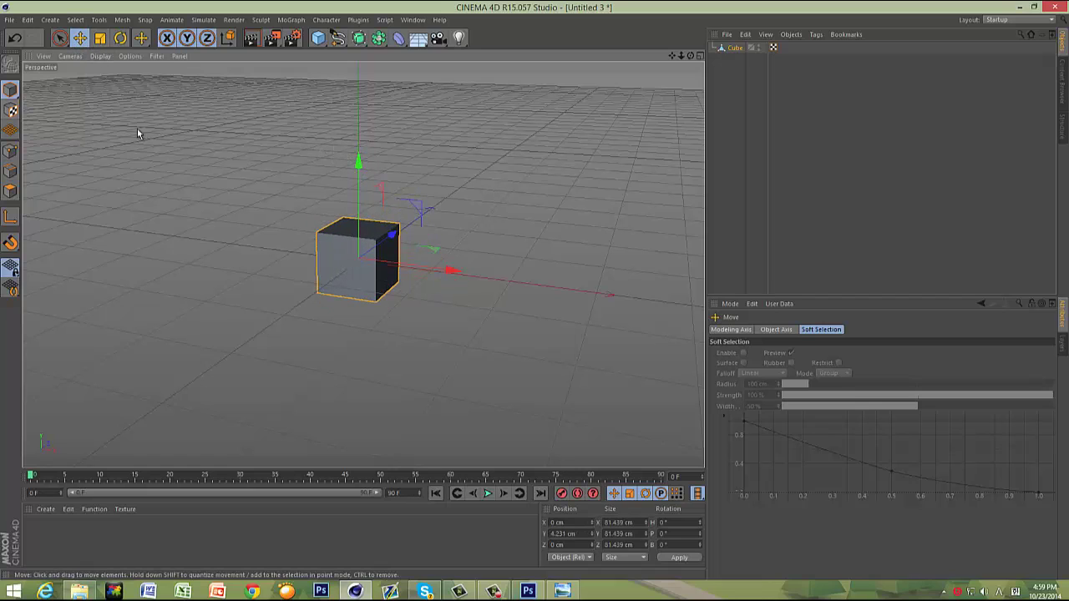
Step: Extrude the cube's top polygon straight up to about 277 cm to form a tall trunk
left_click(10, 192)
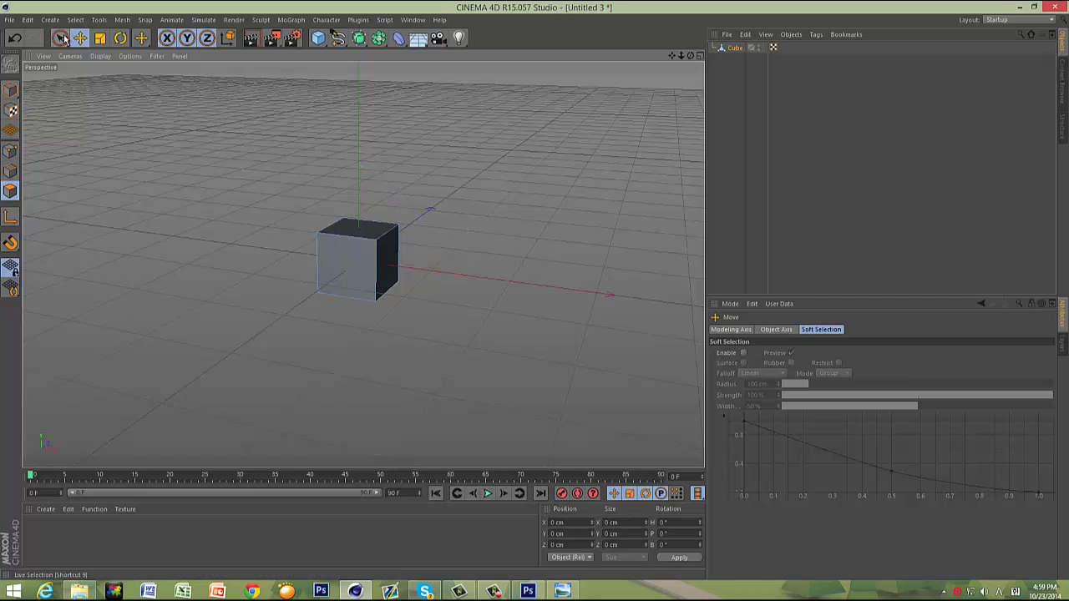
left_click_drag(60, 38, 91, 54)
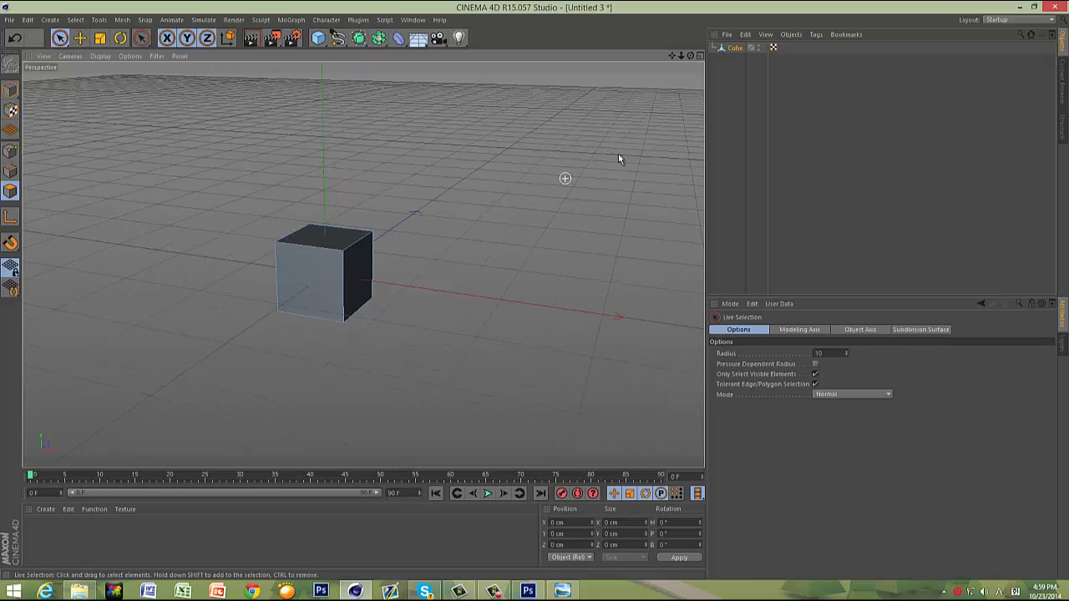
left_click_drag(691, 56, 535, 296)
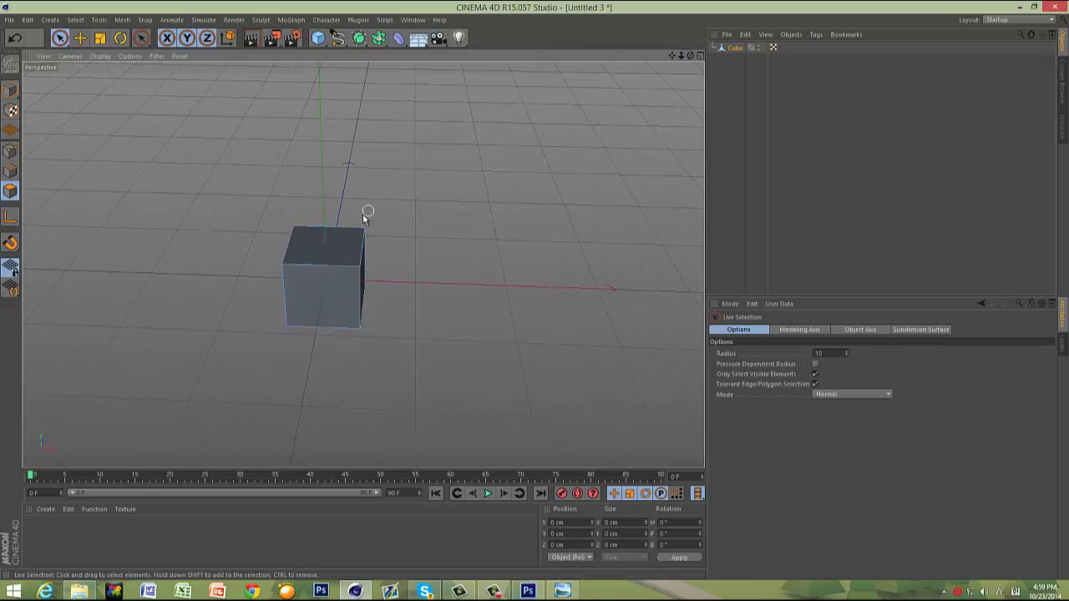
left_click(345, 238)
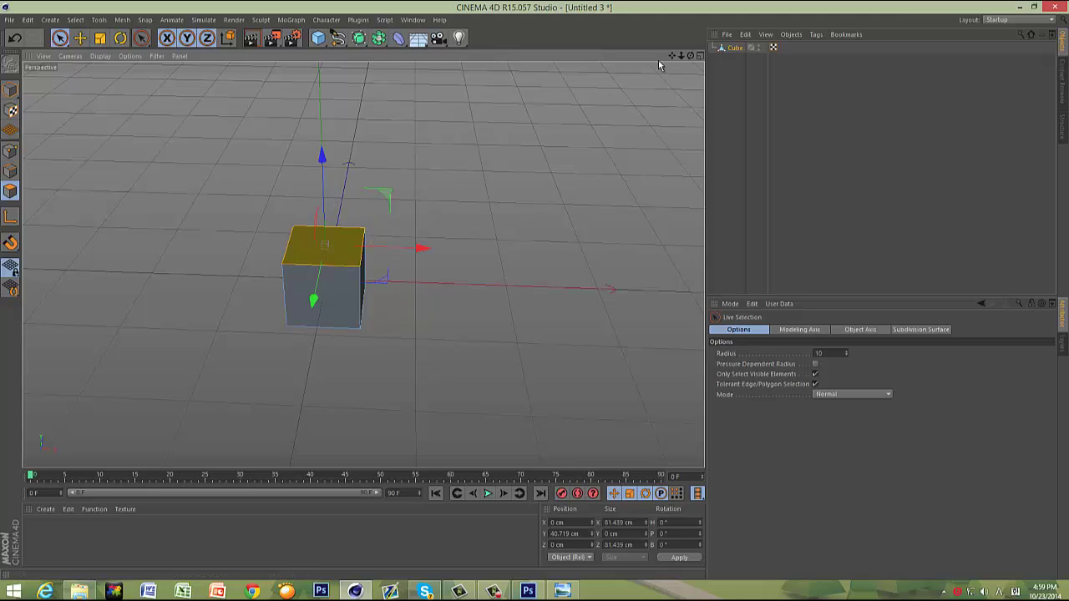
left_click_drag(690, 56, 535, 290)
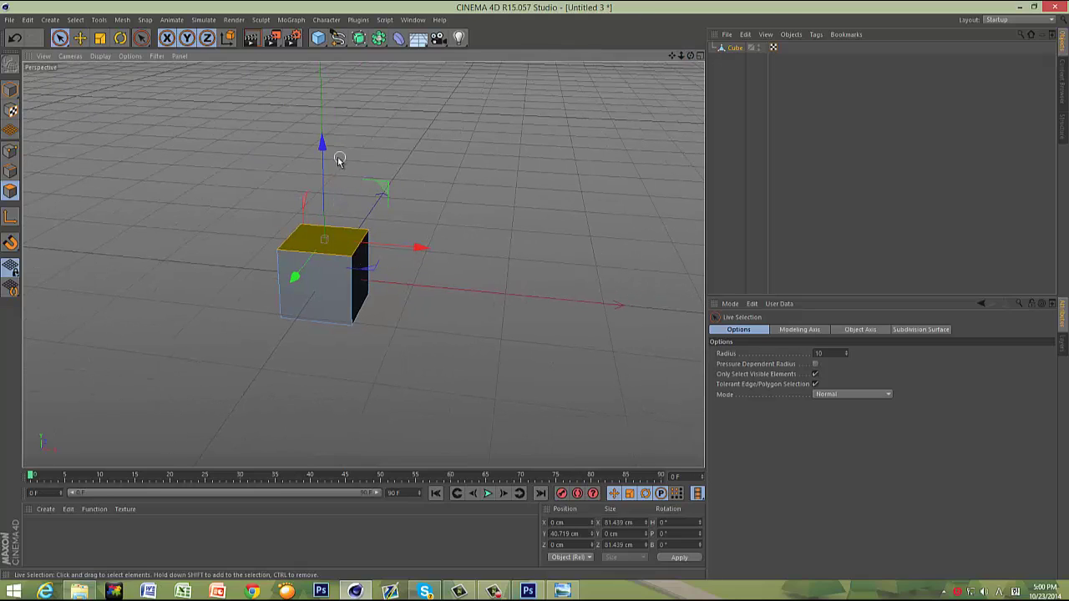
left_click_drag(328, 158, 536, 289)
Step: Taper the trunk by scaling its top face to about 40 cm in X and 45 cm in Z
scroll(478, 167, "down", 4)
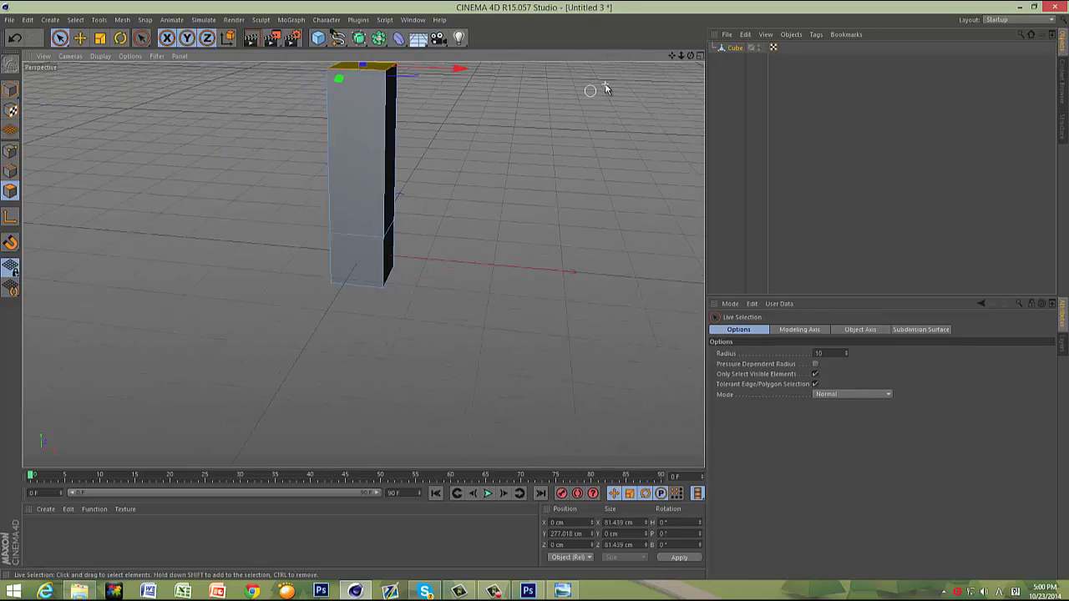
left_click_drag(671, 58, 534, 293)
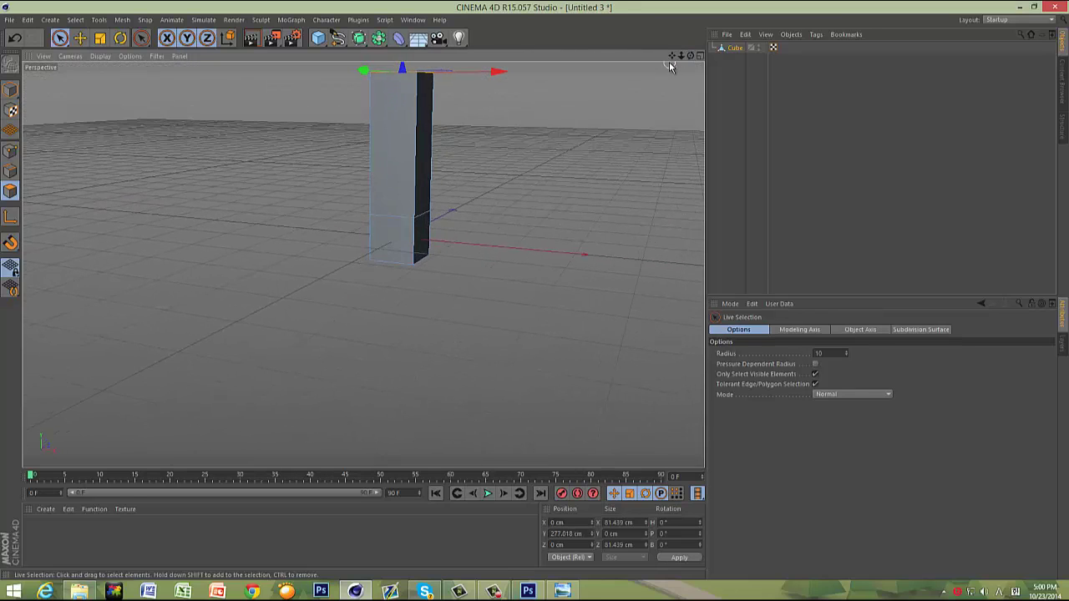
left_click_drag(670, 59, 597, 117)
key("t")
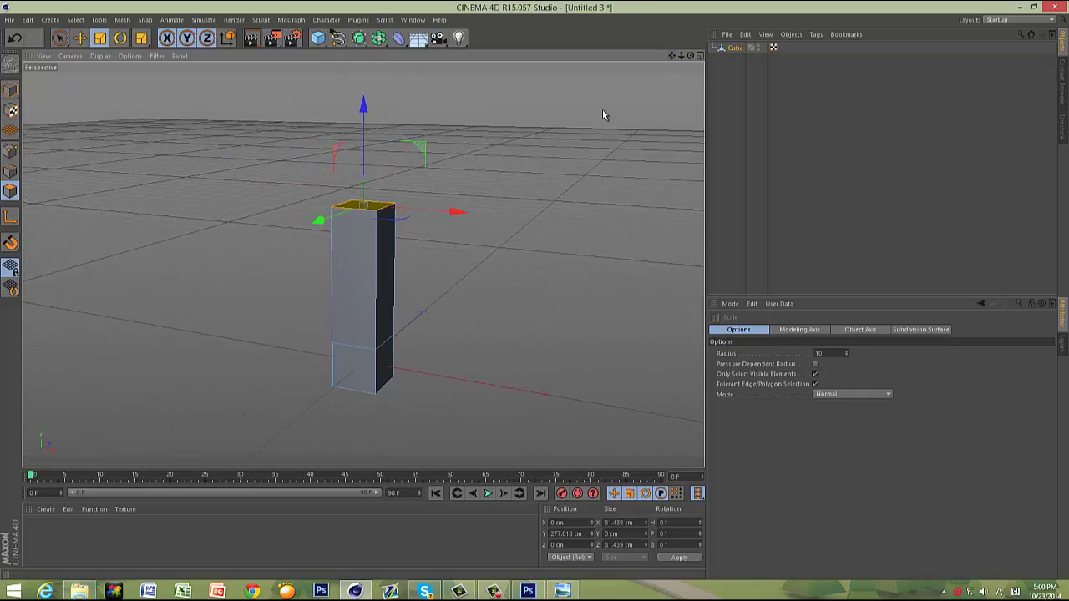
left_click_drag(458, 212, 410, 209)
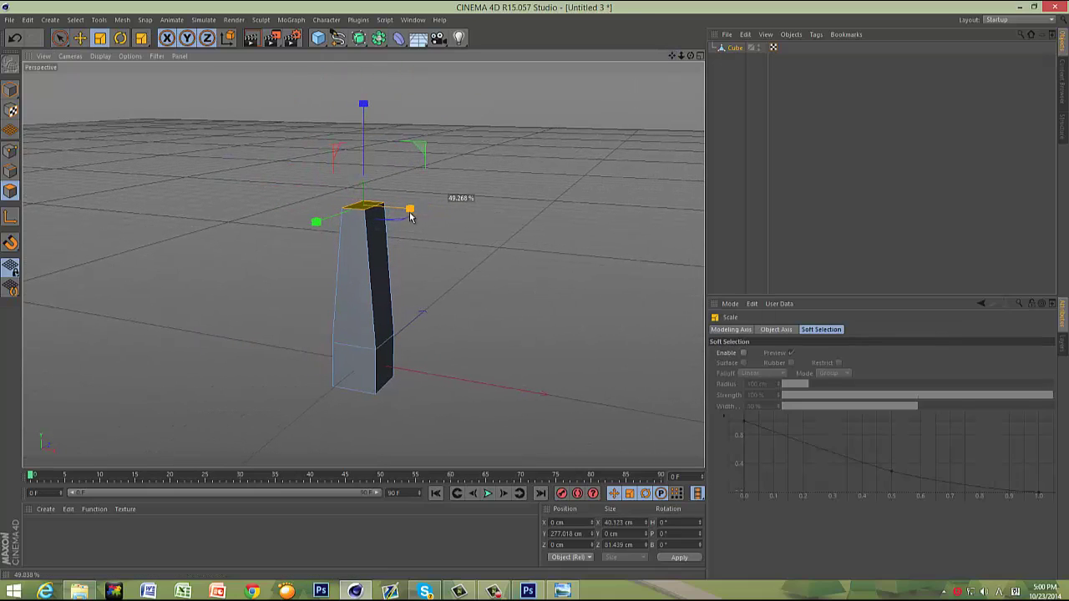
left_click_drag(695, 58, 534, 291)
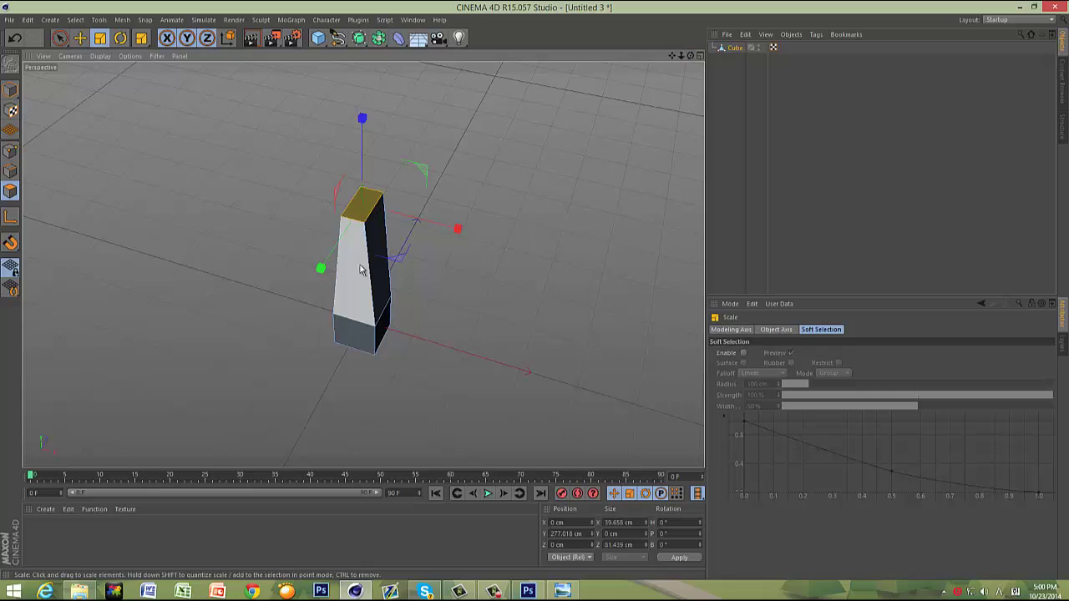
left_click_drag(362, 271, 321, 268)
left_click_drag(678, 57, 536, 289)
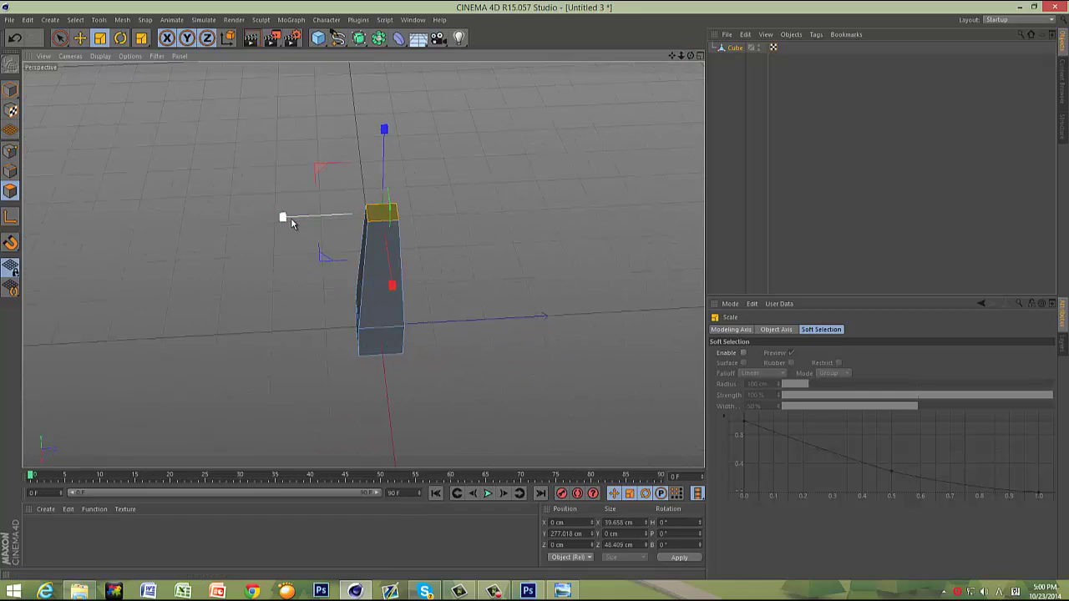
left_click_drag(294, 219, 298, 220)
left_click_drag(689, 57, 537, 296)
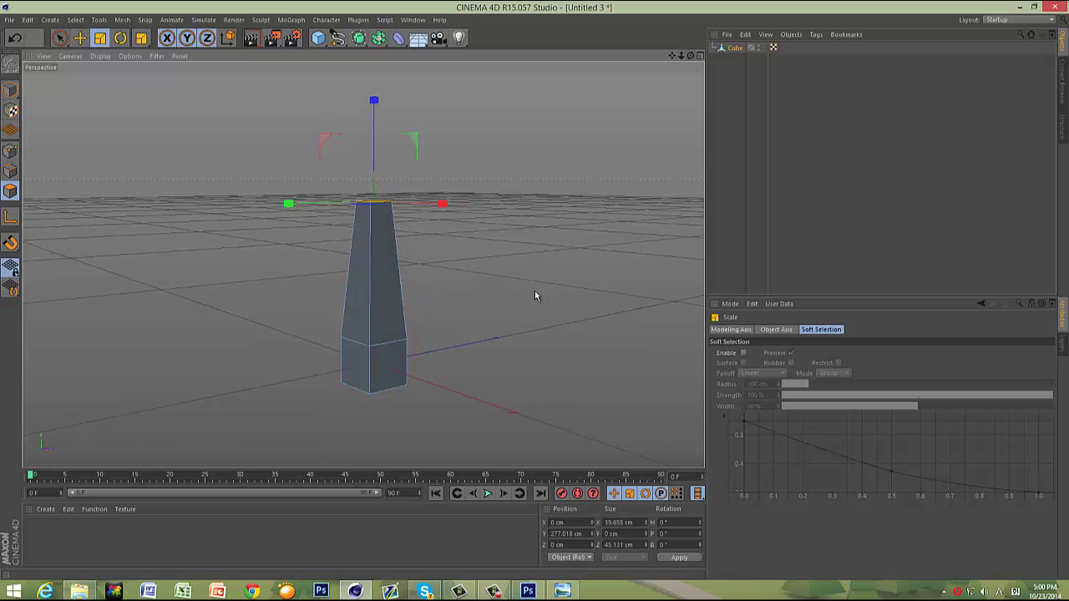
Step: Lean the trunk by moving its top face to about -47 cm in X and -64 cm in Z
key("e")
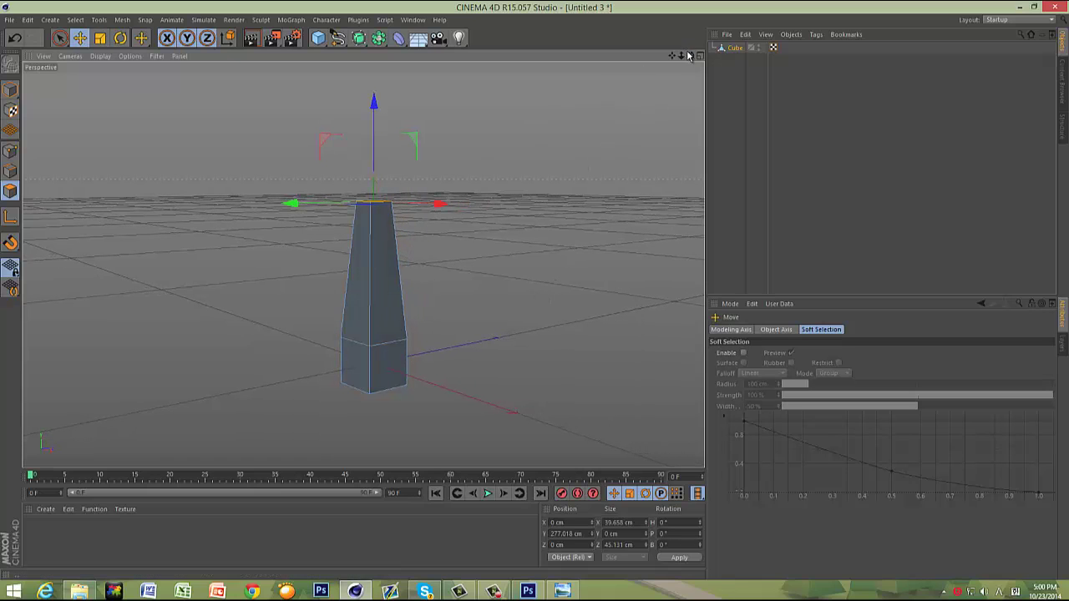
left_click_drag(690, 56, 468, 251)
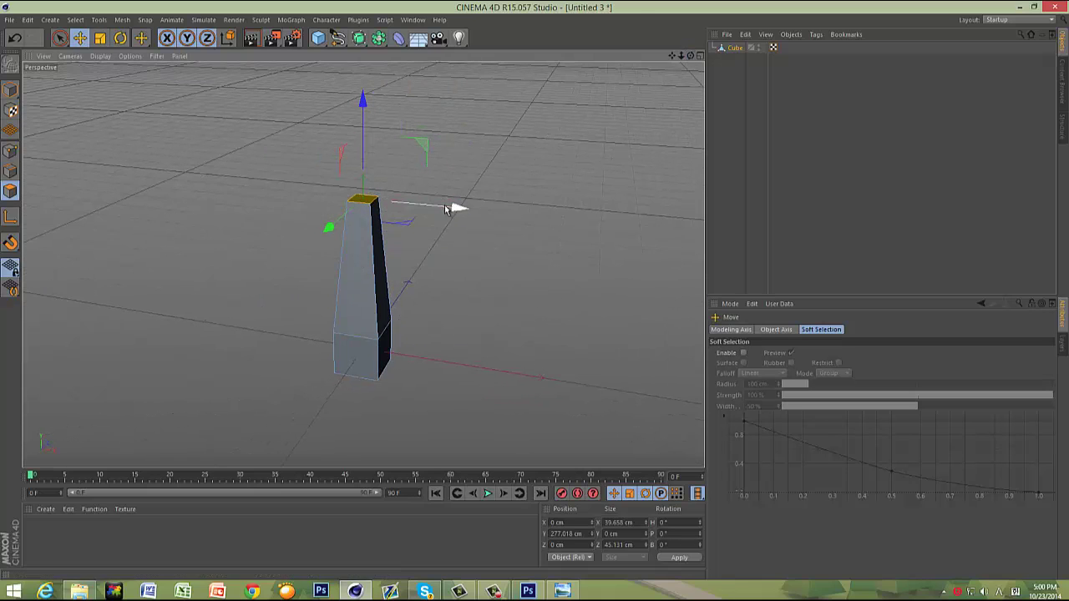
left_click_drag(454, 208, 365, 212)
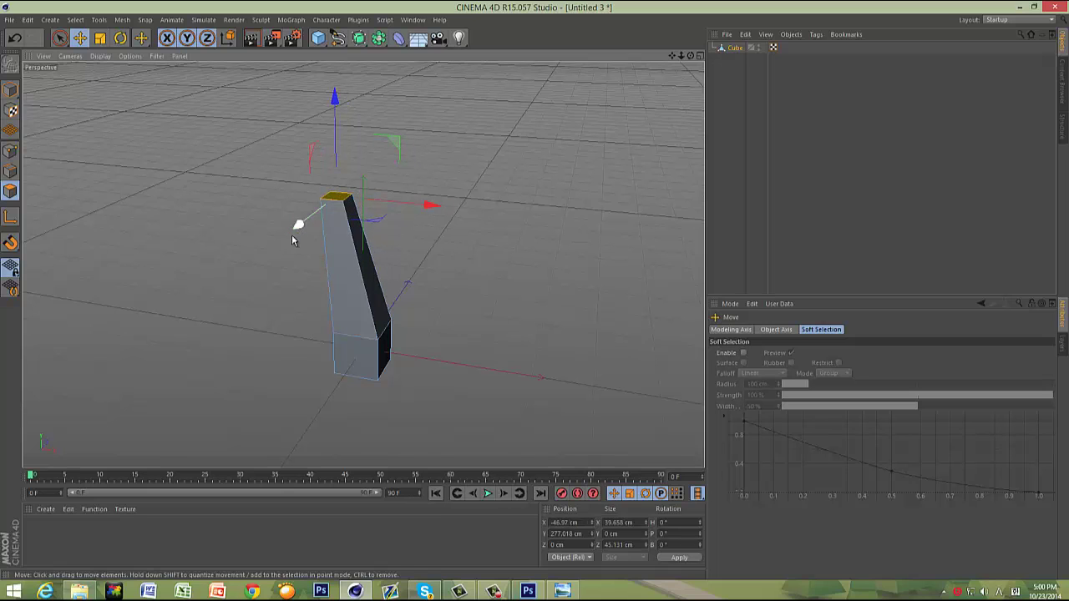
left_click_drag(292, 241, 279, 254)
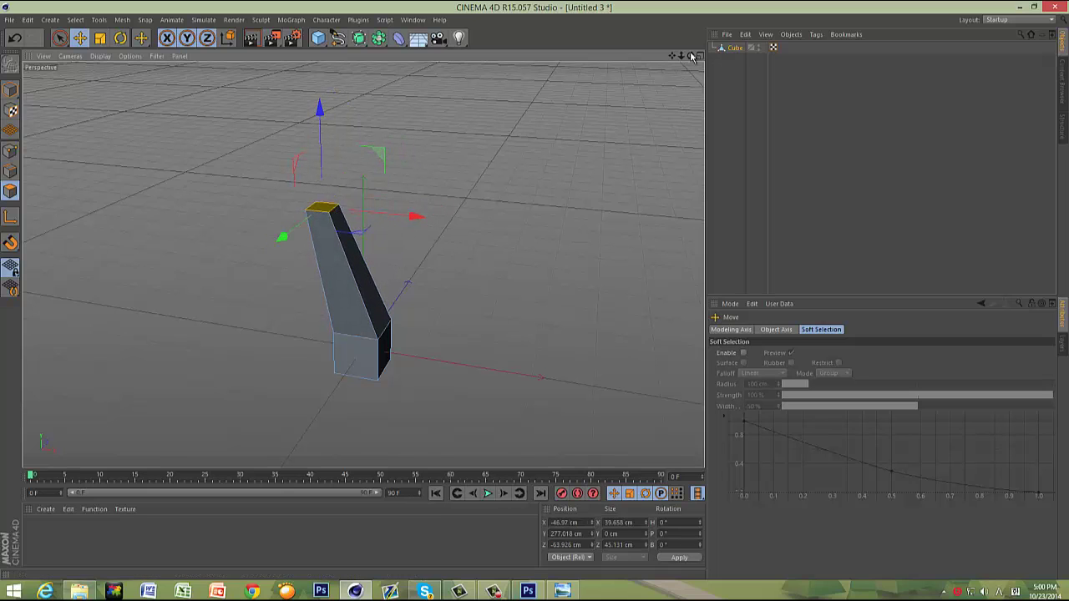
Step: Scale the trunk's top face to about 31 by 34 cm and extrude it about 36 cm upward
left_click_drag(692, 56, 535, 296)
key("t")
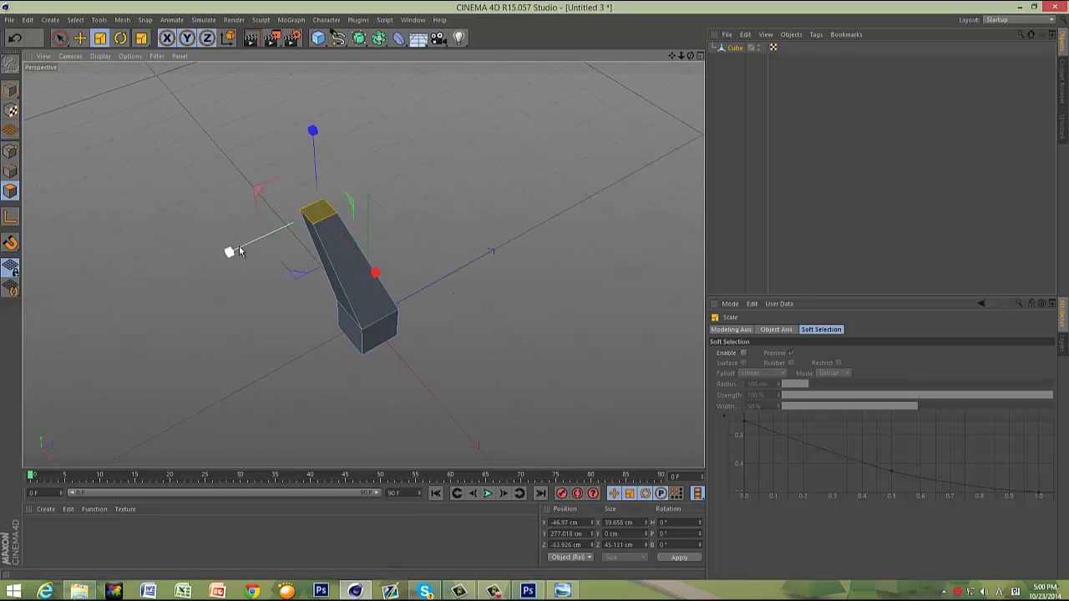
left_click_drag(231, 249, 241, 241)
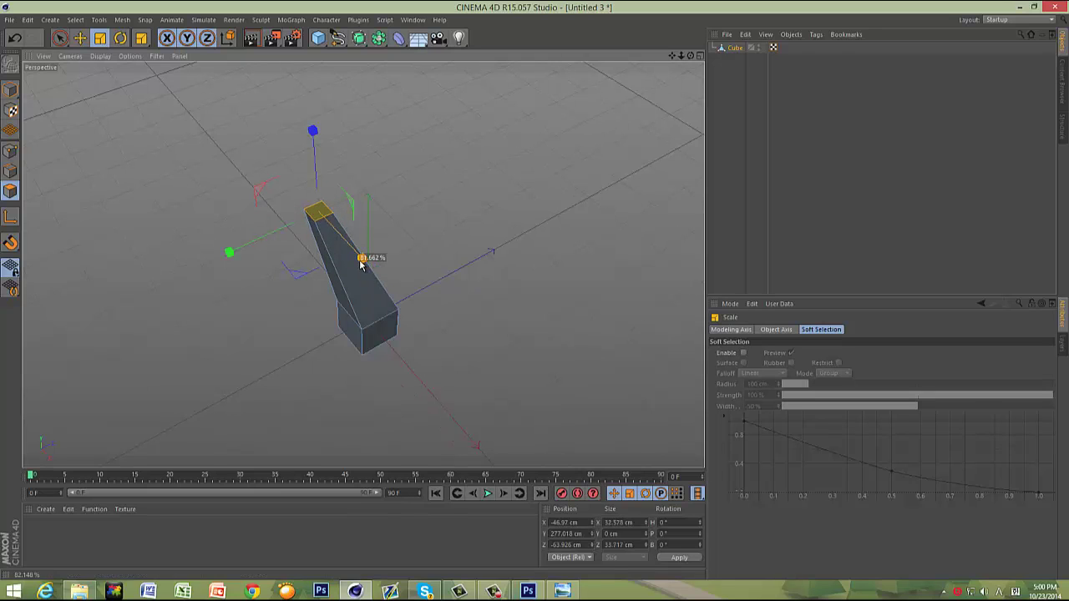
left_click_drag(361, 264, 364, 256)
key("e")
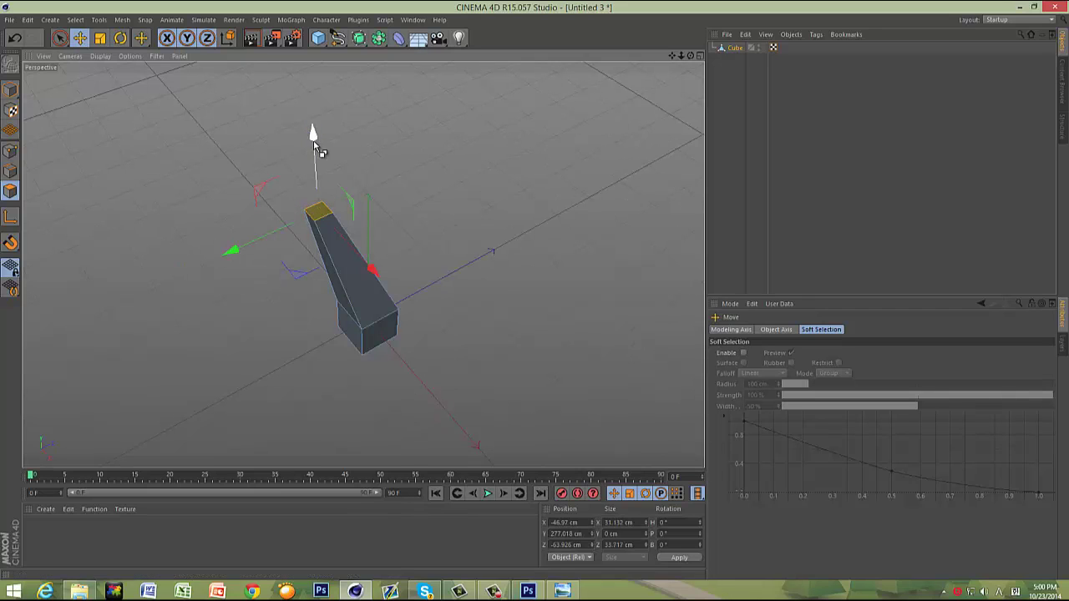
mouse_move(313, 138)
left_mouse_down()
mouse_move(309, 108)
mouse_move(307, 136)
mouse_move(305, 122)
left_mouse_up()
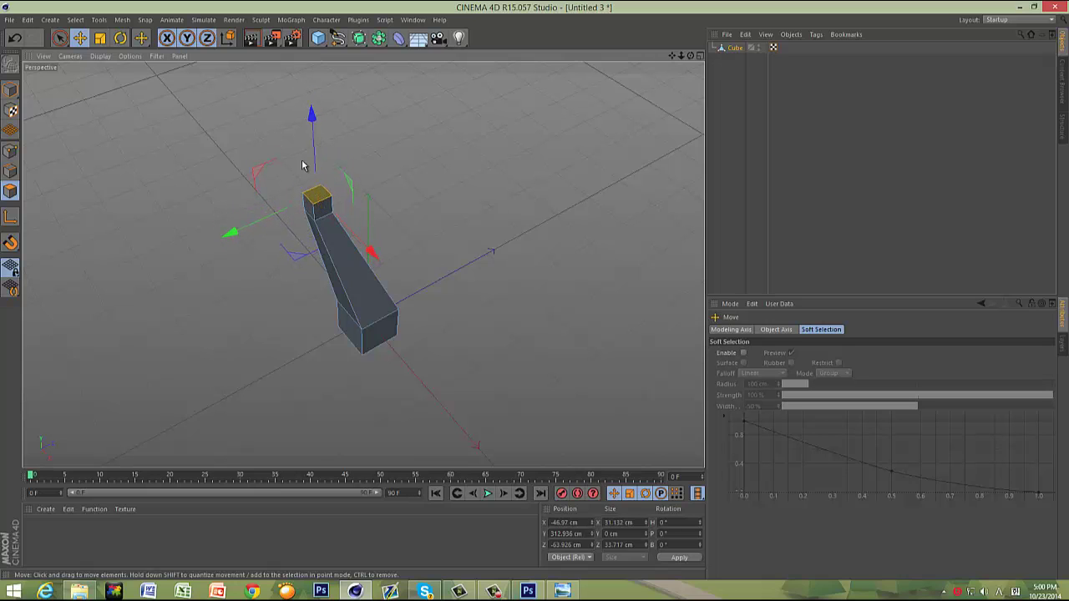
Step: Extrude the top segment's negative-Z side face into a branch reaching about Z -288 cm, and raise its end to about Y 367 cm
left_click(305, 211)
left_click_drag(536, 289, 91, 195, "alt")
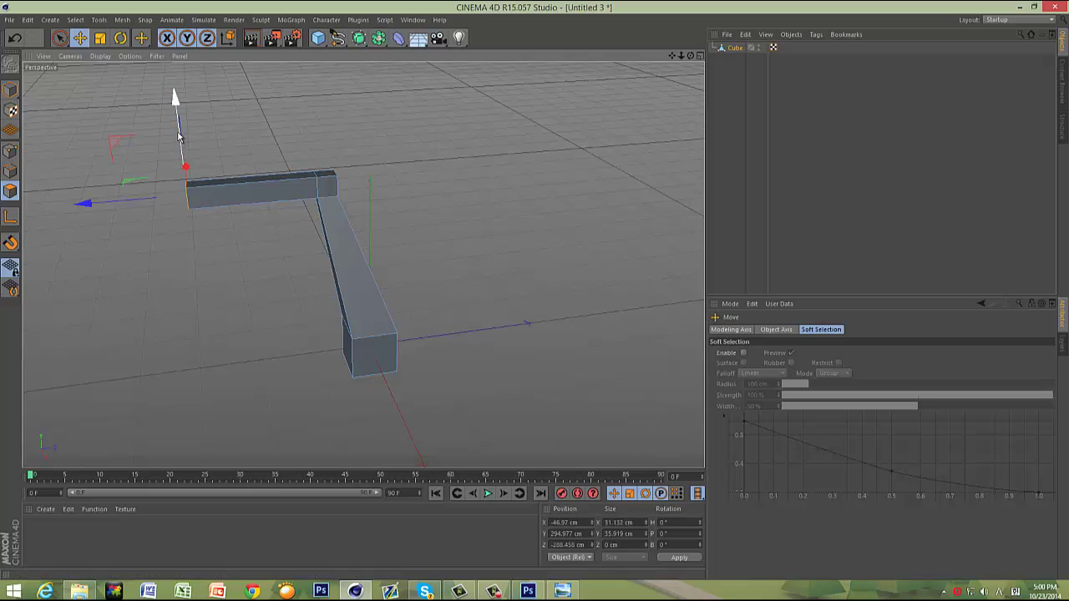
left_click_drag(178, 138, 176, 92)
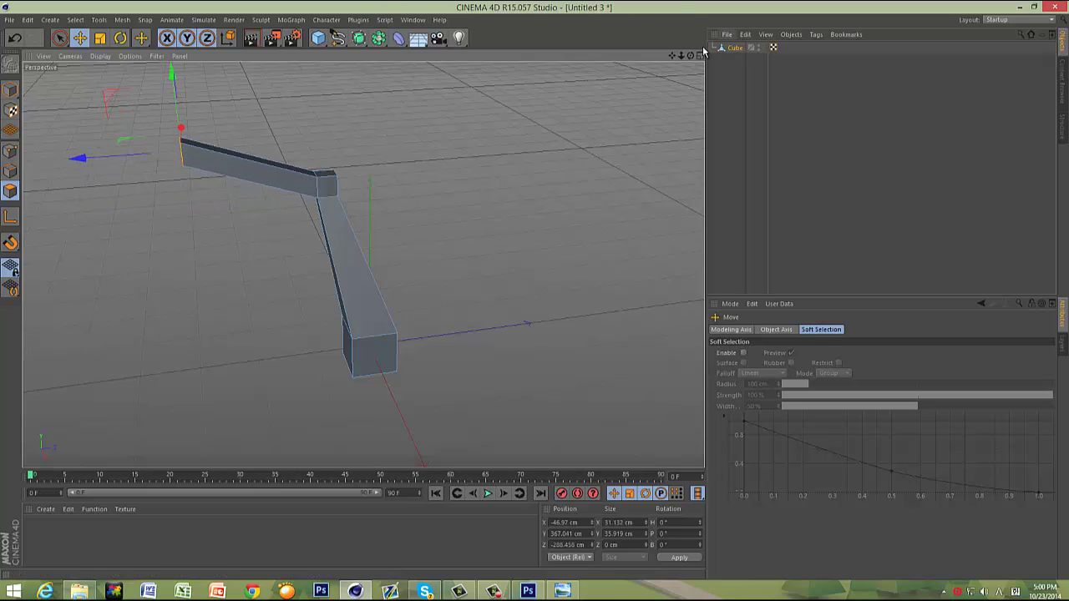
Step: Rotate the branch's end face slightly about its X axis to tilt it relative to the branch
left_click_drag(537, 295, 374, 209, "alt")
key("r")
left_click_drag(261, 238, 255, 226)
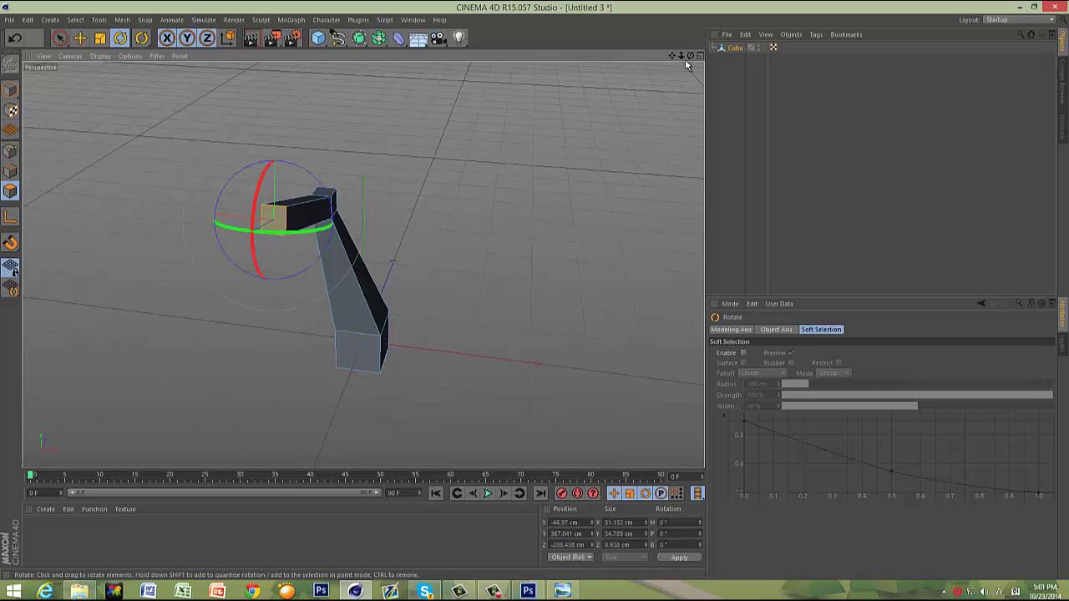
Step: Tilt the branch's end face slightly further and scale it down to about 15 cm in X and 17 cm in Y
left_click_drag(690, 55, 325, 75)
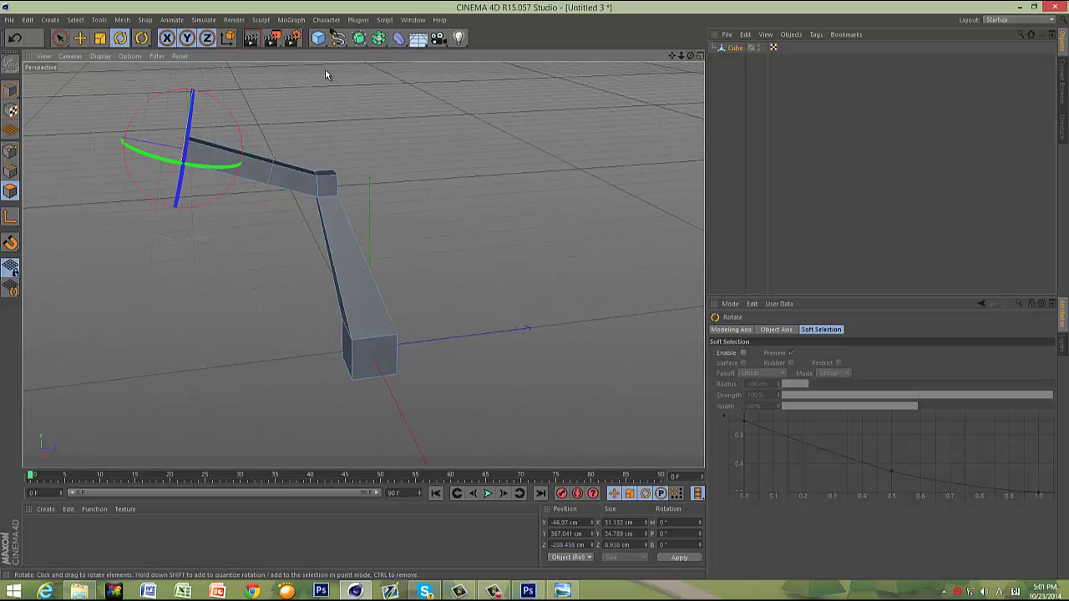
left_click_drag(231, 112, 234, 117)
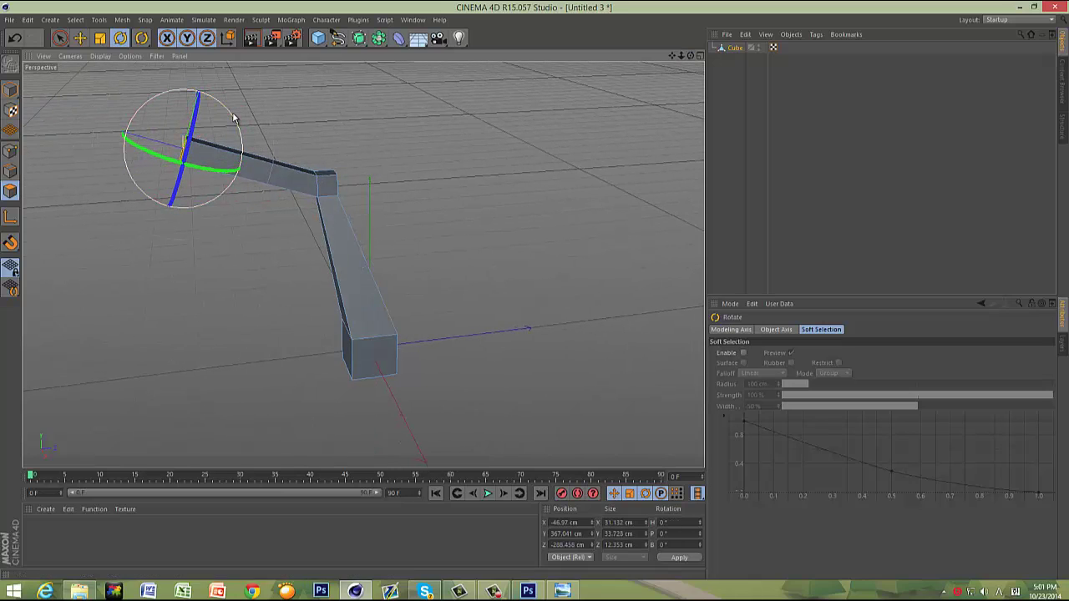
key("e")
key("t")
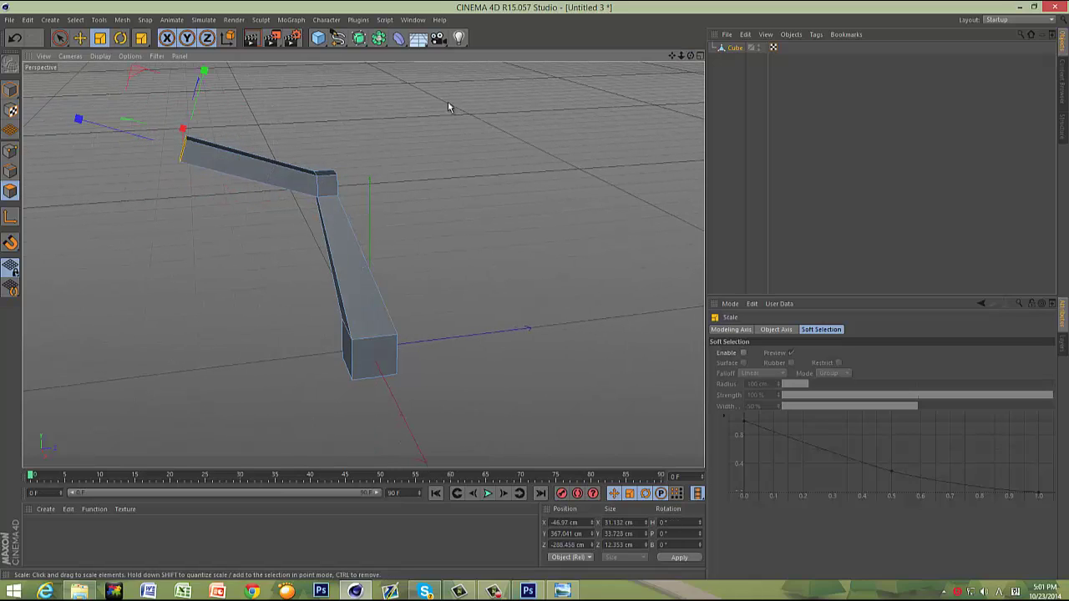
left_click_drag(690, 55, 266, 195)
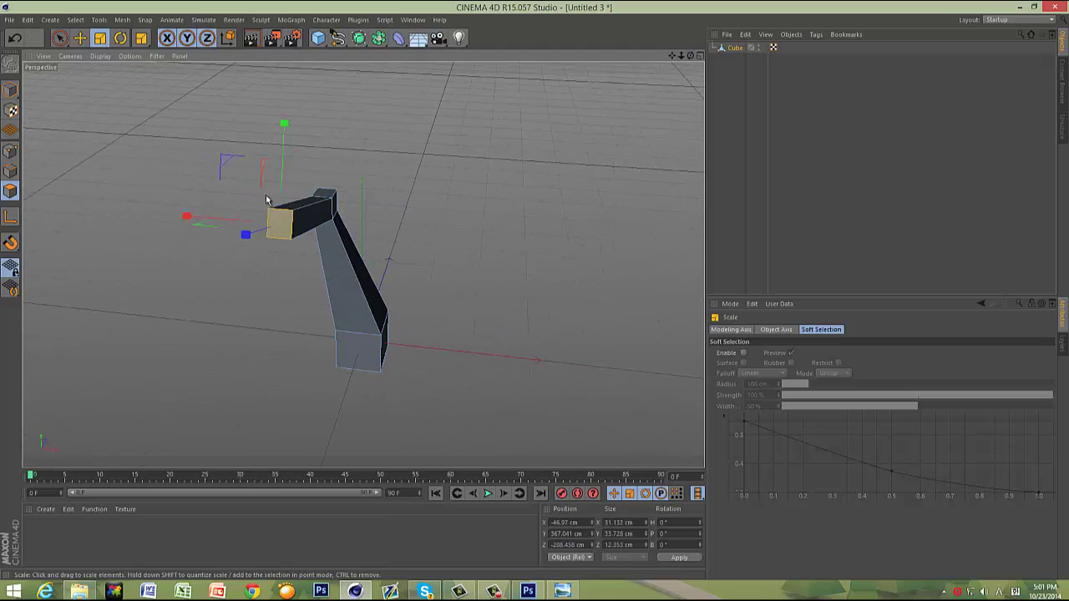
left_click_drag(191, 218, 230, 221)
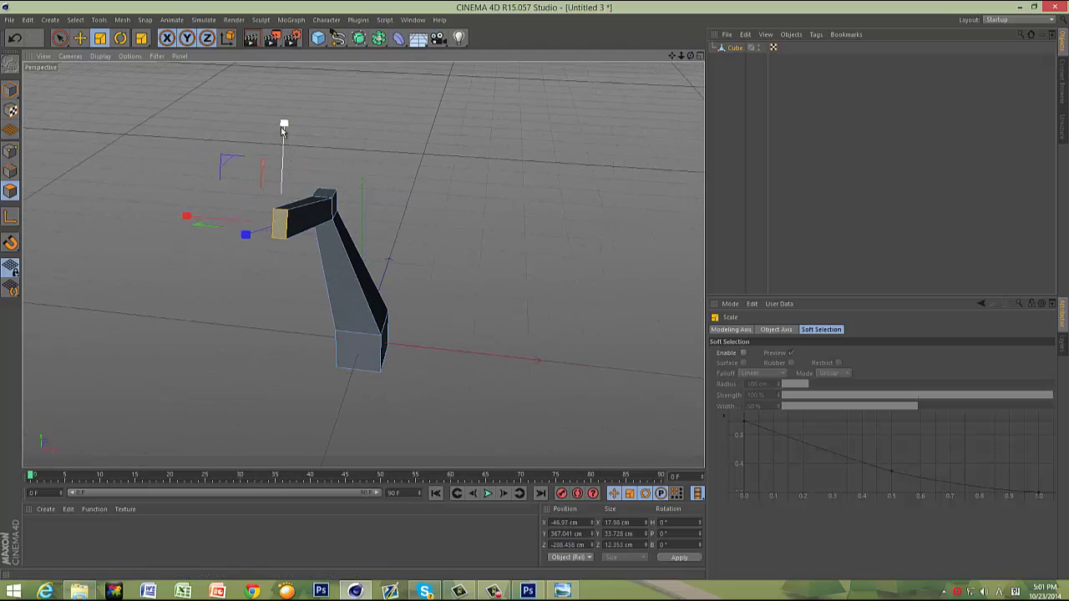
left_click_drag(282, 129, 284, 151)
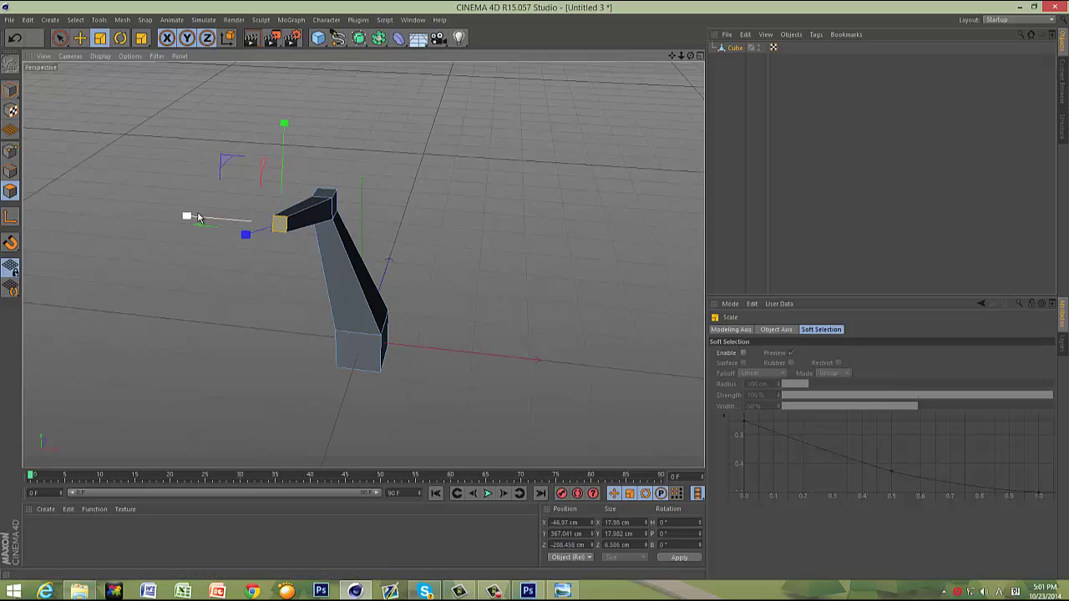
left_click_drag(198, 218, 206, 219)
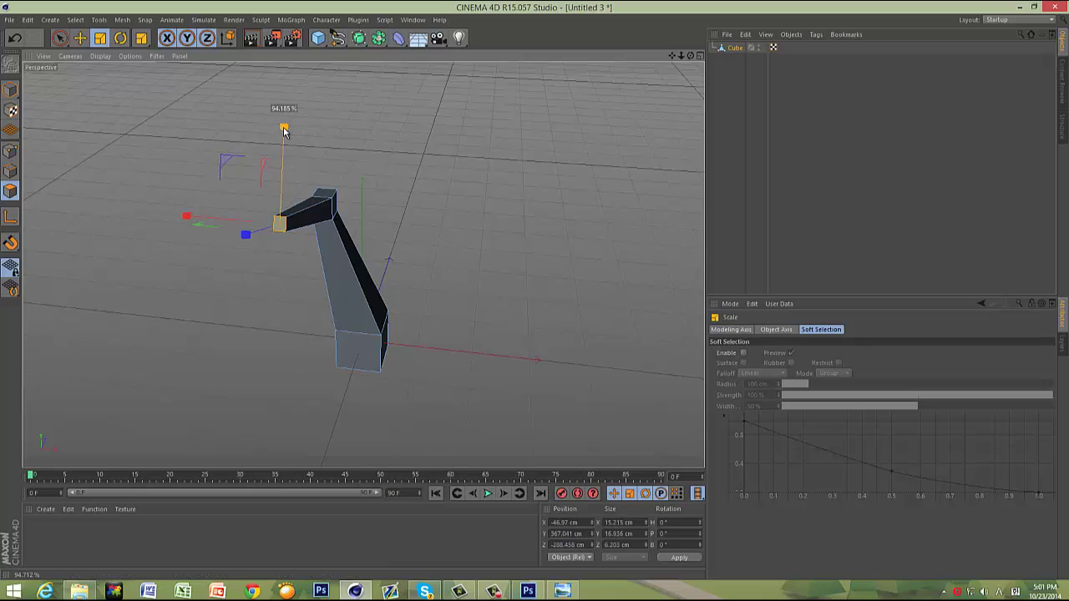
Step: Extrude a short segment at the branch tip and its positive-X side face into a twig ending near X 120, Y 432, Z -322 cm
key("e")
left_click_drag(251, 234, 253, 239)
left_click(281, 227)
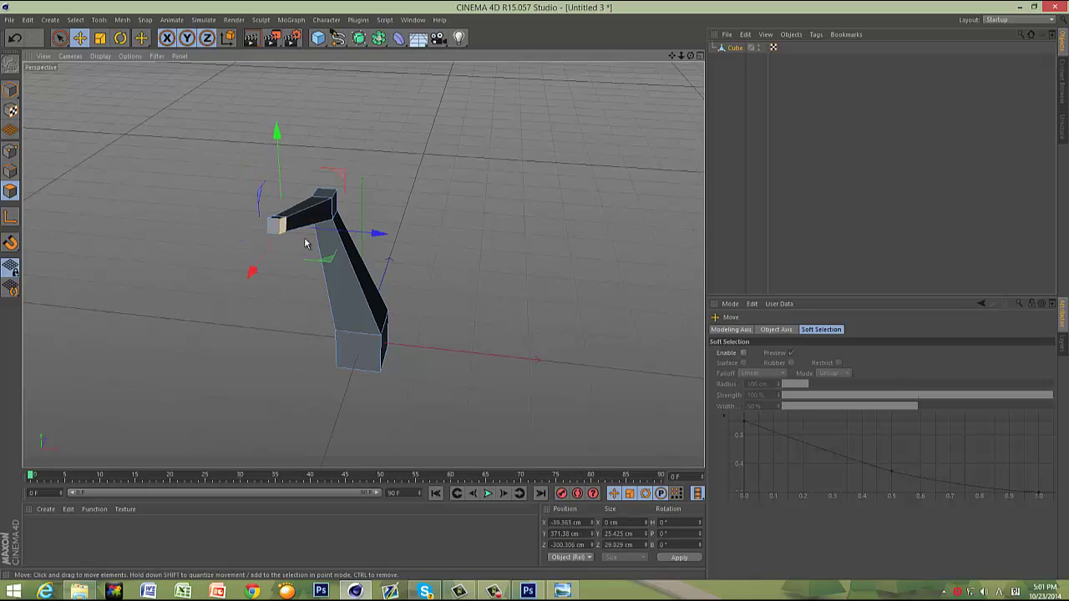
left_click_drag(384, 235, 512, 243)
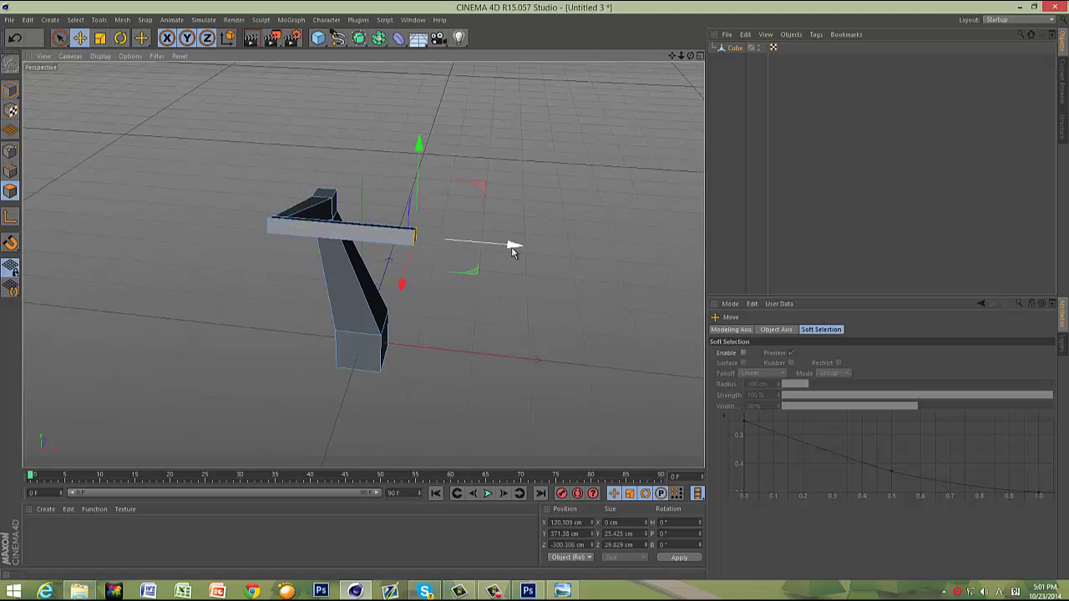
left_click_drag(417, 139, 402, 108)
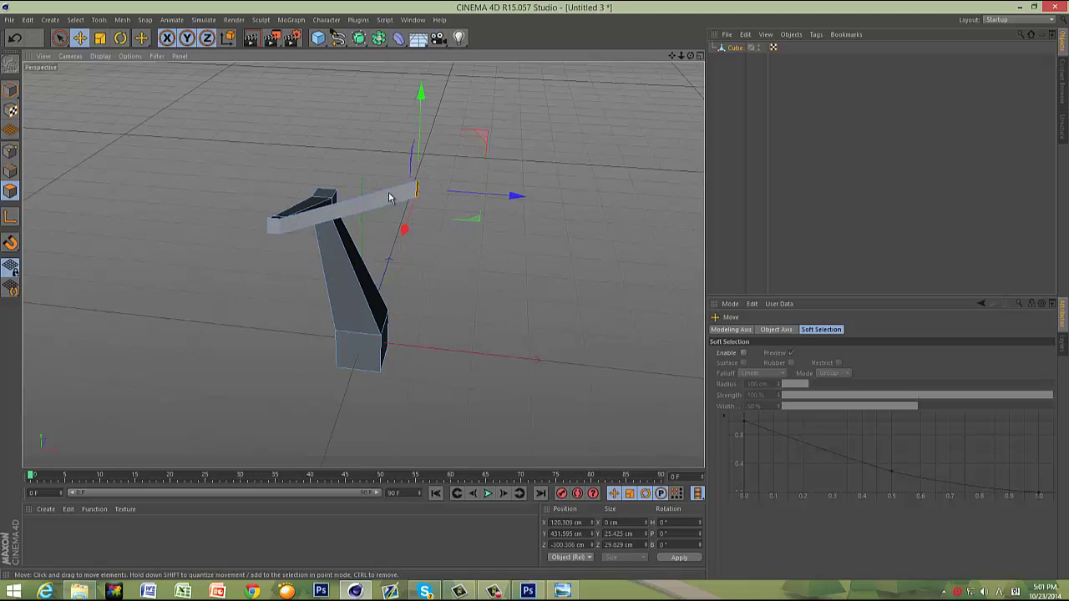
left_click_drag(406, 231, 403, 239)
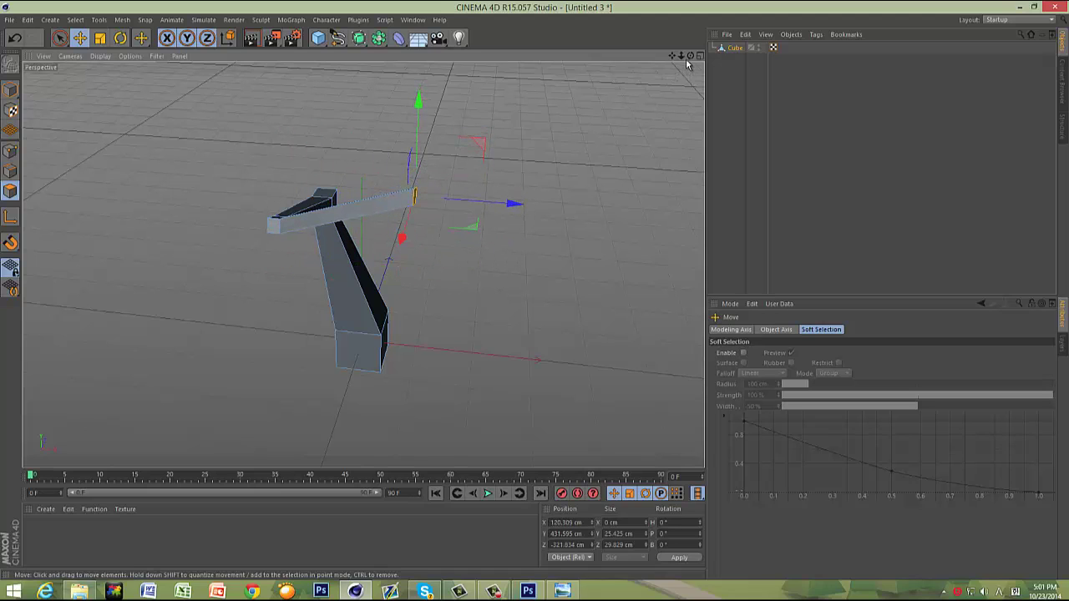
Step: Rotate the side twig's end face to follow its direction and scale it to about 18 cm in Y and 17 cm in Z
left_click_drag(689, 56, 535, 289)
key("r")
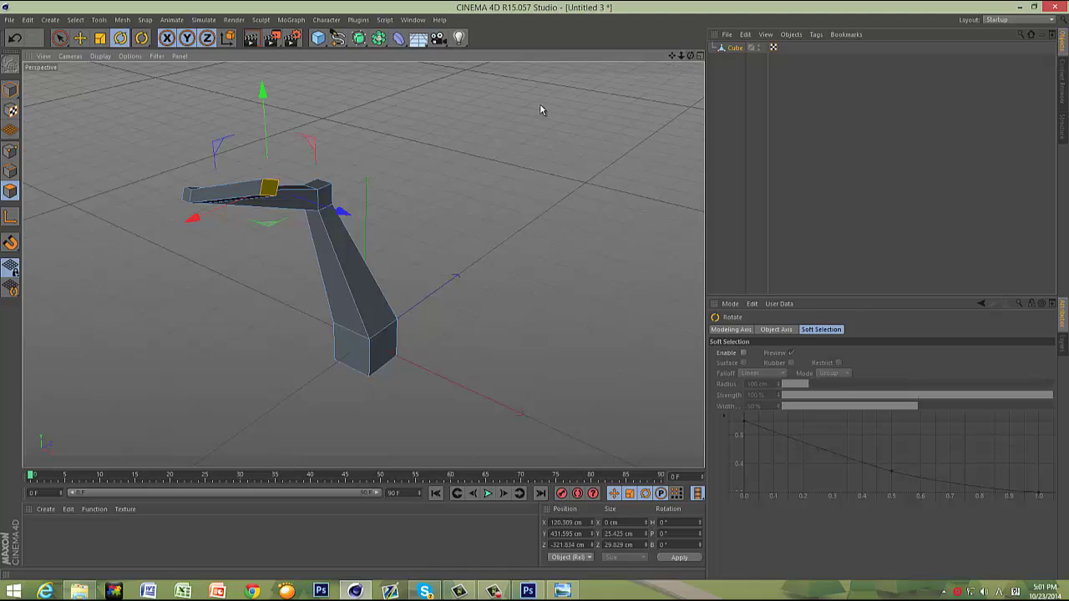
left_click_drag(295, 209, 307, 161)
key("t")
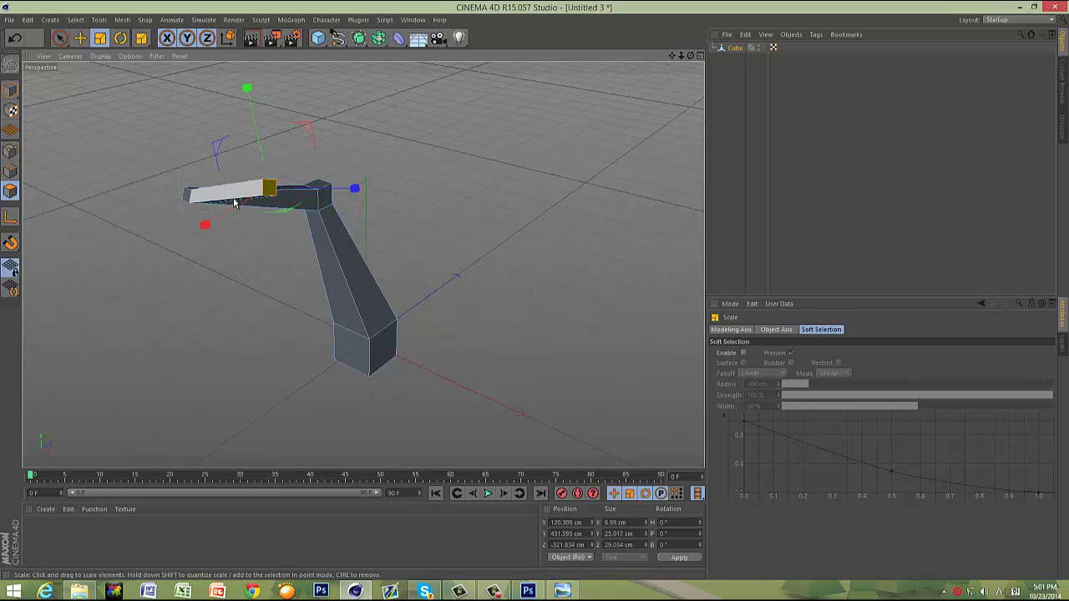
mouse_move(234, 205)
left_mouse_down()
mouse_move(220, 224)
mouse_move(236, 214)
mouse_move(241, 187)
left_mouse_up()
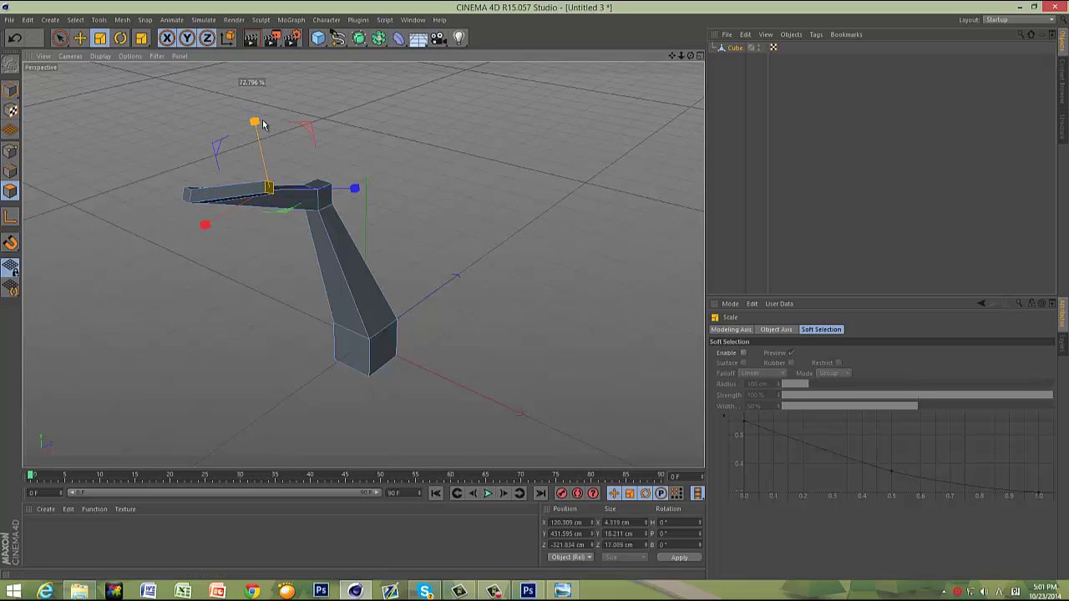
left_click_drag(262, 123, 264, 122)
Step: Extrude the main branch's tip face to about Y 424, Z -443 cm and taper it to about 8 cm in X and 9 cm in Y
left_click_drag(693, 56, 535, 290)
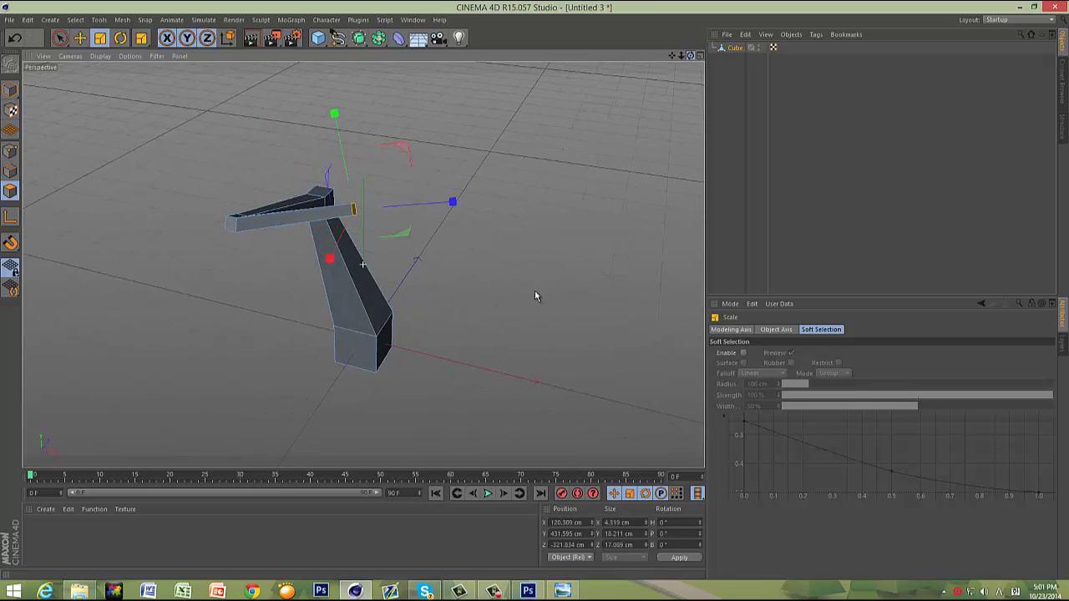
left_click(230, 231)
key("e")
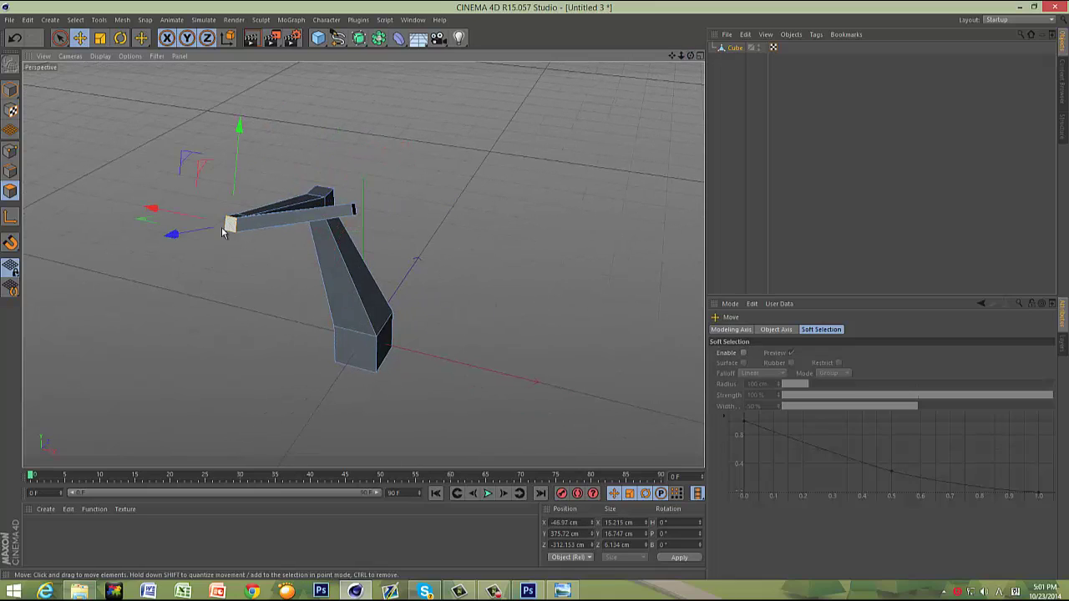
left_click_drag(184, 236, 129, 242)
key("ctrl+z")
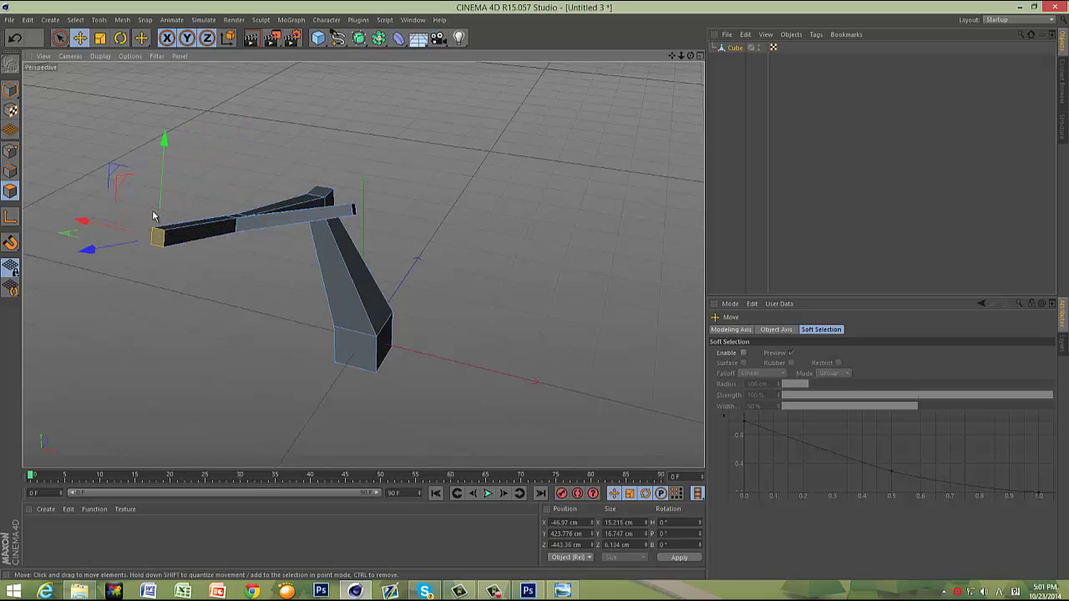
key("t")
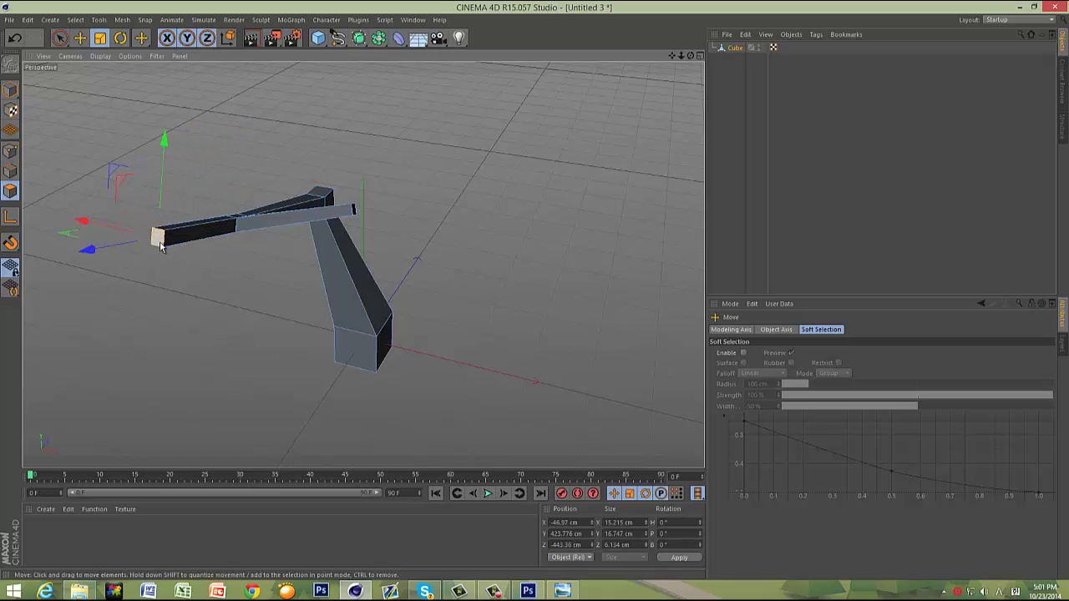
left_click_drag(88, 226, 120, 229)
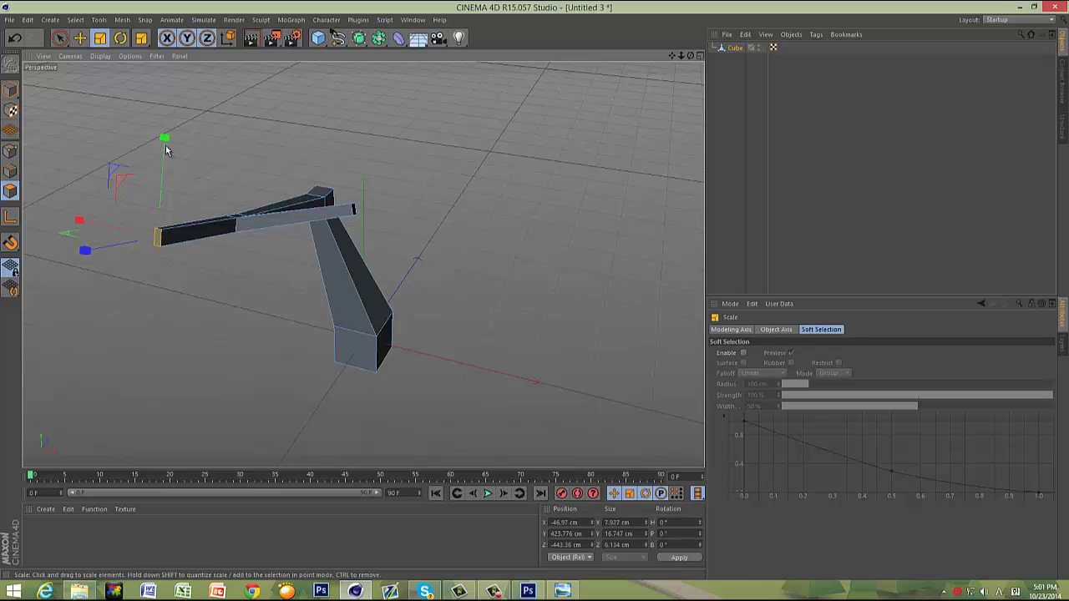
left_click_drag(165, 139, 159, 184)
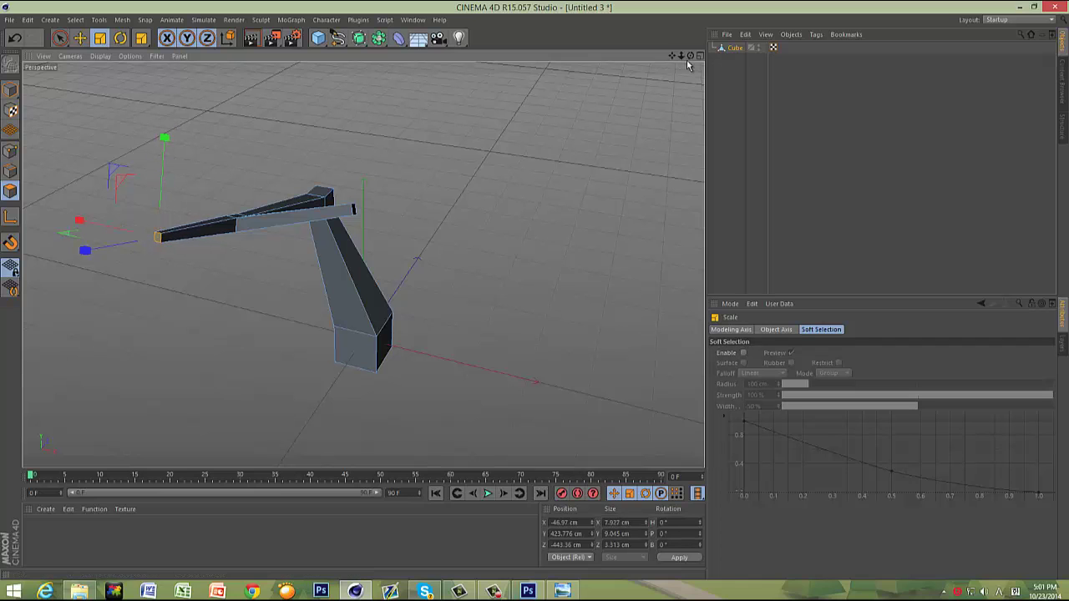
Step: Extrude the branch joint's top face upward to about Y 506 cm and taper its end to about 12 cm in X and 14 cm in Z
left_click_drag(532, 291, 535, 292, "alt")
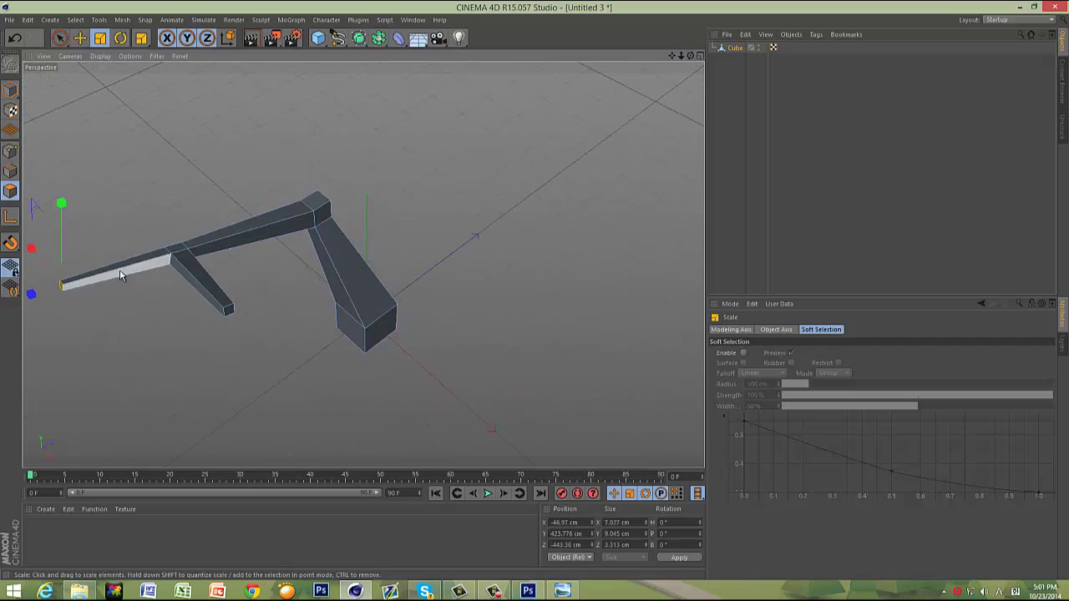
left_click(171, 253)
key("e")
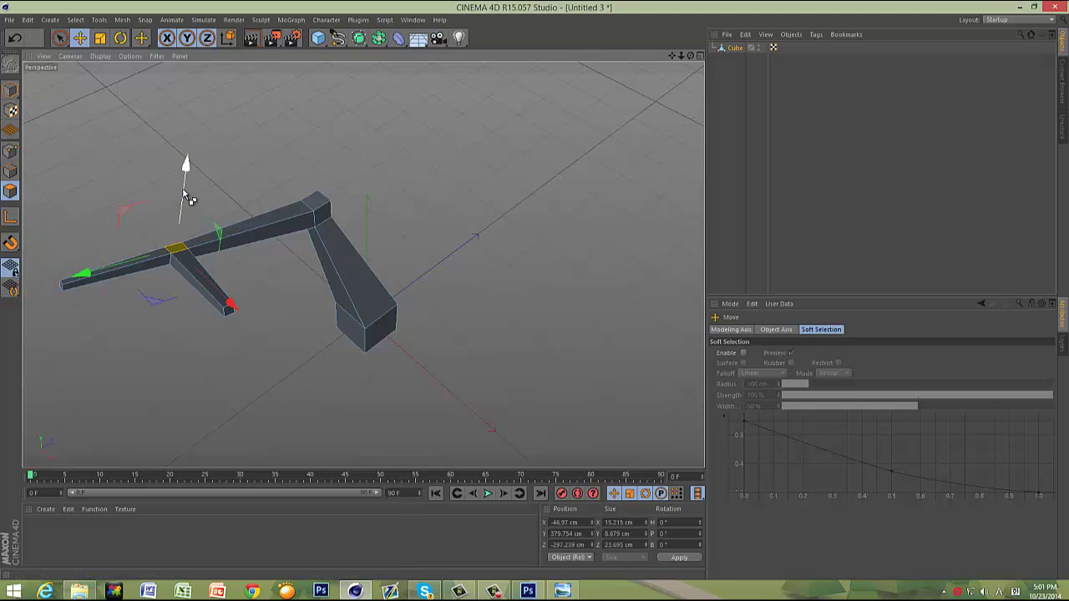
left_click_drag(186, 186, 187, 96, "ctrl")
key("t")
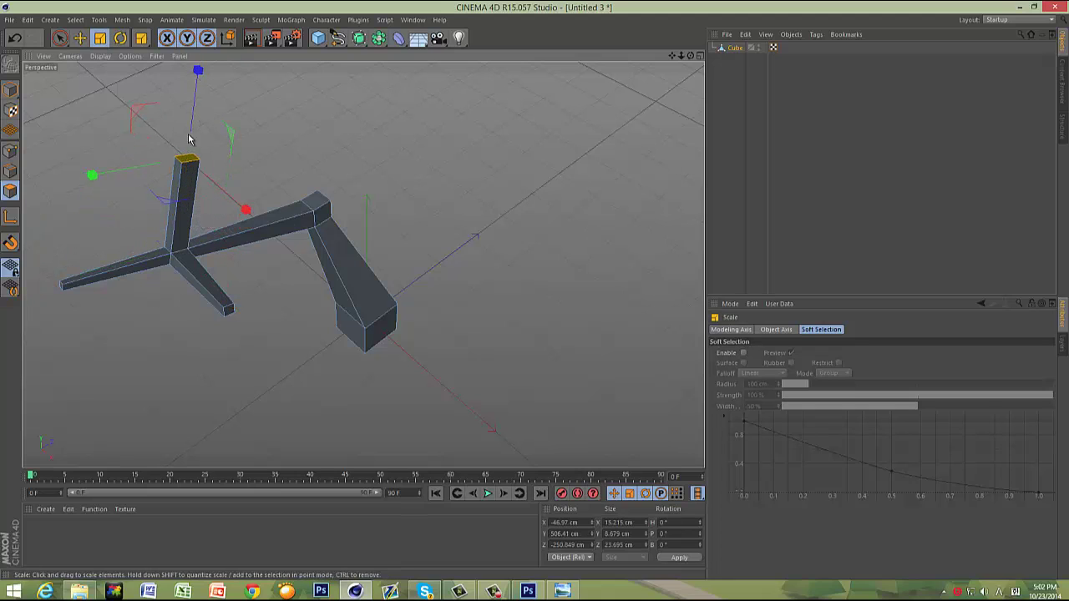
left_click_drag(105, 175, 136, 165)
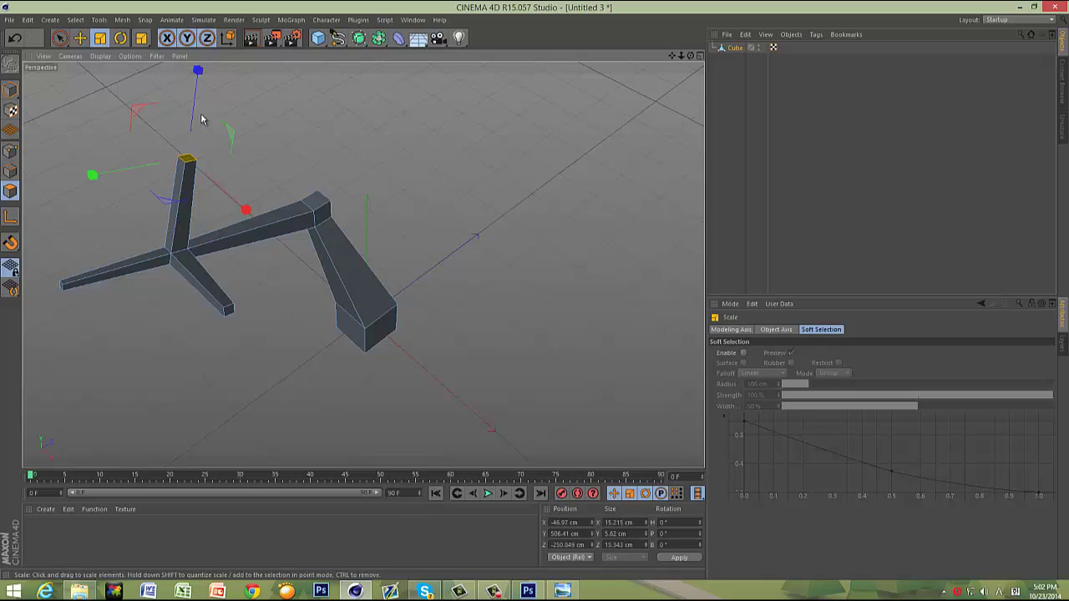
left_click_drag(246, 209, 232, 198)
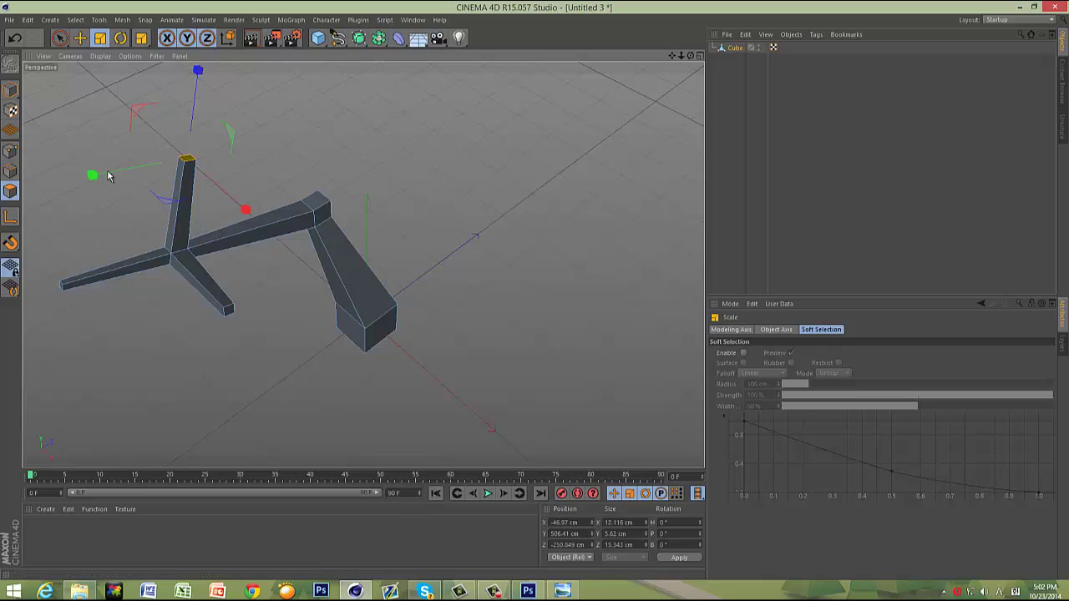
left_click_drag(93, 174, 115, 172)
Step: Lengthen the upright twig slightly by moving its end face upward, and clear the selection
key("e")
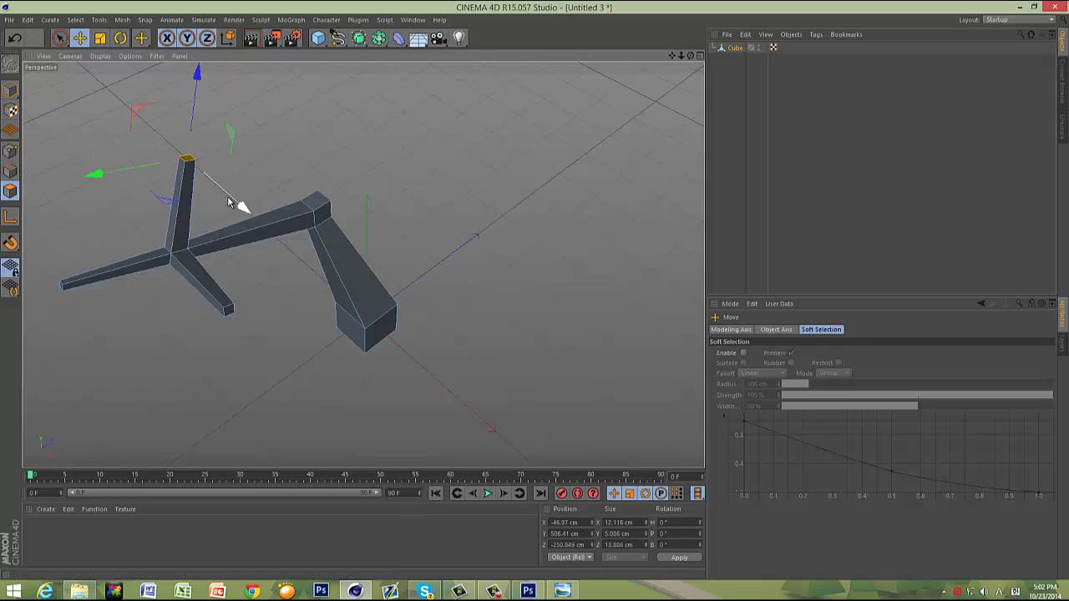
left_click_drag(226, 196, 114, 159)
key("ctrl+z")
left_click(126, 148)
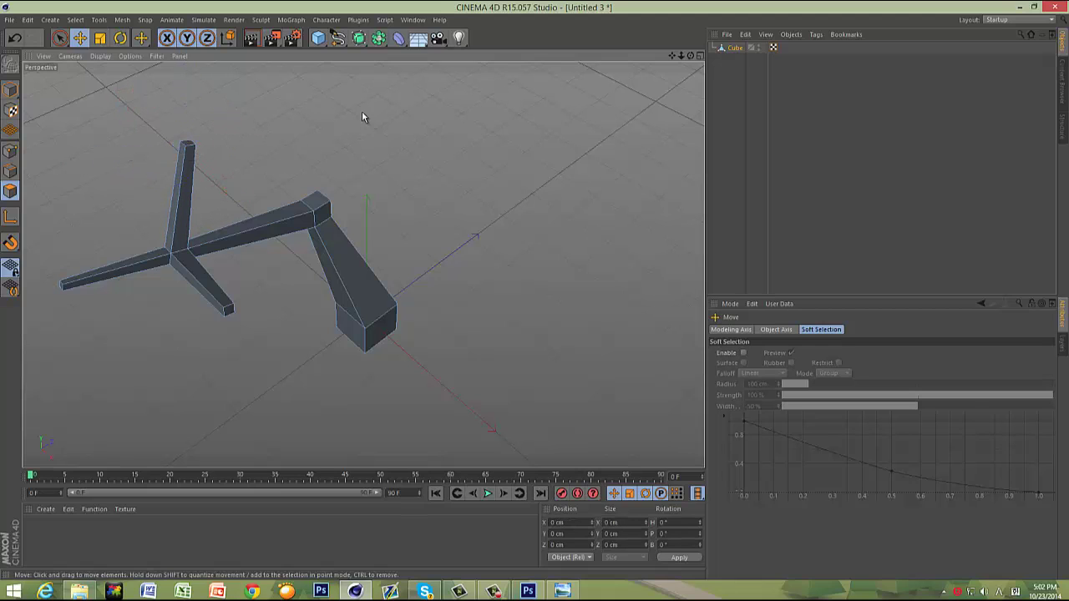
Step: Extrude the trunk's top face upward to about Y 464 cm and scale its end down into a taper
left_click_drag(532, 291, 339, 171)
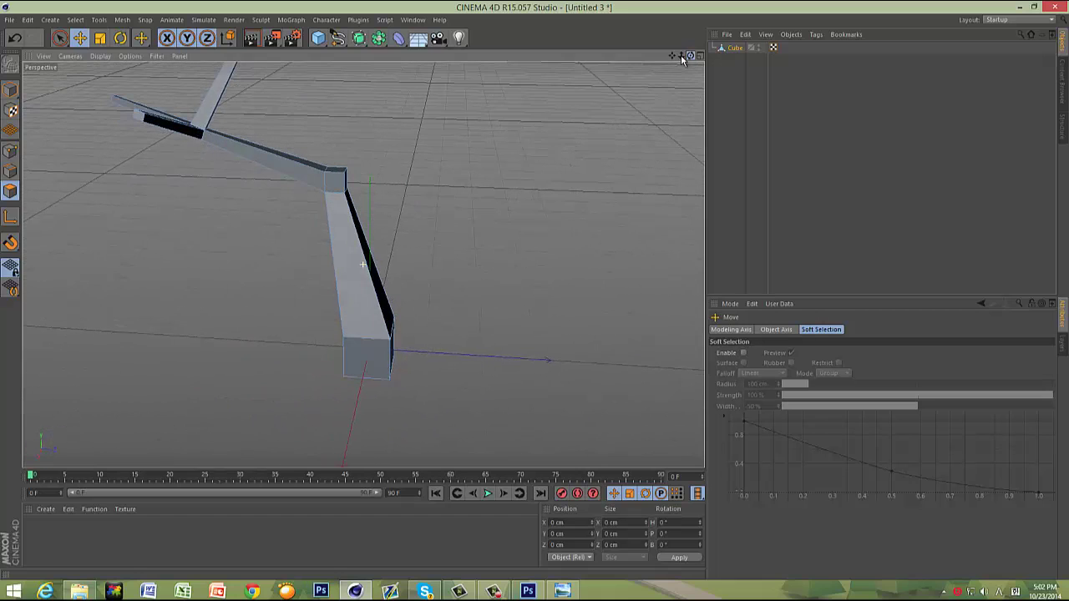
left_click_drag(334, 115, 330, 134)
key("t")
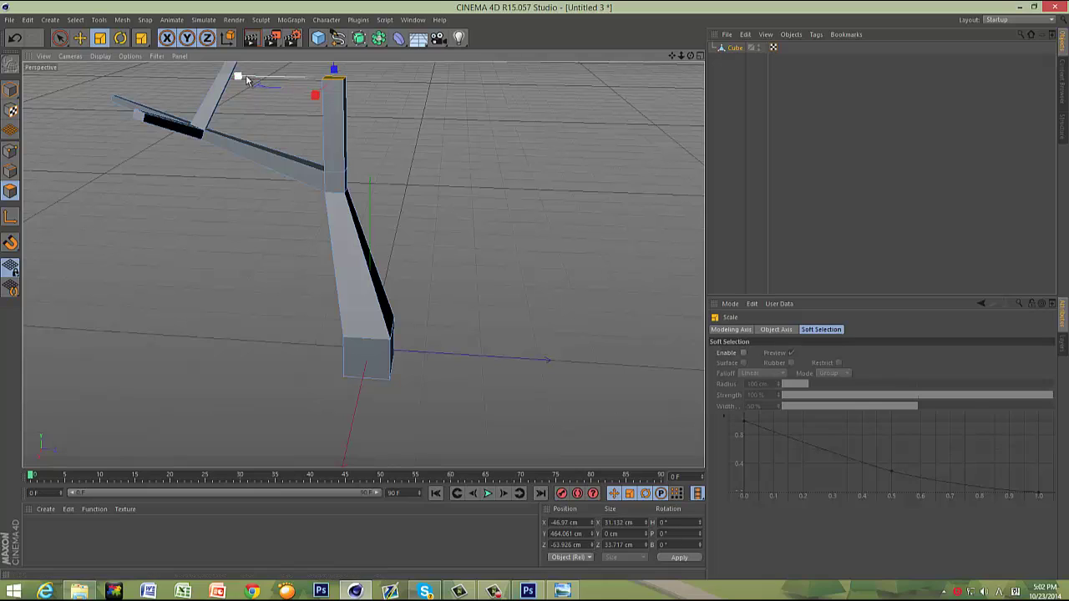
left_click_drag(241, 79, 311, 86)
Step: Extrude the positive-Z side face at the trunk's fork into a branch reaching about Z 207 cm, raising its end to about Y 378 cm
left_click(343, 175)
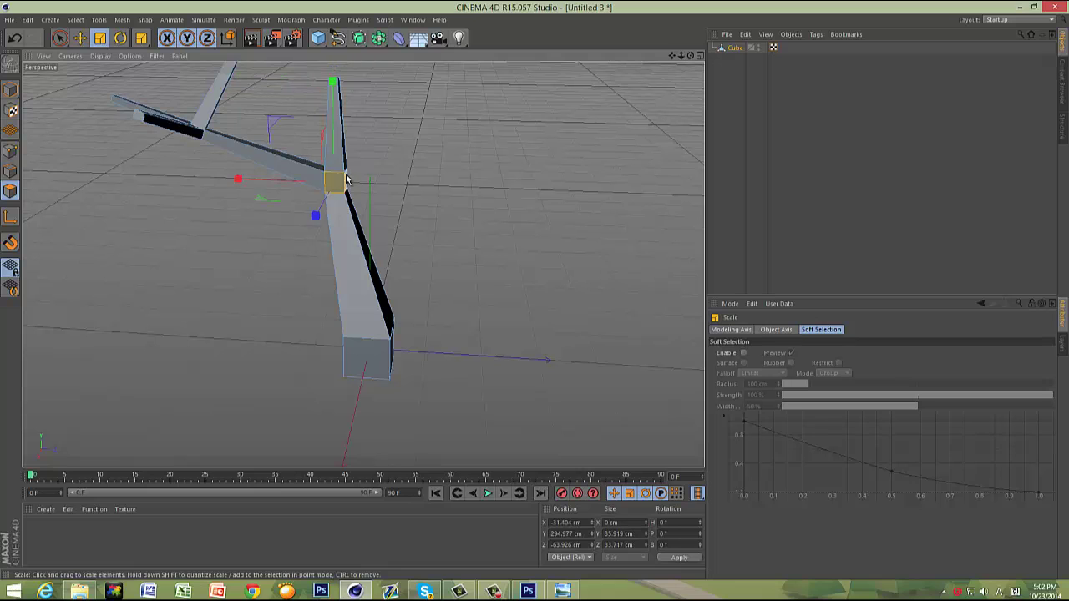
left_click(347, 179)
scroll(575, 129, "down", 2)
scroll(623, 87, "up", 1)
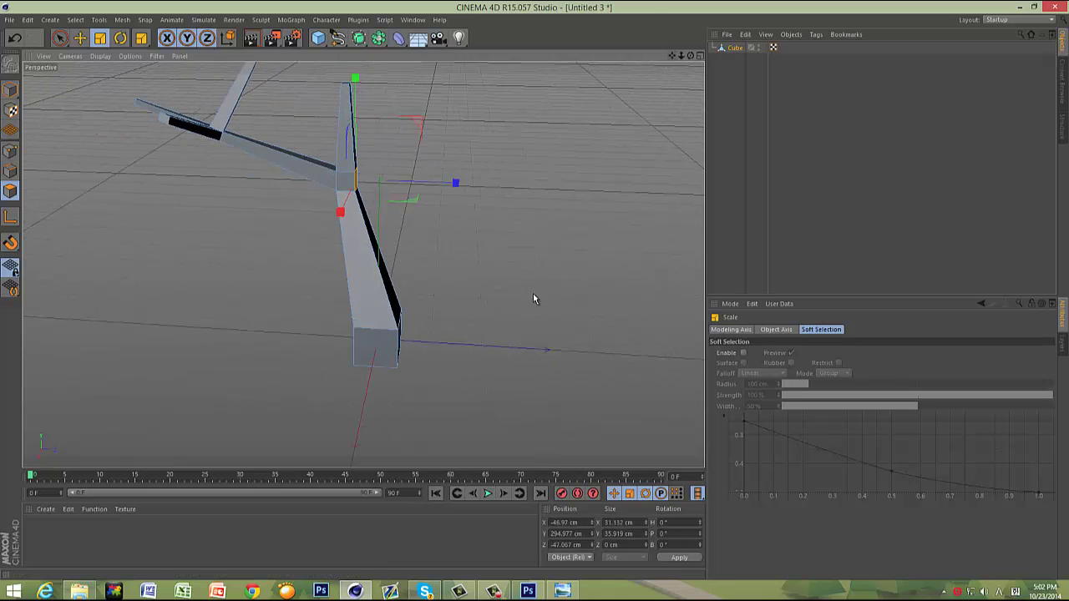
left_click_drag(533, 293, 477, 198, "alt")
key("e")
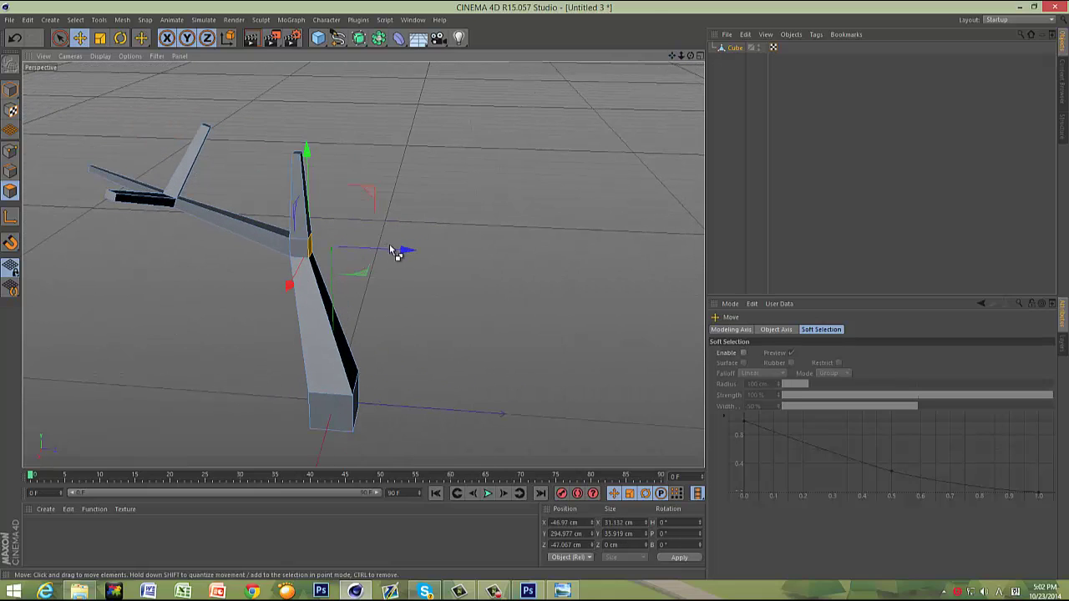
left_click_drag(435, 253, 521, 257)
left_click_drag(452, 190, 437, 150)
Step: Rotate the positive-Z branch's end face to tilt it and scale it down to about 21 cm in X and 19 cm in Y
key("r")
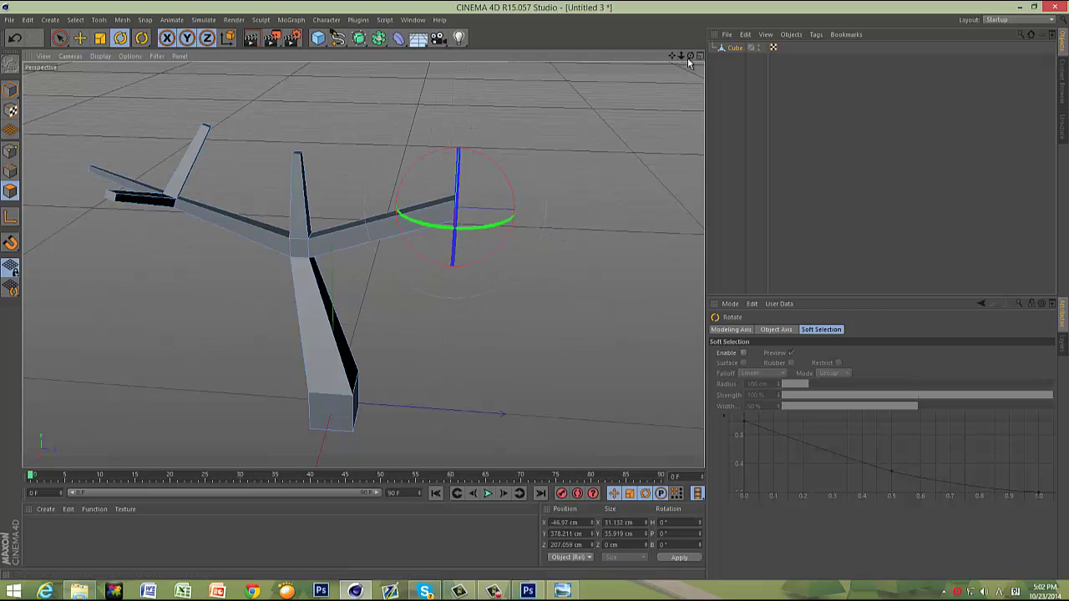
left_click_drag(691, 56, 645, 91)
left_click_drag(490, 192, 440, 175)
key("e")
key("t")
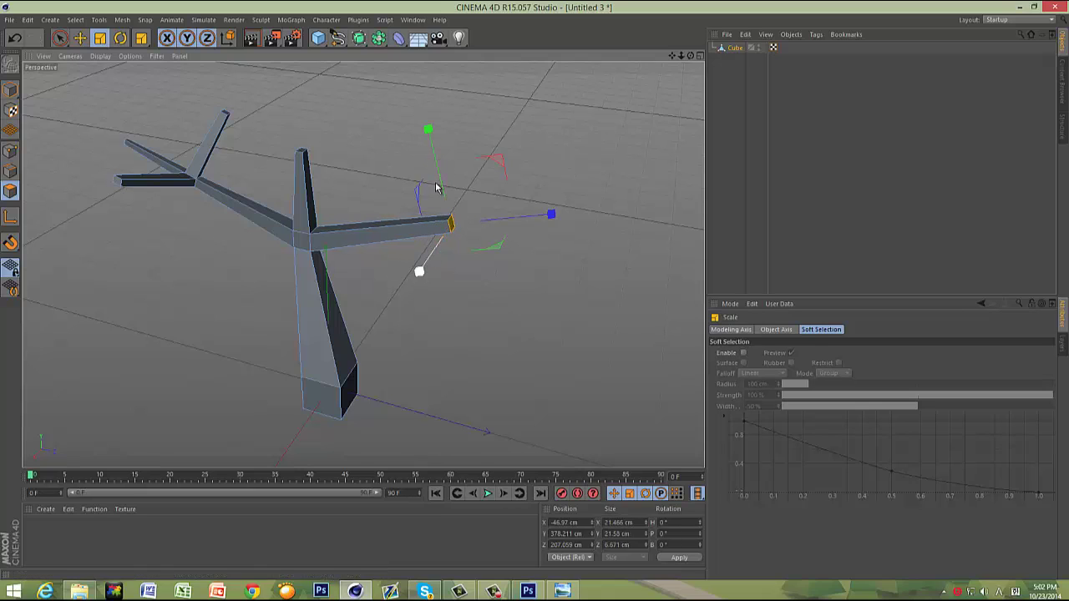
key("e")
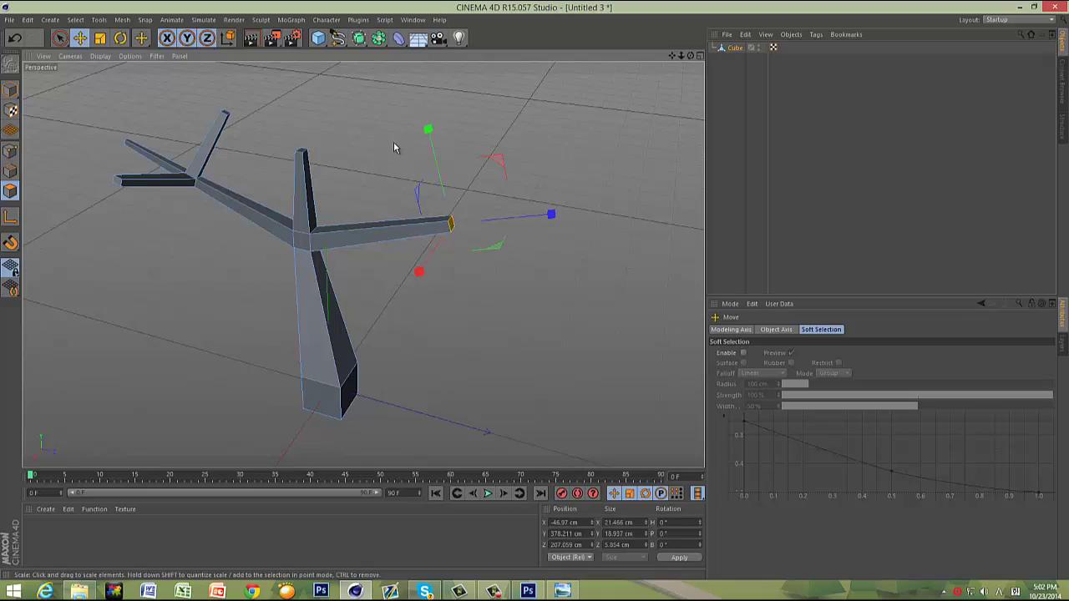
Step: Extend the positive-Z branch's tip to about Z 230 cm and extrude its positive-X side into a twig ending near X 126 cm, Y 435 cm
mouse_move(537, 215)
left_mouse_down()
mouse_move(548, 213)
mouse_move(539, 217)
left_mouse_up()
left_click(462, 223)
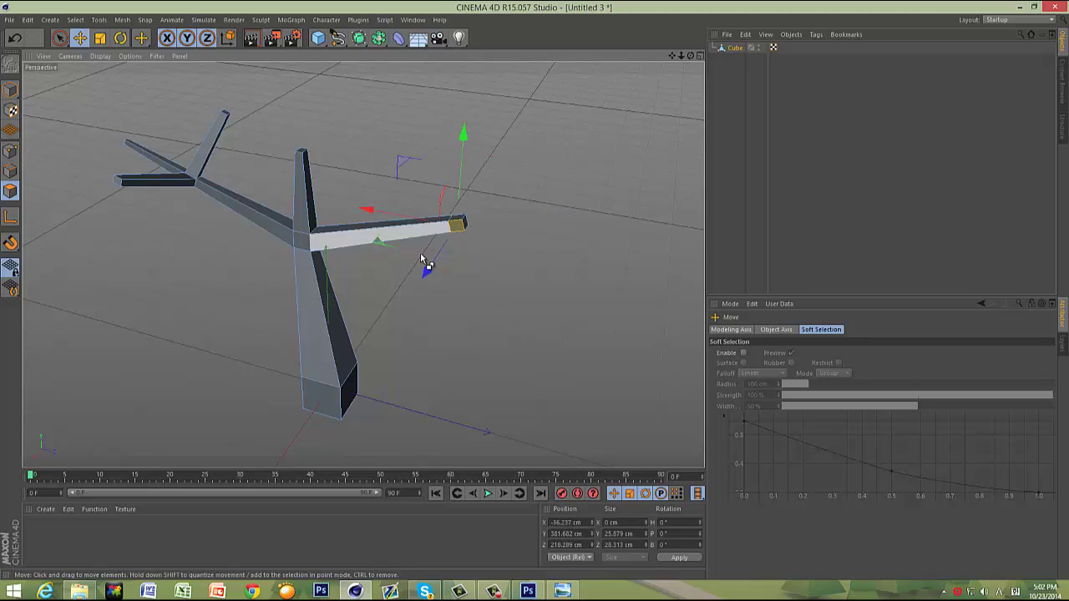
left_click_drag(424, 259, 416, 280, "ctrl")
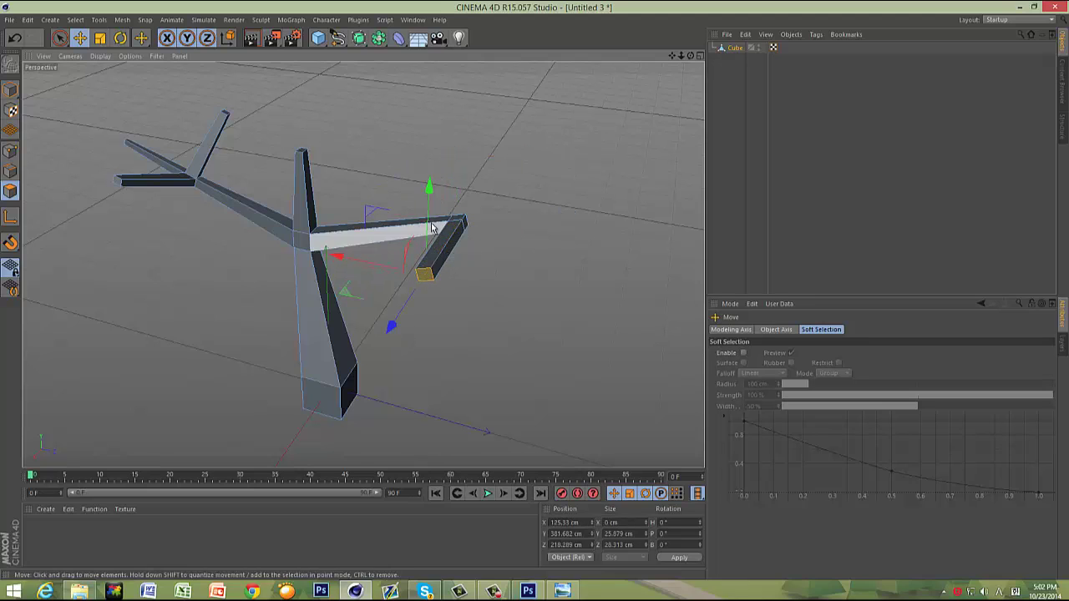
left_click_drag(428, 224, 429, 192)
Step: Rotate the positive-X twig's end face and scale it down to about 13 cm in Y and 15 cm in Z
key("r")
key("t")
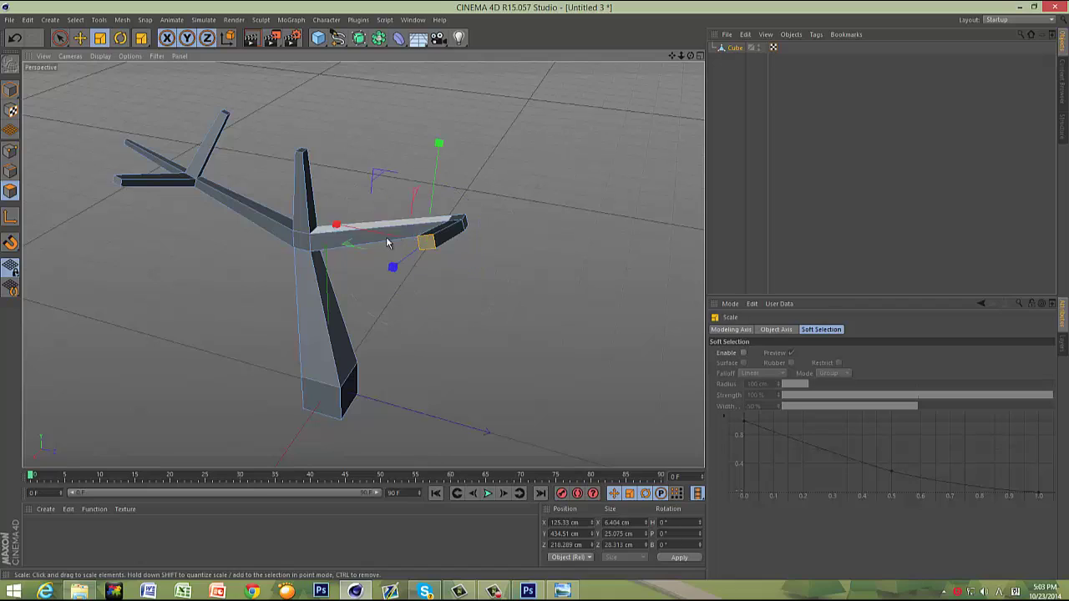
left_click_drag(386, 236, 394, 266)
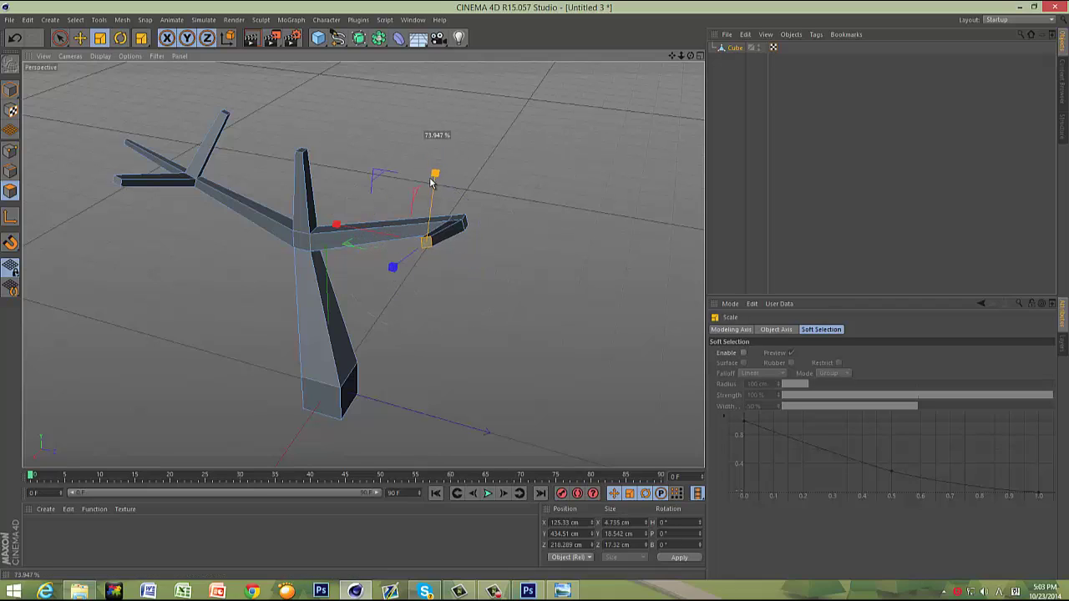
left_click_drag(412, 203, 410, 208)
left_click_drag(360, 233, 357, 232)
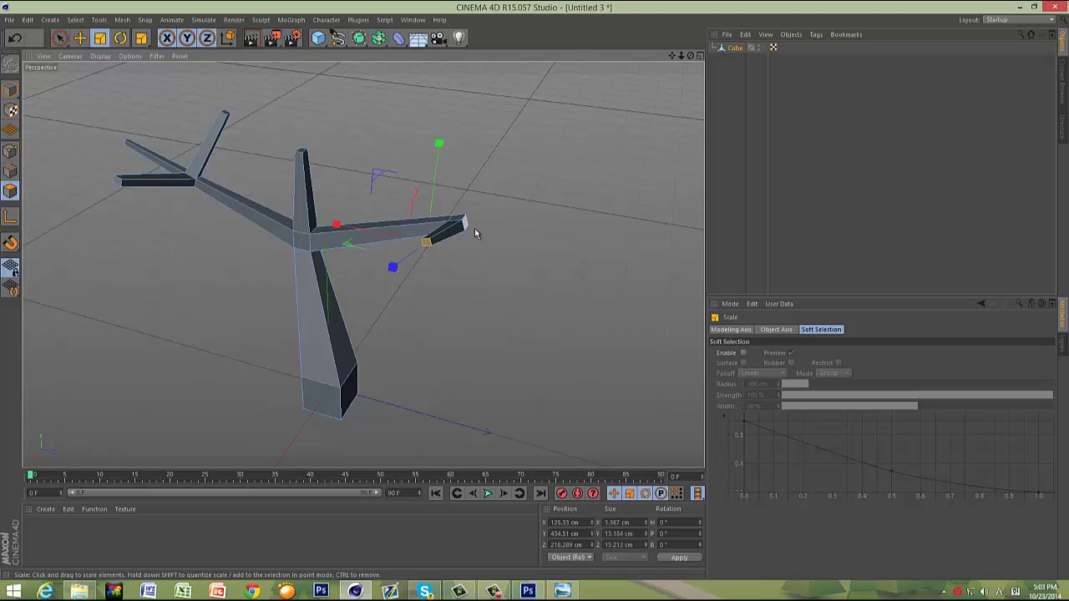
left_click(466, 227)
key("e")
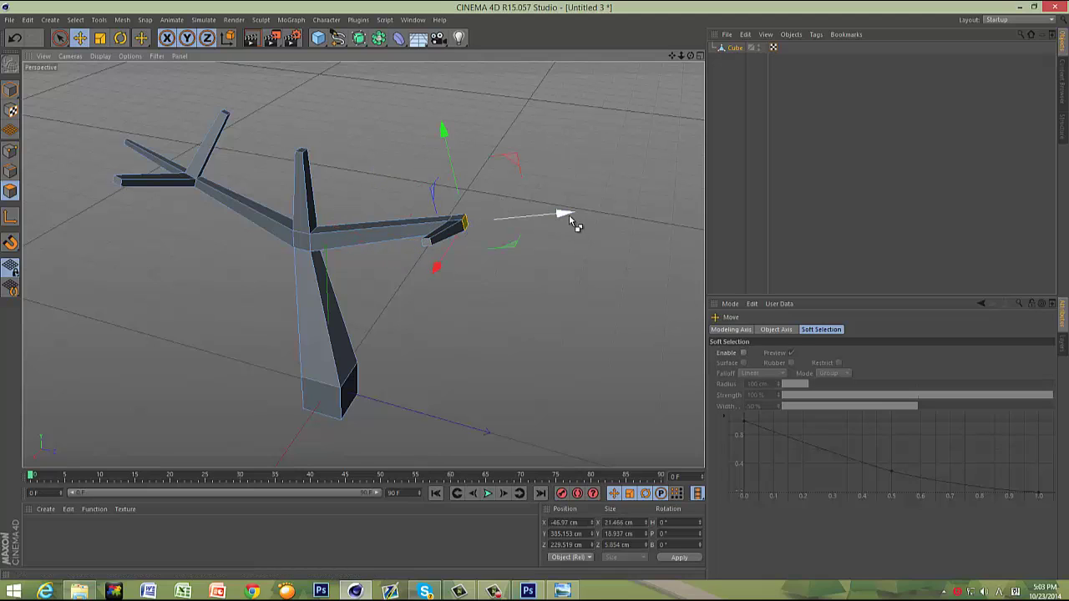
left_click_drag(568, 214, 706, 215)
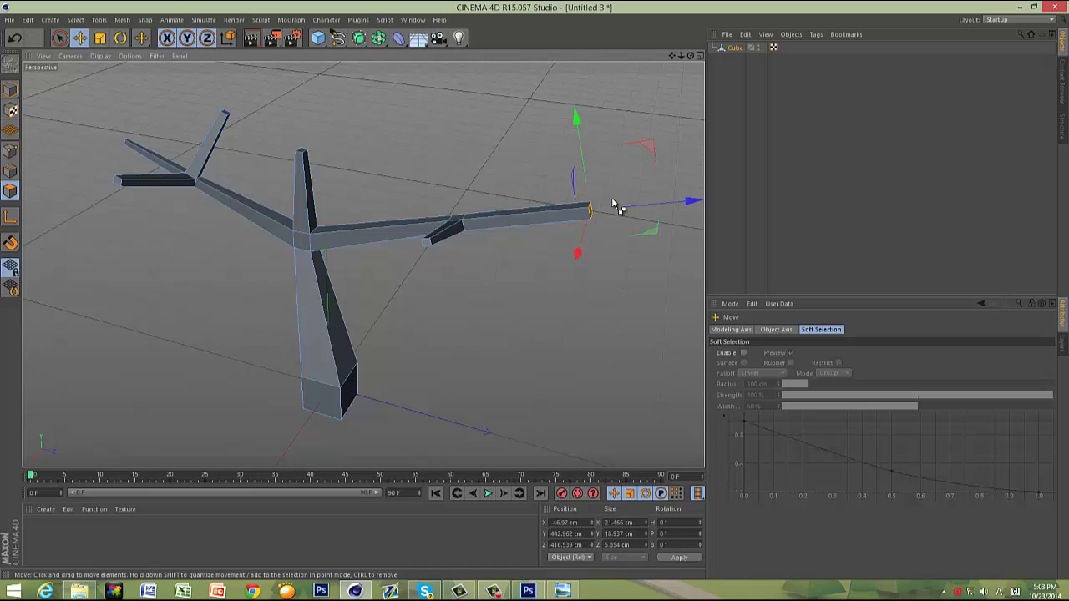
key("ctrl+z")
Step: Extrude the top face at the positive-Z branch's tip up to about Y 544 cm, taper its end to about 13 cm in Z, and deselect
left_click(457, 218)
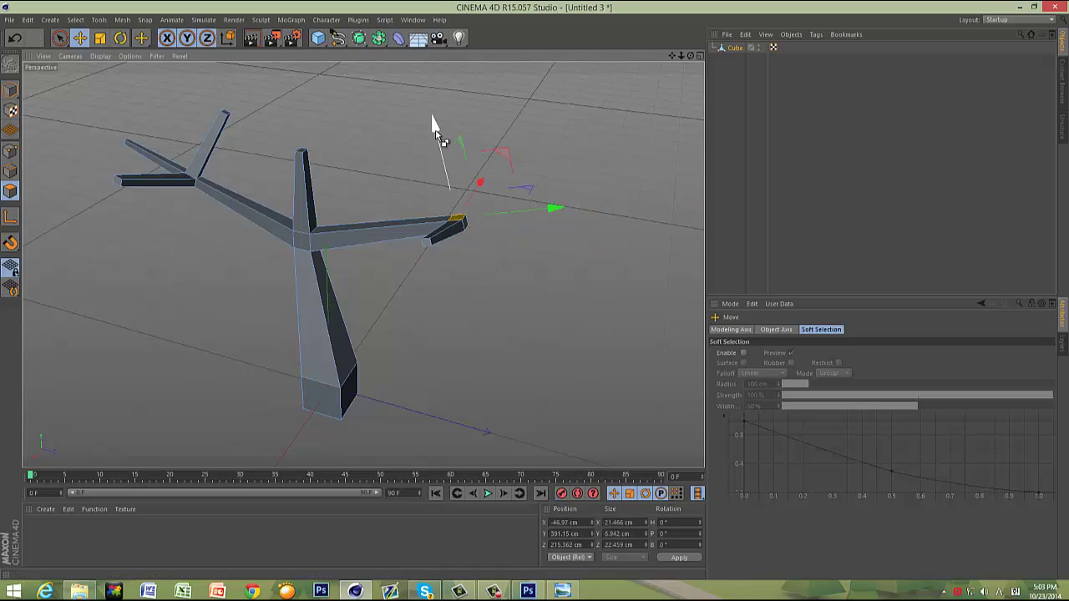
left_click_drag(435, 132, 413, 37, "ctrl")
key("t")
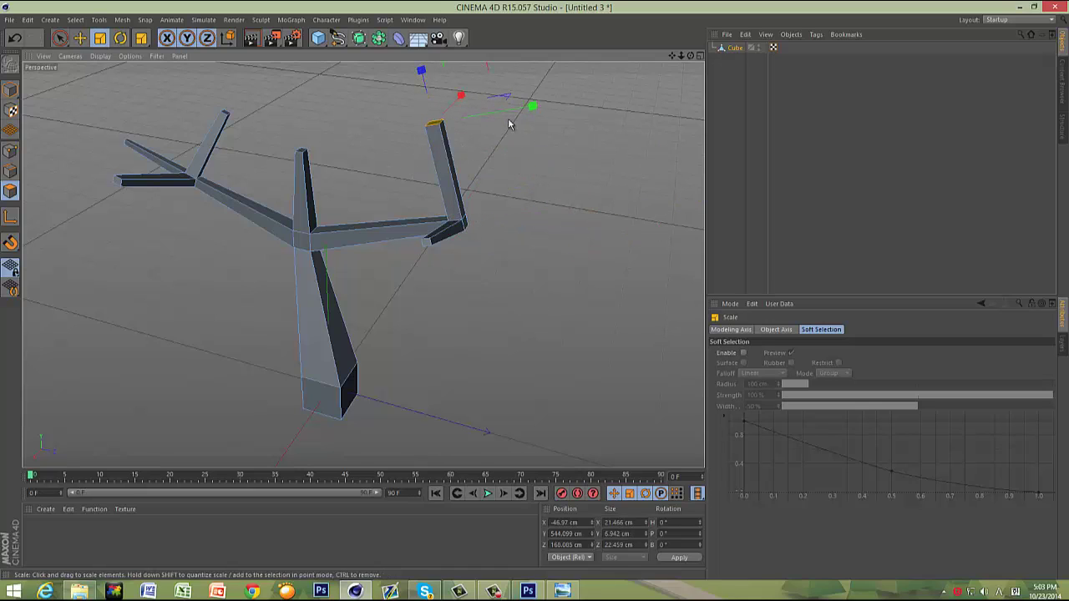
left_click_drag(509, 125, 445, 93)
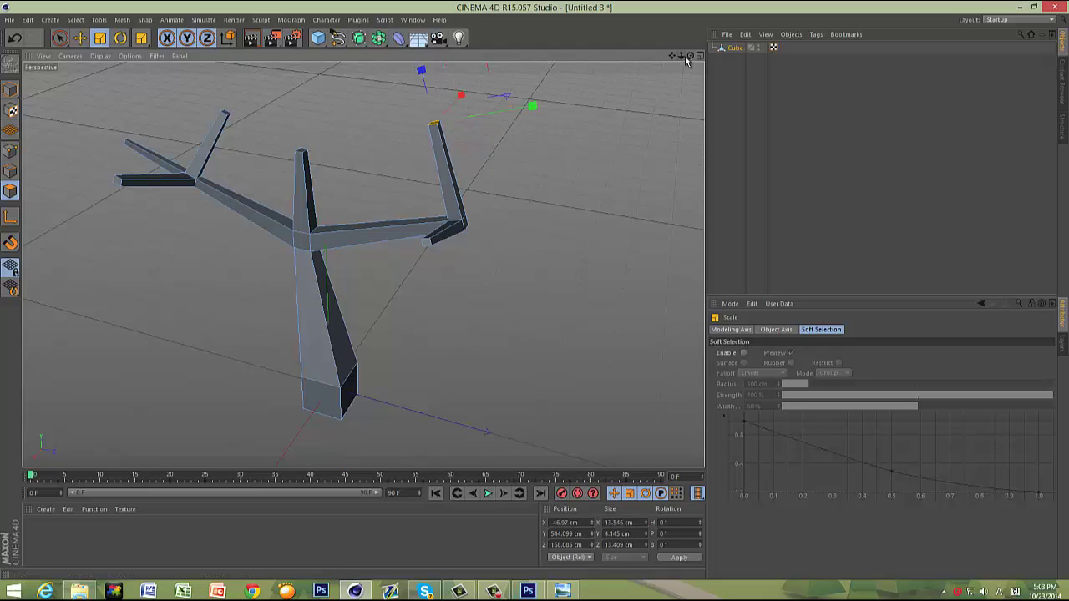
left_click_drag(691, 56, 535, 291)
left_click(766, 179)
left_click_drag(664, 159, 640, 145, "alt")
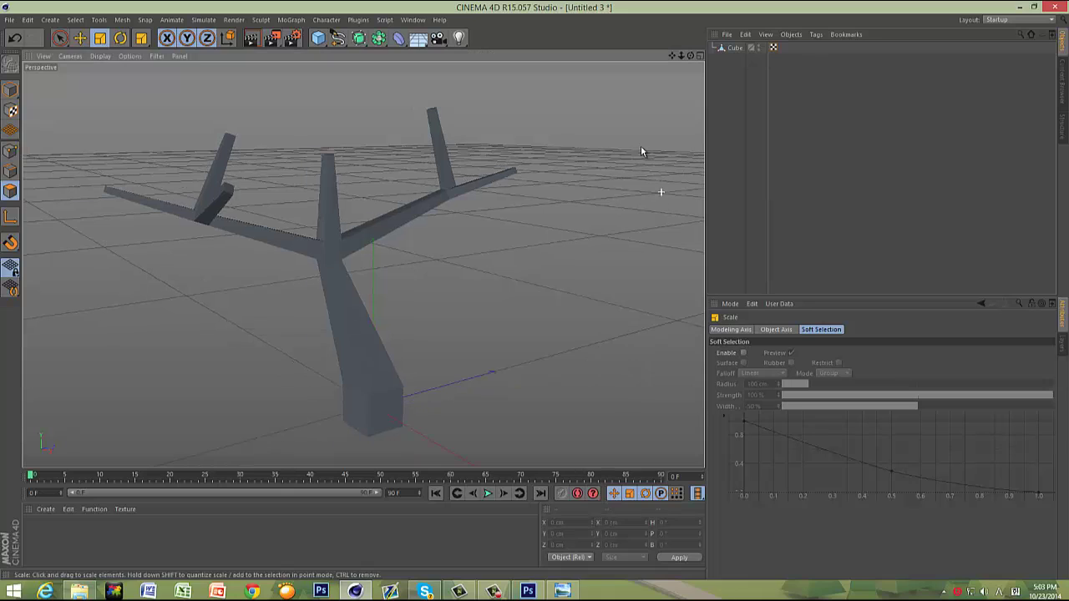
Step: Create five new materials
double_click(163, 527)
double_click(163, 527)
double_click(163, 526)
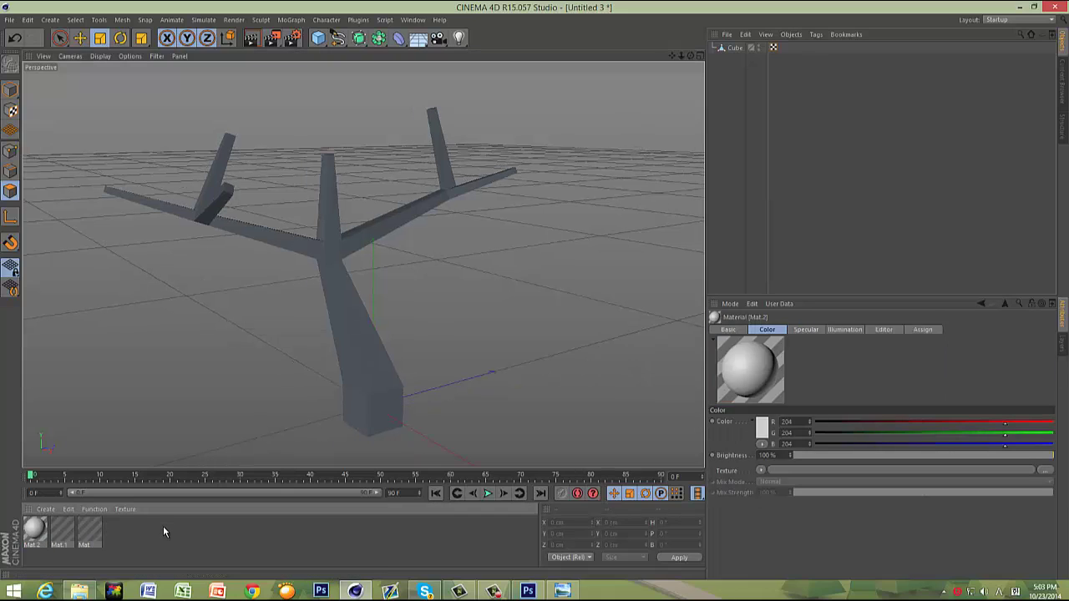
double_click(163, 526)
double_click(163, 526)
Step: Make the material Mat a brown of RGB 93, 61, 41 without specular, and assign it to the tree object
double_click(144, 529)
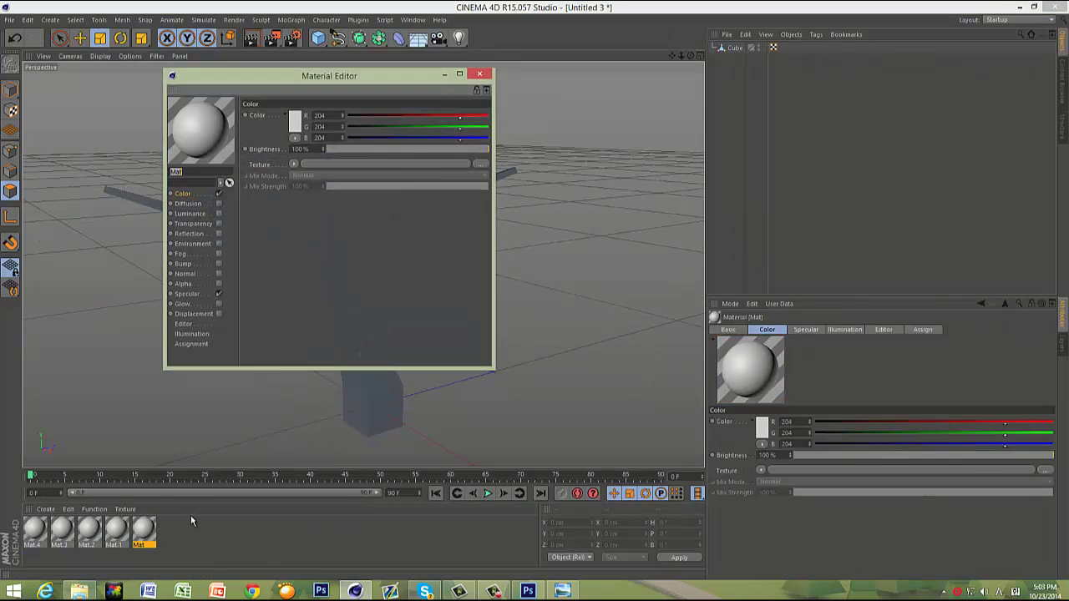
left_click(218, 293)
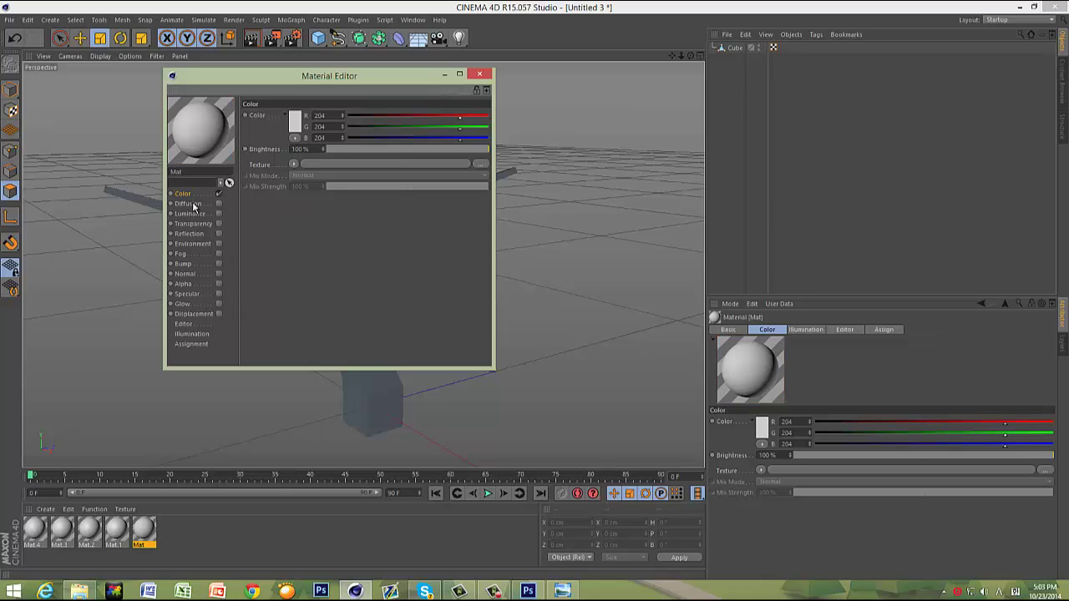
left_click(296, 119)
left_click(275, 74)
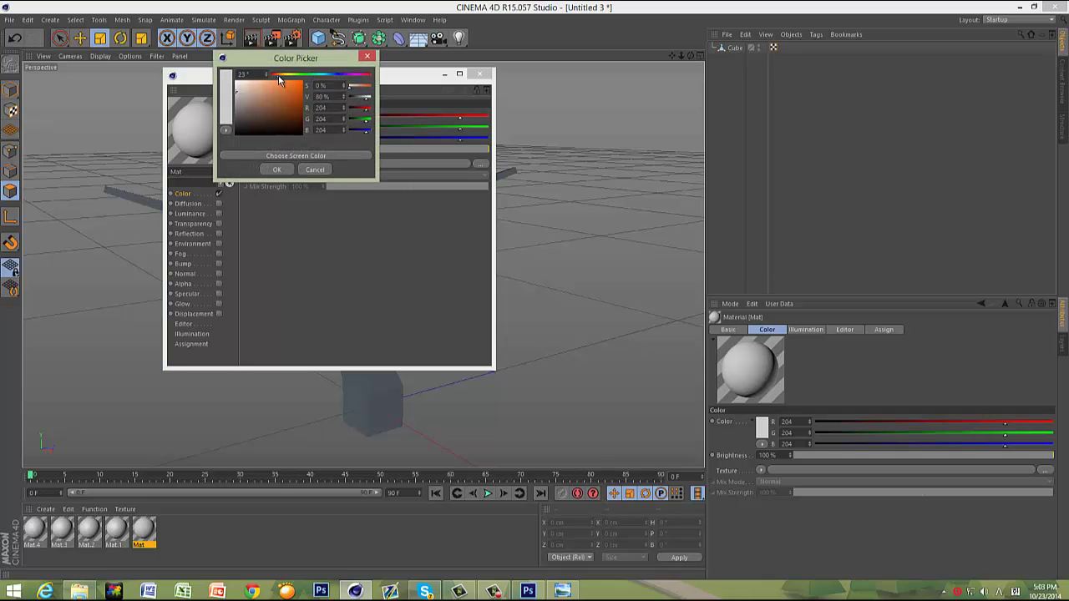
left_click_drag(277, 98, 274, 120)
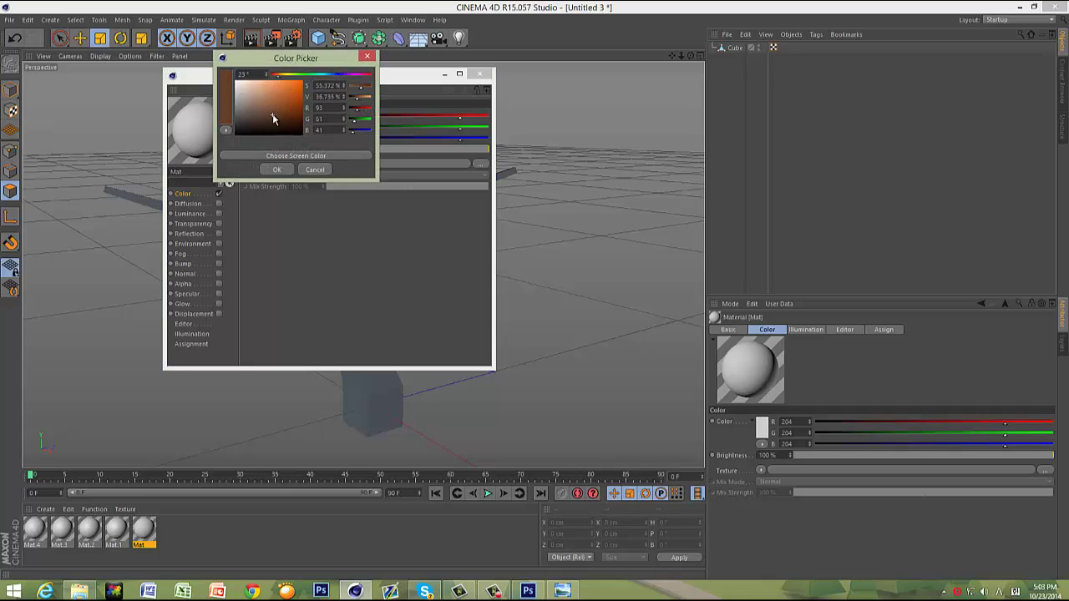
left_click(276, 169)
left_click(479, 76)
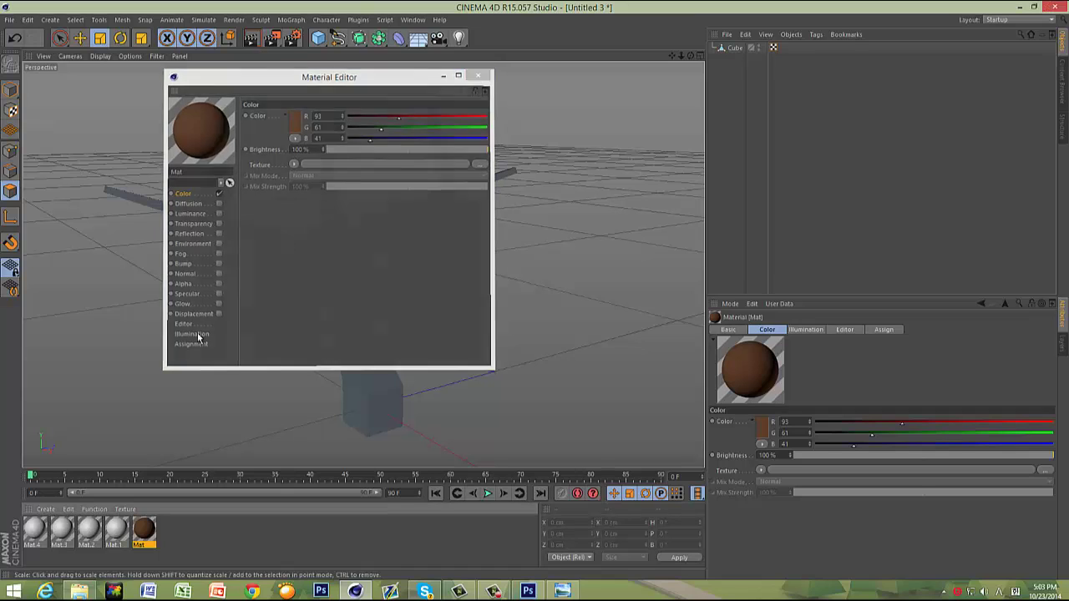
left_click_drag(727, 47, 726, 49)
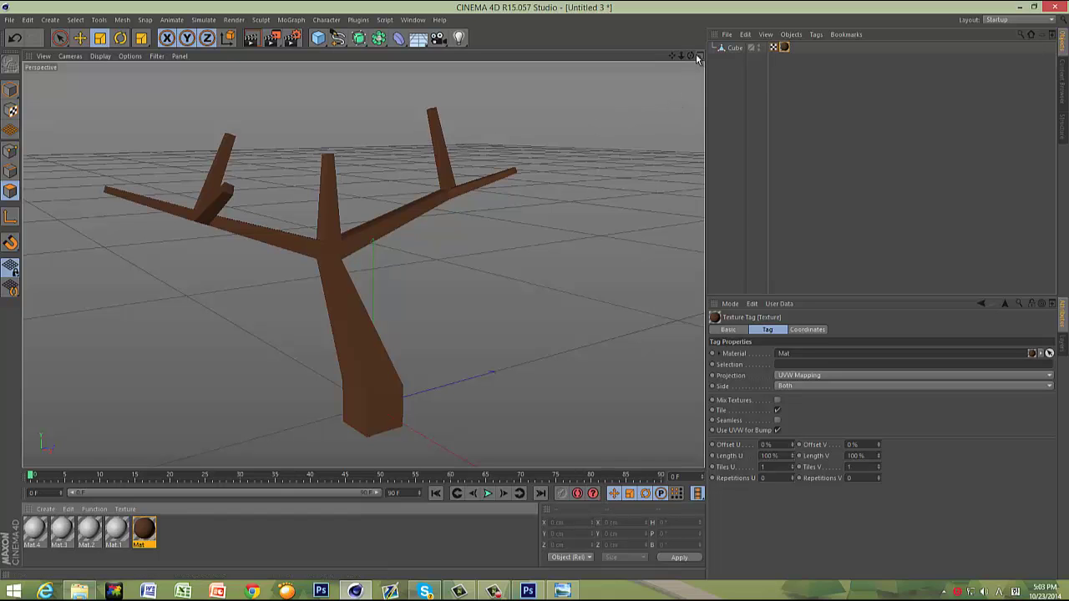
Step: Shift the trunk's top end face to about X -112 cm and slightly toward positive Z, and clear the selection
left_click_drag(538, 292, 415, 178, "alt")
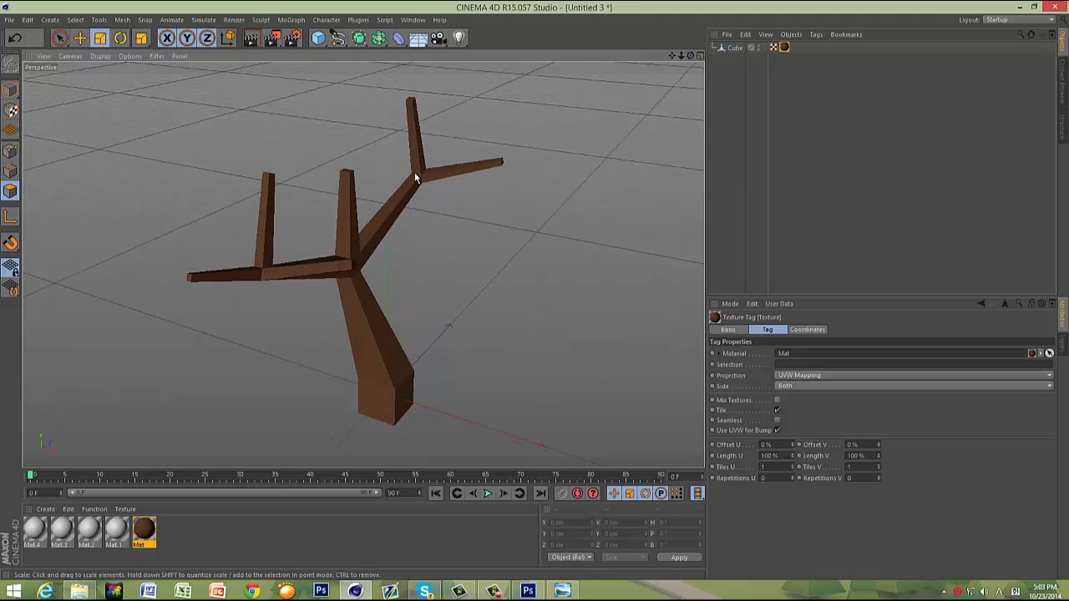
left_click(350, 173)
key("e")
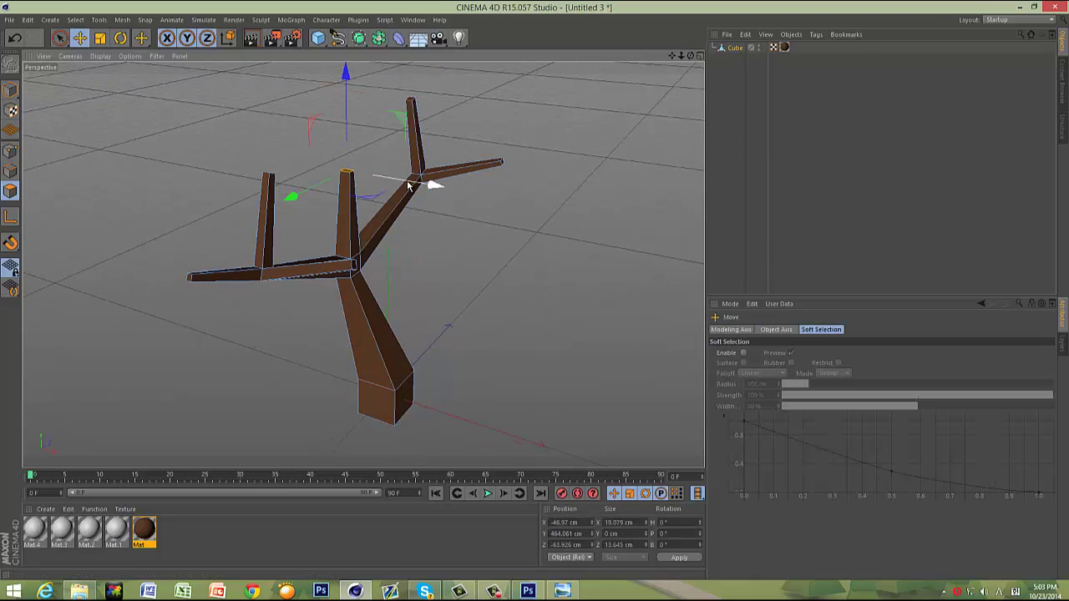
left_click_drag(411, 178, 364, 192)
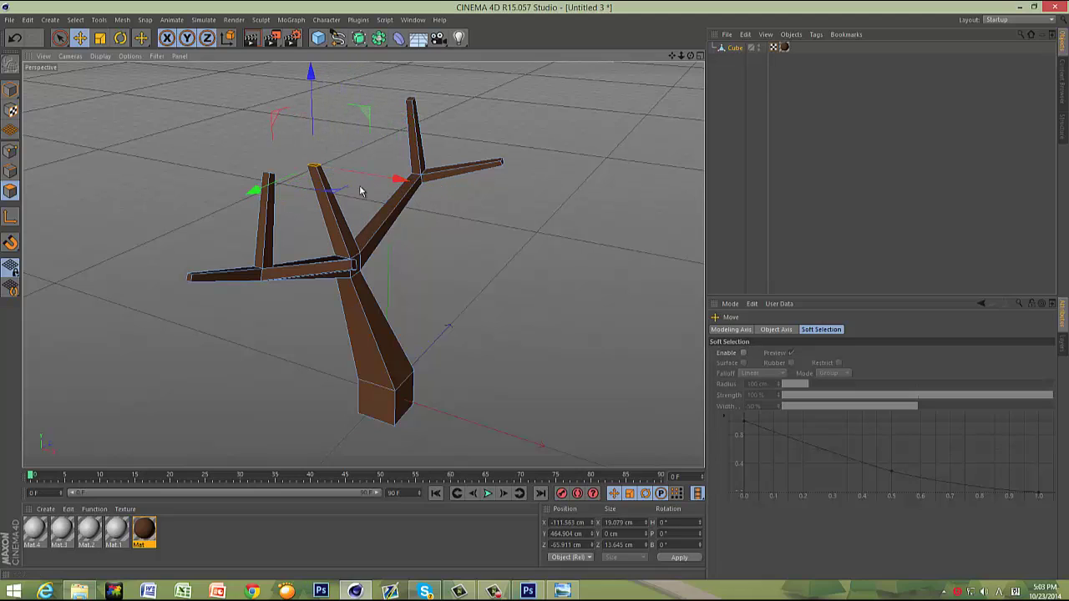
left_click_drag(280, 183, 299, 175)
left_click(551, 145)
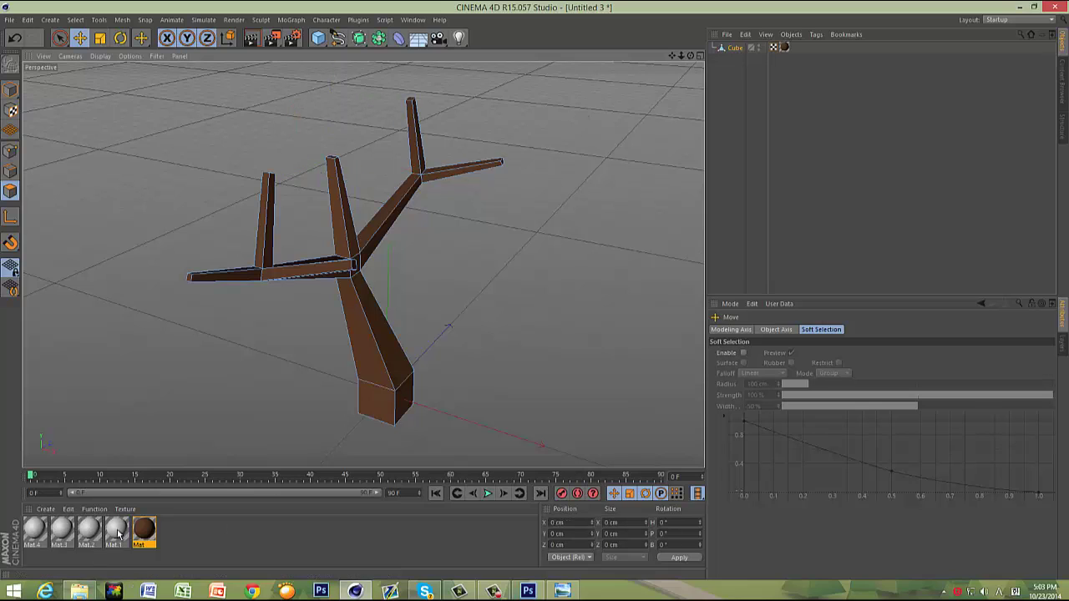
Step: Add a sphere primitive and delete its Phong tag to give it faceted shading
left_click(317, 40)
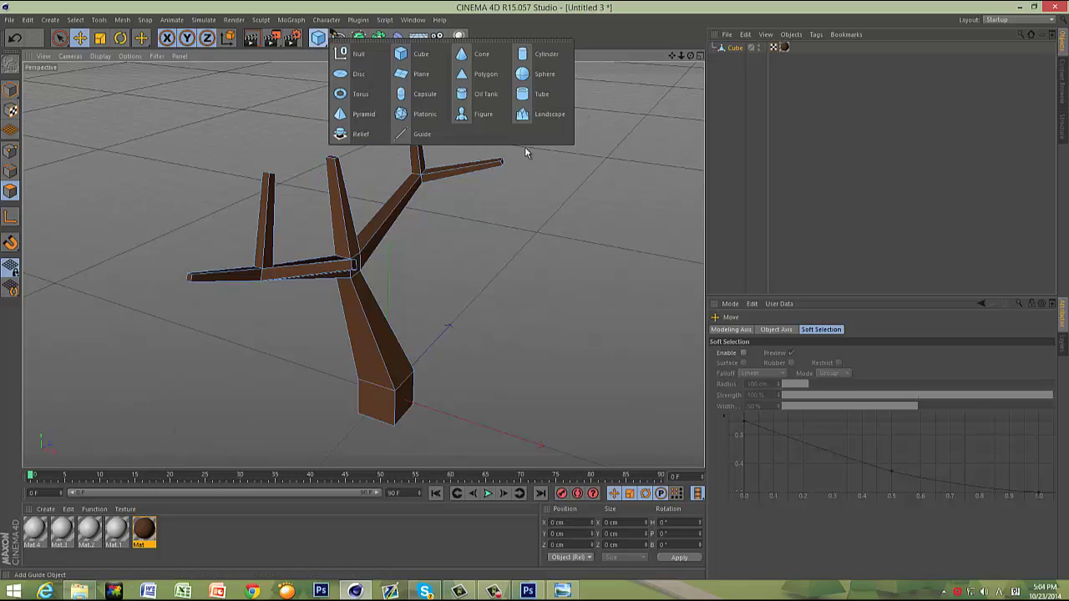
left_click(534, 74)
left_click(318, 40)
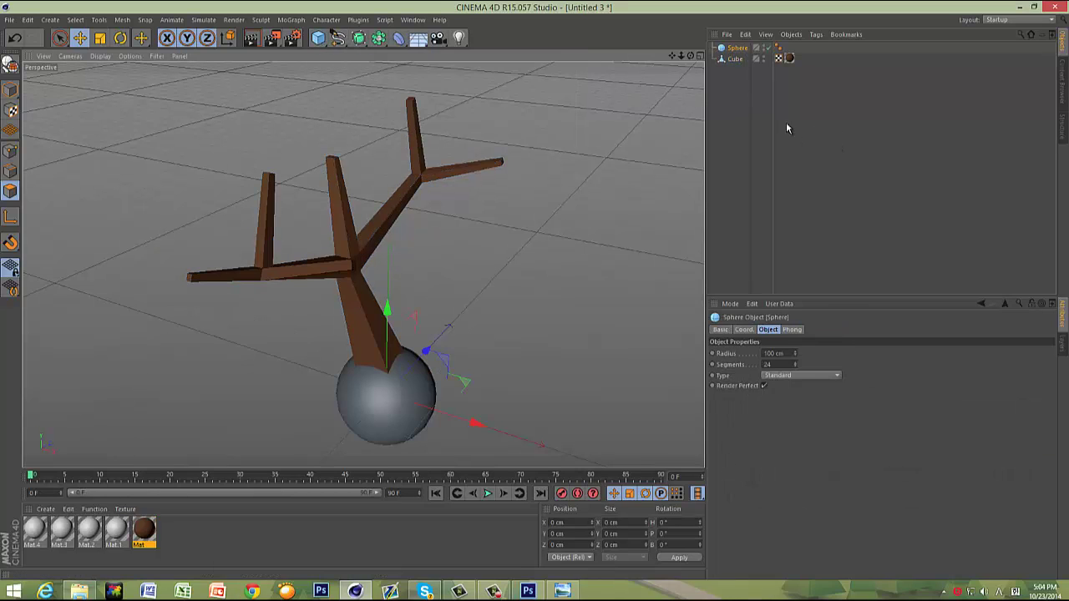
left_click(778, 48)
key("Delete")
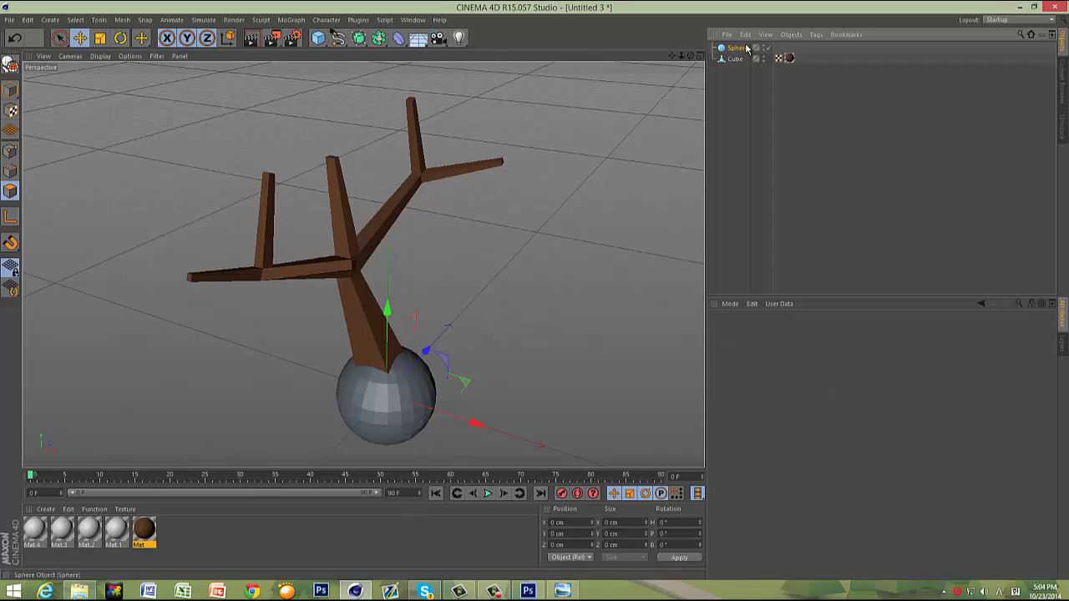
Step: Turn off Render Perfect for the sphere and reduce its segments to 8
left_click(745, 48)
left_click(762, 385)
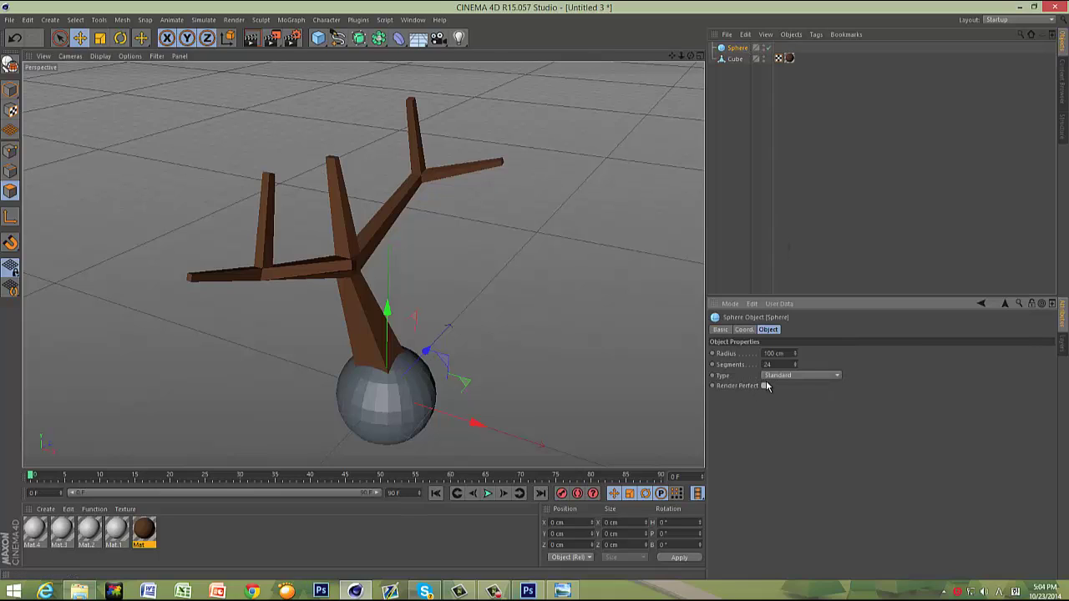
left_click_drag(794, 368, 796, 368)
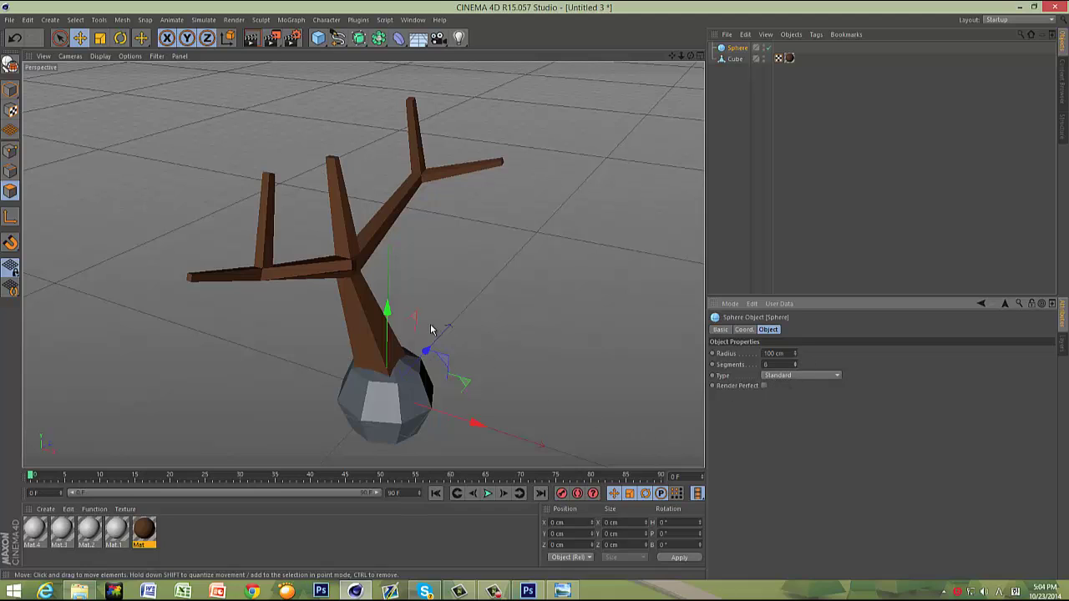
Step: Raise the sphere to the height of the branches and change its type to Icosahedron
left_click_drag(389, 311, 331, 97)
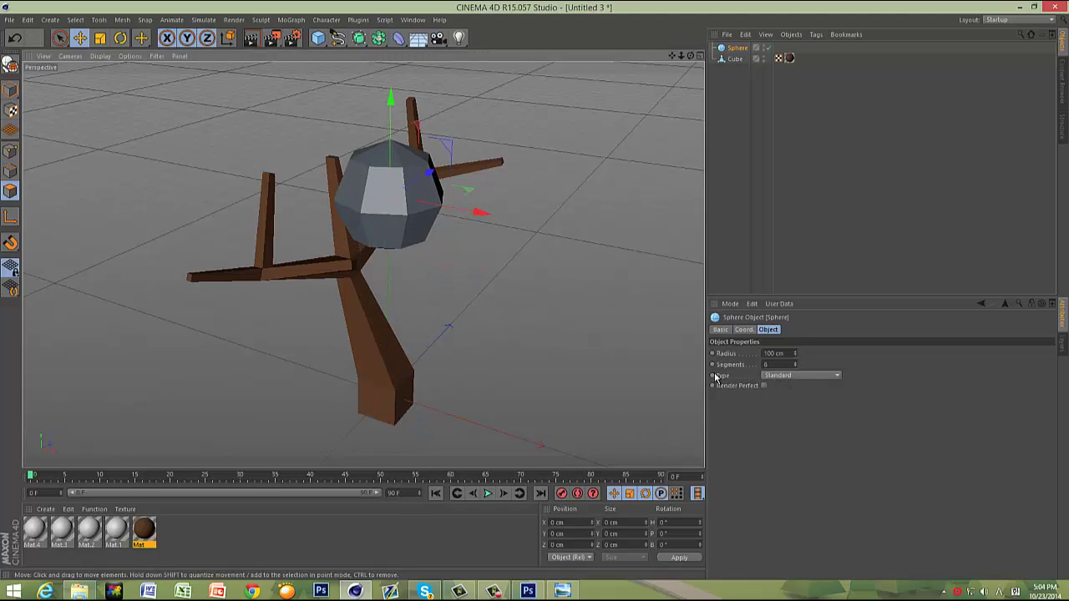
left_click(785, 376)
left_click(785, 429)
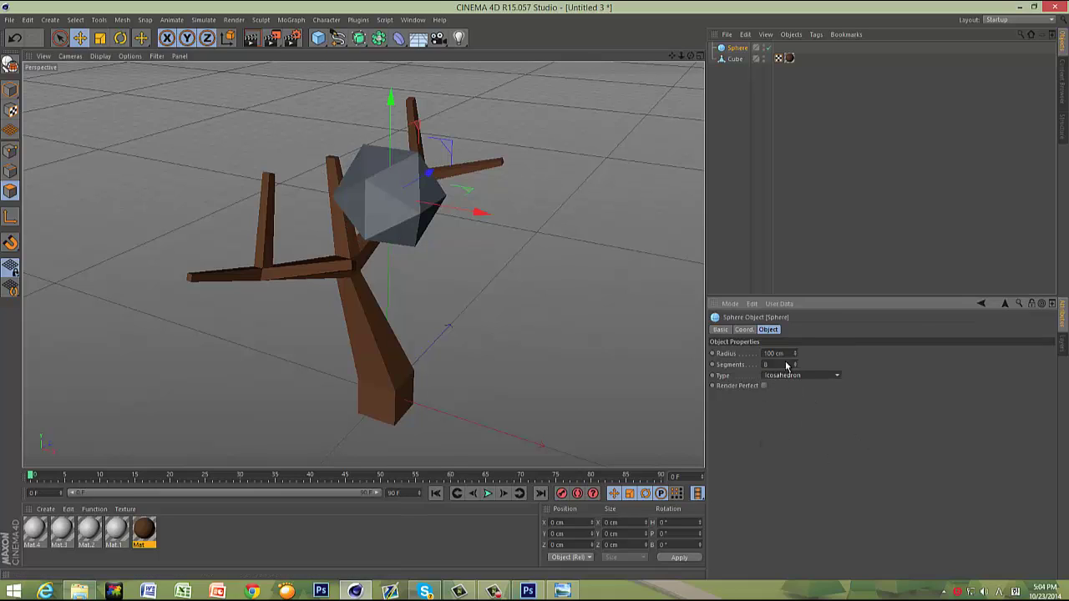
Step: Move the icosahedron sphere onto the twigs at the end of the negative-Z branch as foliage
left_click_drag(690, 56, 590, 68)
left_click_drag(476, 193, 192, 180)
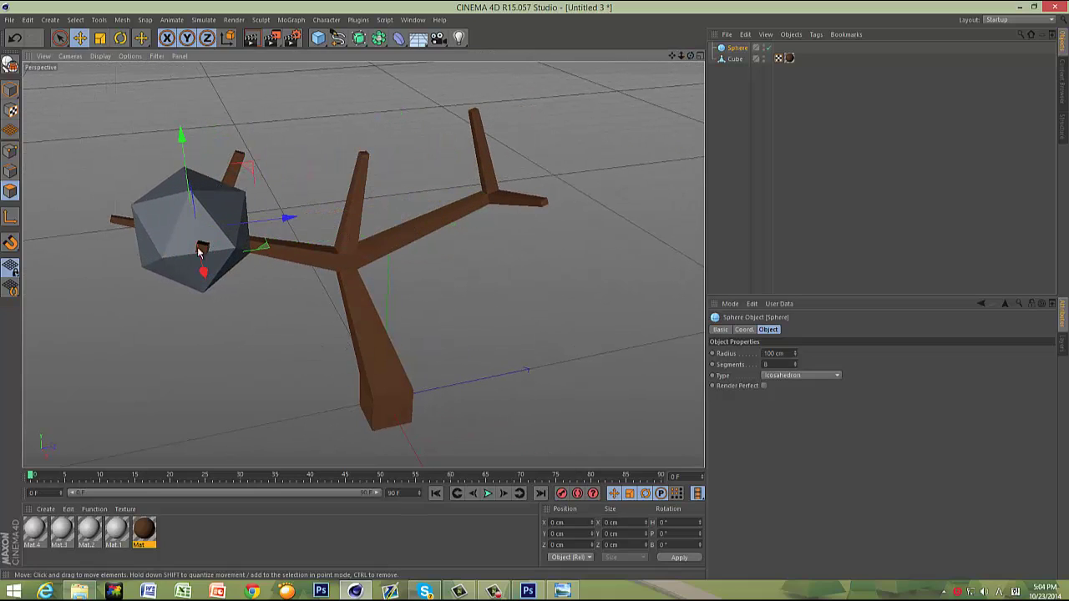
left_click_drag(201, 269, 198, 244)
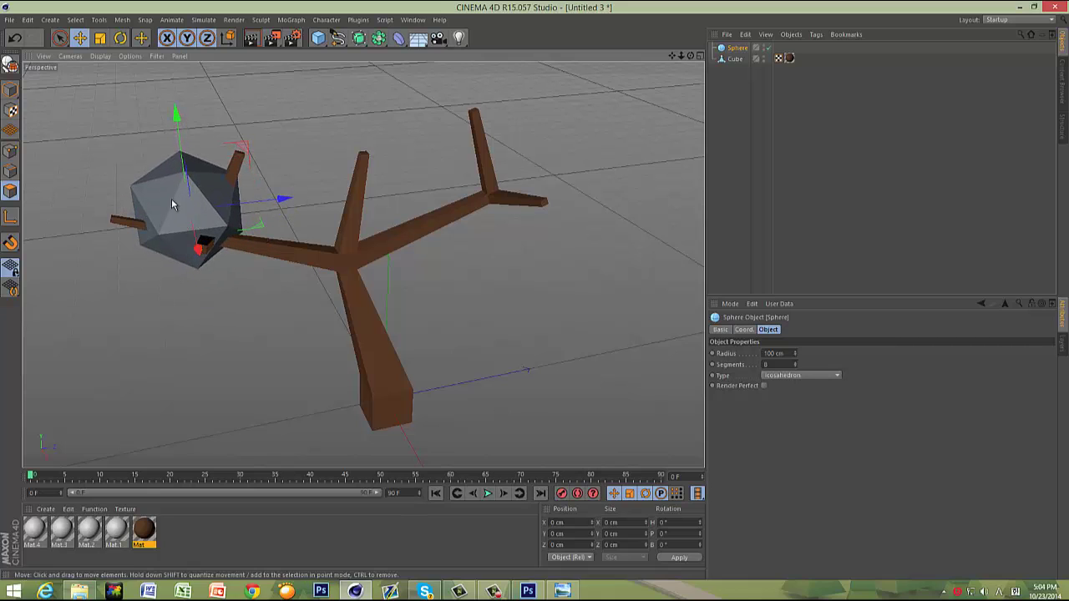
left_click_drag(182, 155, 182, 128)
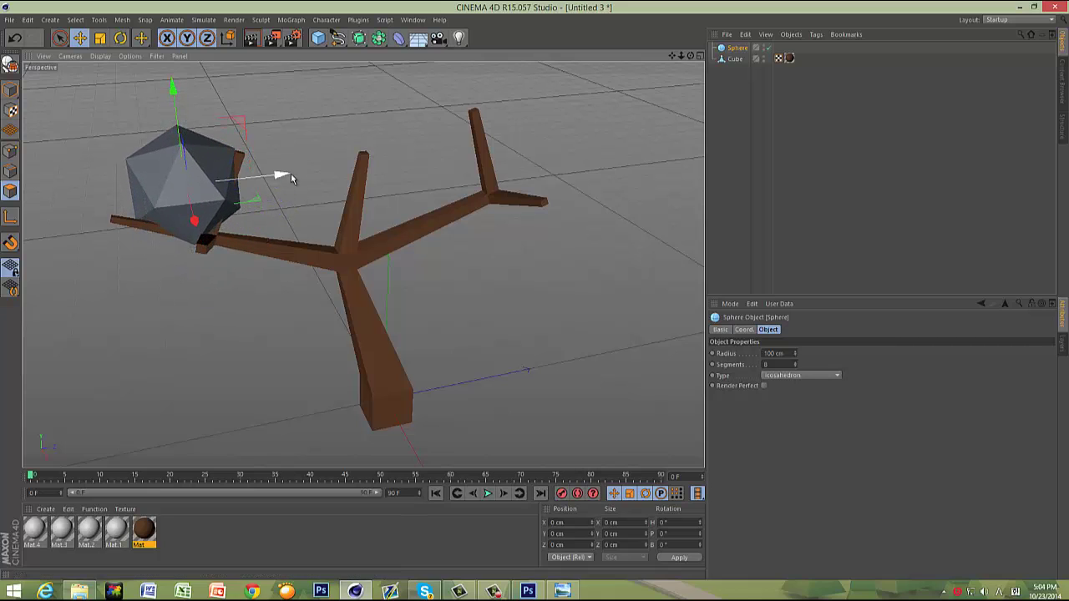
Step: Duplicate the icosahedron sphere twice and offset the copies to build a foliage cluster on the negative-Z branch
left_click_drag(282, 173, 251, 180)
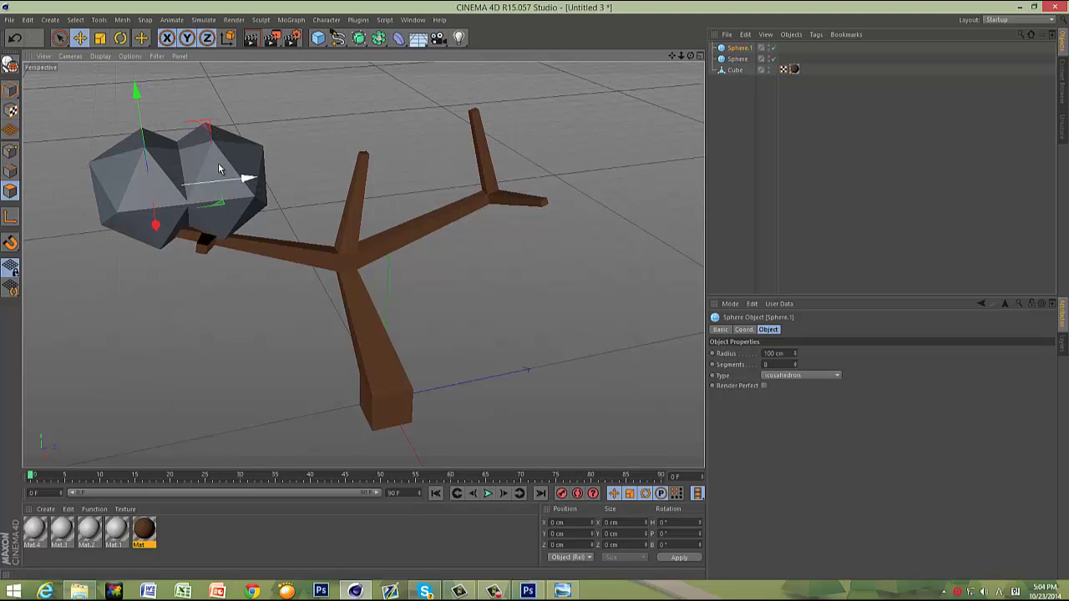
left_click_drag(144, 122, 142, 144)
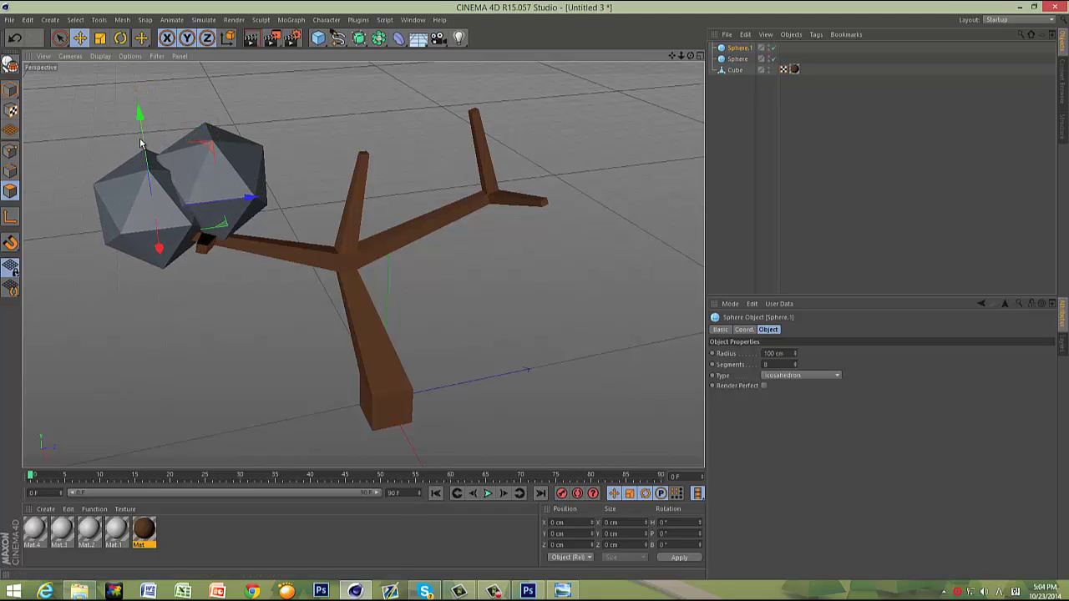
left_click_drag(162, 249, 163, 261, "ctrl")
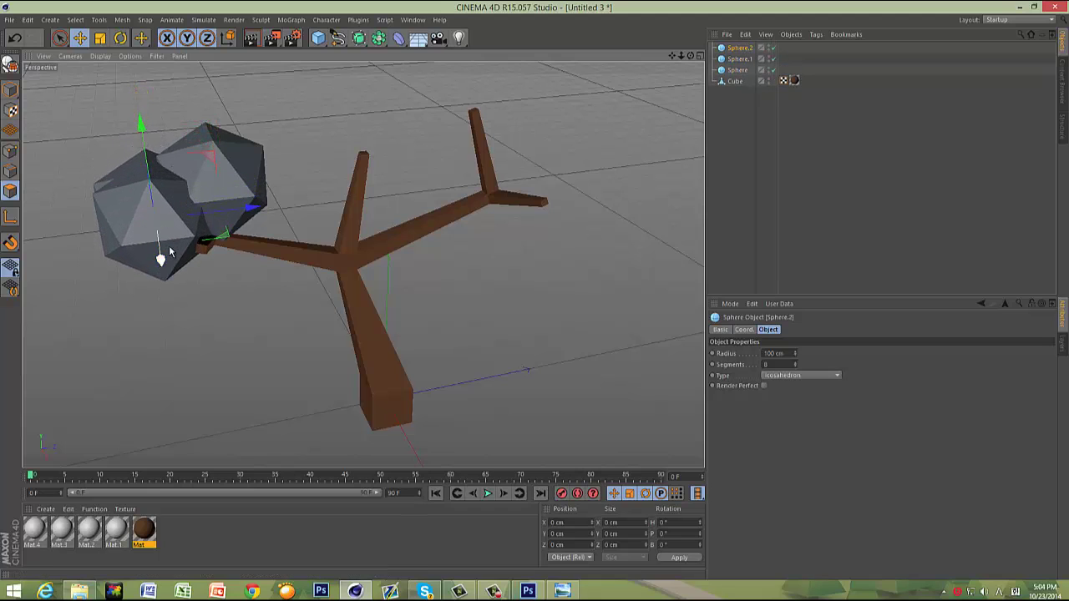
left_click_drag(234, 210, 278, 209, "ctrl")
key("ctrl+z")
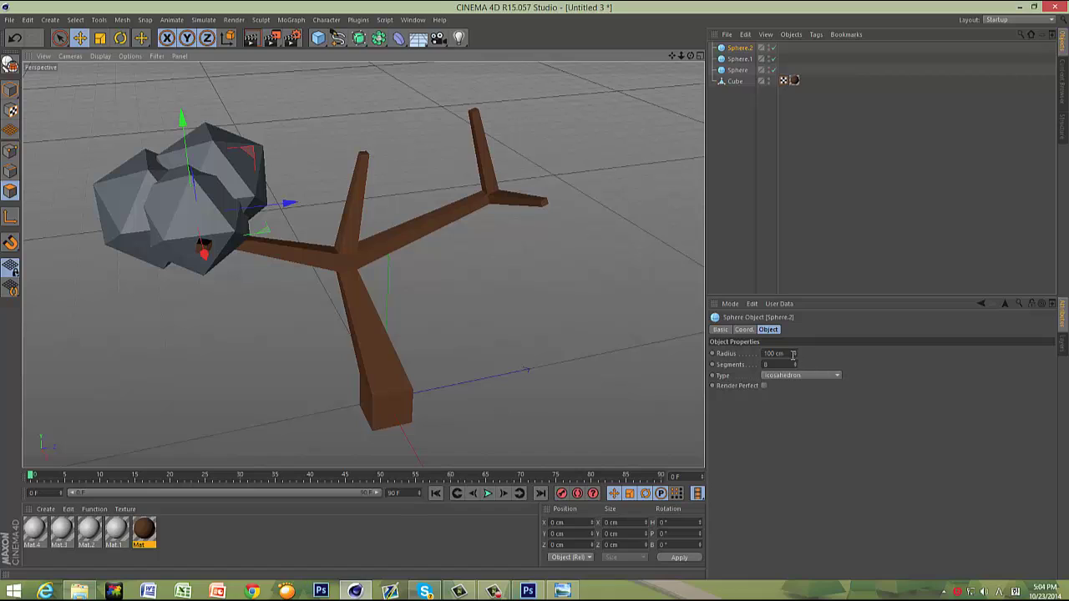
Step: Set the newest sphere's radius to 79 cm and shift it along X to sit against the other two spheres
left_click(792, 355)
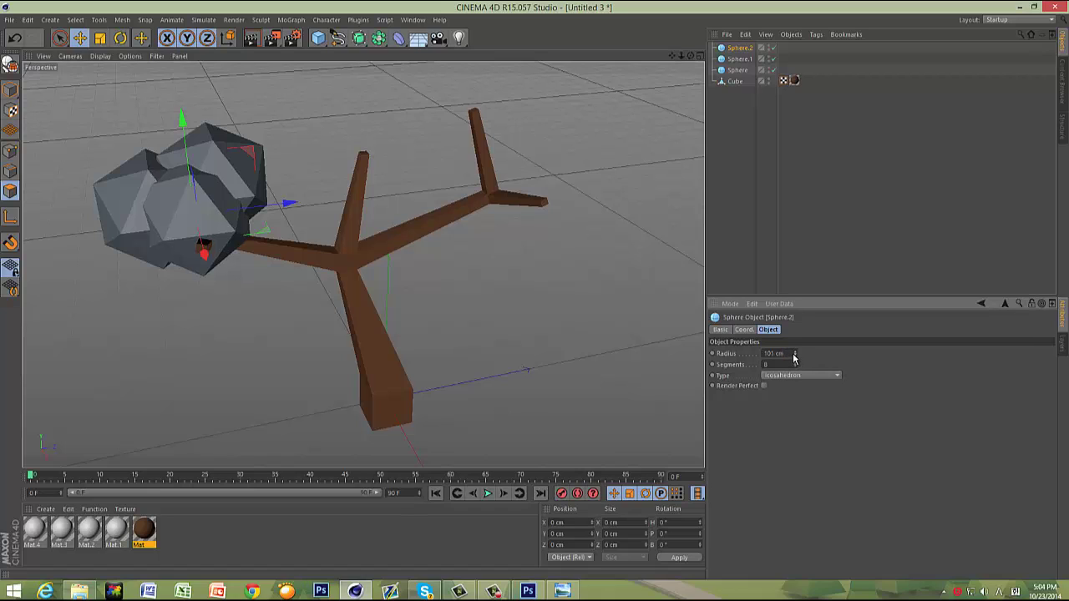
left_click_drag(794, 358, 795, 362)
left_click_drag(204, 255, 213, 294)
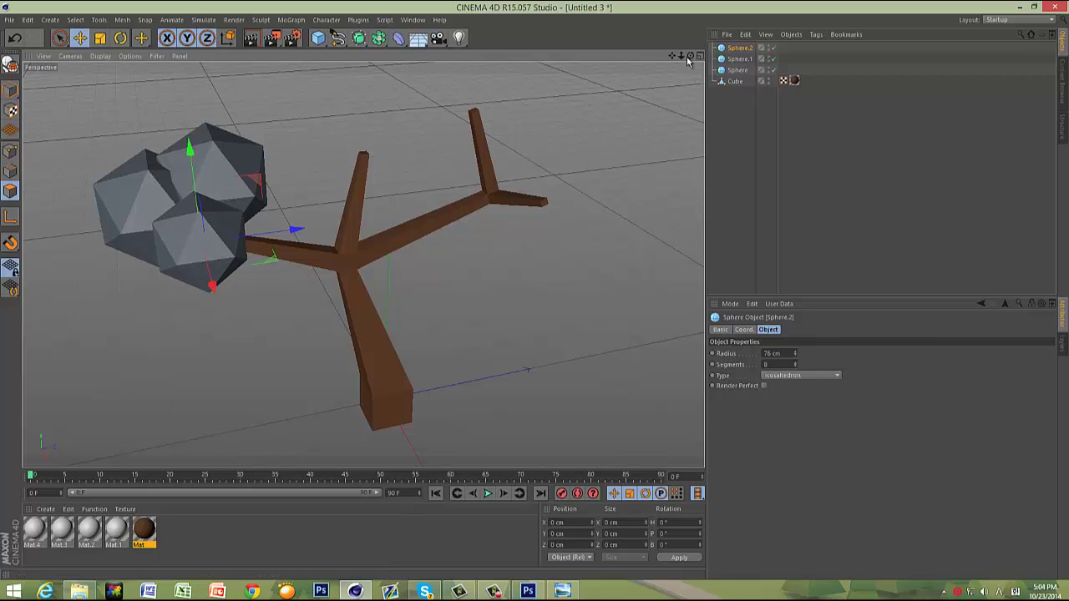
left_click_drag(689, 57, 534, 293)
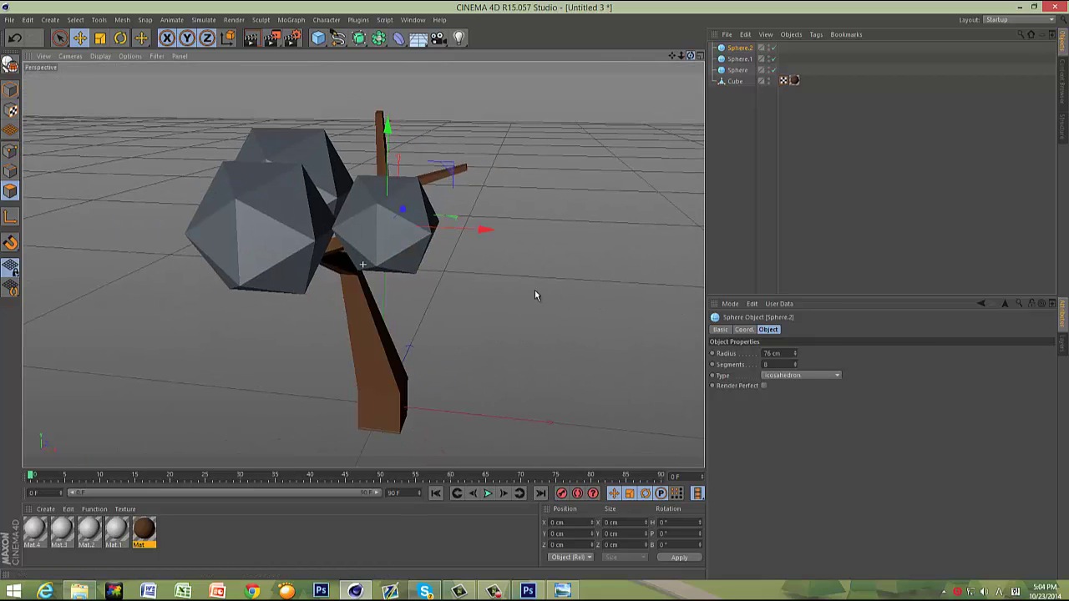
left_click(795, 351)
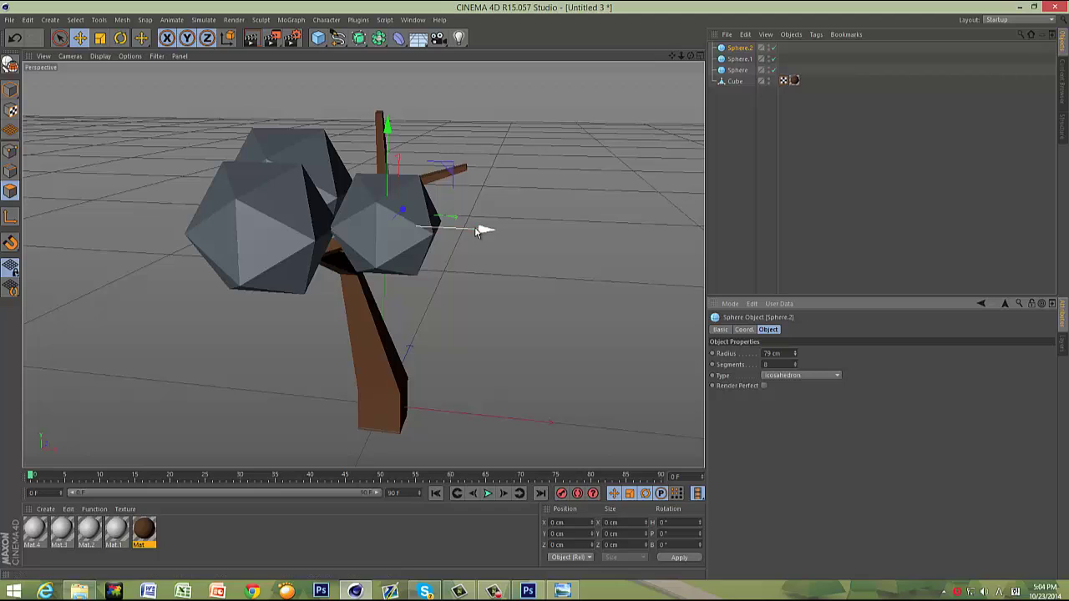
left_click_drag(483, 229, 473, 235)
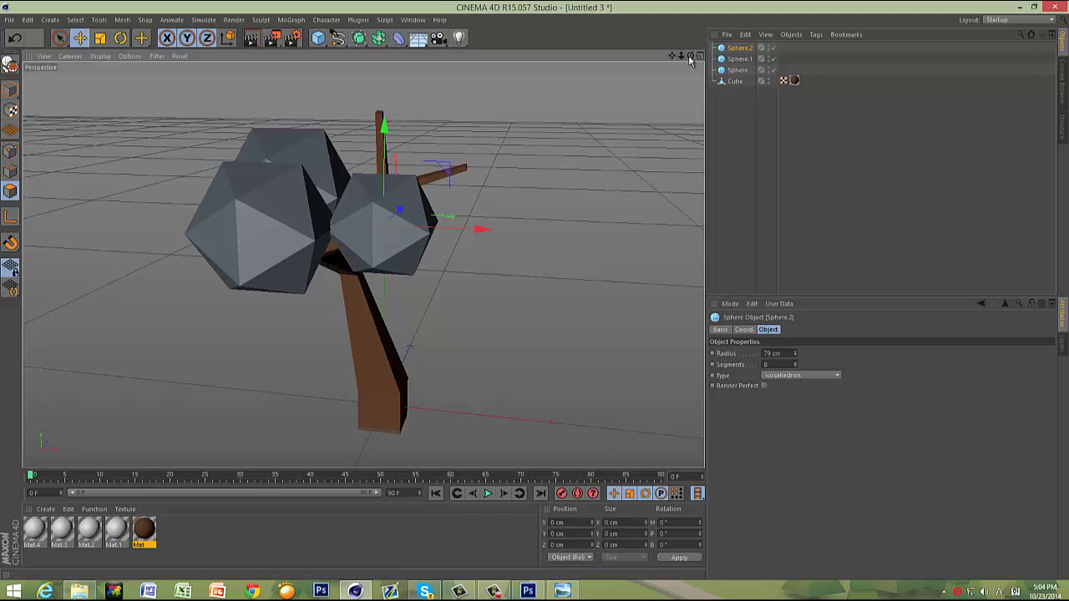
Step: Add a Platonic solid, raise it above the trunk's fork and rotate it about its vertical axis
left_click_drag(691, 55, 534, 289)
left_click_drag(673, 56, 535, 289)
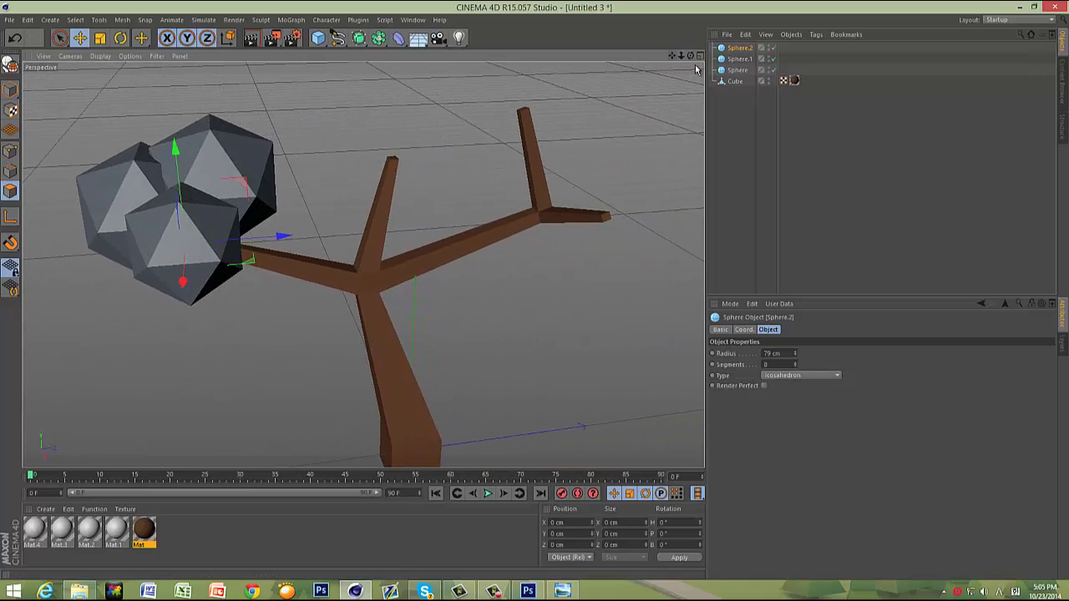
left_click_drag(318, 38, 427, 114)
scroll(482, 250, "down", 2)
left_click_drag(422, 338, 543, 100)
scroll(549, 142, "up", 2)
key("r")
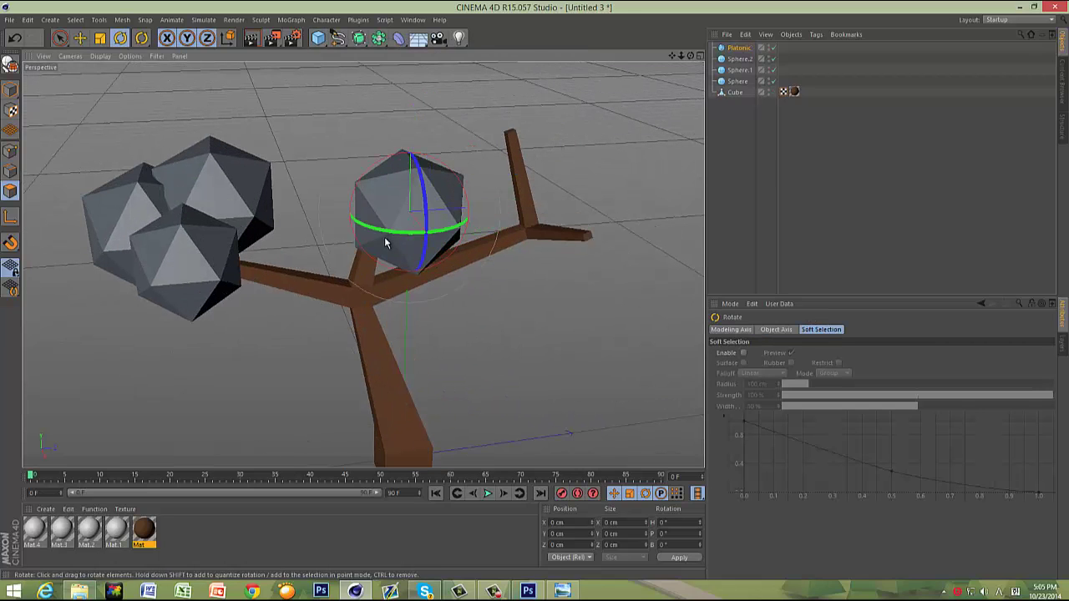
left_click_drag(384, 238, 465, 227)
key("e")
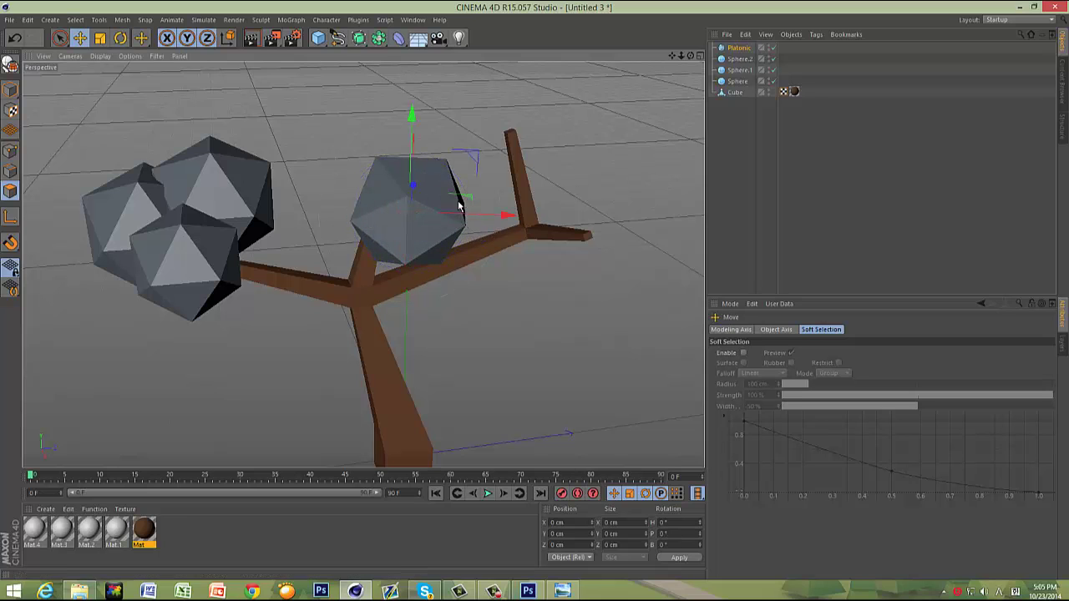
Step: Move the Platonic solid onto the fork at the base of the middle branch
left_click_drag(691, 56, 604, 105)
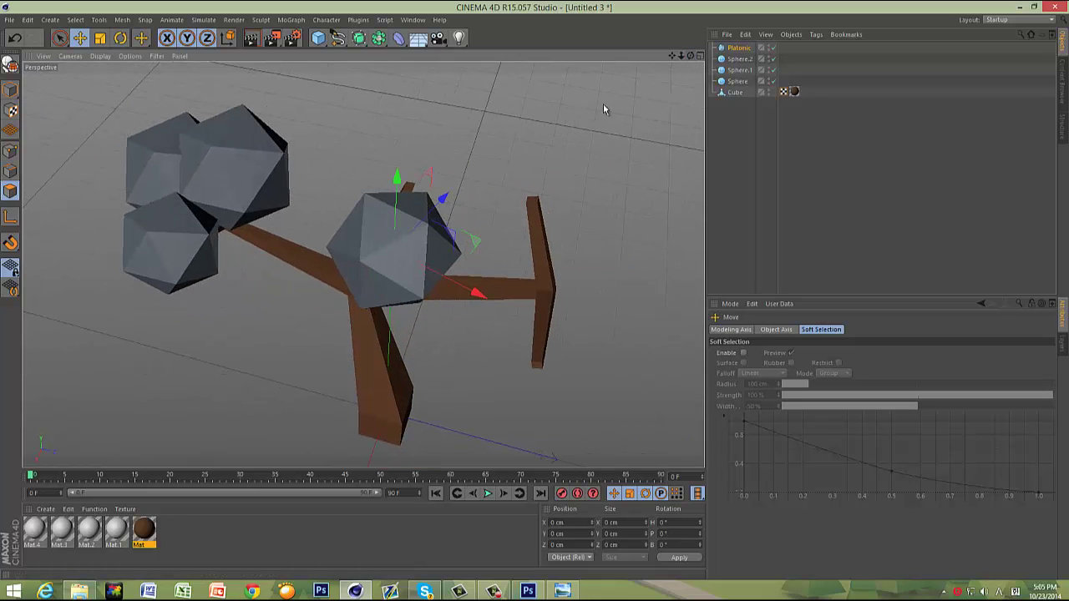
left_click_drag(442, 196, 368, 165)
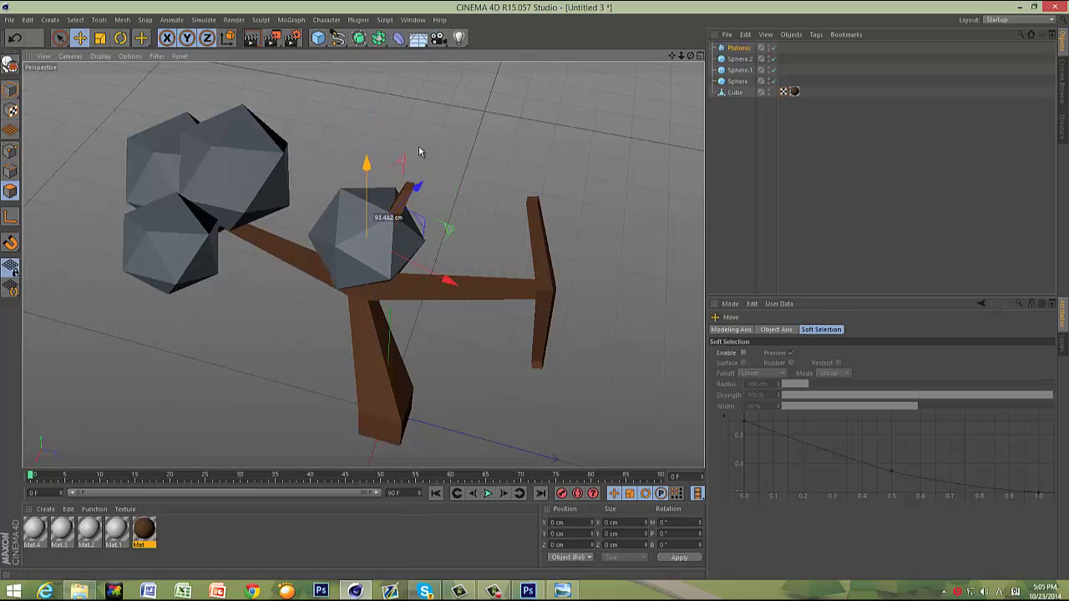
left_click_drag(691, 56, 534, 289)
left_click_drag(345, 241, 347, 249)
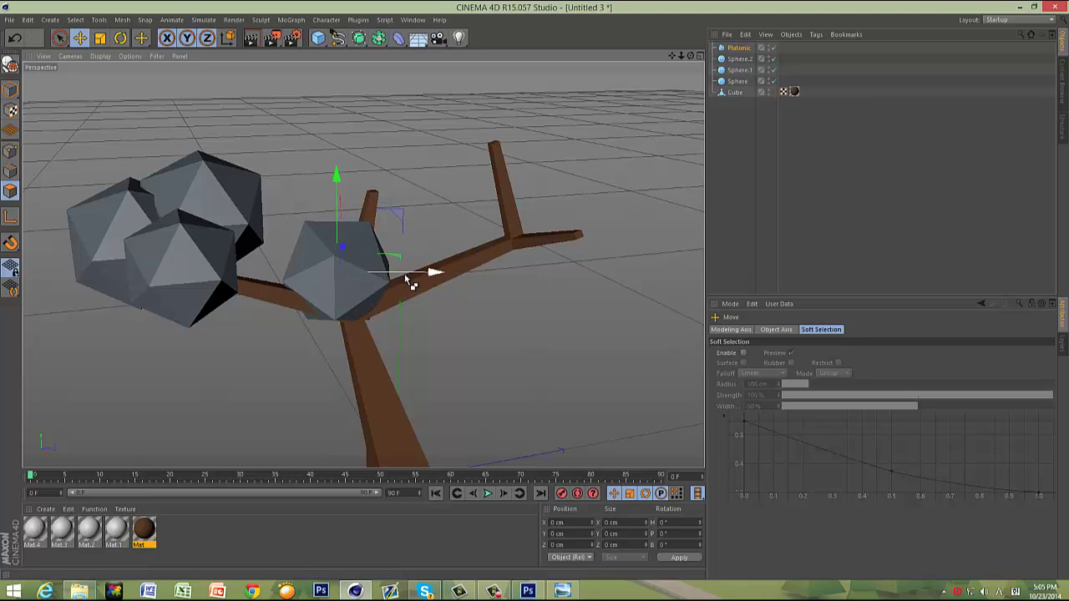
Step: Duplicate the Platonic solid, set the copy's radius to 79 cm and stack it above the original
left_click_drag(409, 283, 342, 276, "ctrl")
left_click_drag(264, 211, 255, 152)
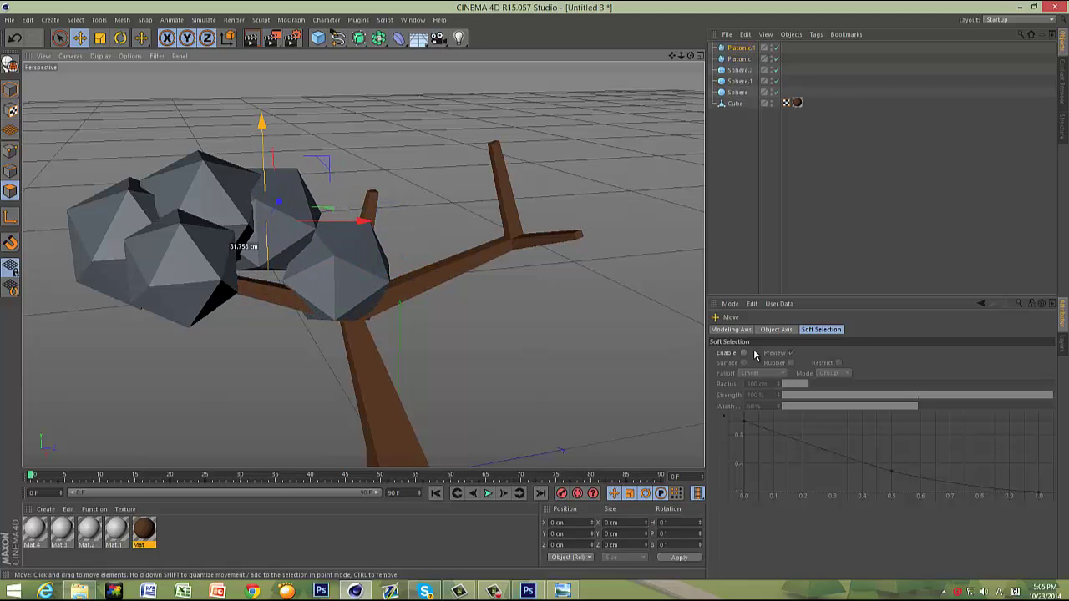
left_click(746, 49)
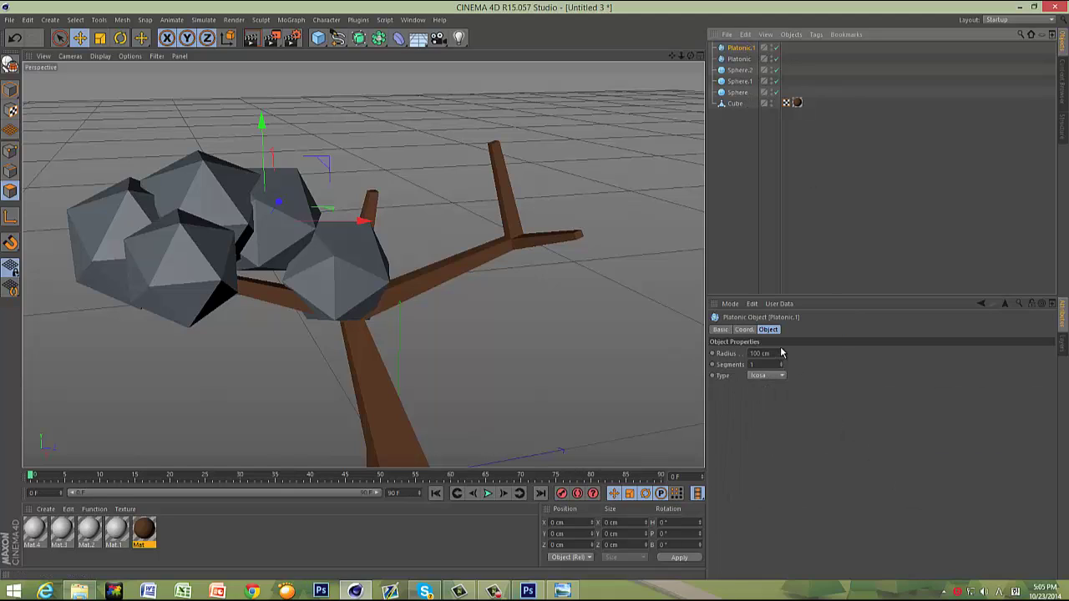
left_click_drag(781, 359, 781, 378)
left_click_drag(268, 177, 257, 242)
left_click_drag(363, 262, 451, 265)
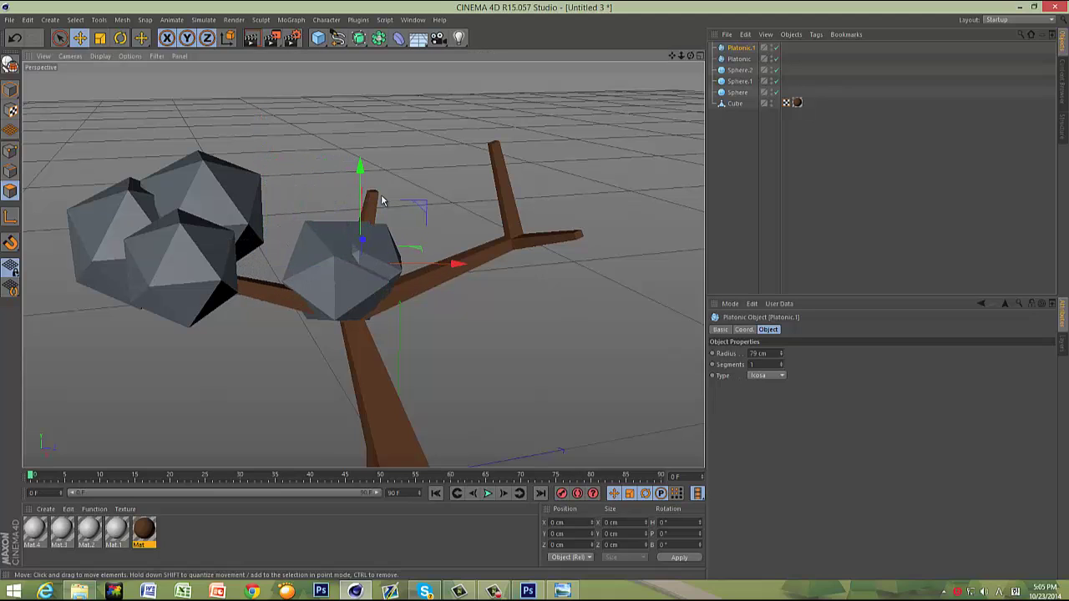
left_click_drag(362, 167, 362, 119)
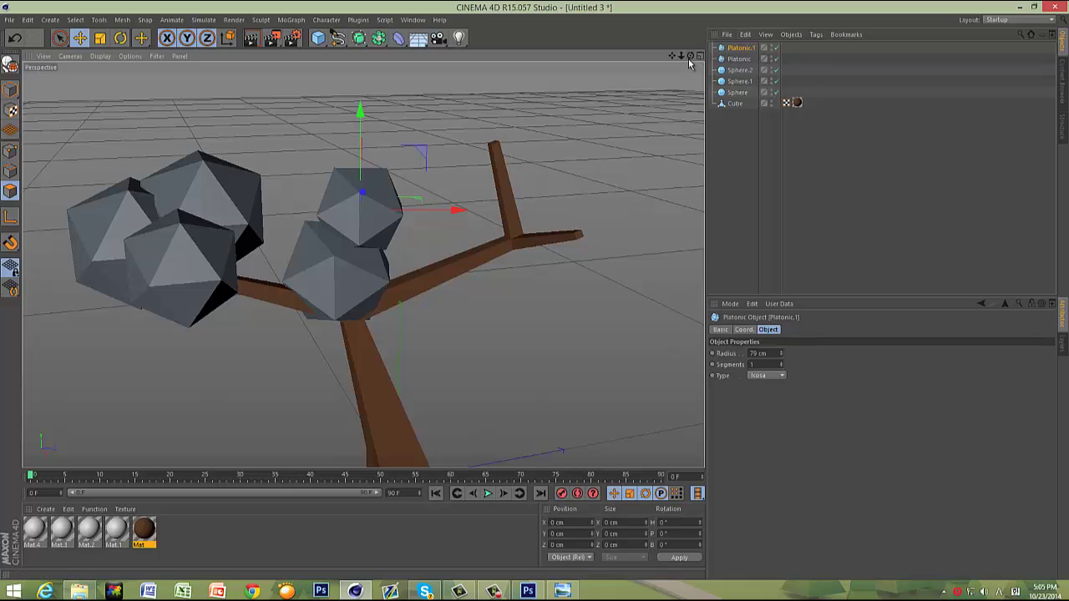
Step: Enlarge the upper Platonic solid on the middle branch to a radius of 122 cm
left_click_drag(501, 275, 537, 227, "alt")
left_click(782, 352)
left_click_drag(784, 354, 746, 220)
Step: Duplicate the large Platonic solid onto the end of the positive-Z branch and reduce the copy's radius to 85 cm
left_click_drag(691, 56, 535, 289)
left_click_drag(469, 227, 543, 219)
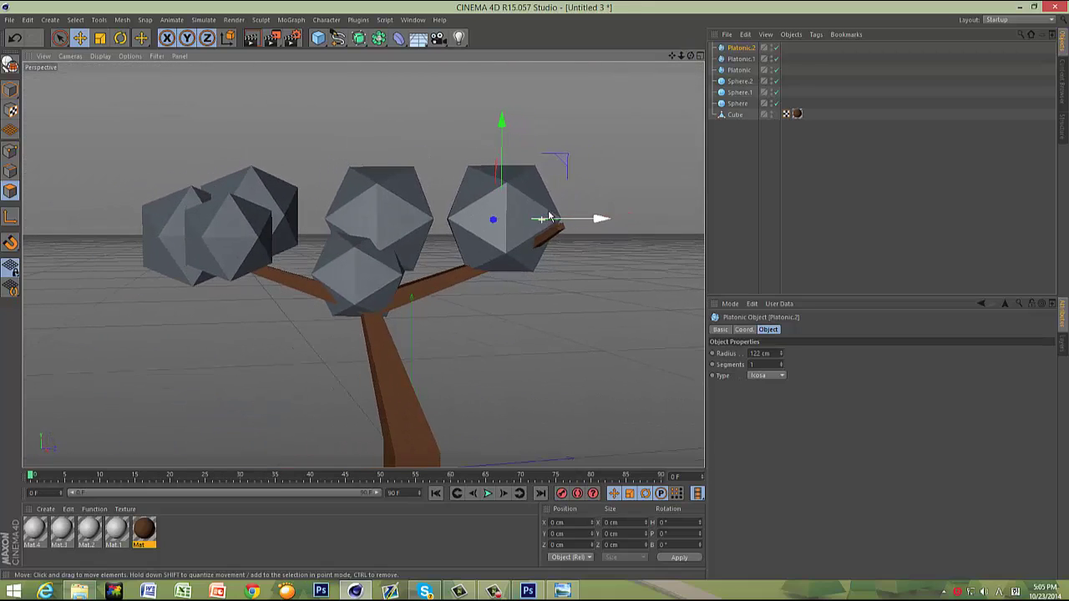
left_click_drag(690, 56, 538, 293)
left_click_drag(782, 359, 784, 359)
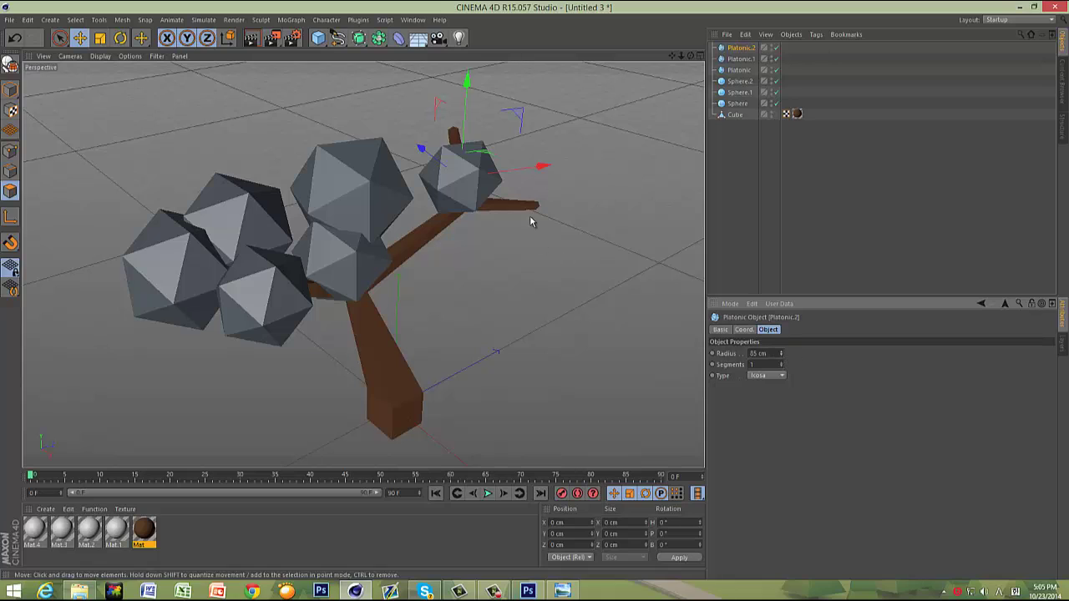
Step: Duplicate Sphere.1 along Z to fill the gap beside the middle foliage and lower the copy onto the branch
double_click(742, 92)
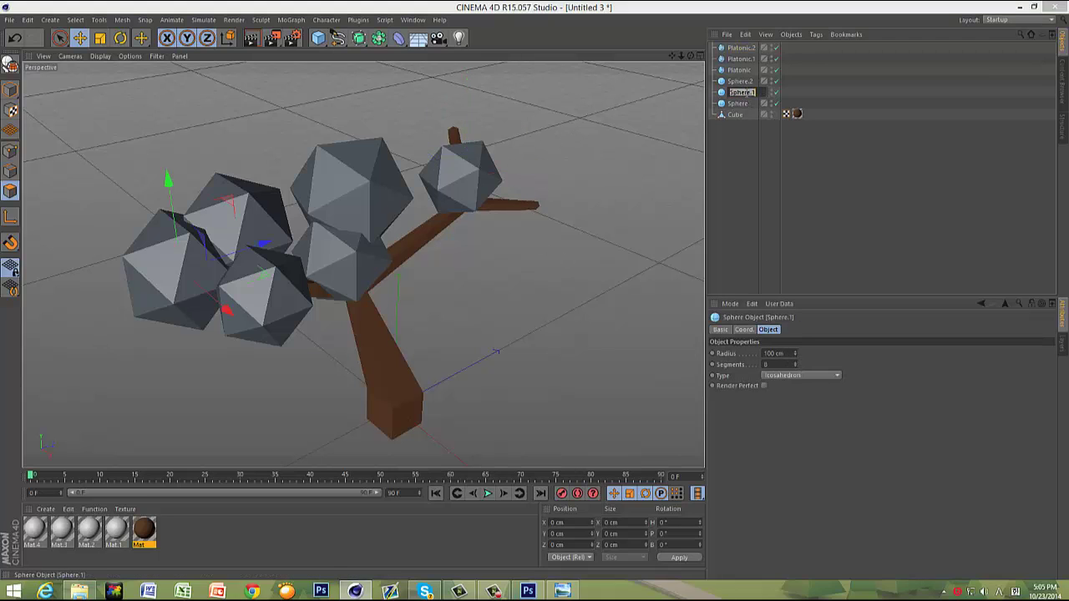
left_click(269, 244)
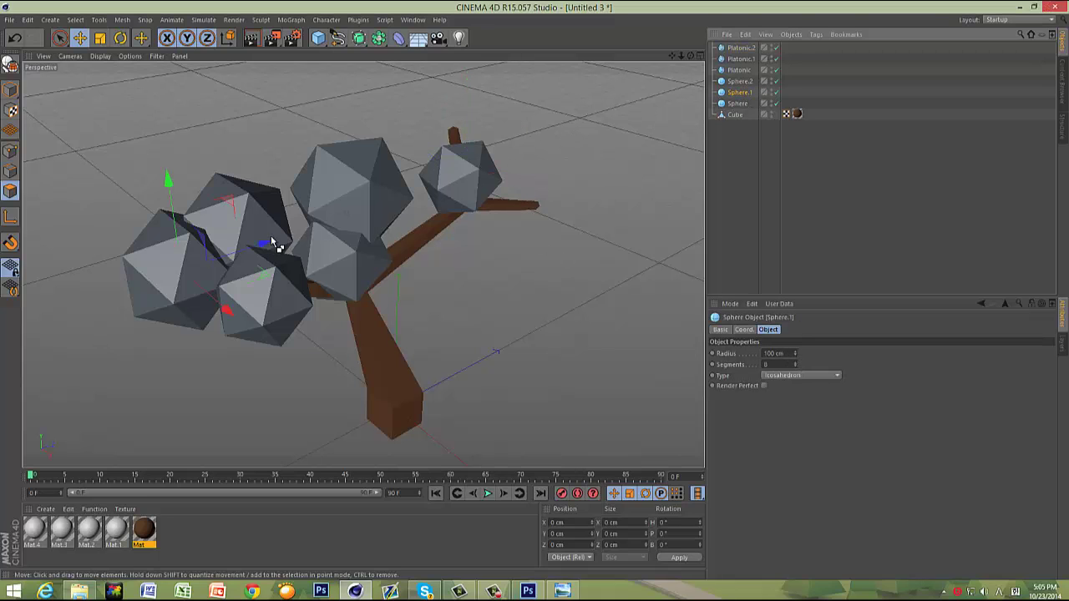
left_click_drag(275, 242, 456, 175)
left_click_drag(691, 56, 535, 292)
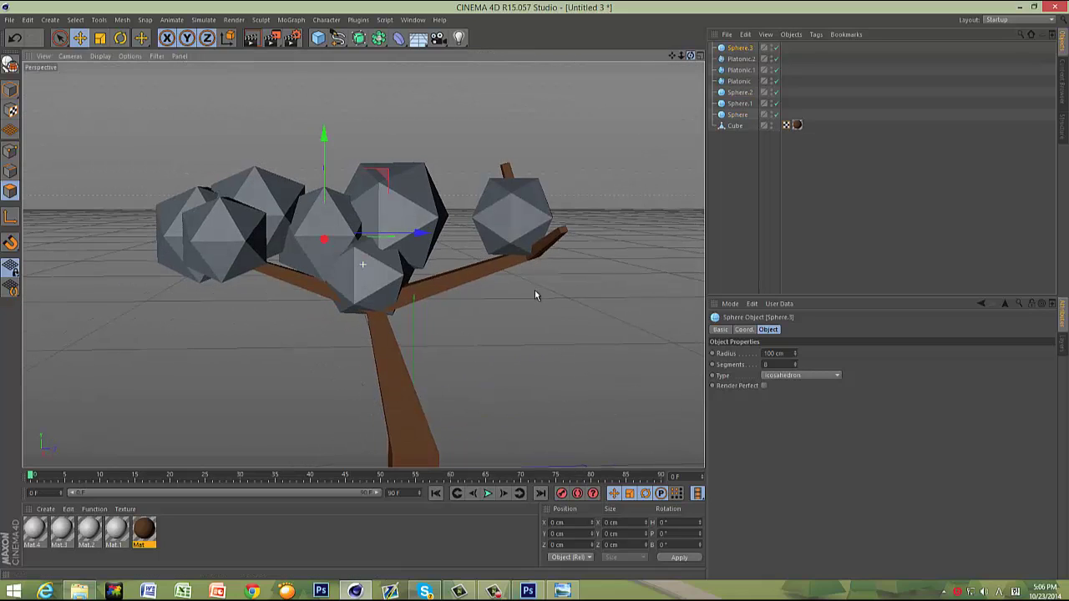
left_click_drag(323, 173, 350, 199)
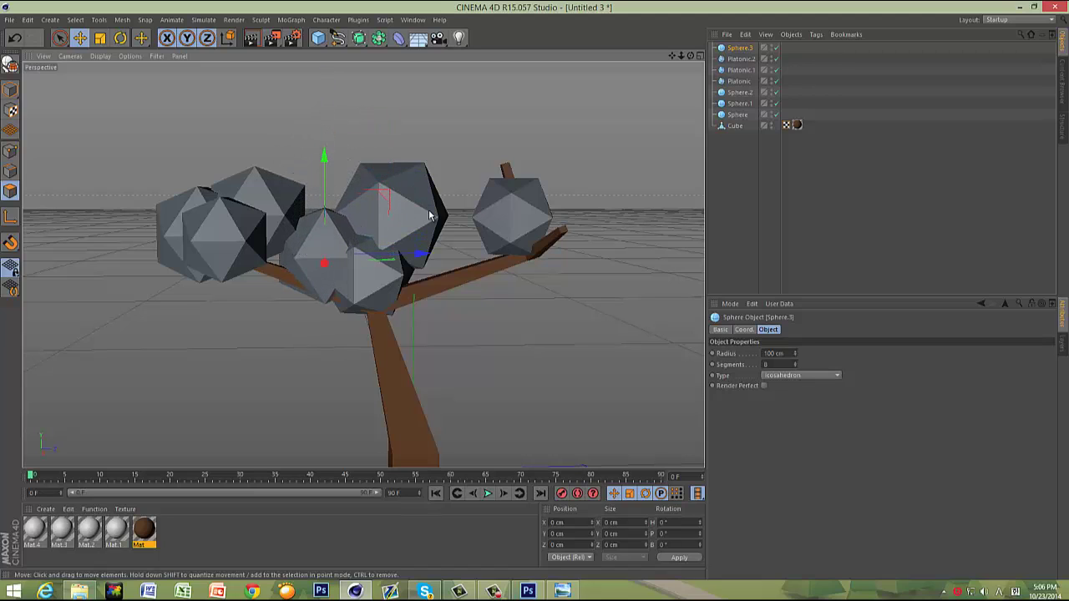
Step: Duplicate the Platonic solid on the positive-Z branch, set the copy's radius to 35 cm and place it on the upright twig's tip
left_click(738, 92)
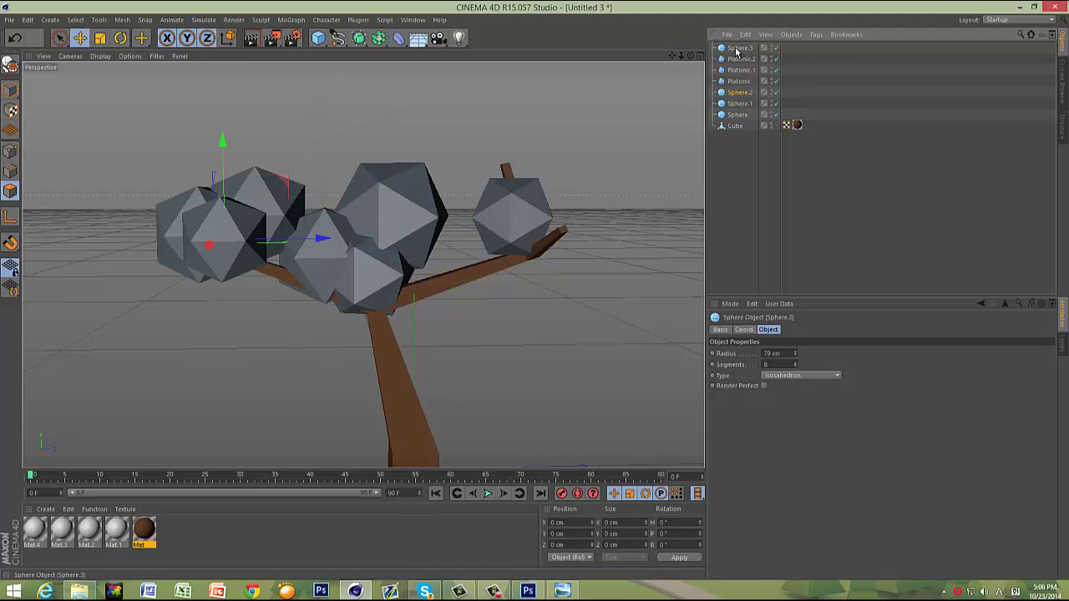
left_click(736, 48)
left_click(741, 60)
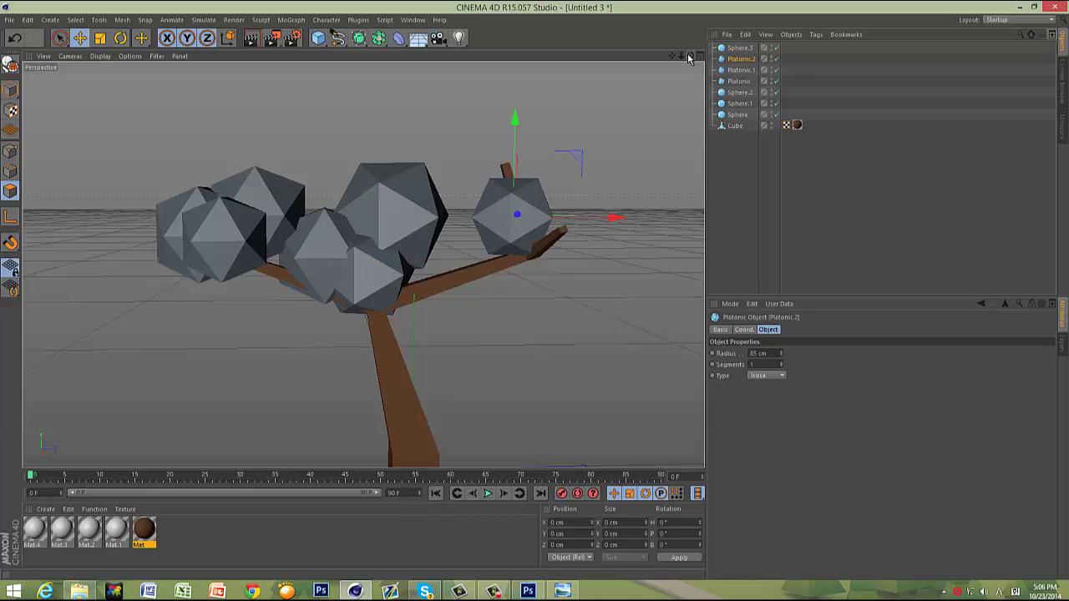
left_click_drag(635, 167, 562, 182, "alt")
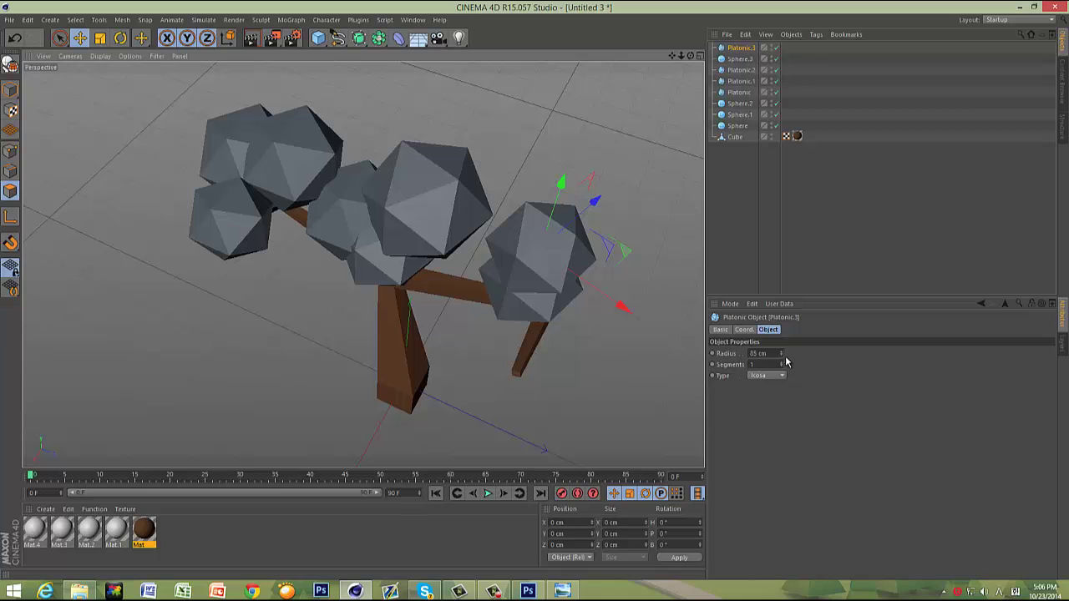
left_click_drag(780, 354, 780, 353)
left_click_drag(690, 57, 534, 291)
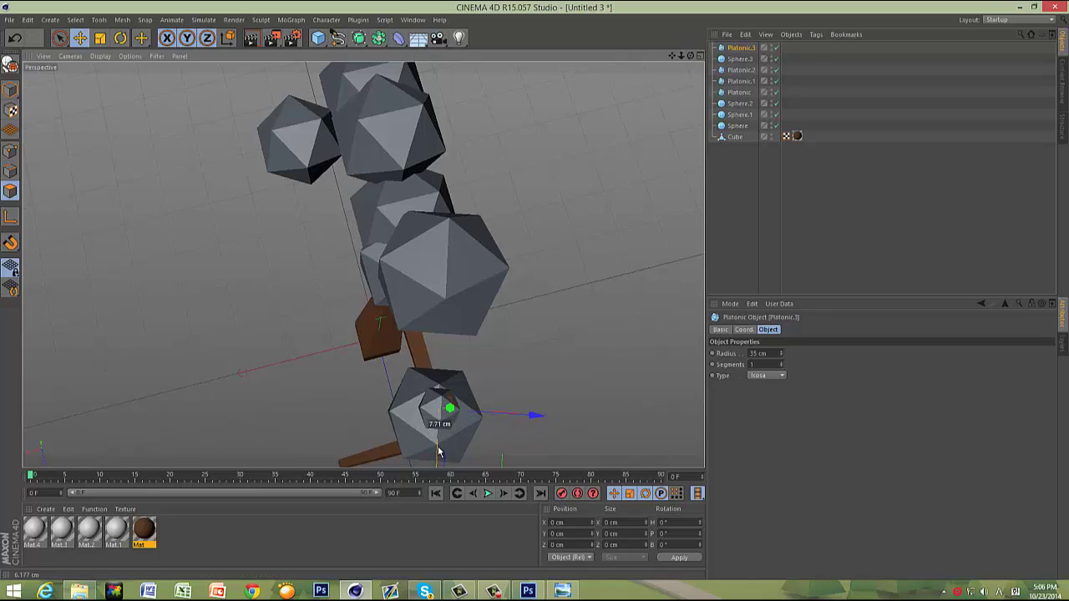
left_click_drag(535, 415, 544, 413)
Step: Duplicate the 35 cm Platonic solid and position the copy on the tip of the positive-Z branch's other twig
mouse_move(536, 287)
left_mouse_down()
mouse_move(519, 290)
mouse_move(535, 290)
left_mouse_up()
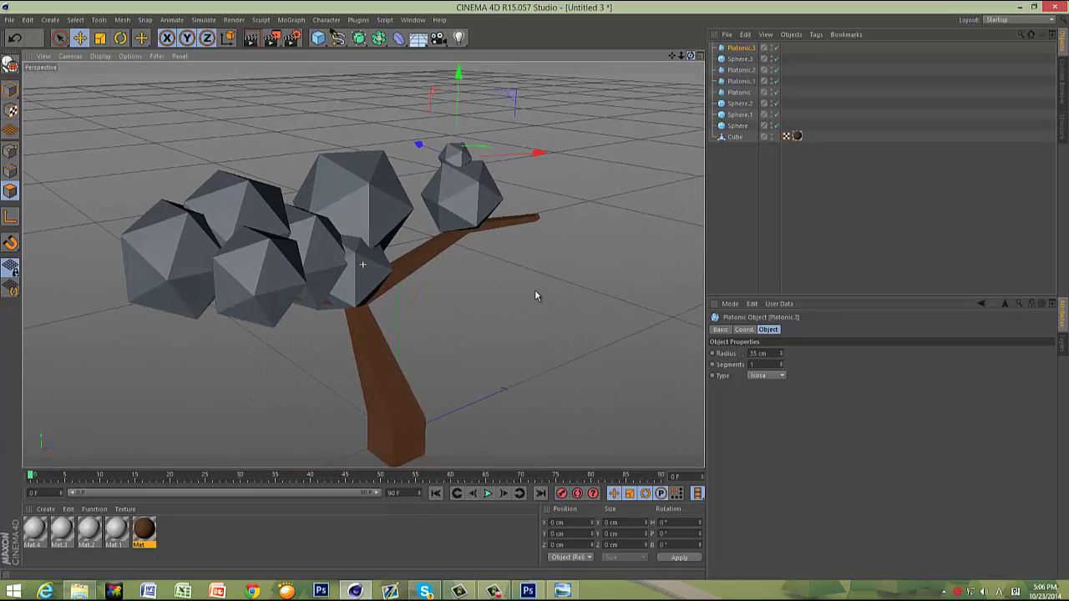
left_click_drag(427, 150, 512, 185, "ctrl")
left_click_drag(546, 101, 541, 151)
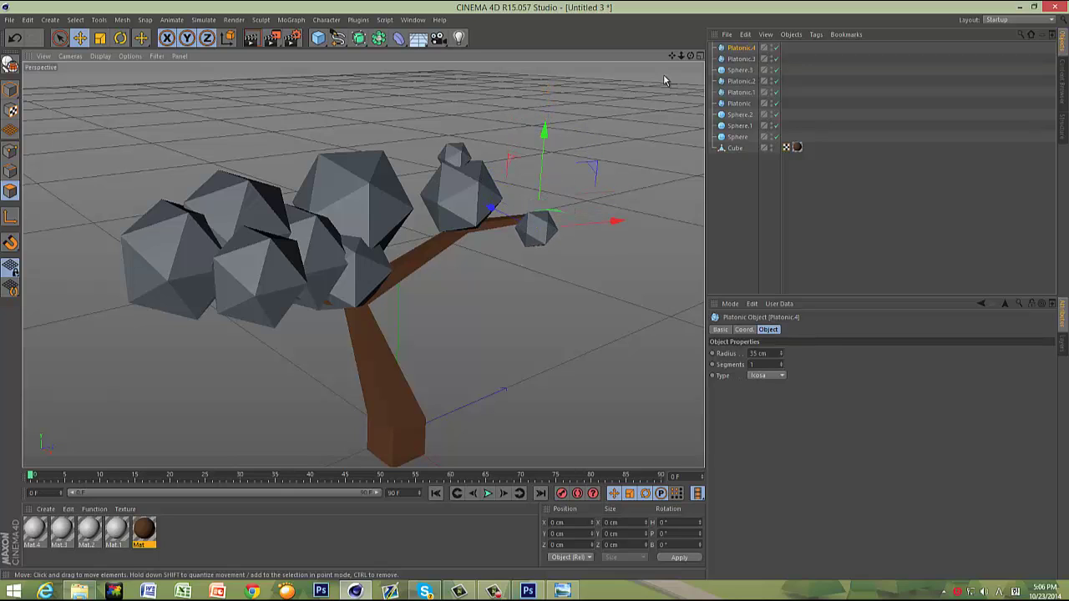
left_click_drag(690, 56, 551, 293)
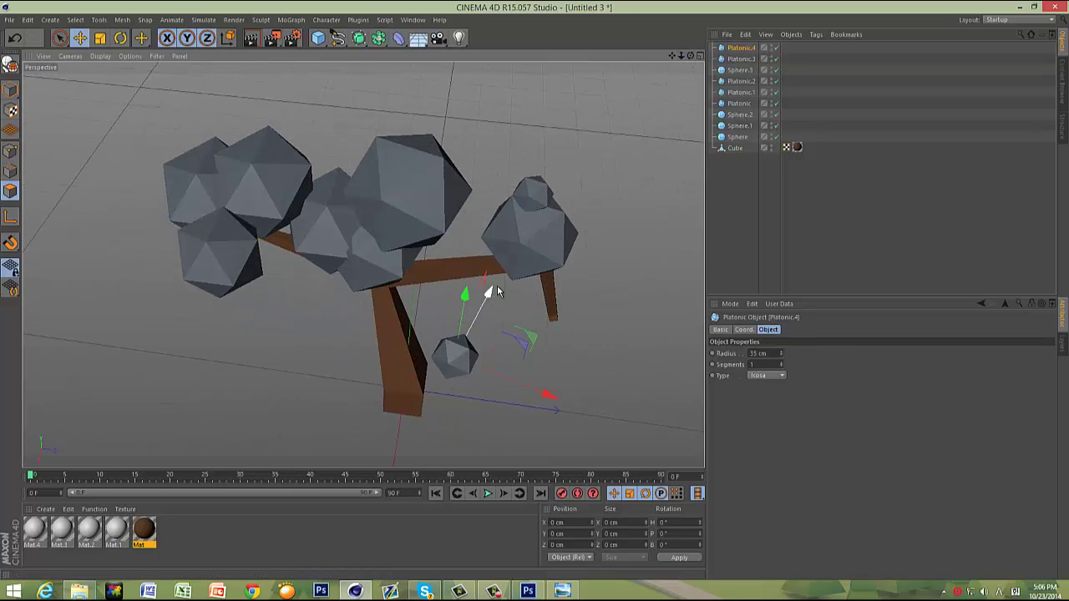
left_click_drag(547, 394, 649, 356)
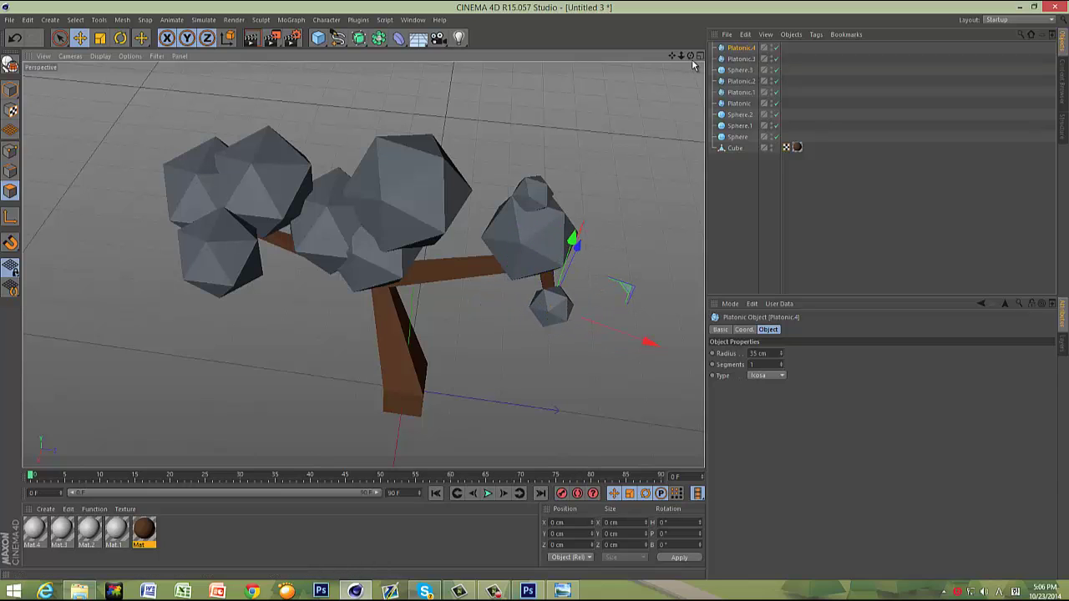
left_click_drag(691, 56, 547, 140)
left_click_drag(616, 192, 623, 192)
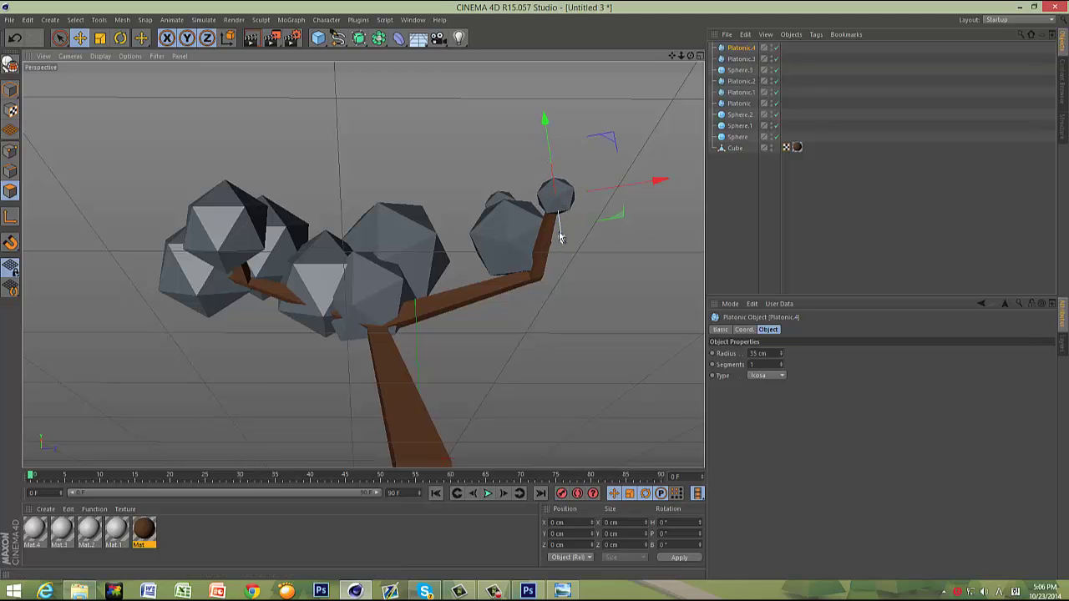
mouse_move(559, 231)
left_mouse_down()
mouse_move(566, 267)
mouse_move(561, 241)
left_mouse_up()
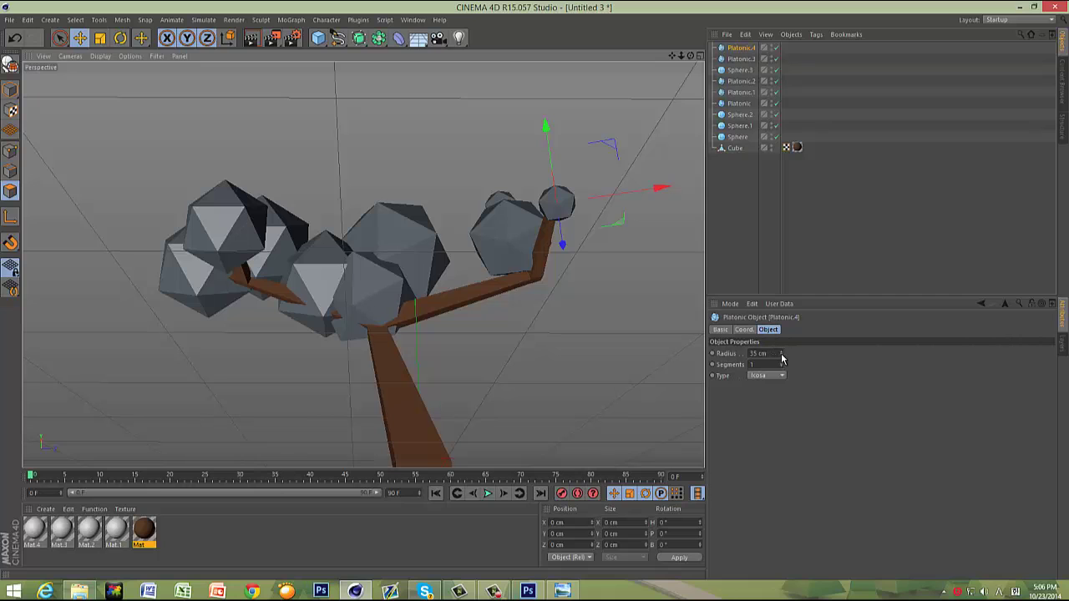
Step: Reduce Platonic.4's radius to 31 cm and nudge it along X on the twig's tip
left_click_drag(782, 356, 782, 357)
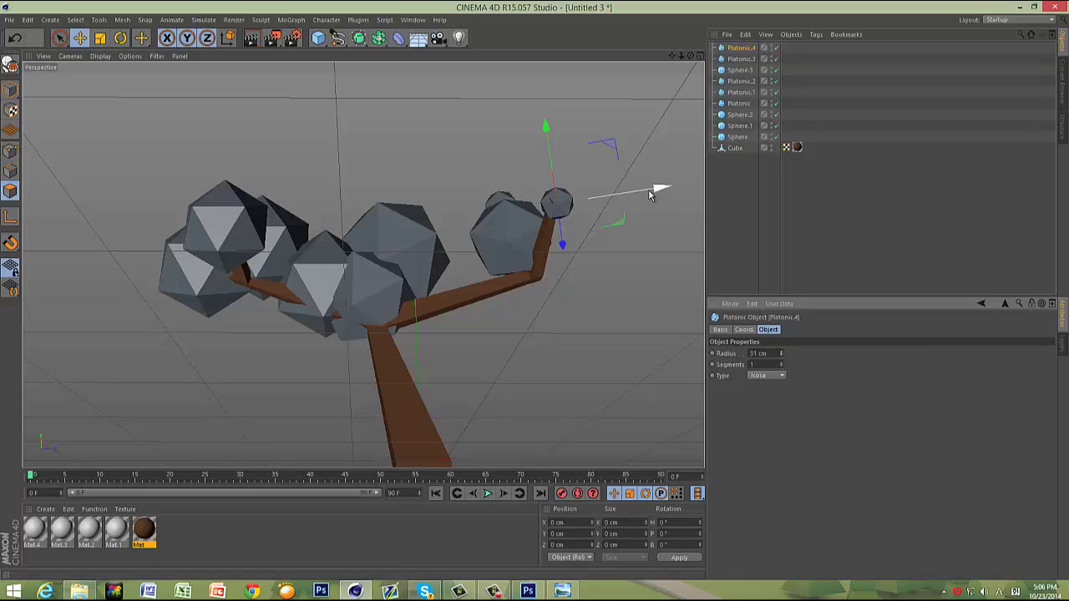
left_click_drag(656, 187, 651, 185)
left_click_drag(536, 296, 535, 291, "alt")
scroll(626, 189, "down", 2)
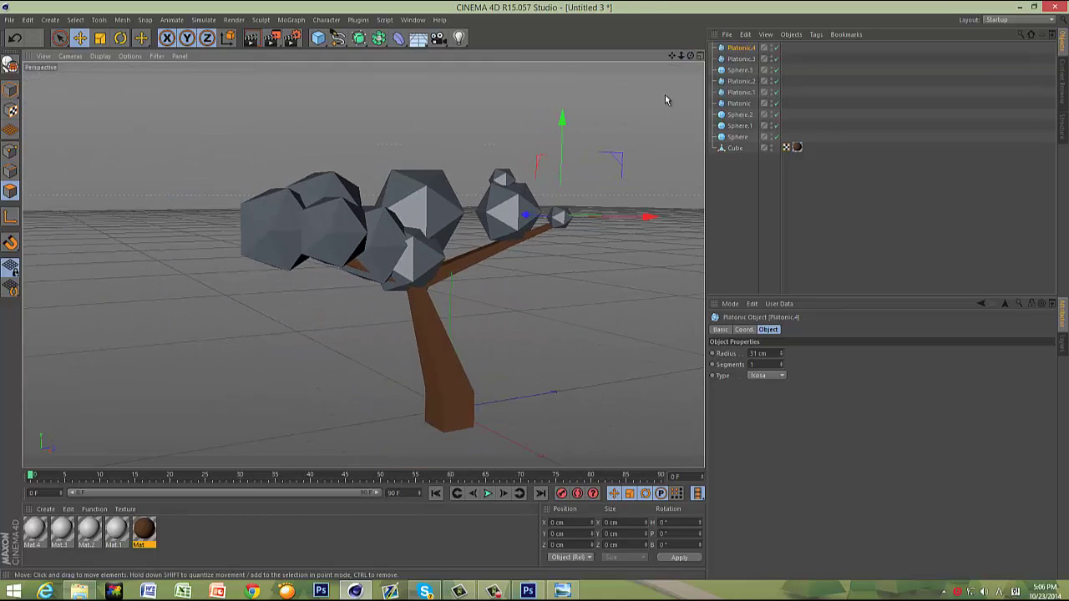
left_click_drag(672, 56, 536, 292)
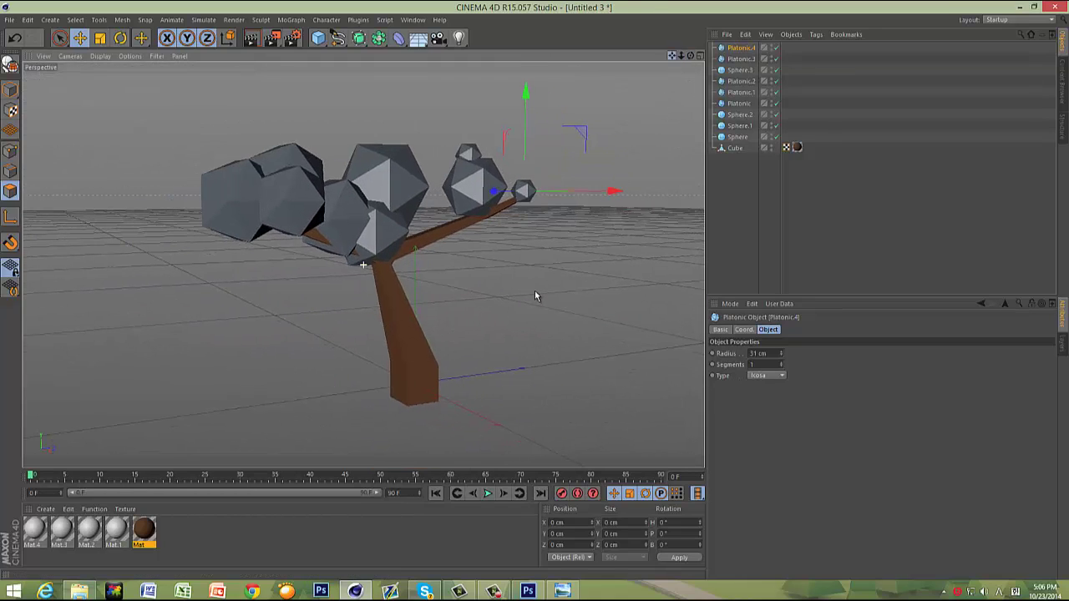
Step: Group Platonic.4, Sphere.3, Platonic.1 and Platonic under one null
left_click(740, 70, "ctrl")
left_click(740, 91, "ctrl")
left_click(739, 103, "ctrl")
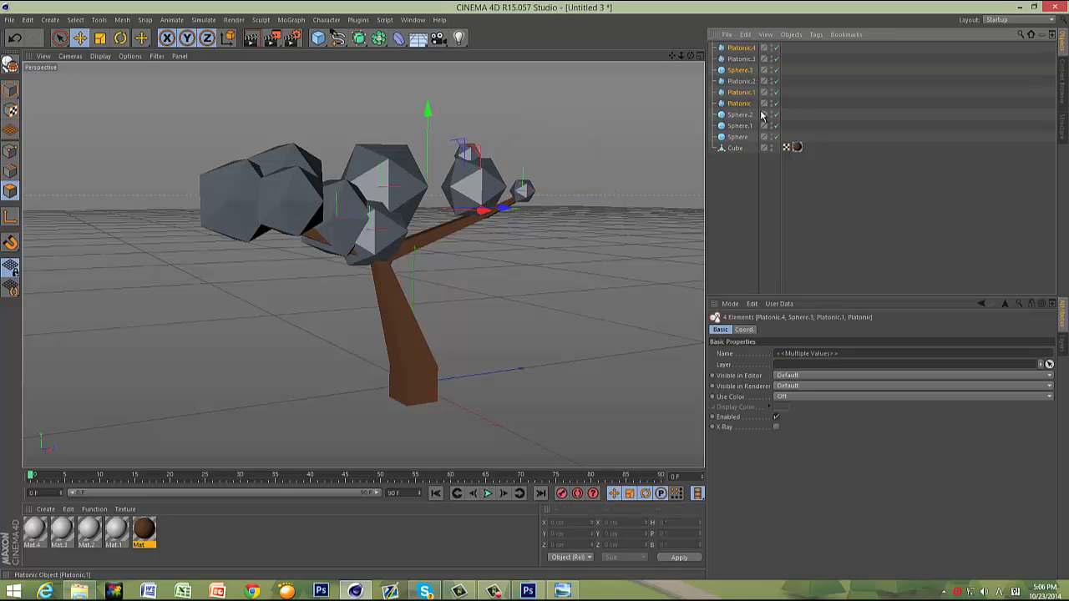
key("alt+g")
Step: Group Platonic.3 and Platonic.2 under a second null
left_click(739, 59)
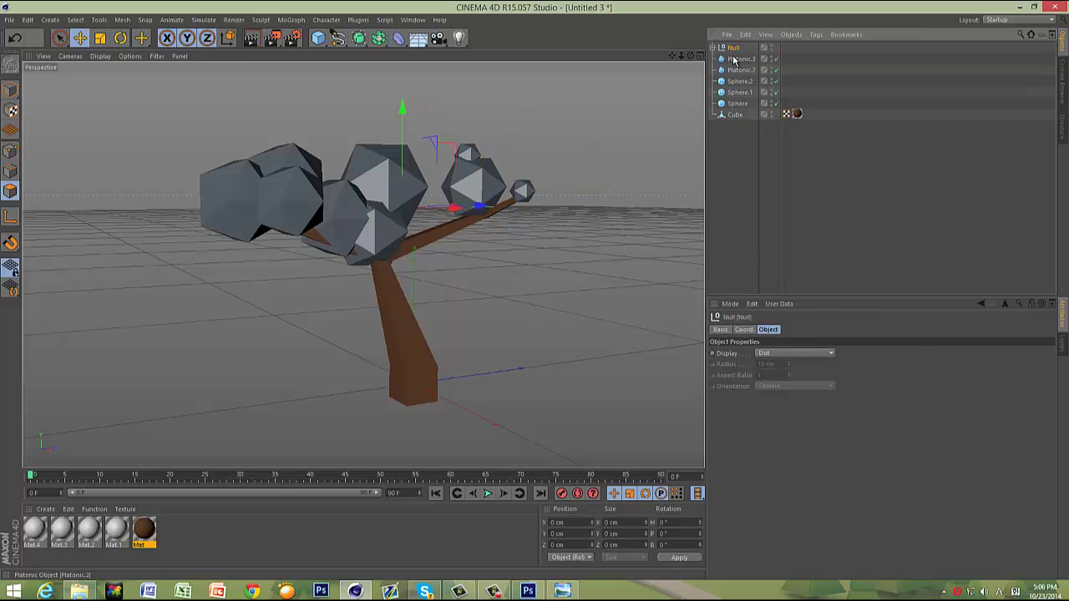
left_click(740, 70, "ctrl")
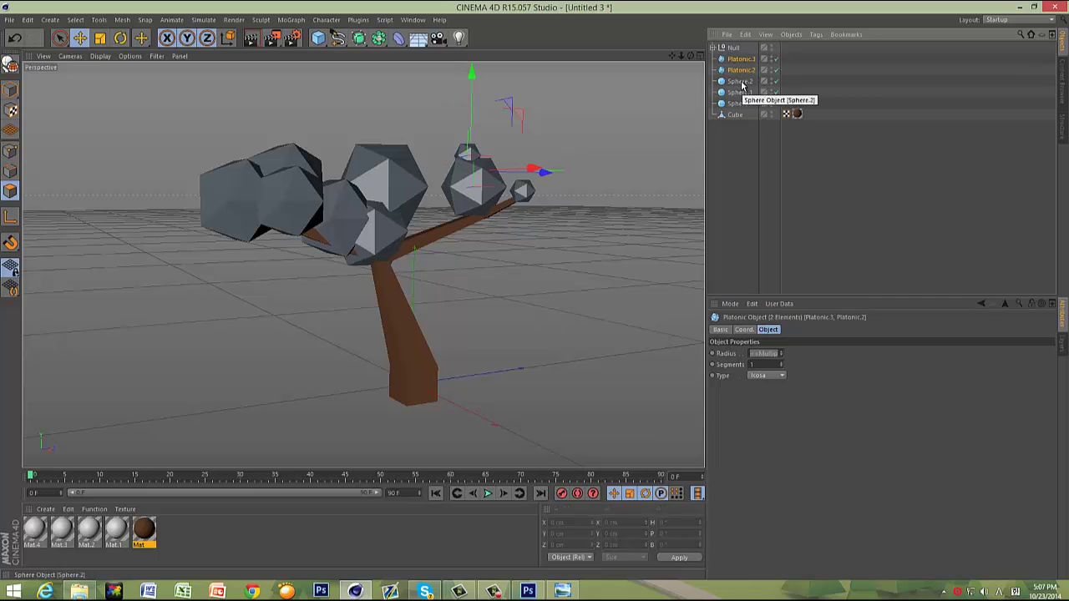
key("alt+g")
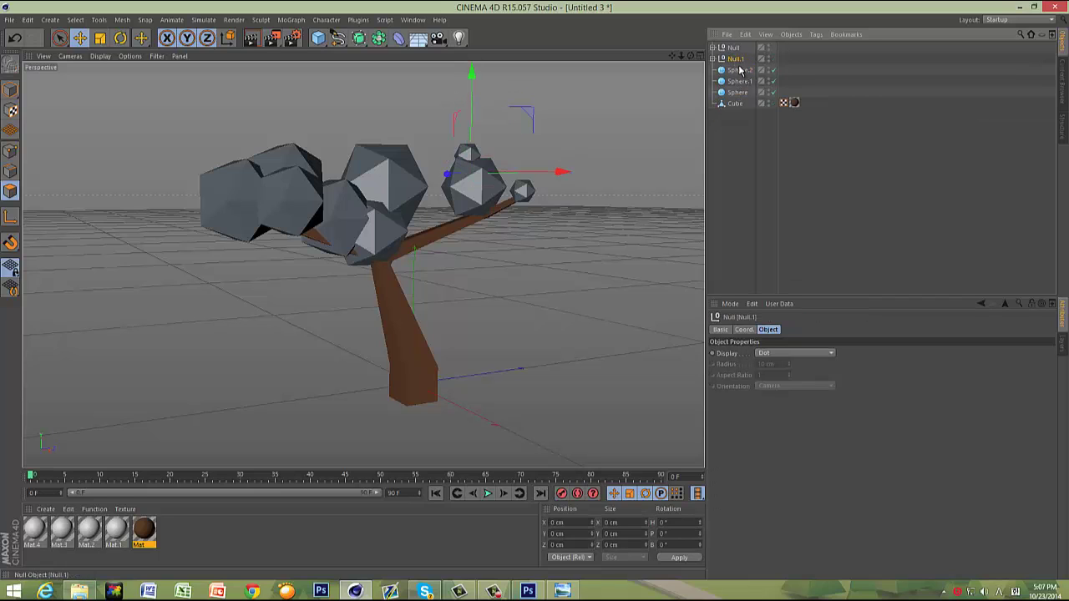
Step: Group Sphere.2, Sphere.1 and Sphere together with the selected Null.1 under another null
left_click(740, 71, "ctrl")
left_click(738, 82, "ctrl")
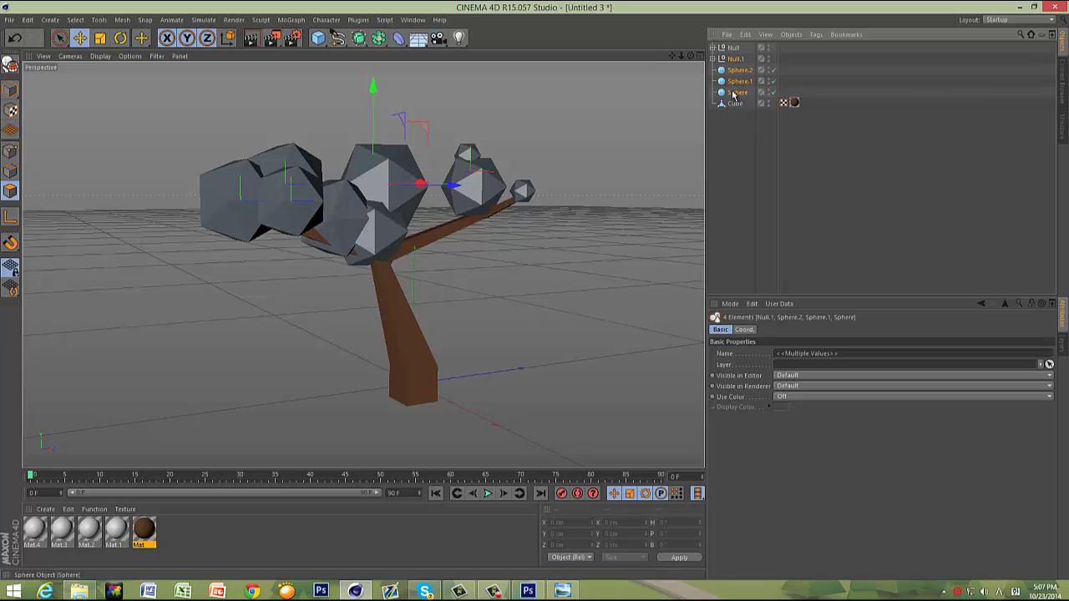
key("alt+g")
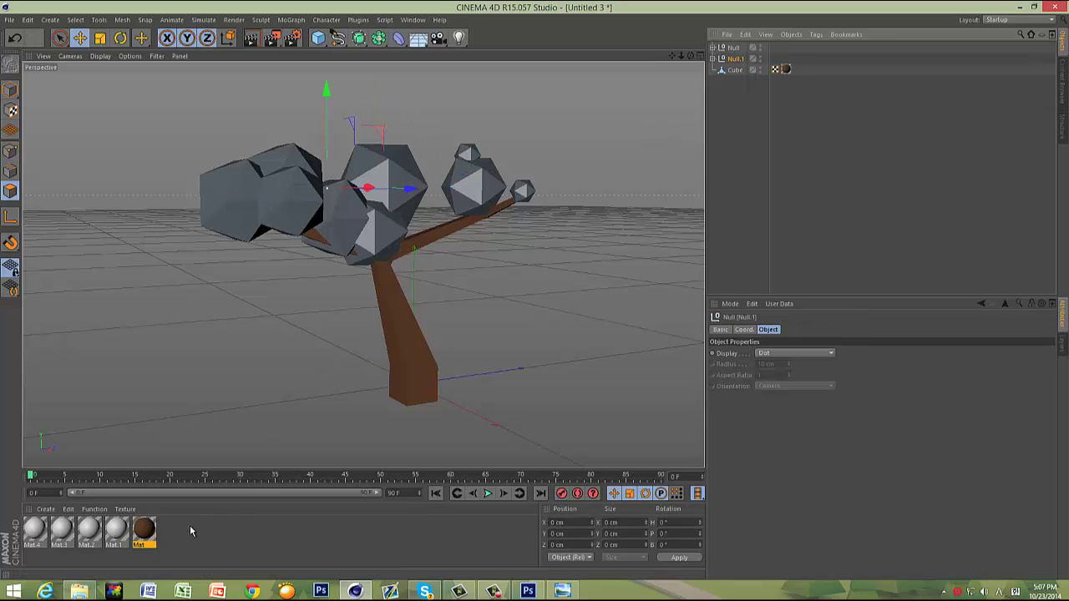
Step: Disable Specular on Mat.1, check the low poly tree reference image and set the material's color to bright green (R 114, G 236, B 48)
double_click(114, 527)
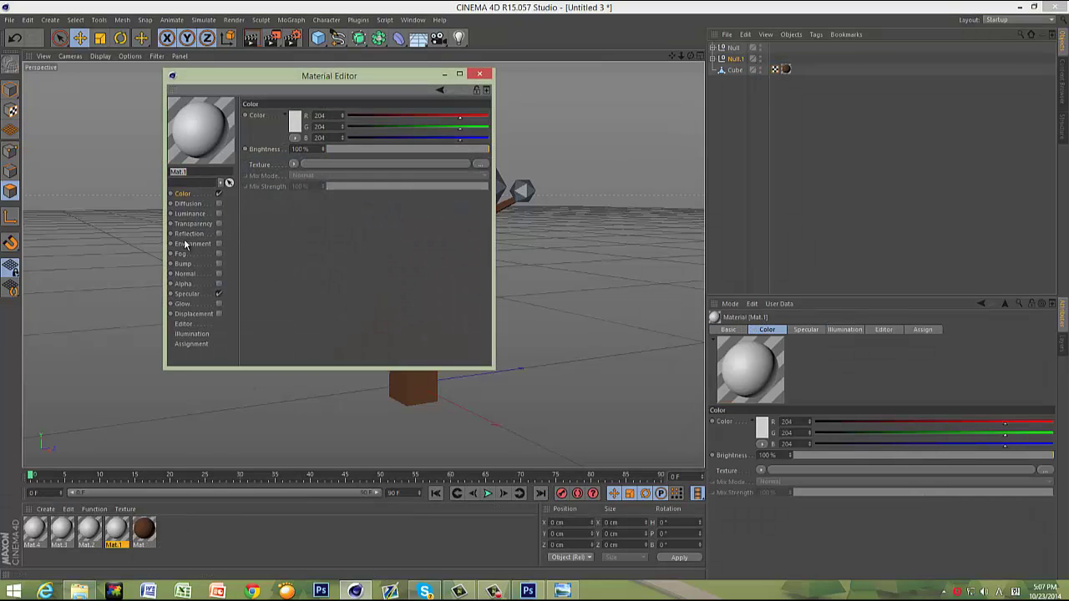
left_click(219, 294)
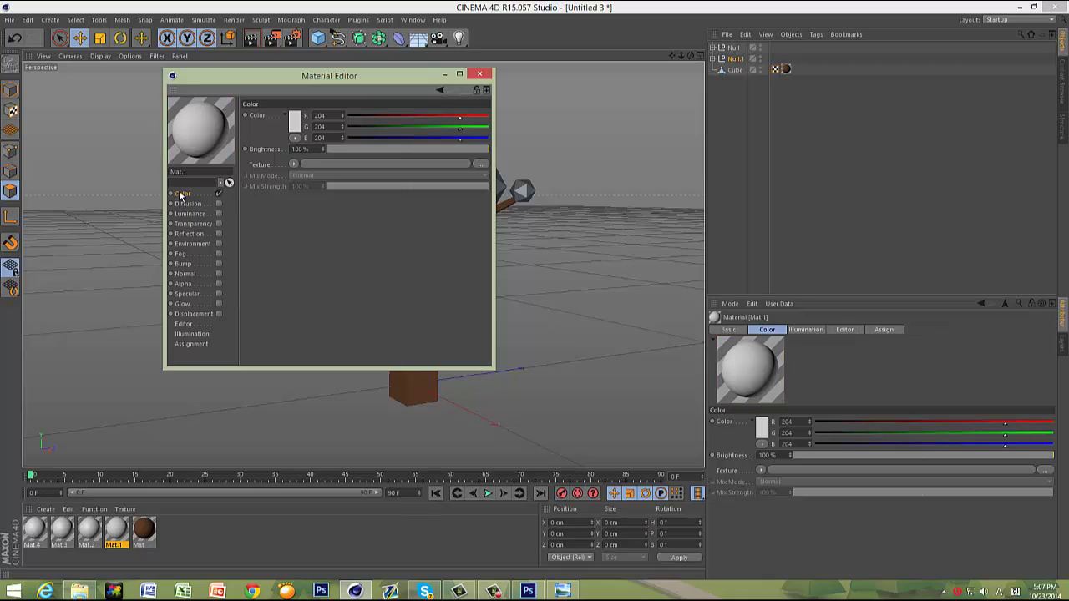
left_click(294, 164)
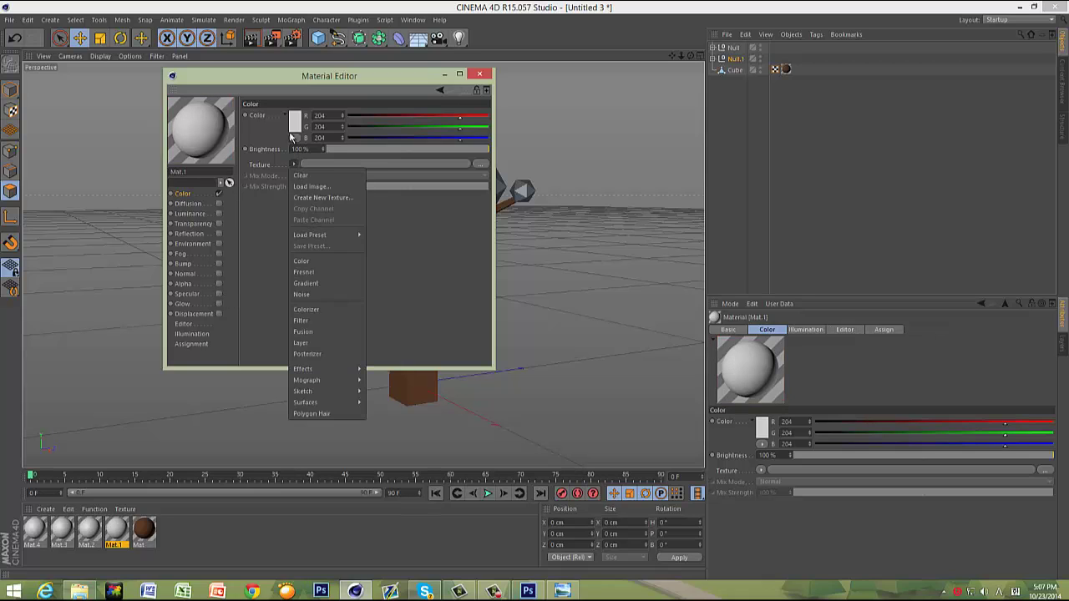
left_click(293, 134)
left_click(294, 125)
left_click(309, 81)
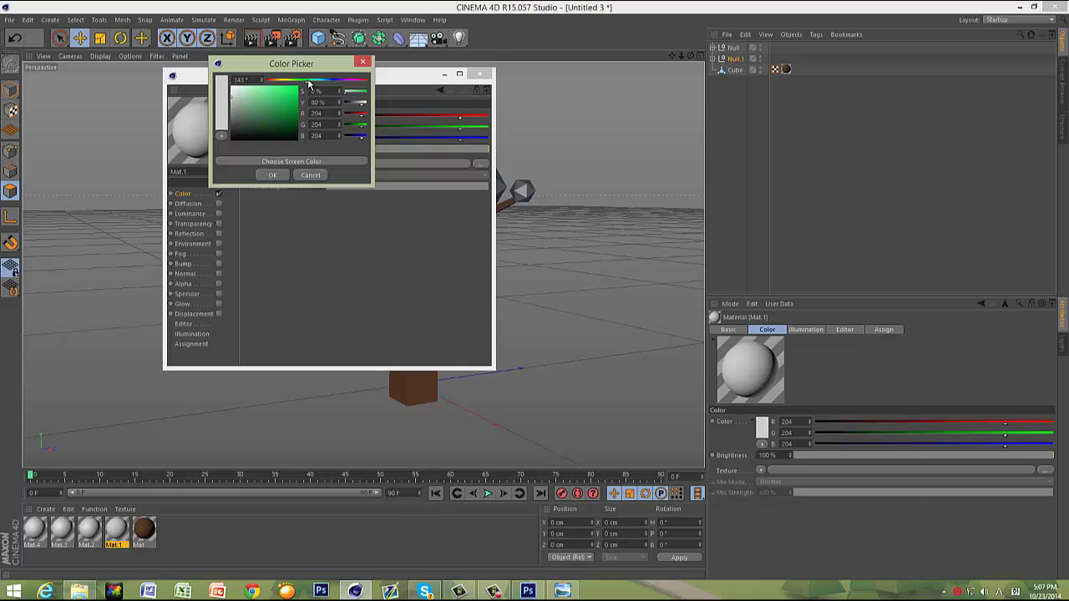
left_click(563, 591)
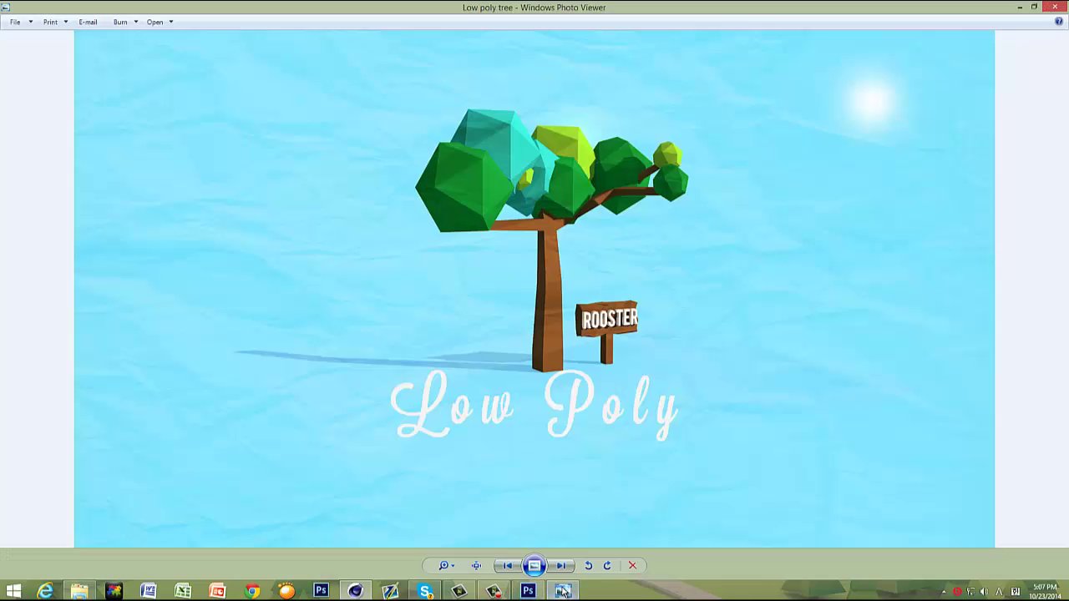
left_click(355, 592)
left_click(284, 89)
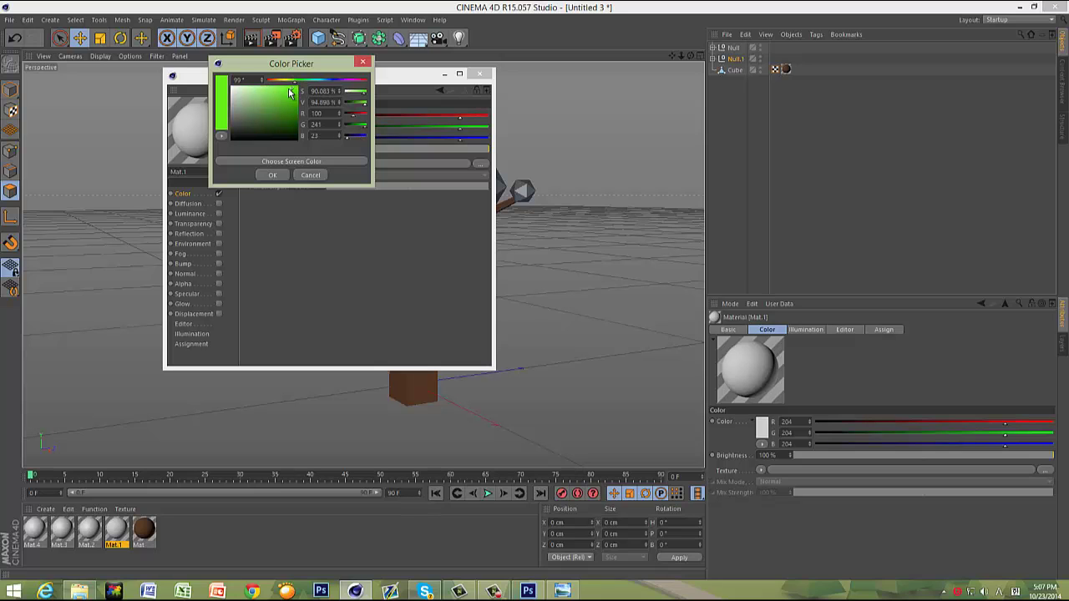
left_click(272, 174)
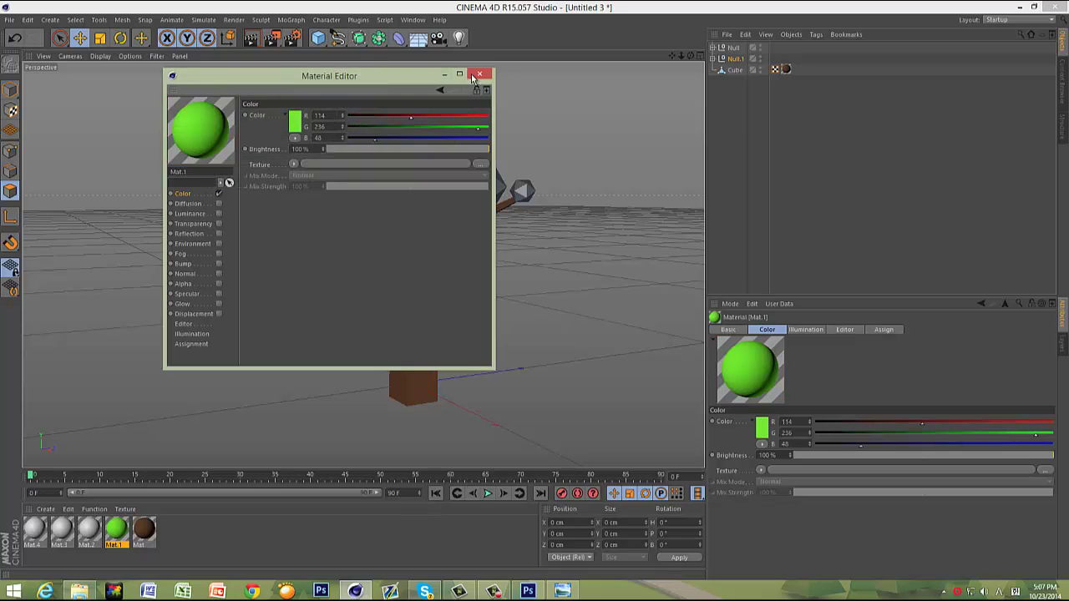
Step: Disable Specular on Mat.2 and set its color to orange (R 255, G 135, B 23)
left_click(89, 532)
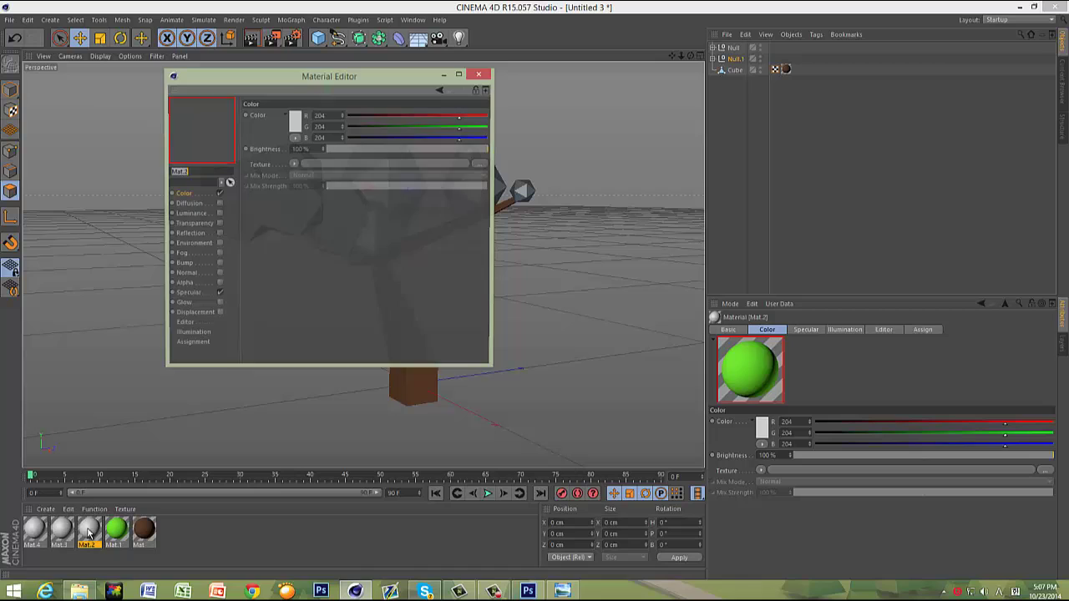
left_click(219, 294)
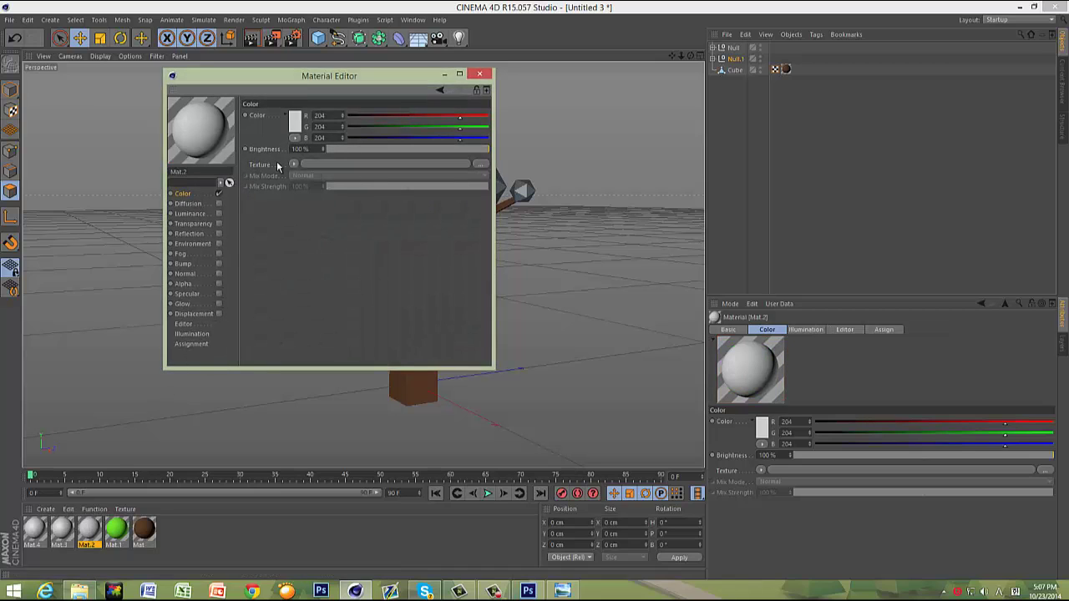
left_click(296, 127)
mouse_move(279, 86)
left_mouse_down()
mouse_move(289, 96)
mouse_move(278, 168)
left_mouse_up()
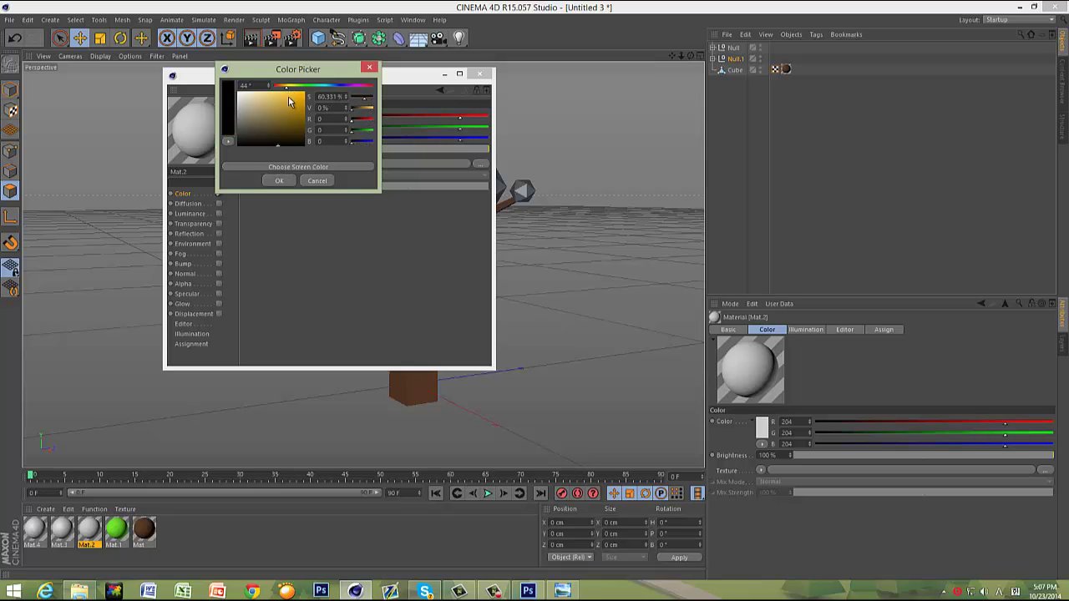
mouse_move(289, 101)
left_mouse_down()
mouse_move(299, 95)
mouse_move(284, 88)
left_mouse_up()
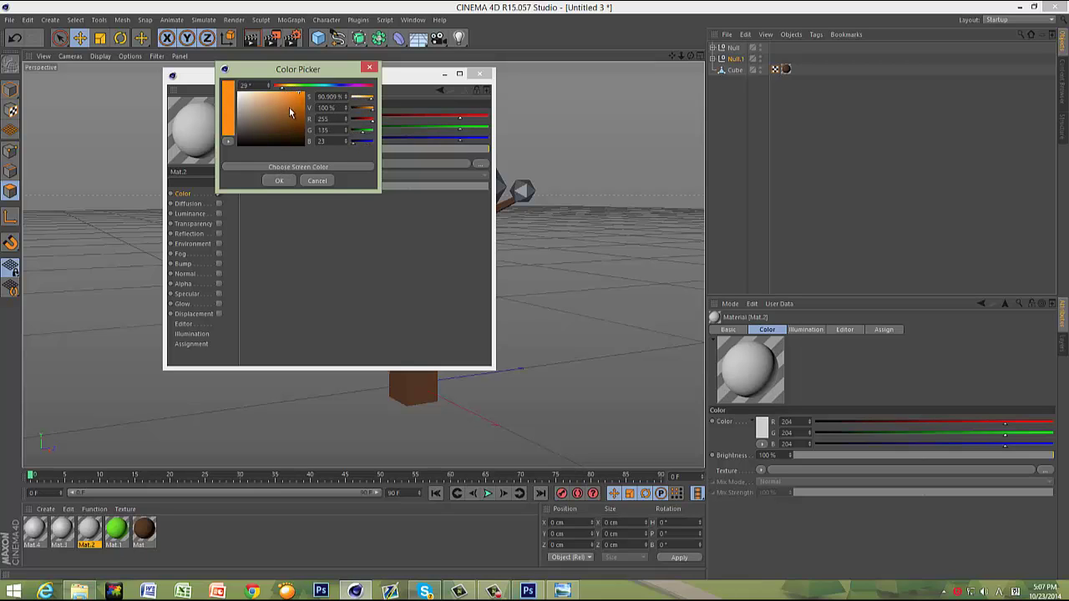
left_click(279, 181)
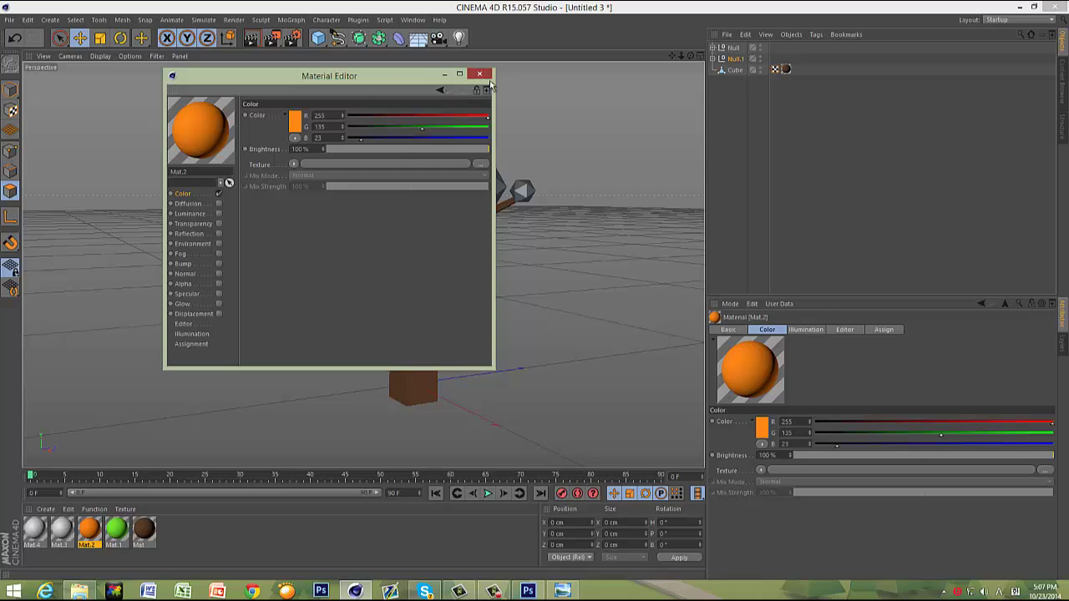
left_click(480, 74)
Step: Set Mat.3's color to pink (R 239, G 55, B 190) and disable its Specular channel
left_click(71, 535)
double_click(70, 535)
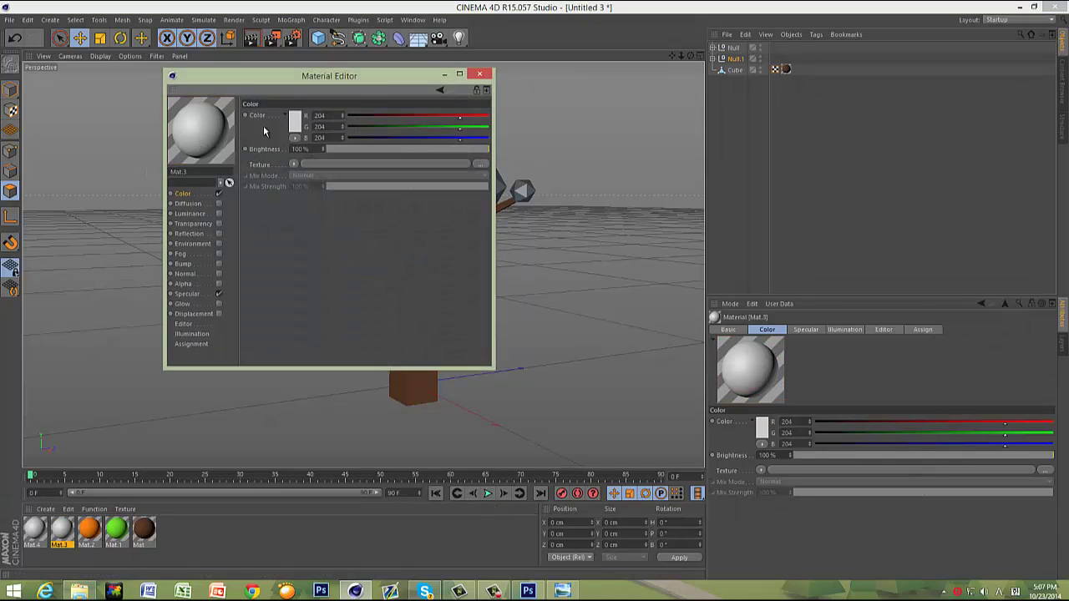
left_click(293, 119)
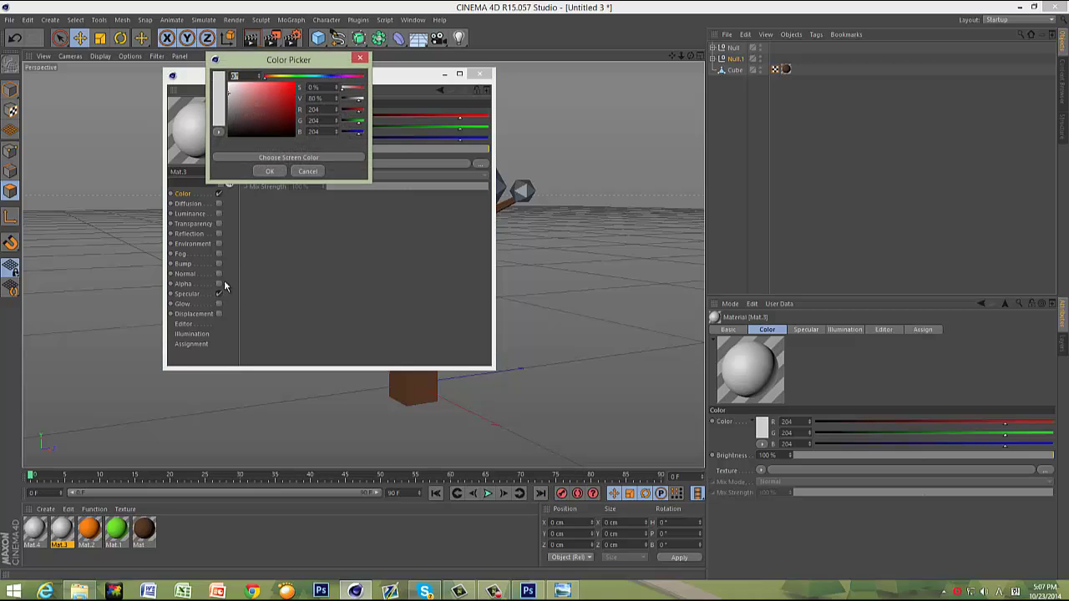
left_click_drag(299, 77, 352, 79)
left_click(279, 84)
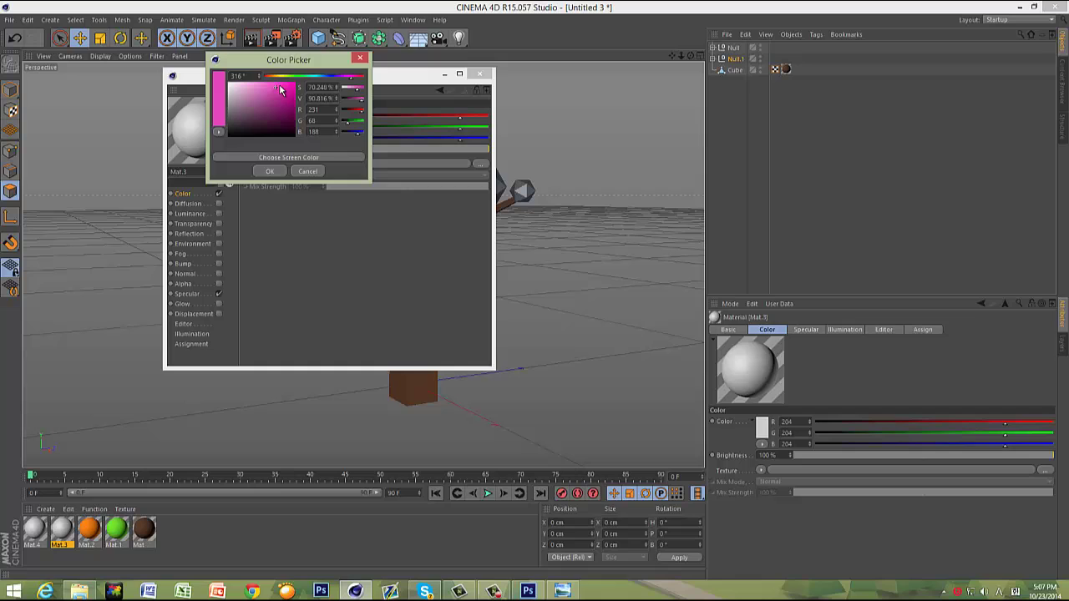
left_click(269, 170)
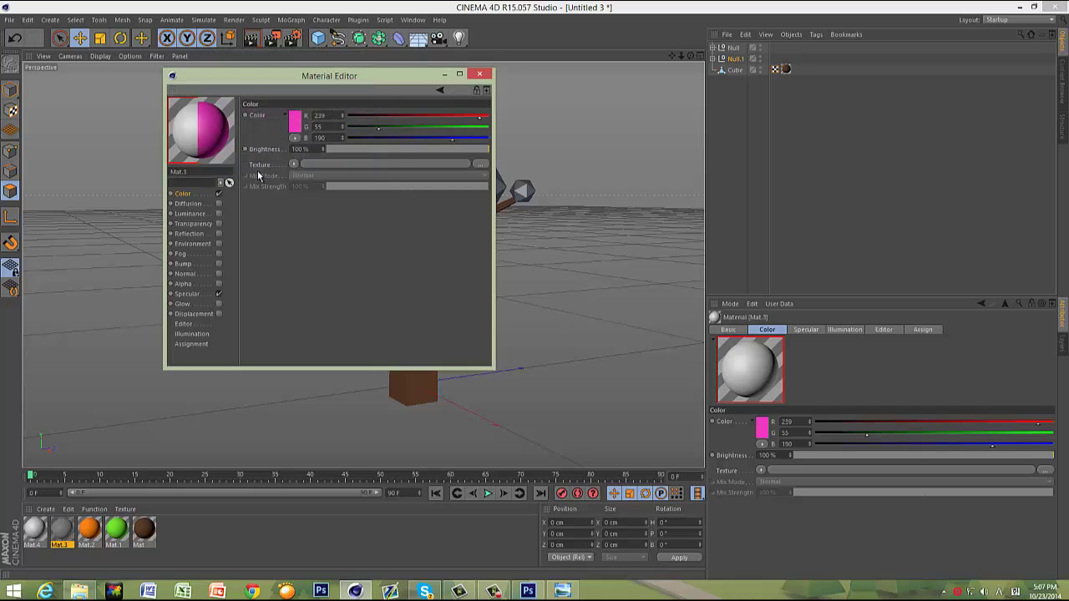
left_click(218, 295)
left_click(478, 76)
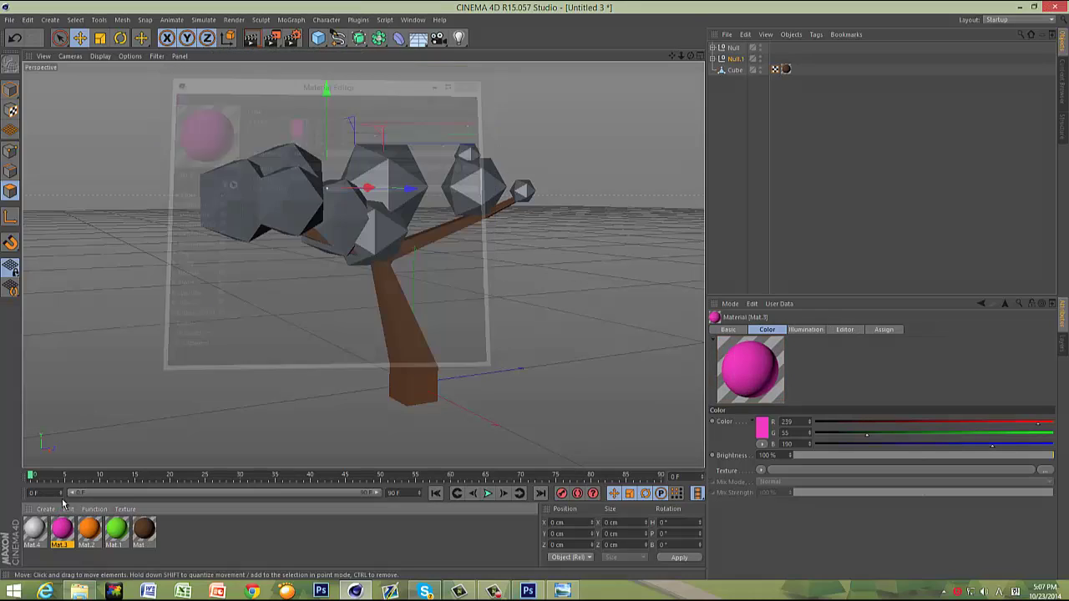
Step: Take the nested Platonic group out of the spheres' null and place it at the top level of the object hierarchy
left_click(33, 530)
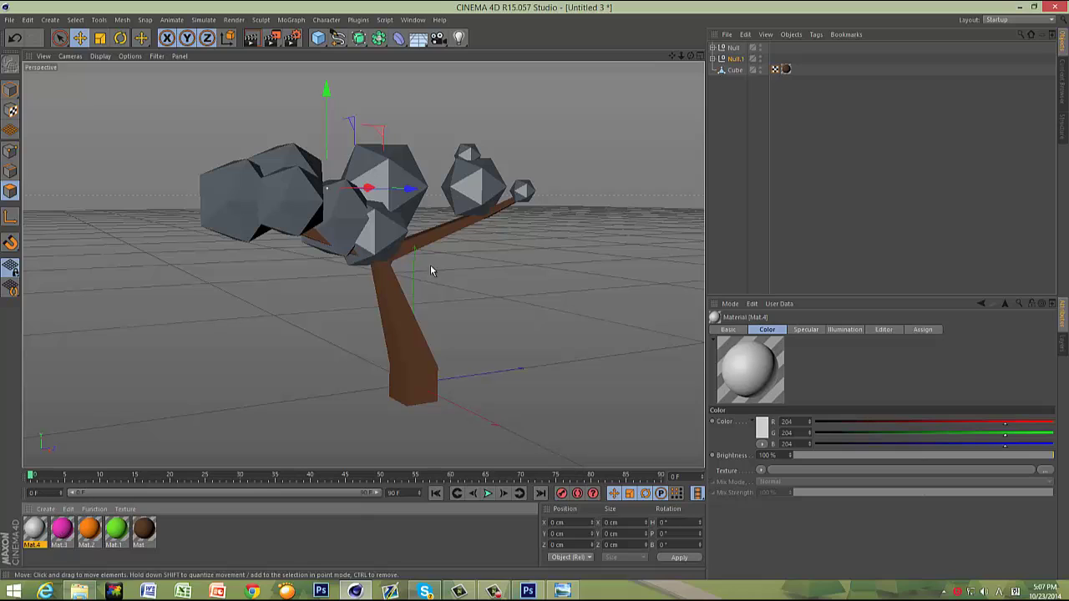
left_click(714, 59)
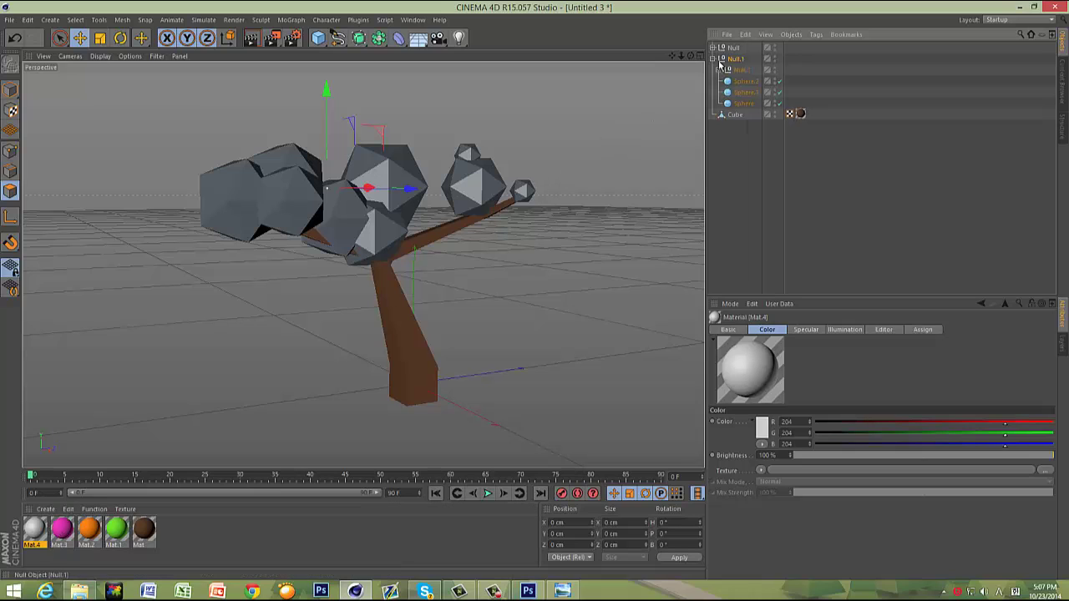
left_click(738, 60)
left_click_drag(740, 77, 730, 45)
left_click(713, 69)
left_click(713, 69)
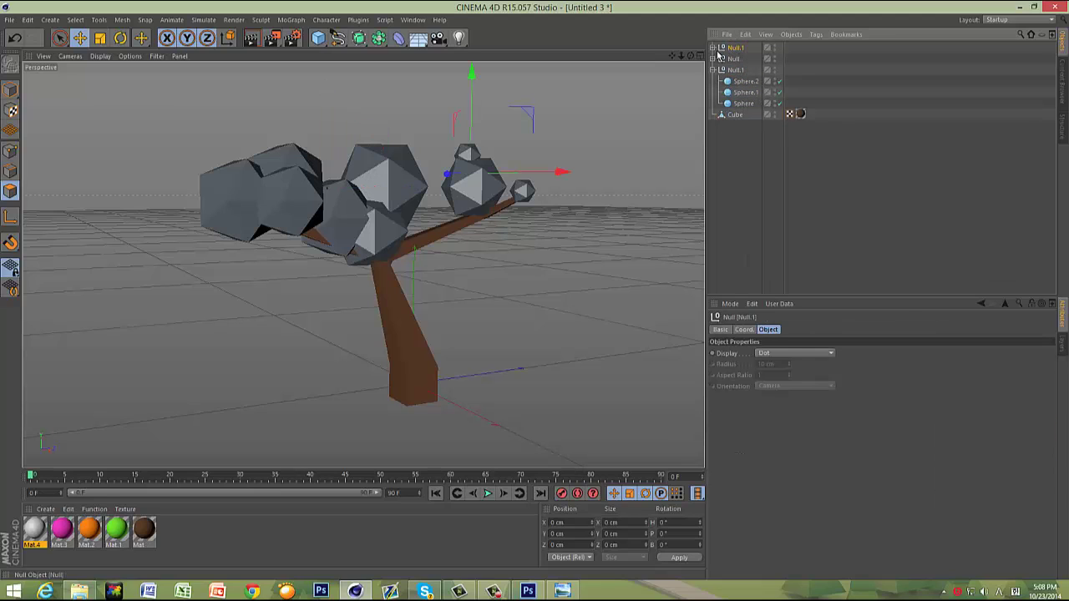
left_click(714, 70)
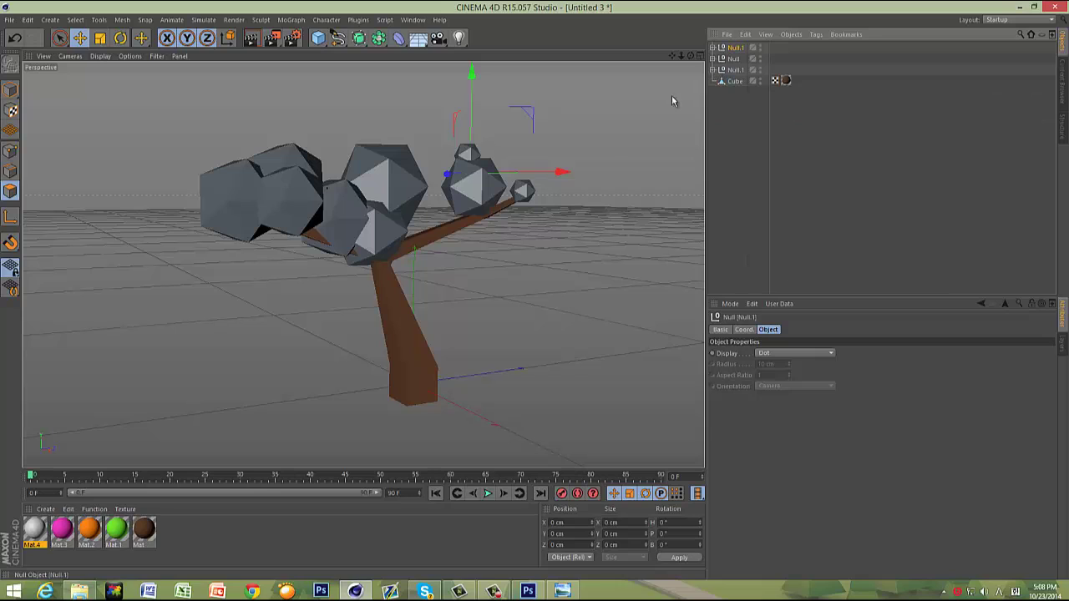
Step: Assign green Mat.1 to the top Null.1, pink Mat.3 to Null and orange Mat.2 to the spheres' Null.1
left_click_drag(115, 535, 650, 128)
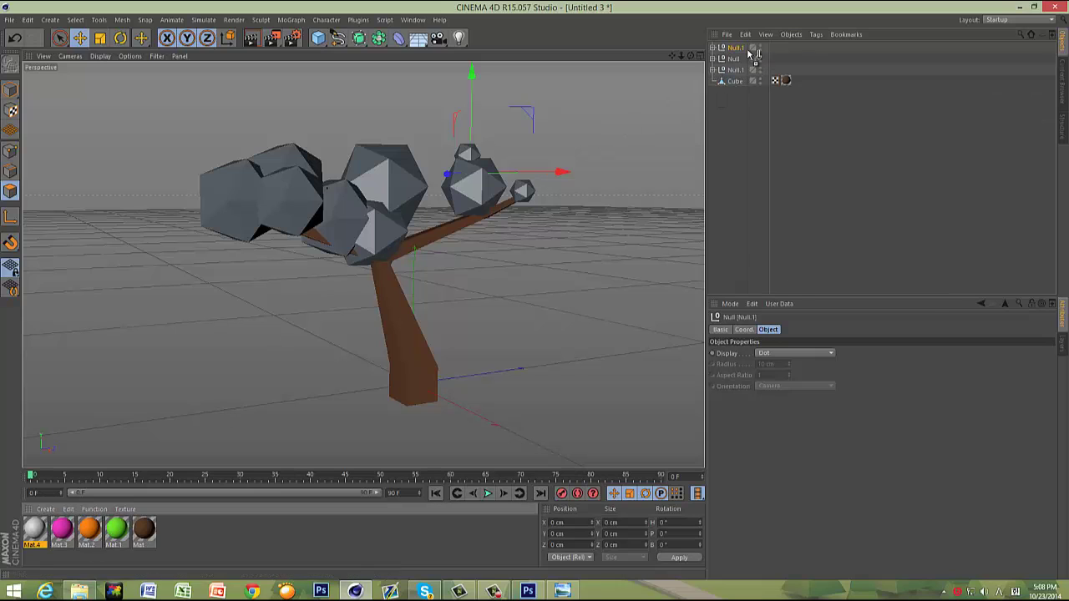
mouse_move(739, 50)
left_mouse_down()
mouse_move(740, 71)
mouse_move(733, 62)
left_mouse_up()
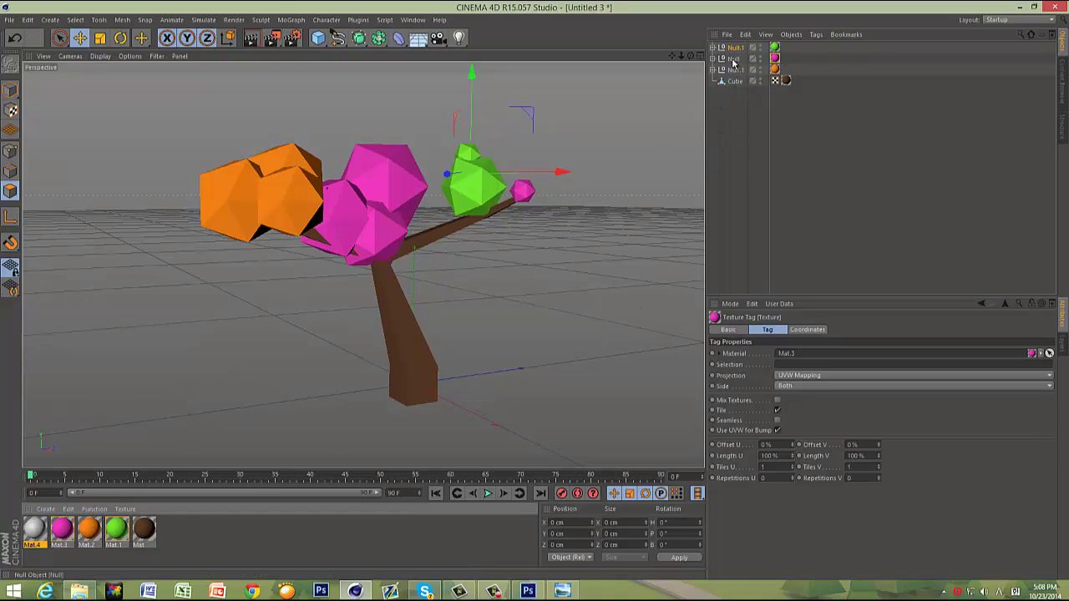
left_click(931, 251)
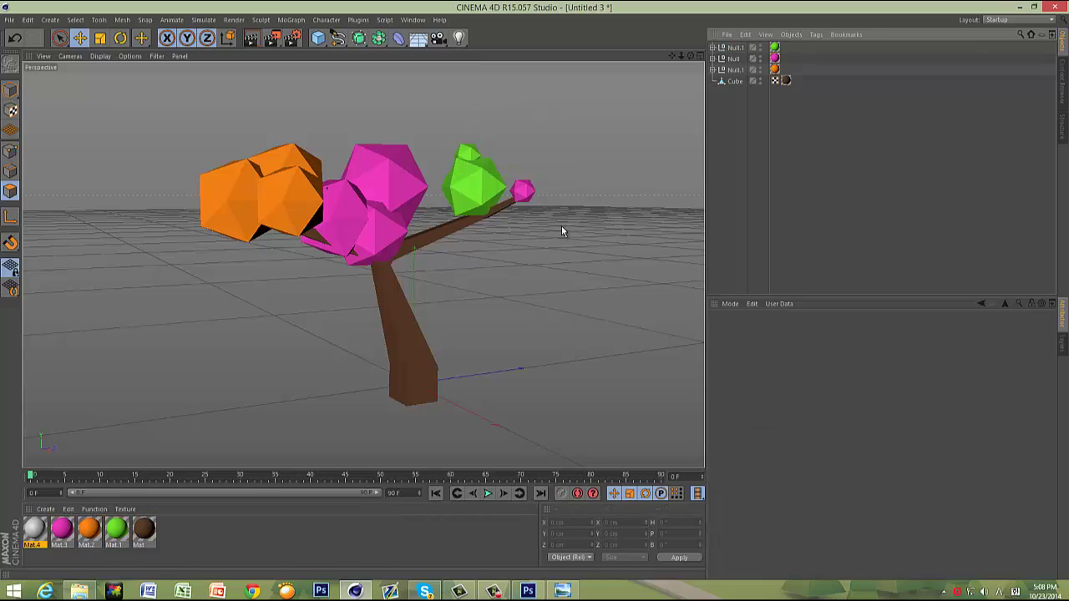
Step: Shift Sphere.3 in the pink foliage group slightly along Z toward the orange foliage
left_click(343, 202)
left_click(713, 59)
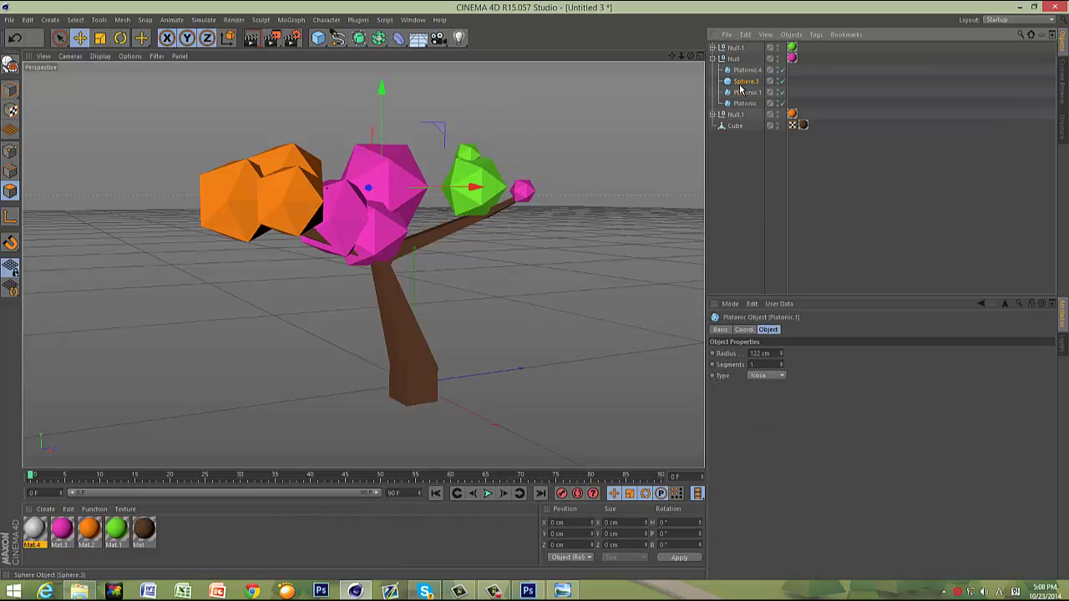
left_click(741, 82)
left_click_drag(414, 220, 406, 219)
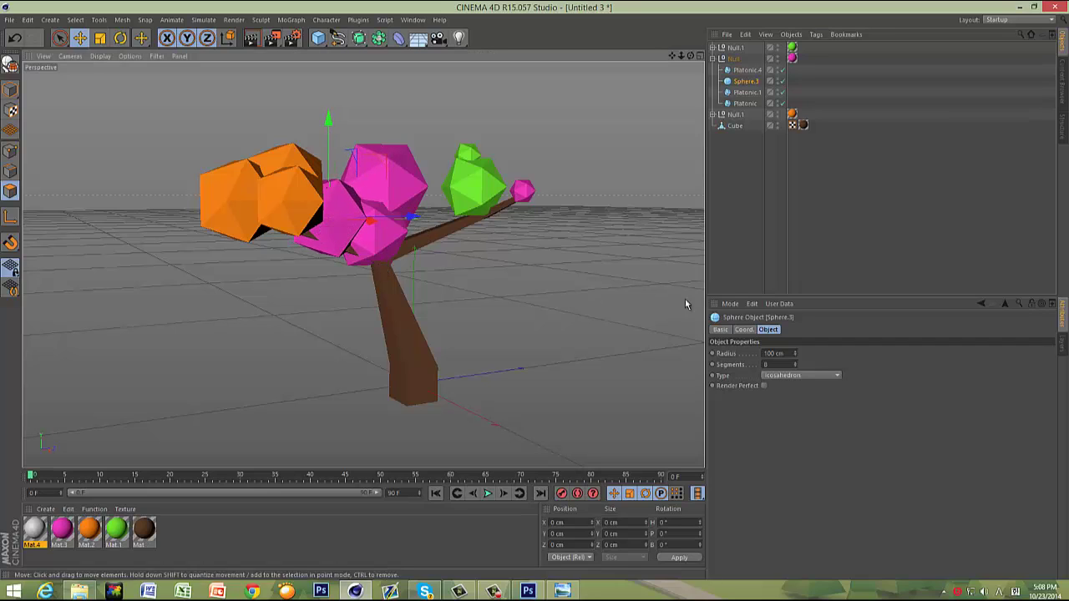
Step: Render a preview of the tree and move Sphere.3 in the pink foliage slightly down and toward the trunk
left_click(749, 255)
key("ctrl+r")
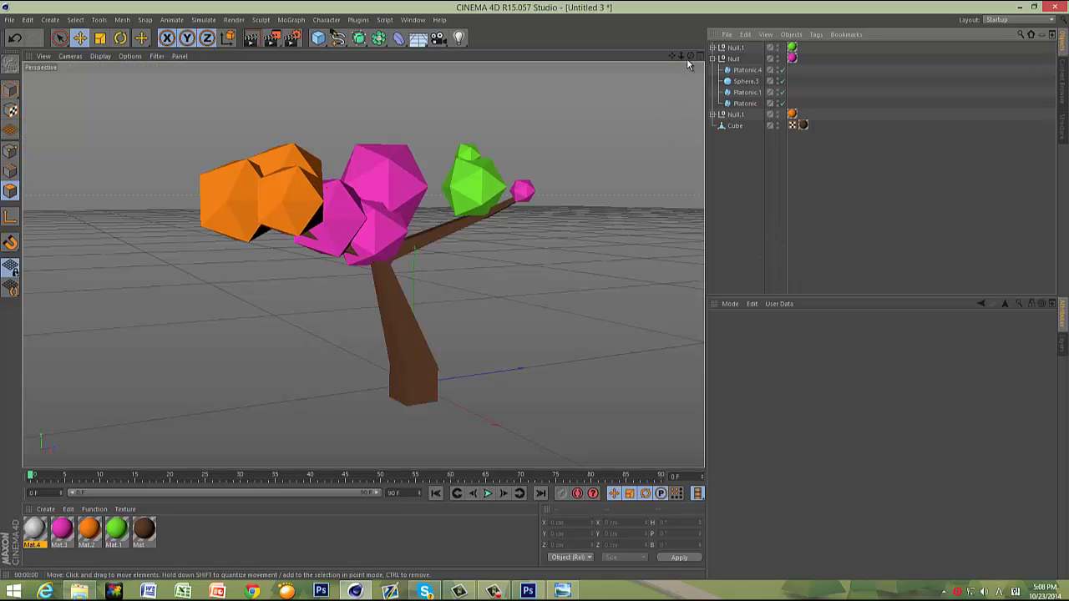
mouse_move(690, 57)
left_mouse_down()
mouse_move(530, 290)
mouse_move(548, 296)
mouse_move(534, 291)
left_mouse_up()
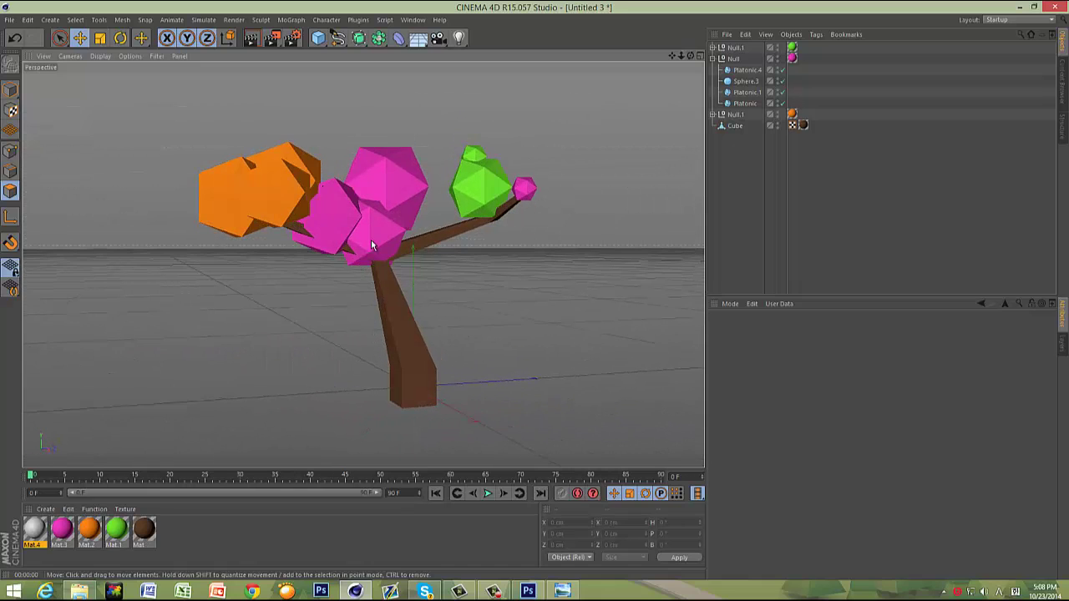
left_click(746, 81)
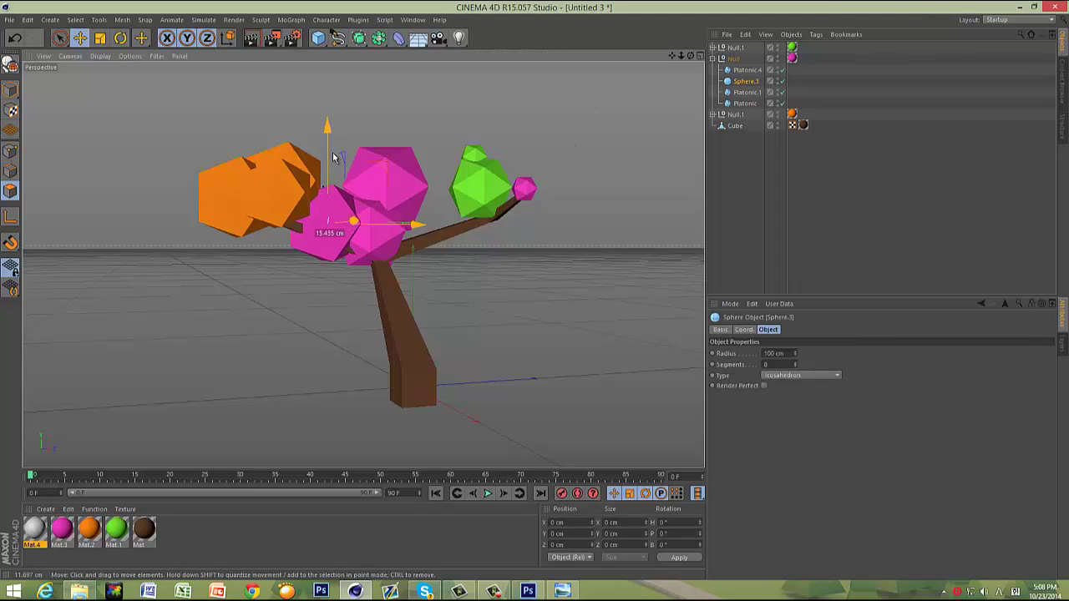
left_click_drag(333, 157, 336, 166)
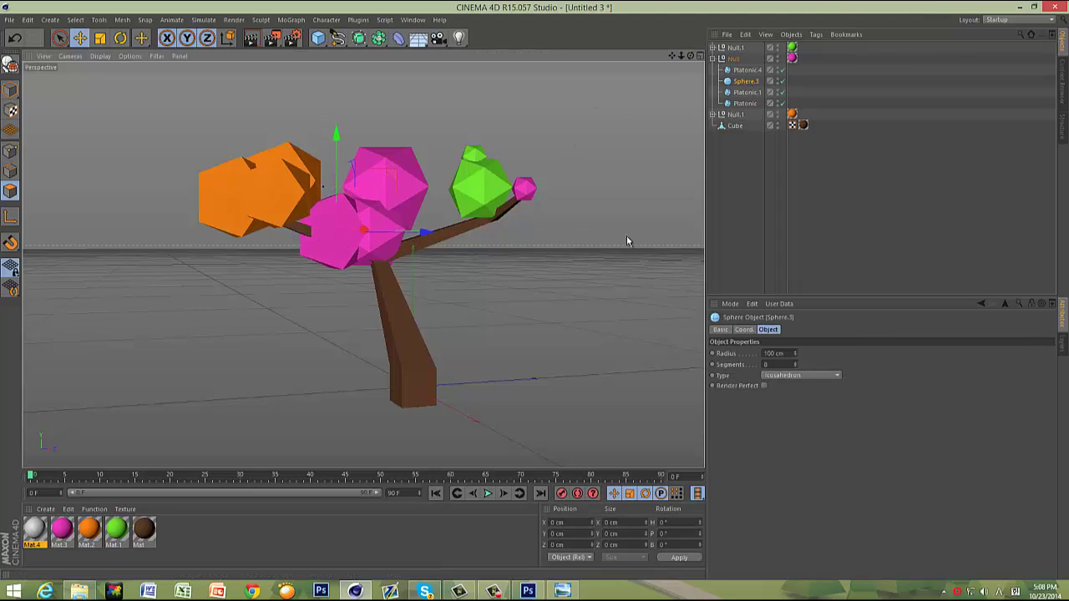
left_click(776, 239)
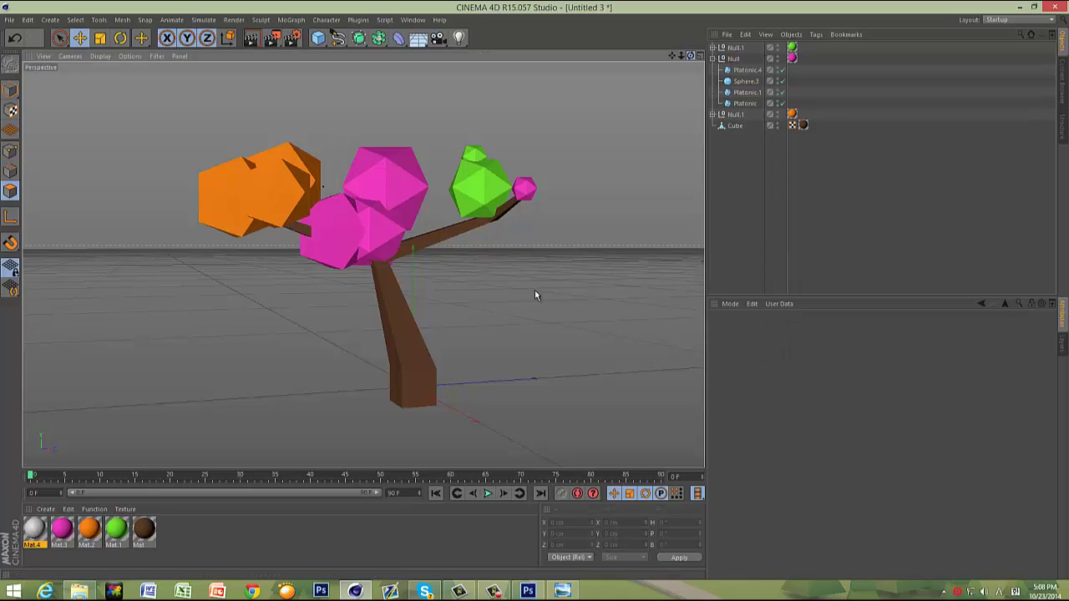
left_click_drag(535, 290, 533, 289)
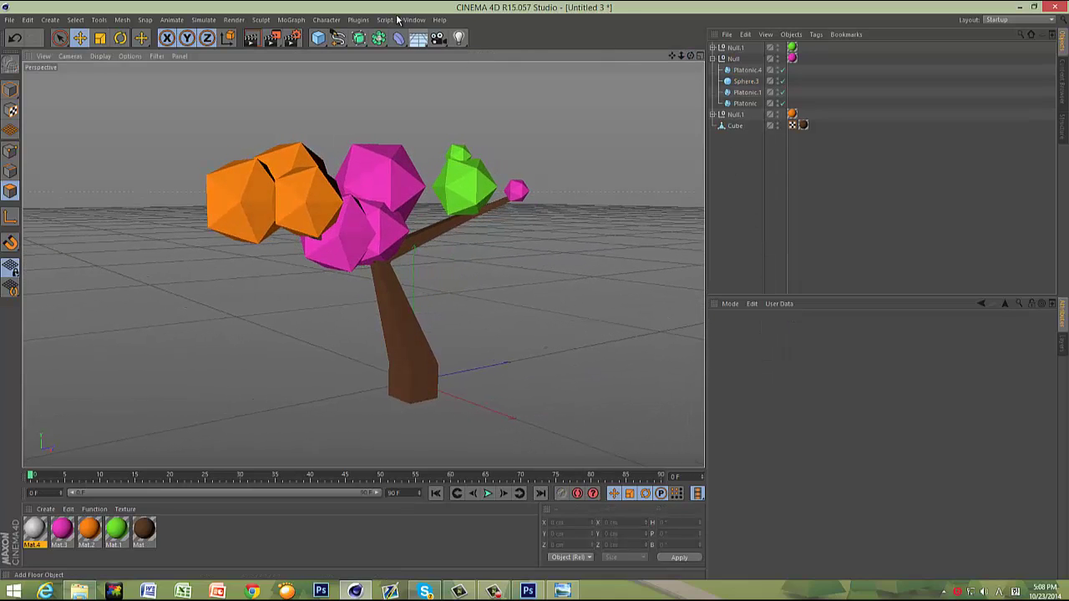
Step: Add the LinearDaylight and OverheadSoftbox lights from the GSG_Light_Kit_Pro presets in the Content Browser
left_click(386, 19)
left_click(440, 76)
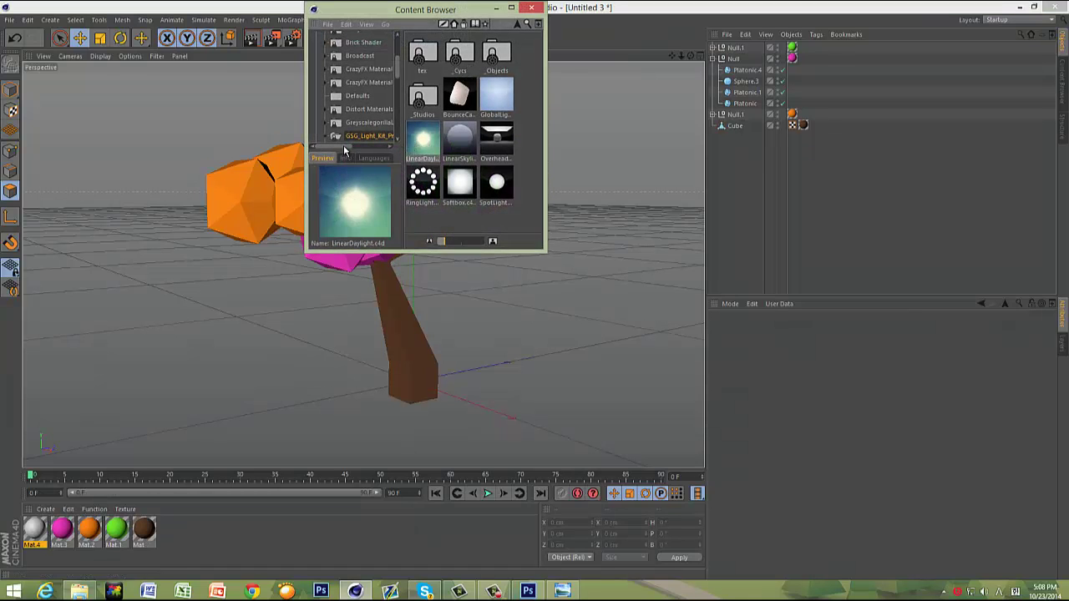
left_click_drag(344, 147, 354, 148)
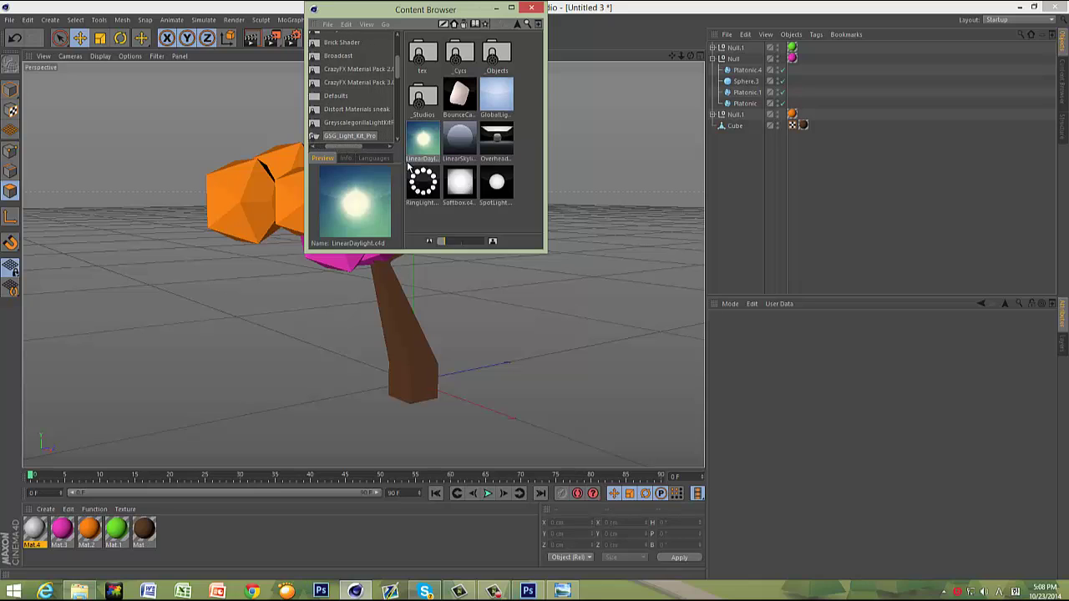
double_click(419, 137)
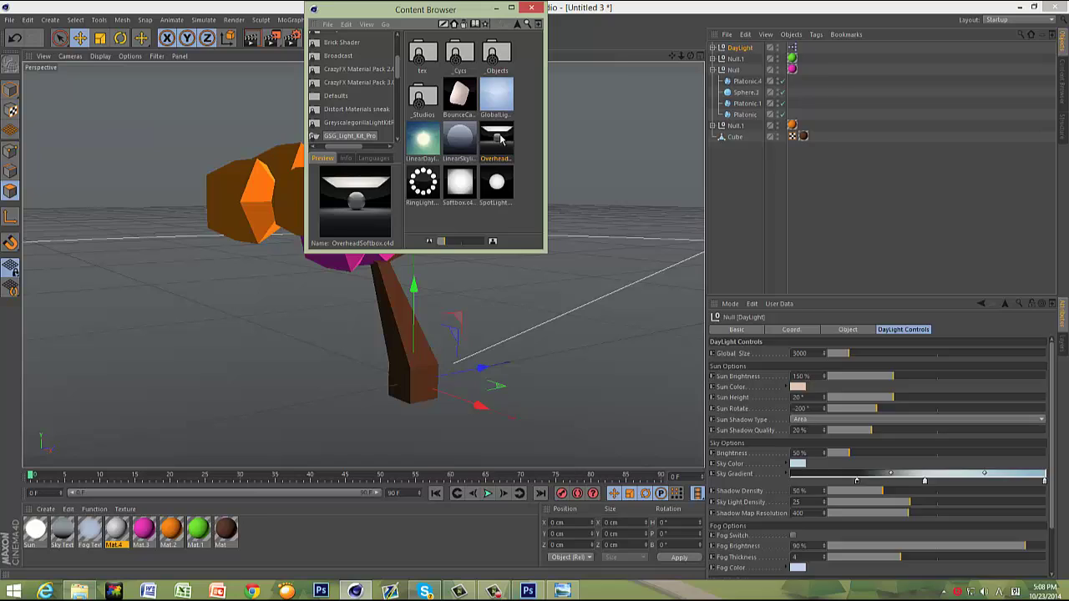
double_click(496, 138)
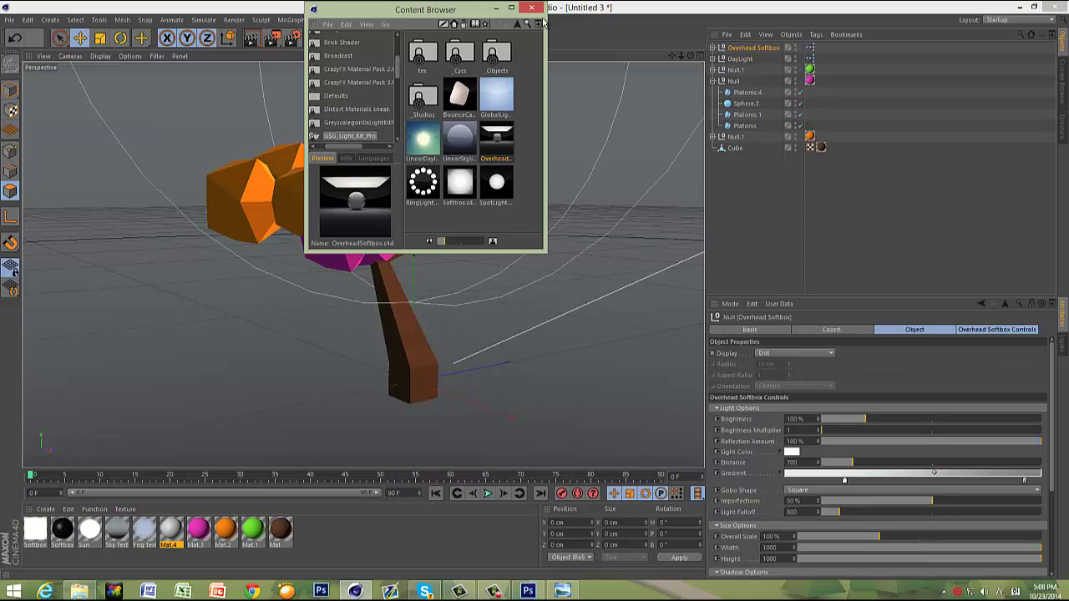
left_click(531, 9)
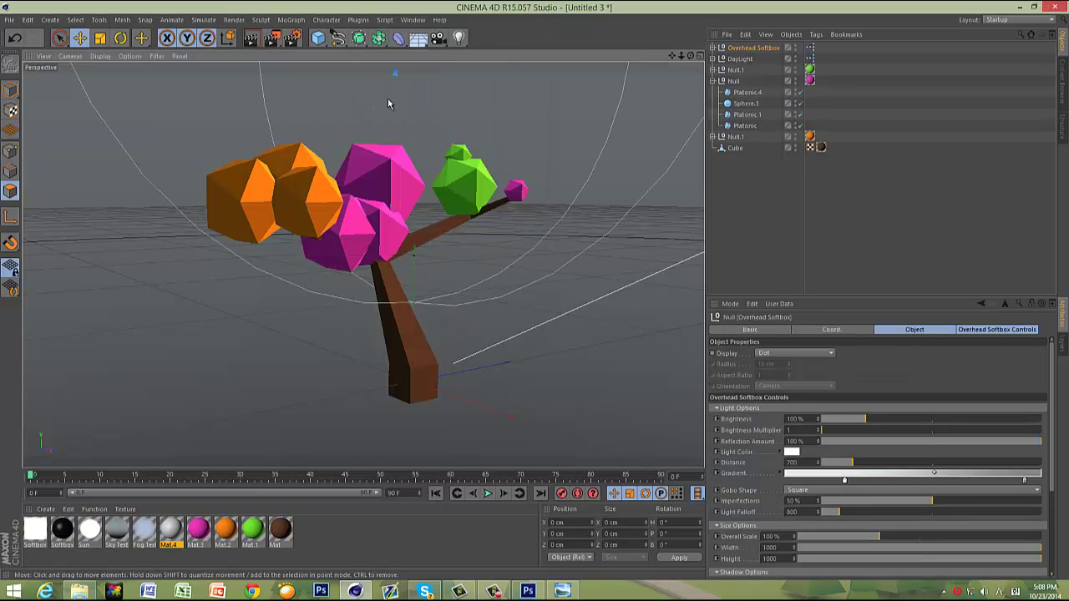
Step: Raise the Overhead Softbox about 192 cm along Y, farther above the tree
left_click(389, 104)
scroll(513, 116, "down", 10)
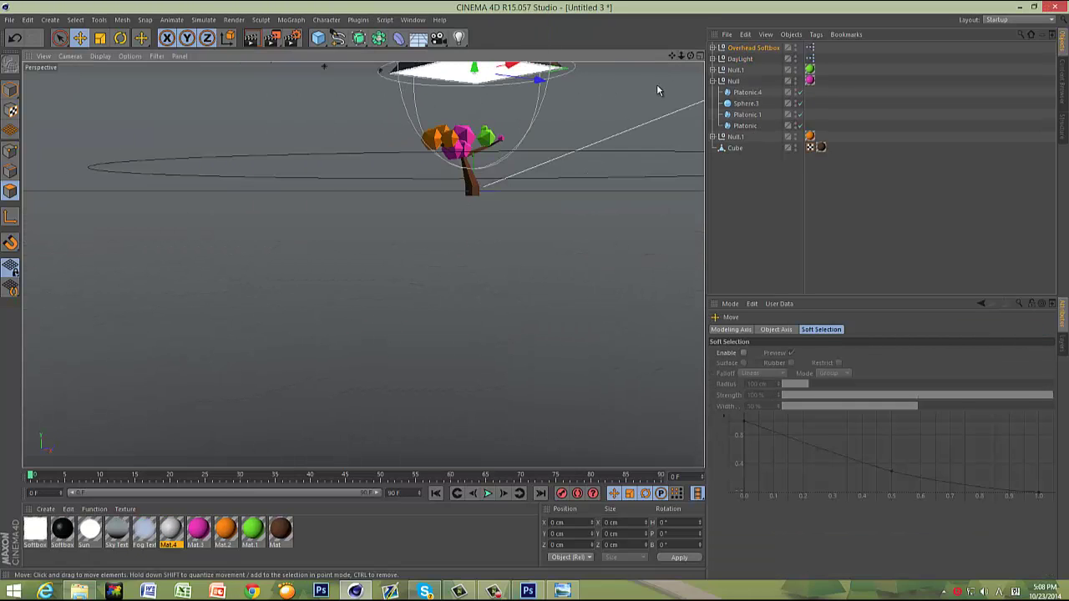
scroll(657, 89, "up", 5)
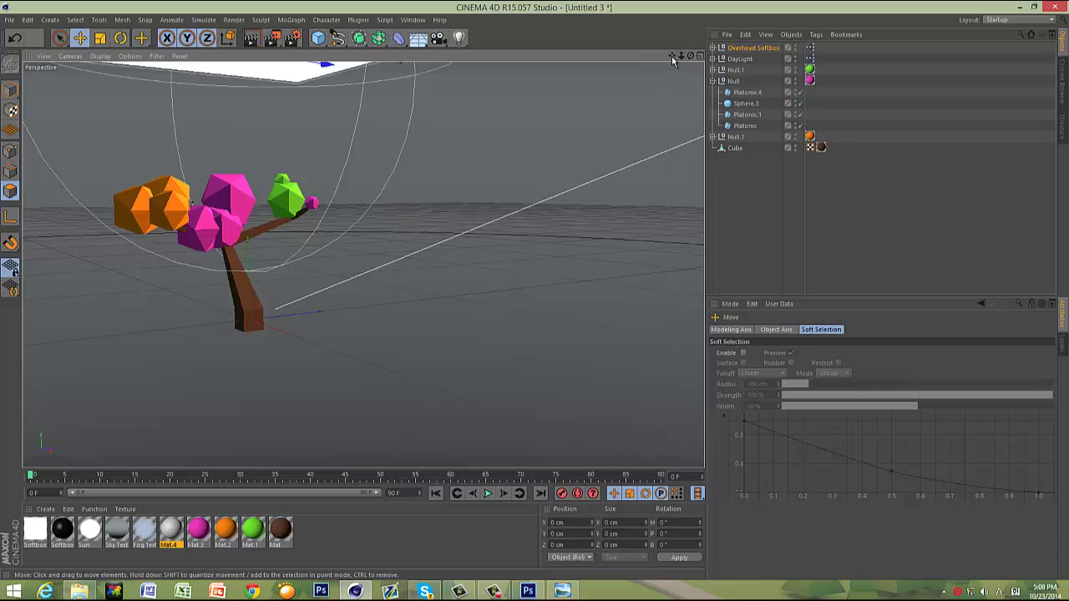
left_click_drag(672, 57, 537, 144)
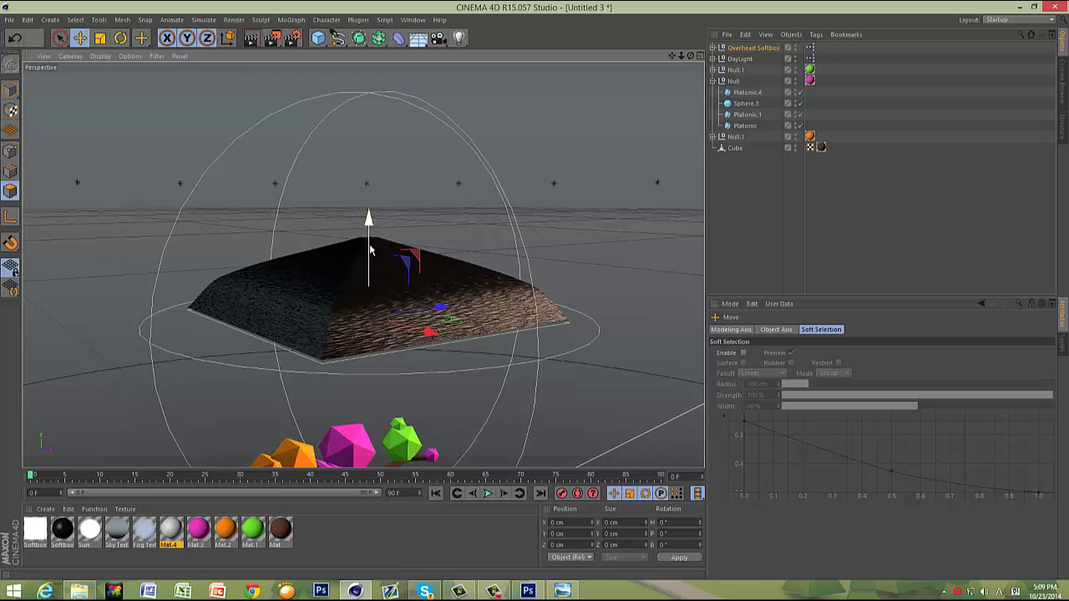
left_click_drag(371, 249, 355, 207)
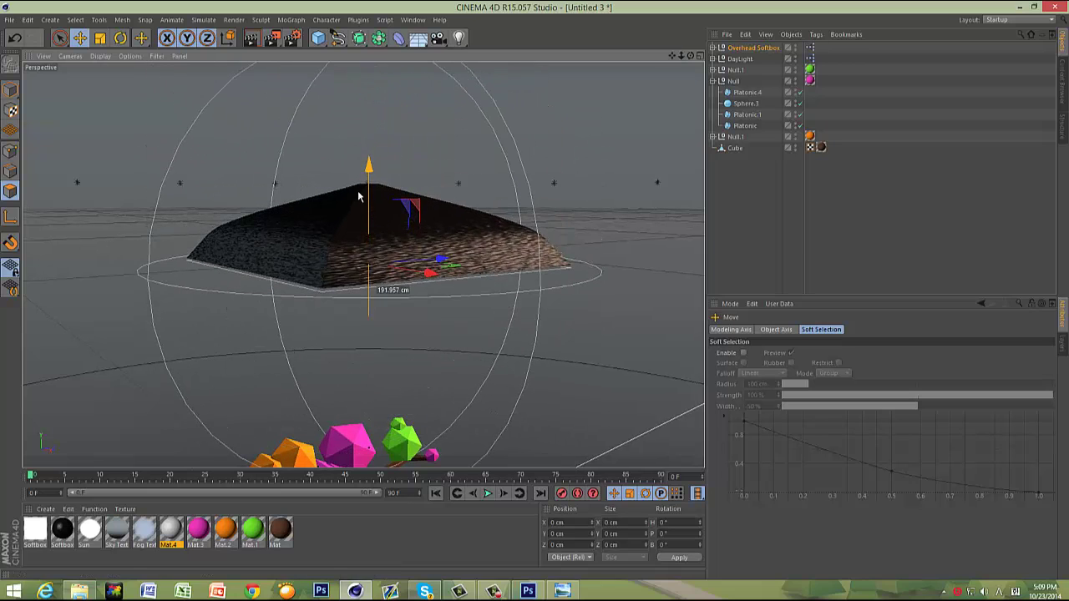
Step: Delete the Sky Sphere from the DayLight rig
left_click(712, 59)
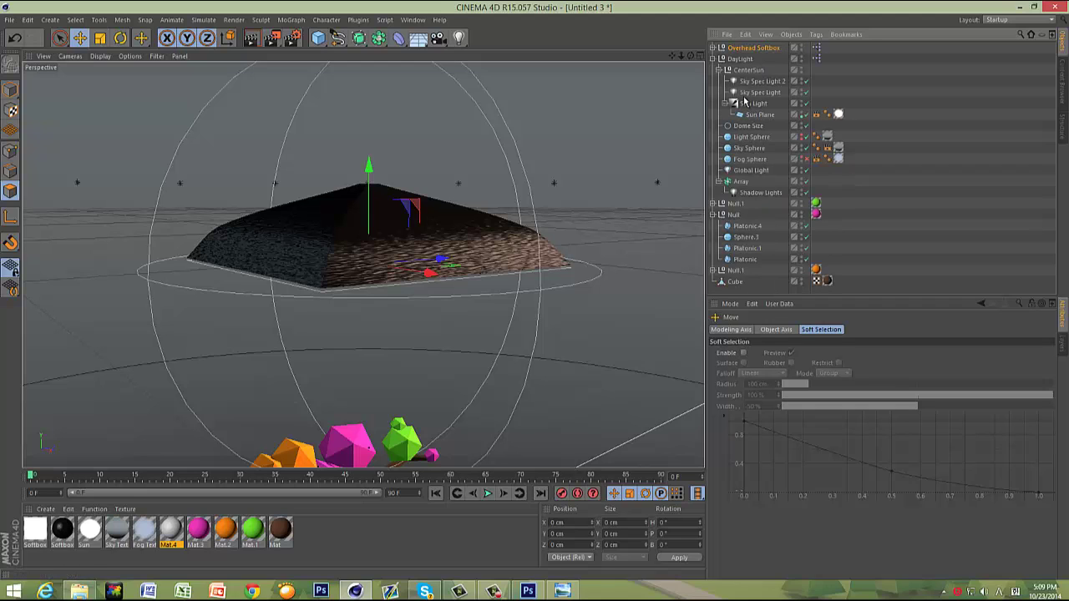
left_click(749, 148)
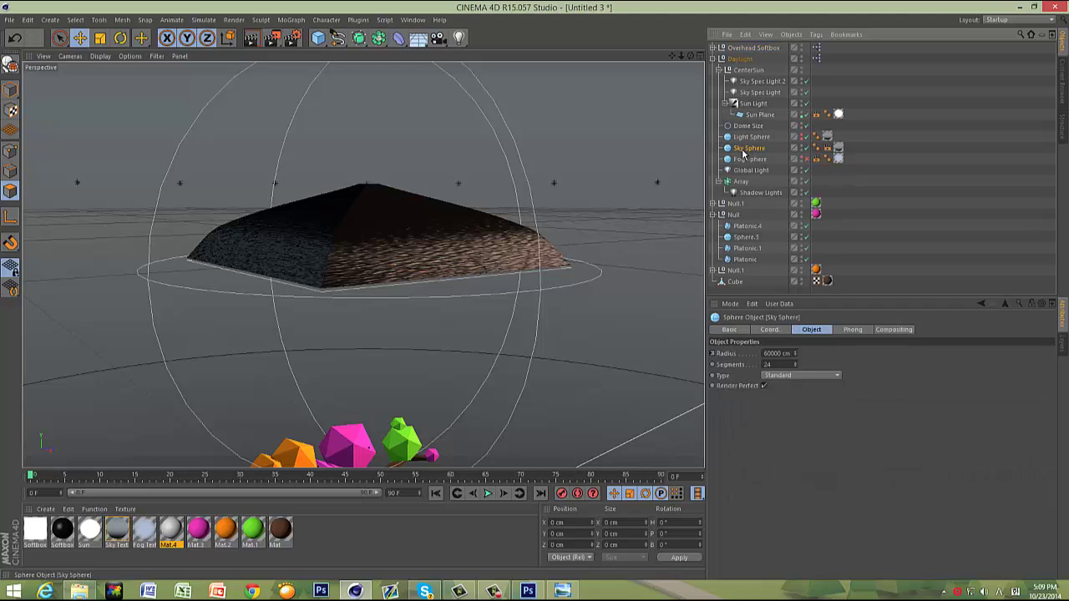
key("Delete")
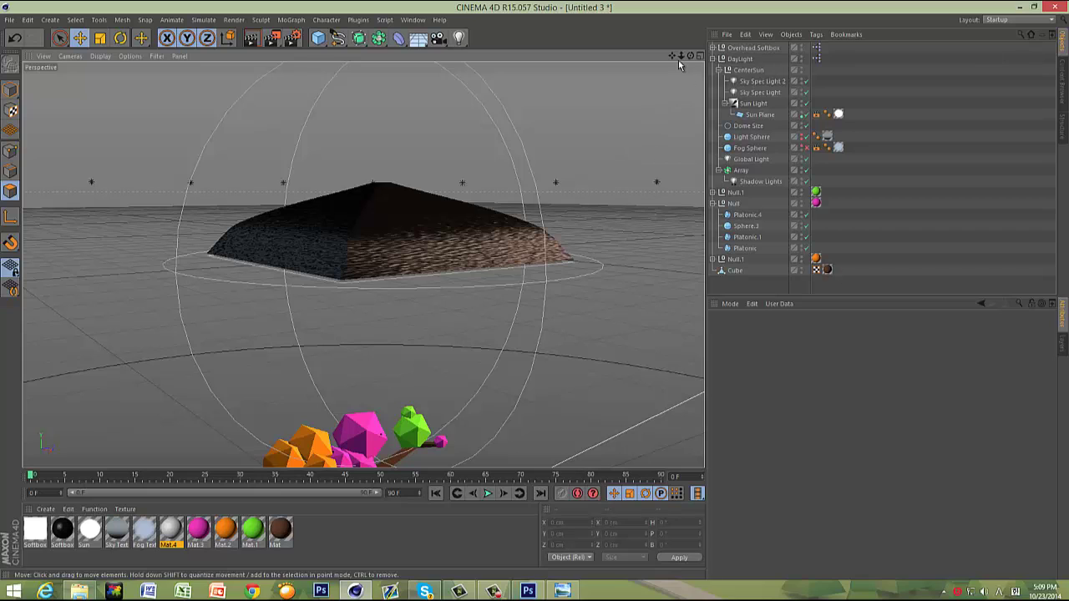
left_click_drag(678, 57, 537, 292)
middle_click_drag(537, 293, 563, 248, "alt")
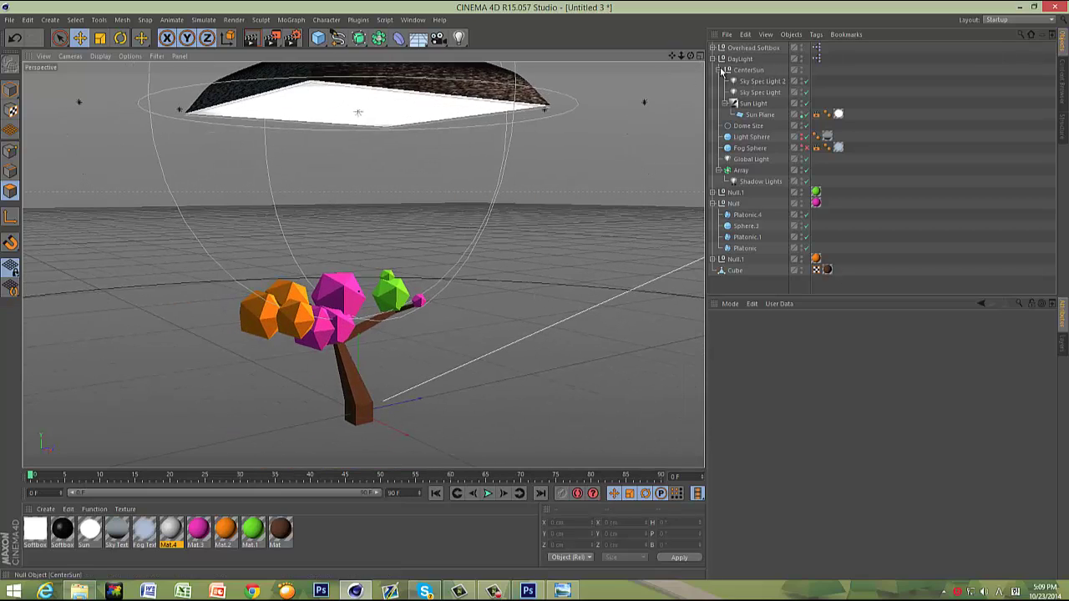
Step: Rotate the DayLight rig slightly around its vertical axis and render a preview of the lighting
left_click(739, 59)
left_click(713, 59)
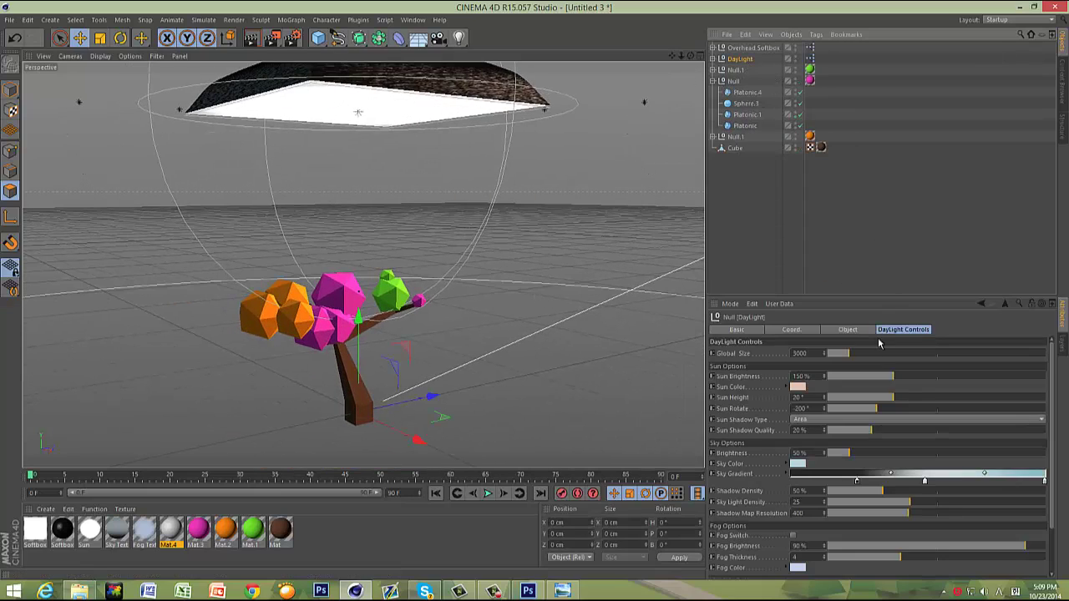
key("r")
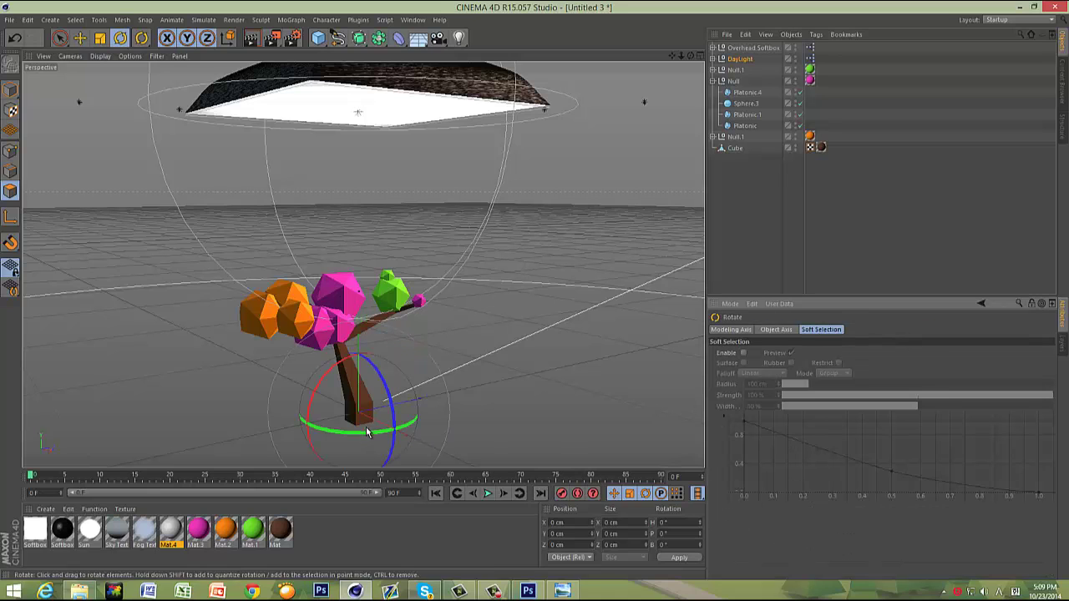
left_click_drag(367, 431, 418, 457)
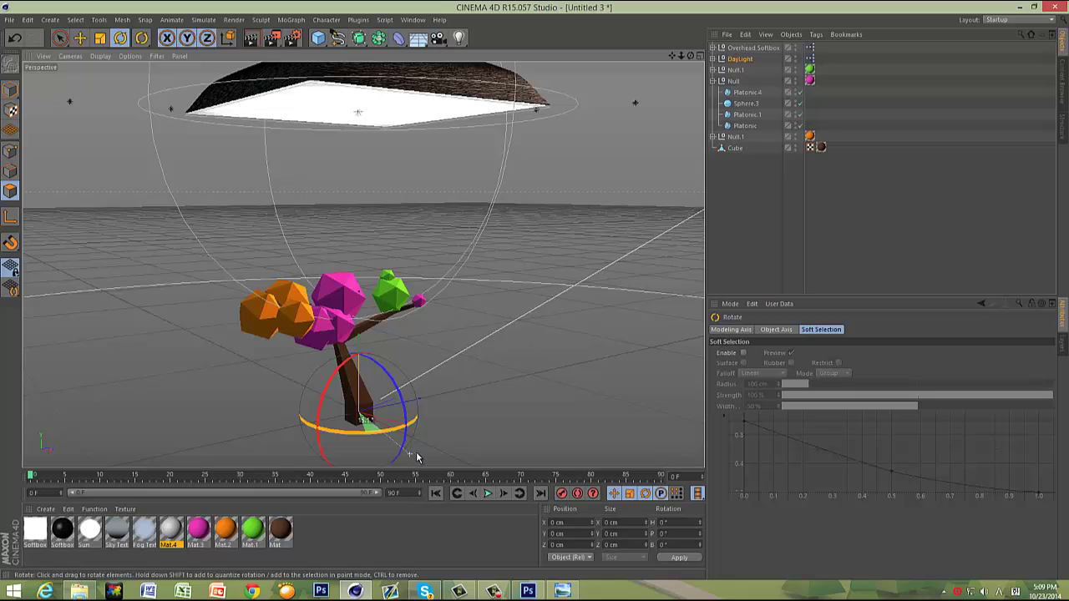
key("ctrl+r")
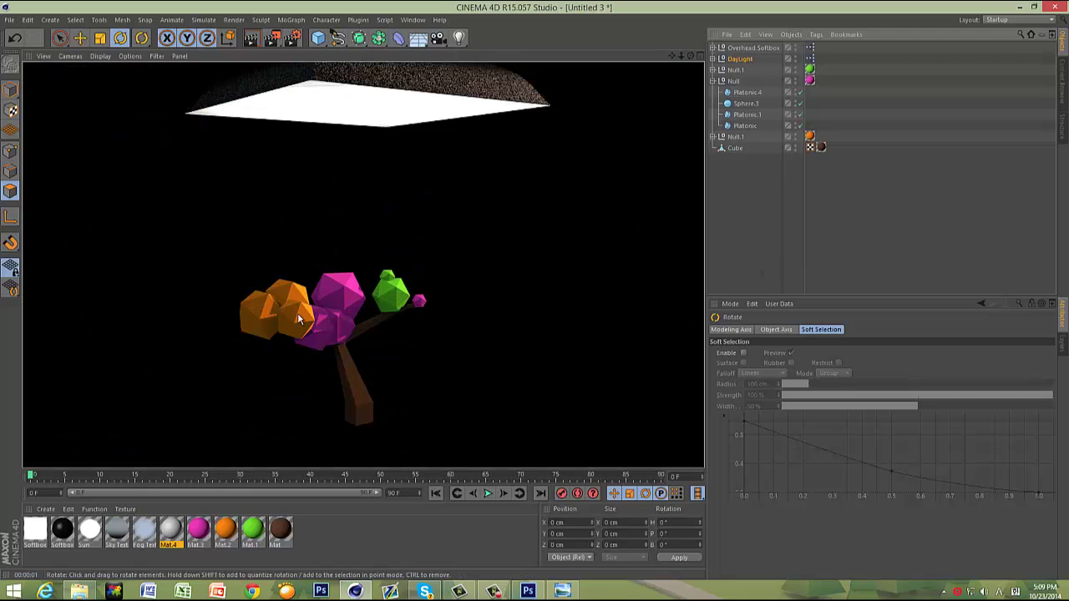
left_click(795, 220)
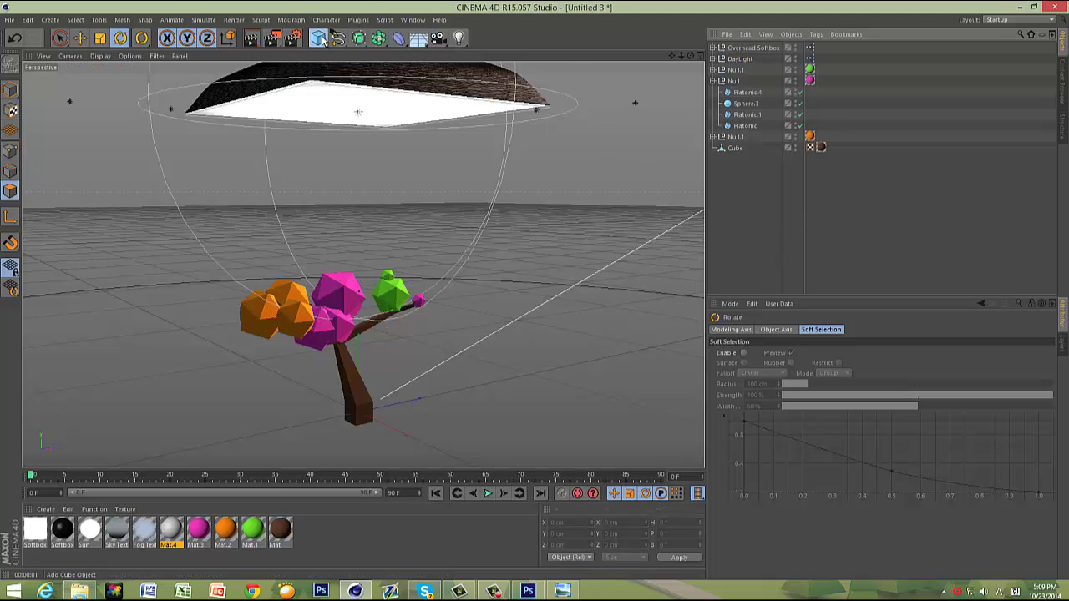
Step: Add a Plane under the tree, set its width to 1000 cm and scale it up into a large ground surface
left_click_drag(319, 37, 616, 39)
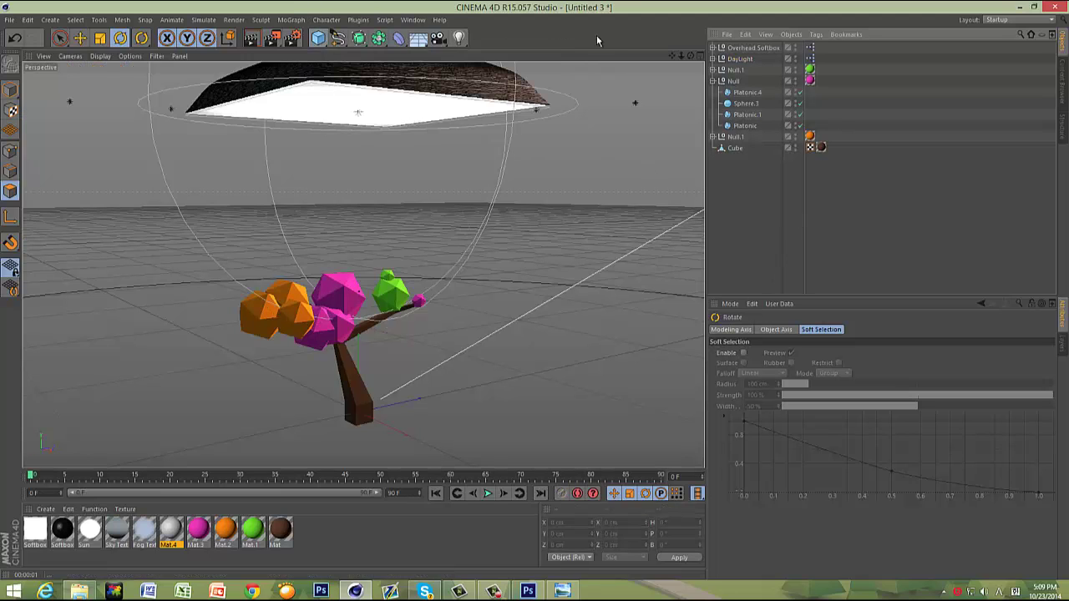
left_click(318, 43)
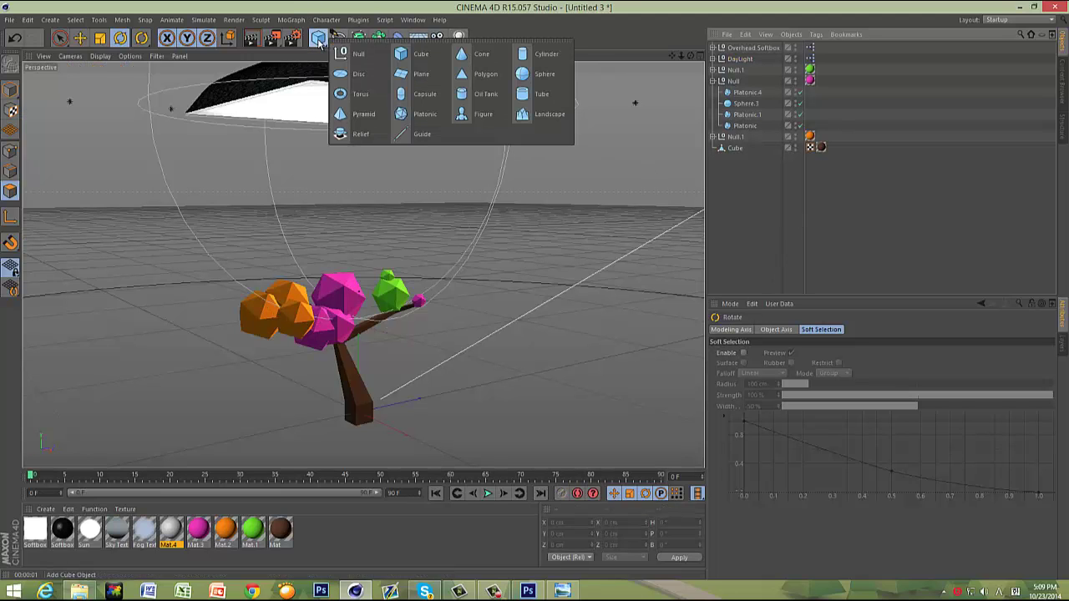
left_click(420, 74)
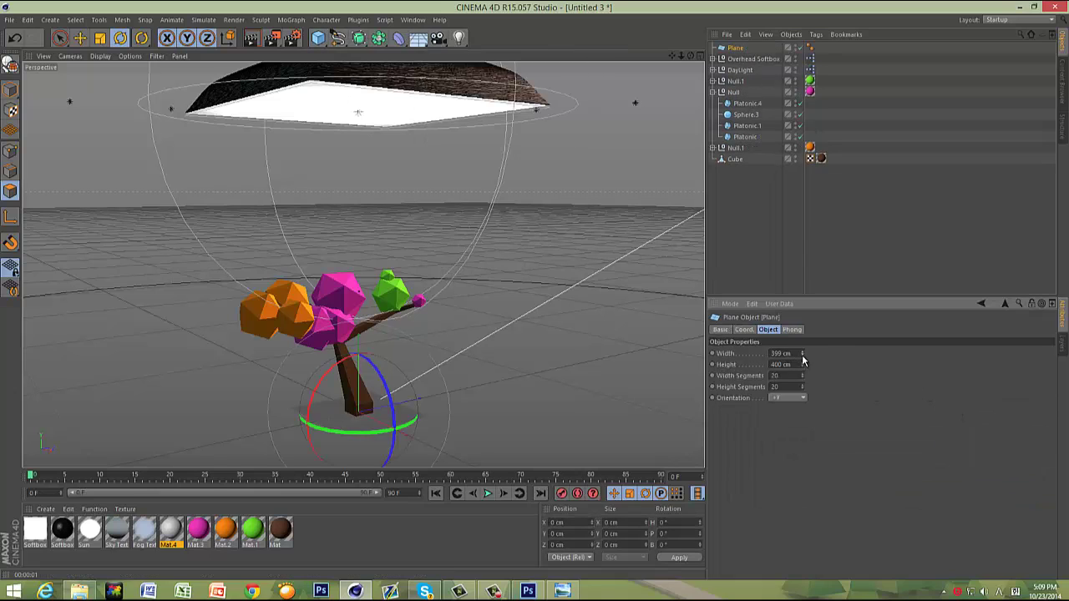
left_click_drag(802, 353, 811, 173)
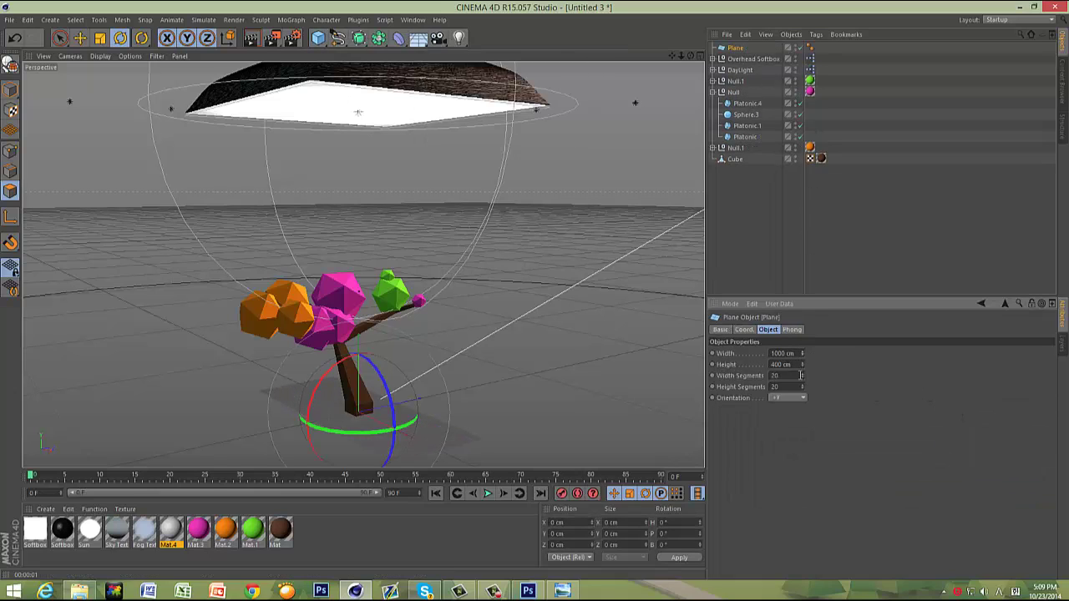
key("t")
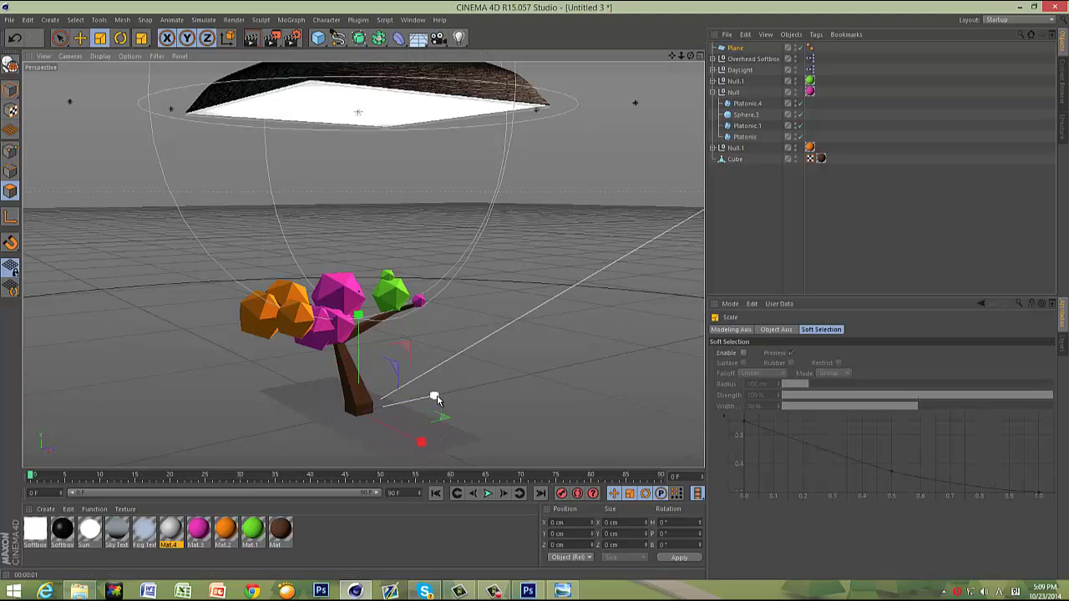
mouse_move(437, 400)
left_mouse_down()
mouse_move(554, 272)
mouse_move(535, 296)
left_mouse_up()
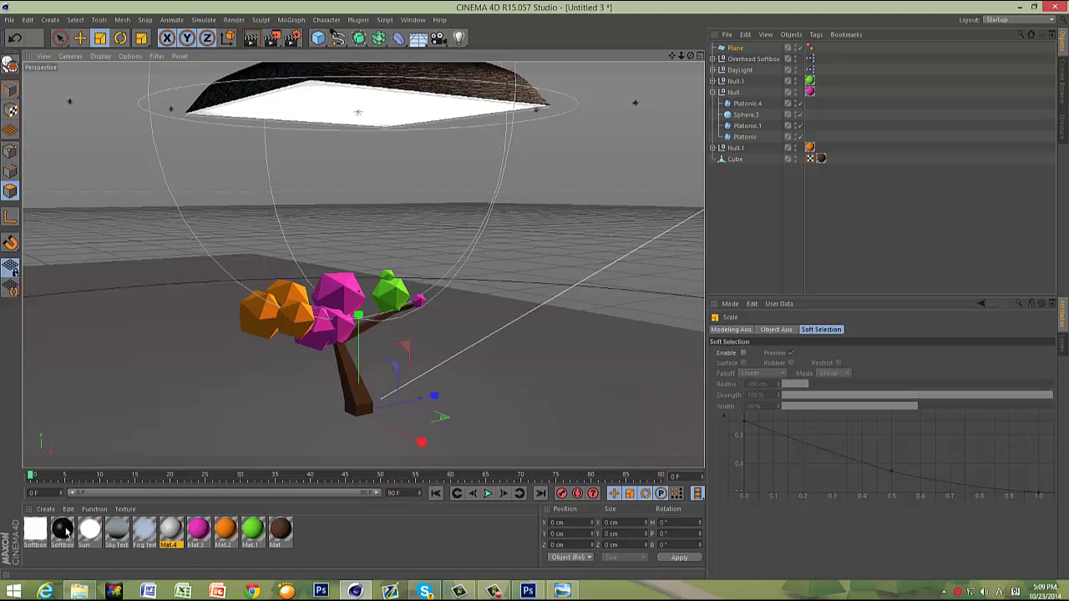
Step: Set Mat.4's color to blue (R 44, G 200, B 247) and toggle its Specular channel off and back on
double_click(169, 529)
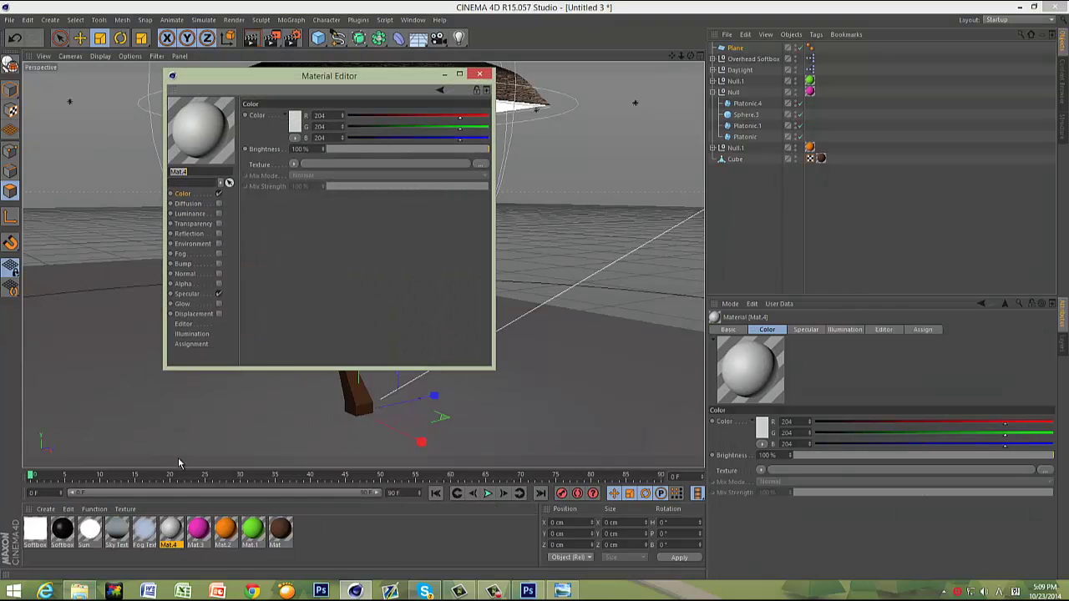
left_click(208, 294)
left_click(219, 293)
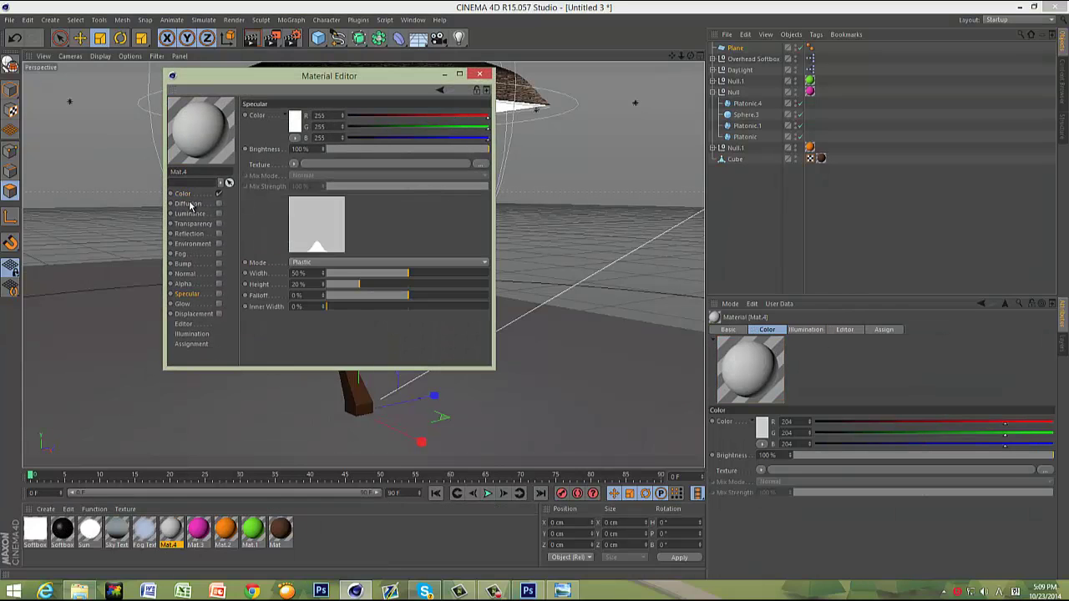
left_click(295, 121)
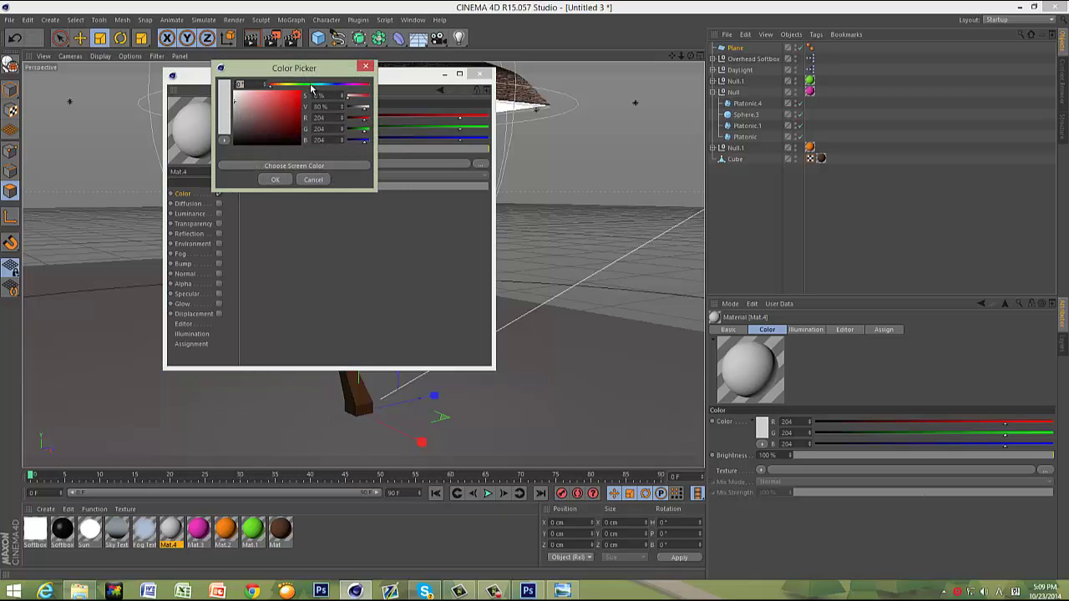
left_click_drag(312, 87, 325, 87)
left_click(289, 94)
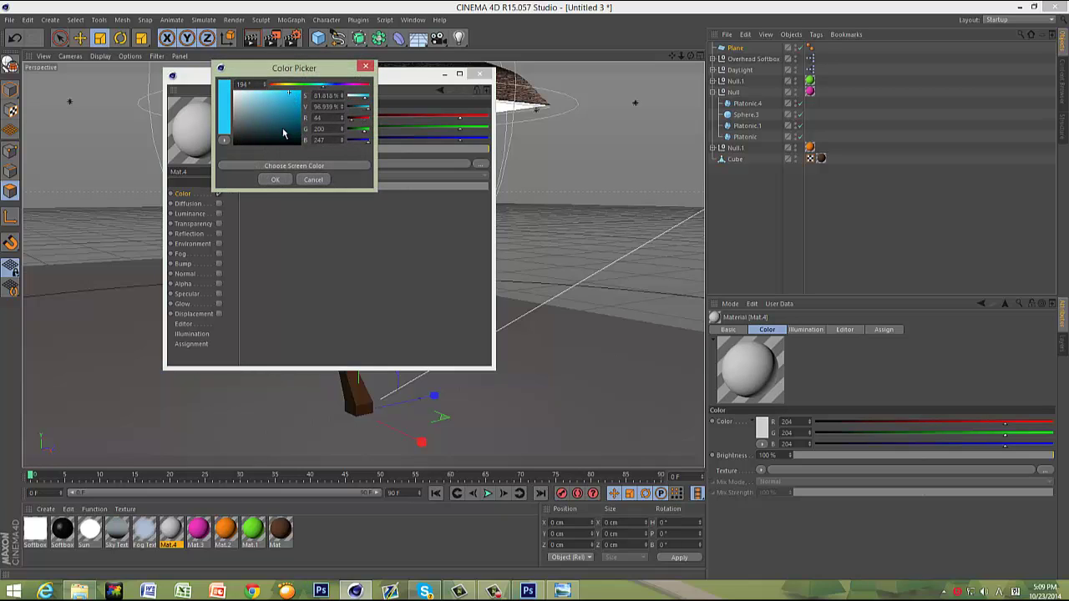
left_click(273, 179)
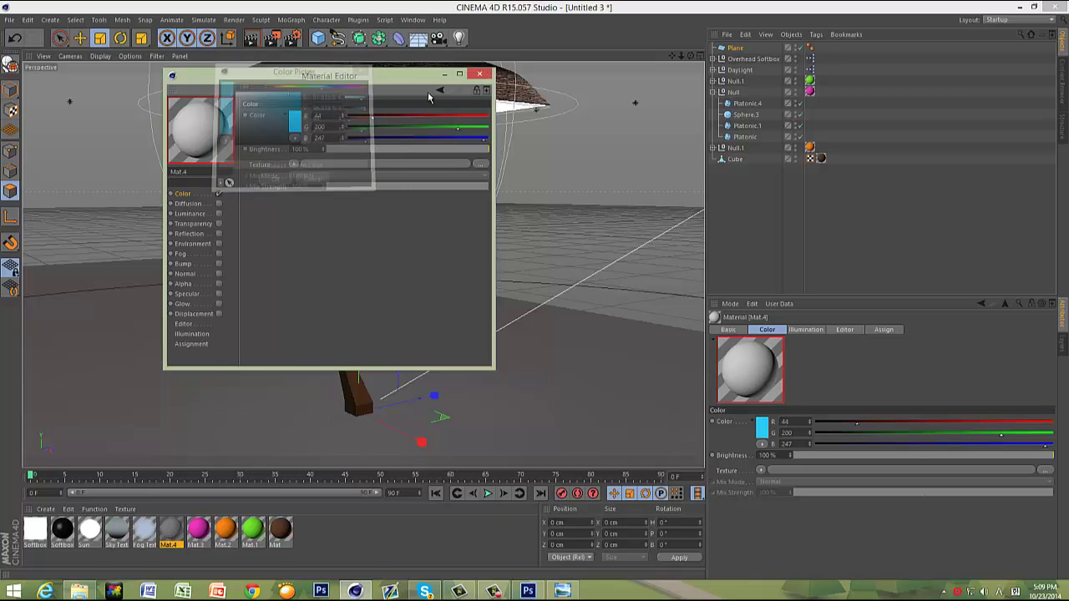
left_click(218, 293)
left_click(479, 74)
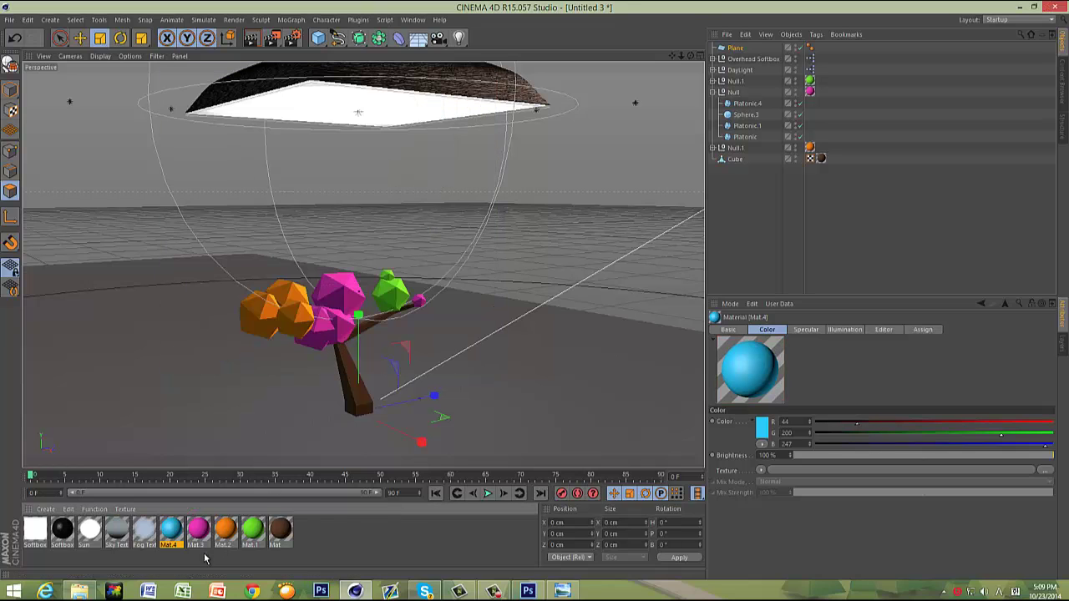
Step: Apply the blue Mat.4 material to the ground plane and render the perspective view
left_click_drag(174, 531, 171, 393)
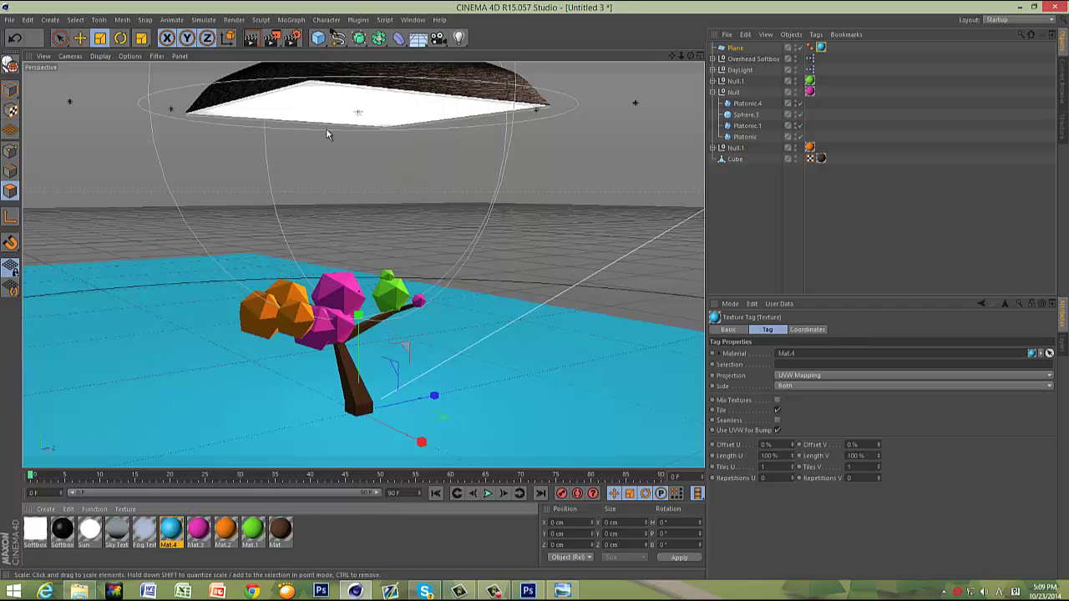
key("ctrl+r")
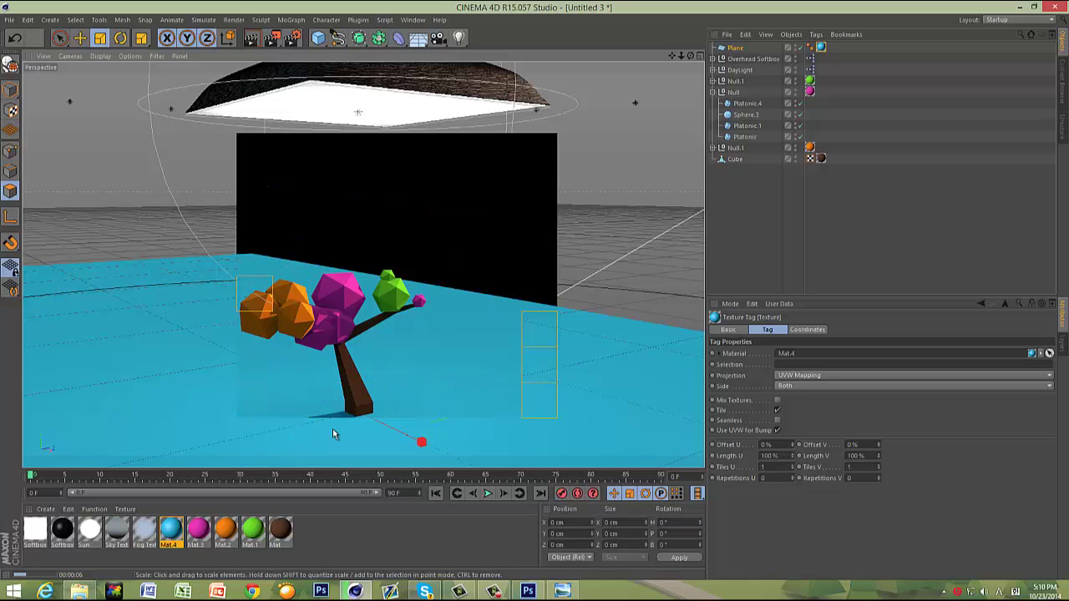
Step: Set the DayLight object's sun shadow type to Shadow Maps (Soft)
left_click(740, 70)
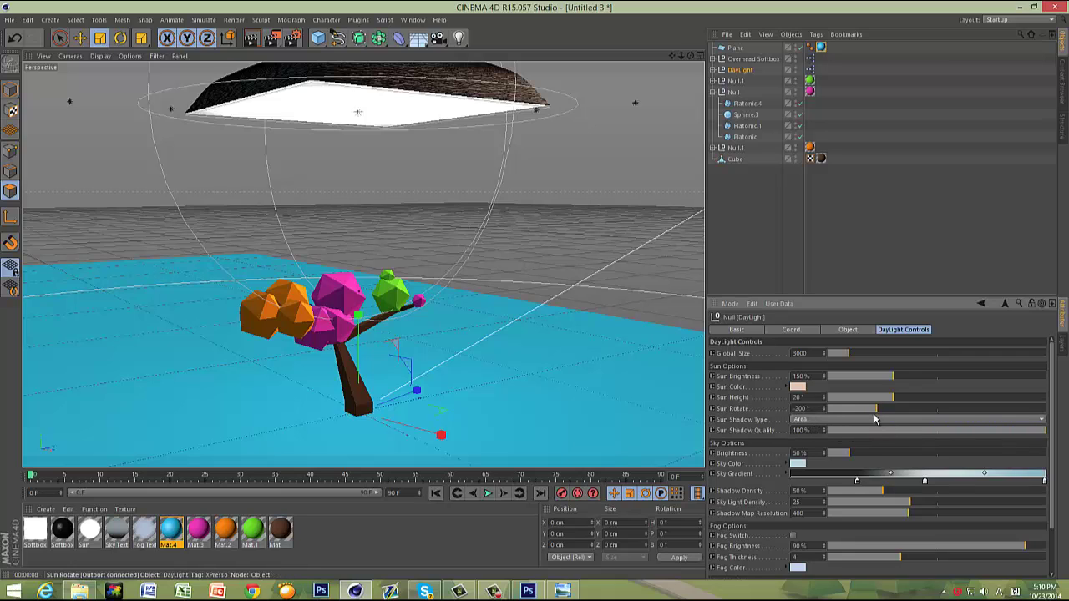
left_click(875, 419)
left_click(875, 420)
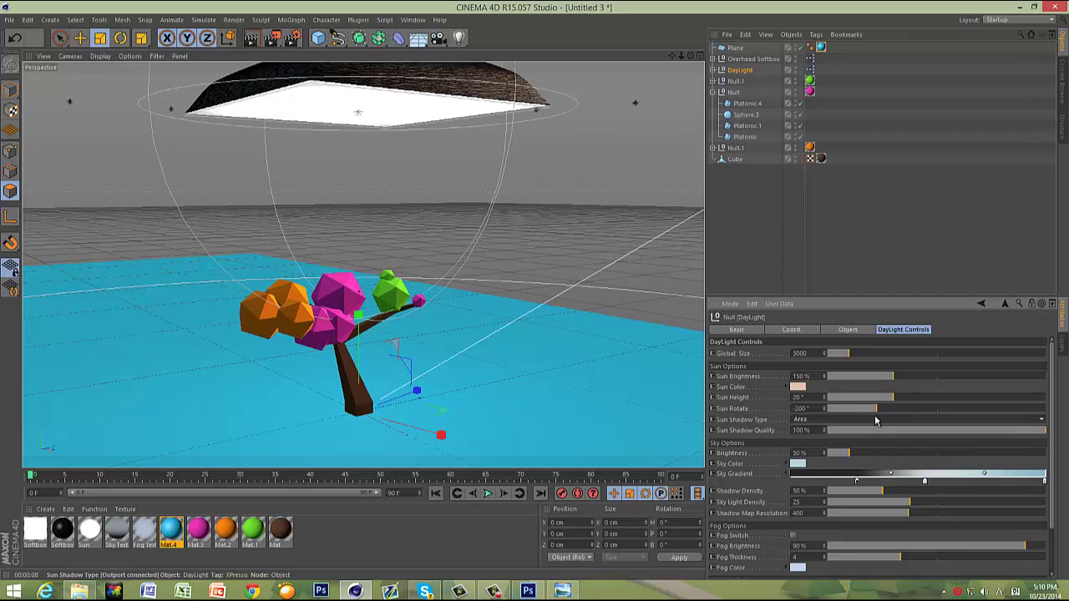
left_click(873, 420)
left_click(856, 434)
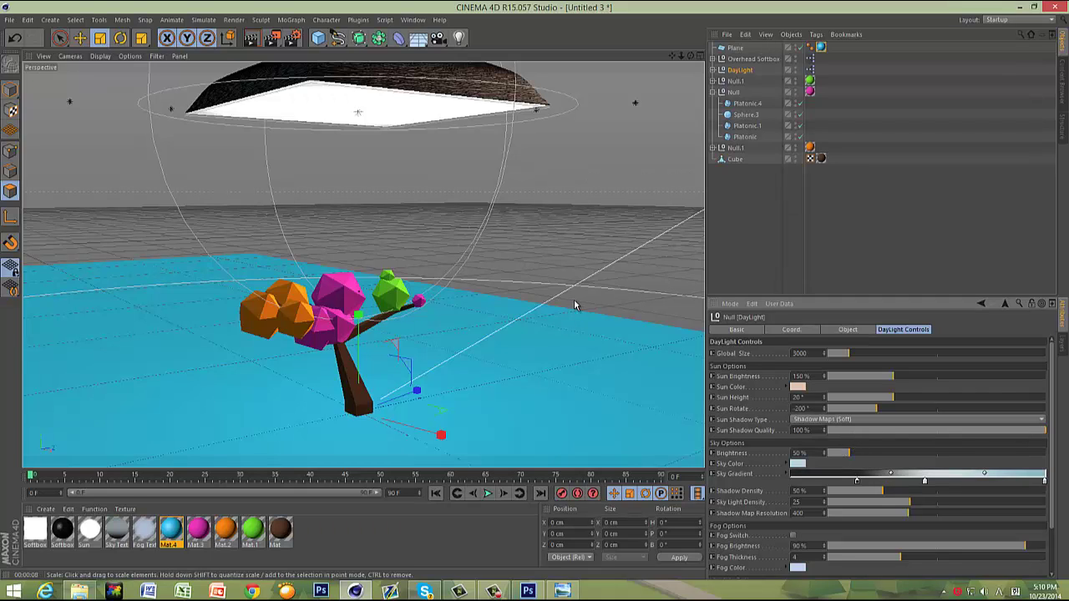
Step: Add a Sky object to the scene and apply the blue Mat.4 material to it
left_click(417, 38)
left_click(498, 72)
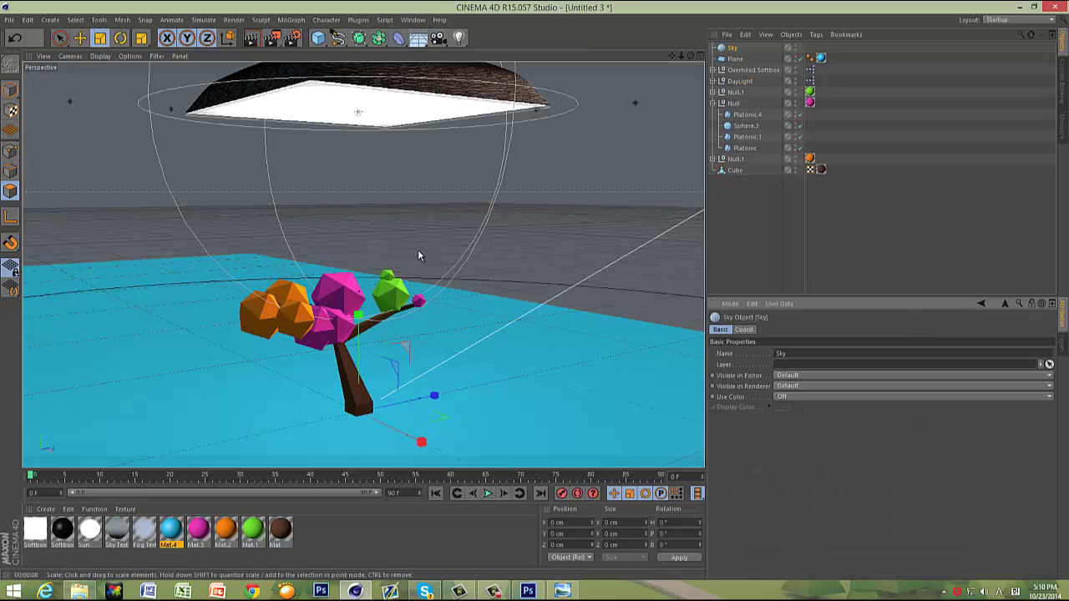
left_click_drag(171, 534, 632, 167)
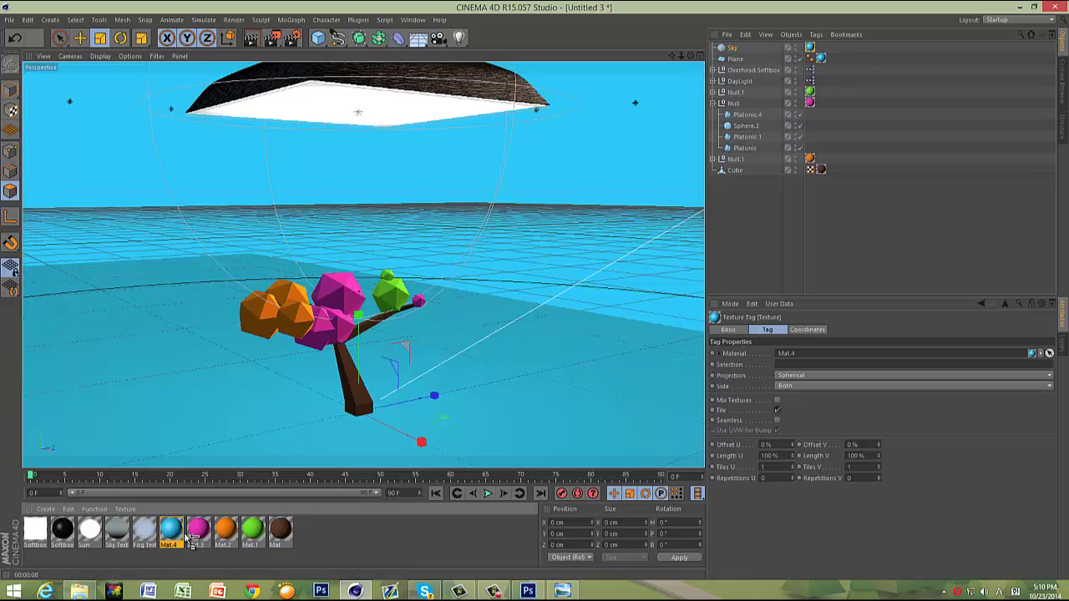
Step: Duplicate the blue Mat.4 material and test-render a small region where the ground plane meets the sky, beside the tree
left_click_drag(186, 539, 331, 539, "ctrl")
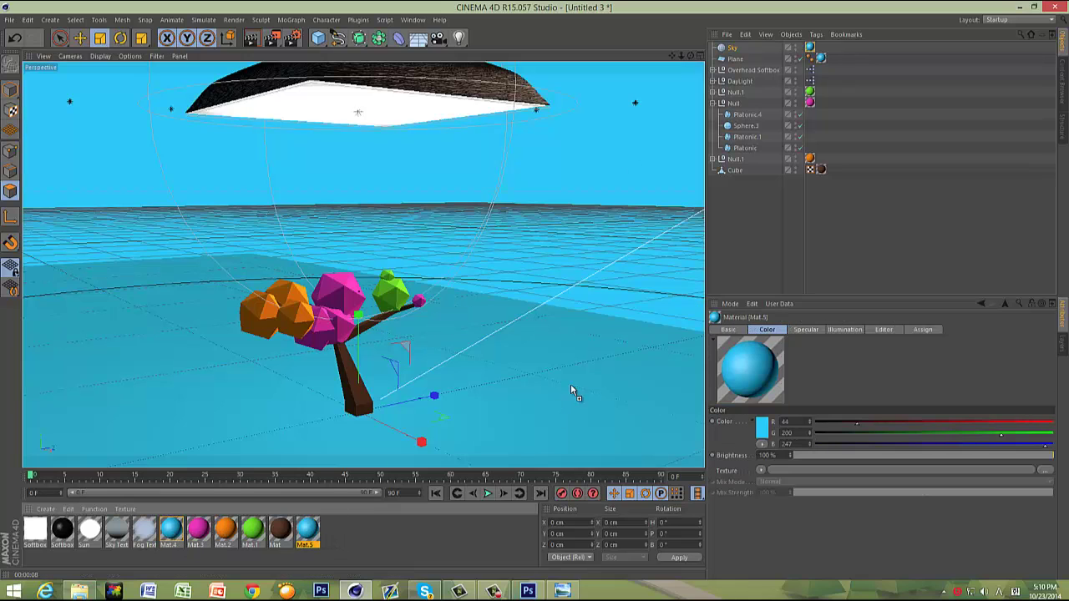
left_click(276, 40)
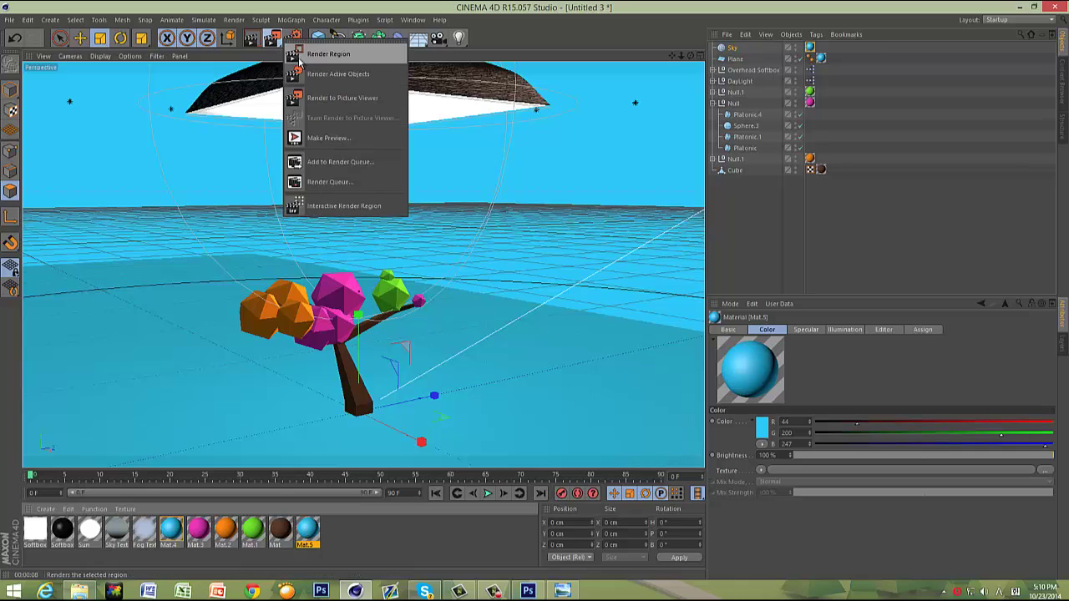
left_click(302, 55)
left_click_drag(492, 243, 574, 333)
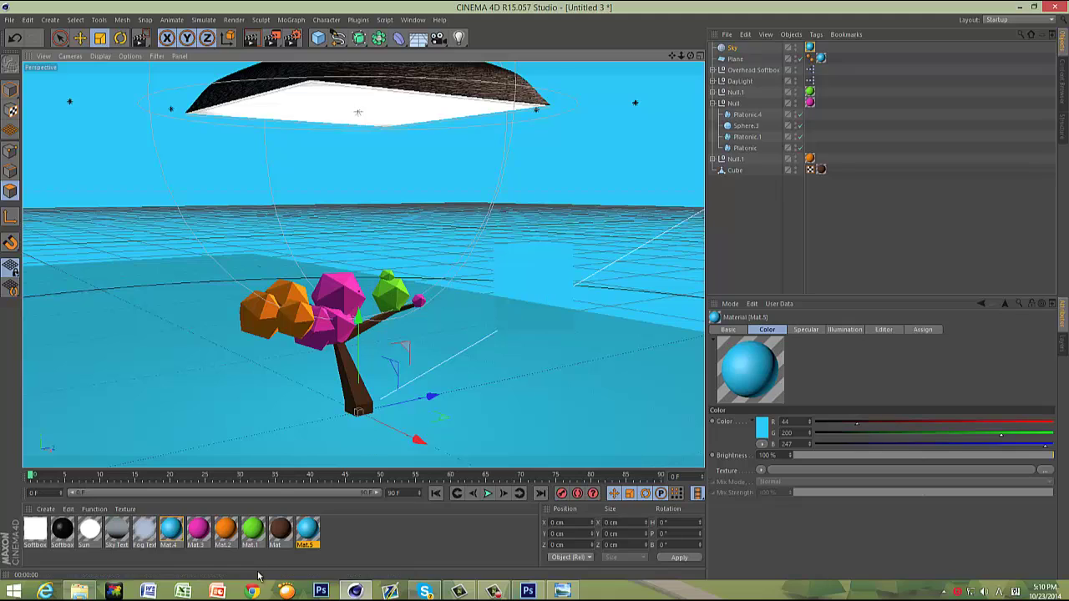
Step: Remove the Mat.4 texture tag from the ground plane and apply the duplicated material Mat.5 instead
left_click(308, 533)
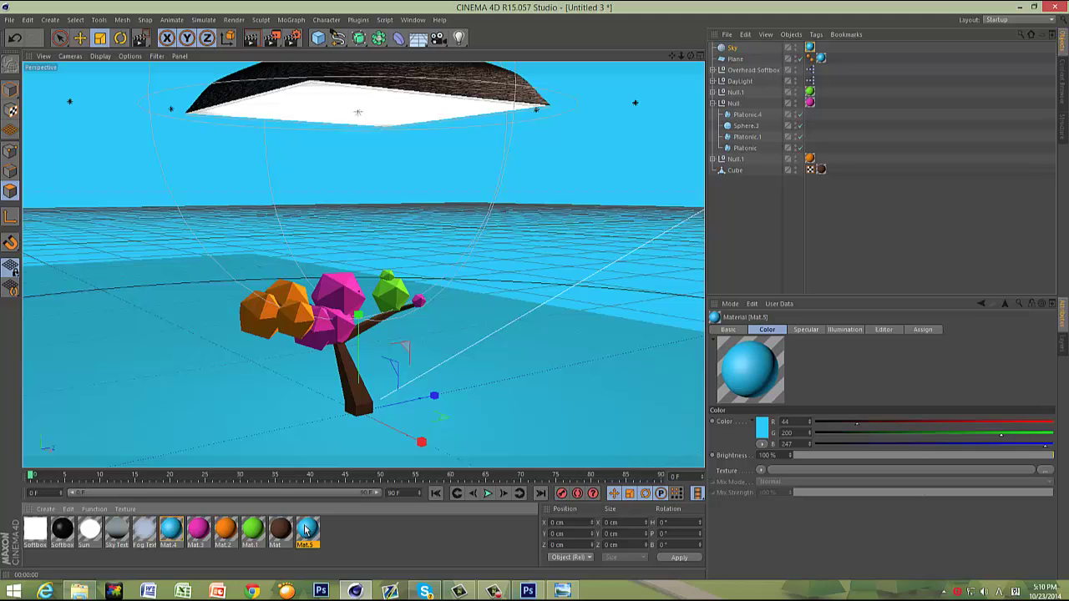
mouse_move(203, 523)
left_mouse_down()
mouse_move(327, 512)
mouse_move(162, 523)
left_mouse_up()
left_click_drag(755, 100, 823, 61)
left_click(822, 60)
key("Delete")
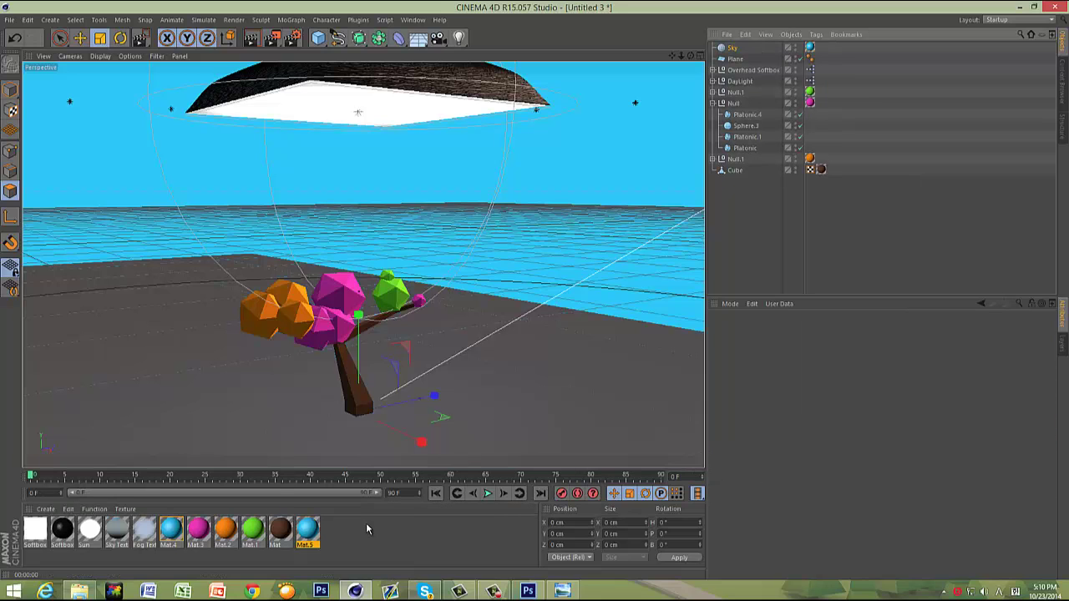
left_click_drag(307, 534, 283, 399)
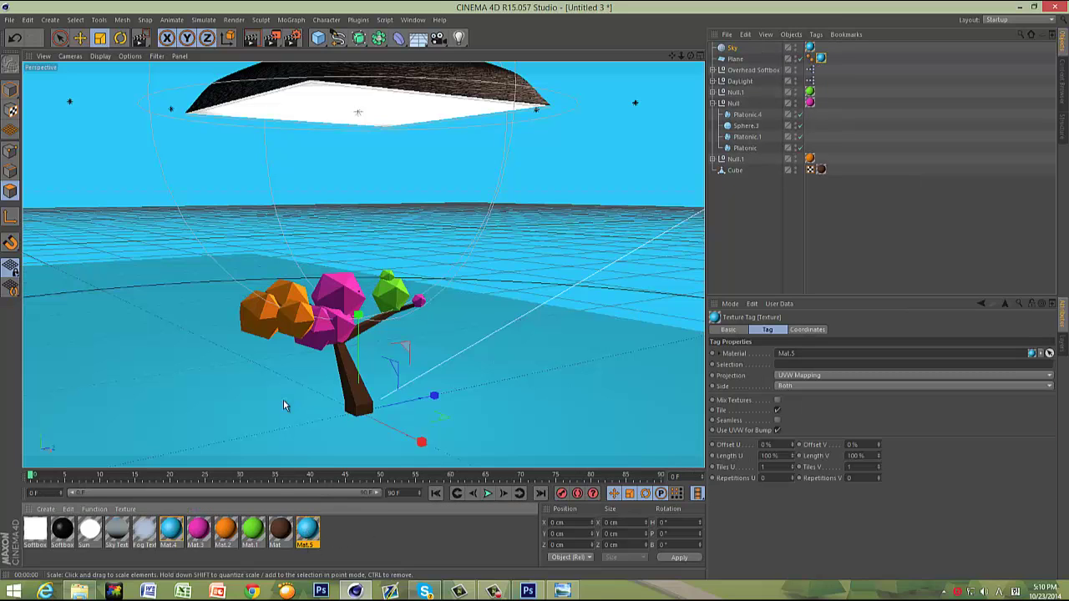
Step: Enable luminance on the Mat.5 material and set its brightness to 32%, keeping the luminance colour white
double_click(306, 535)
left_click(195, 214)
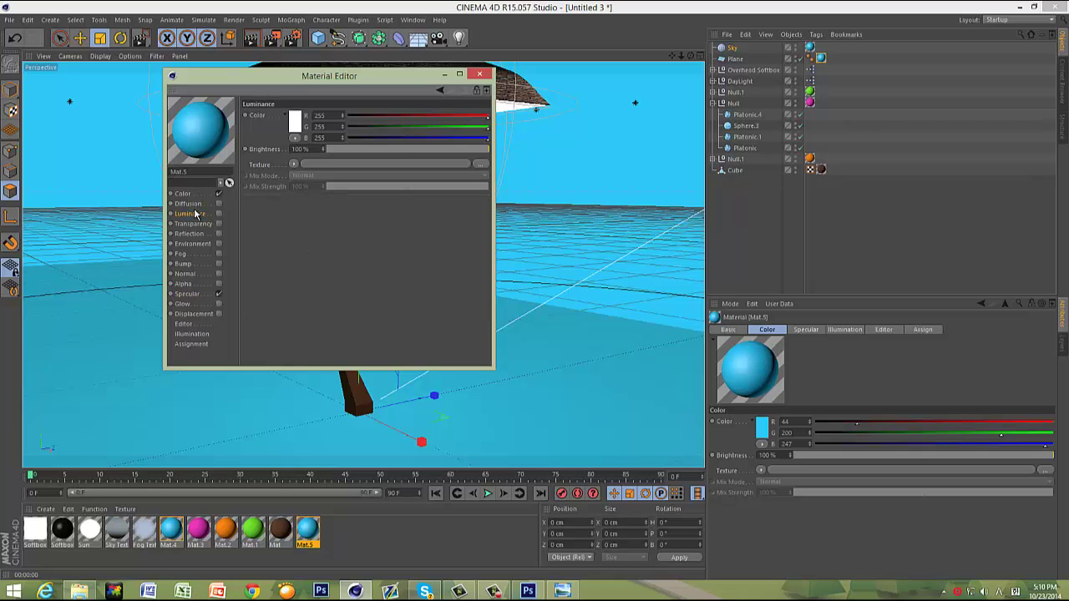
left_click(218, 214)
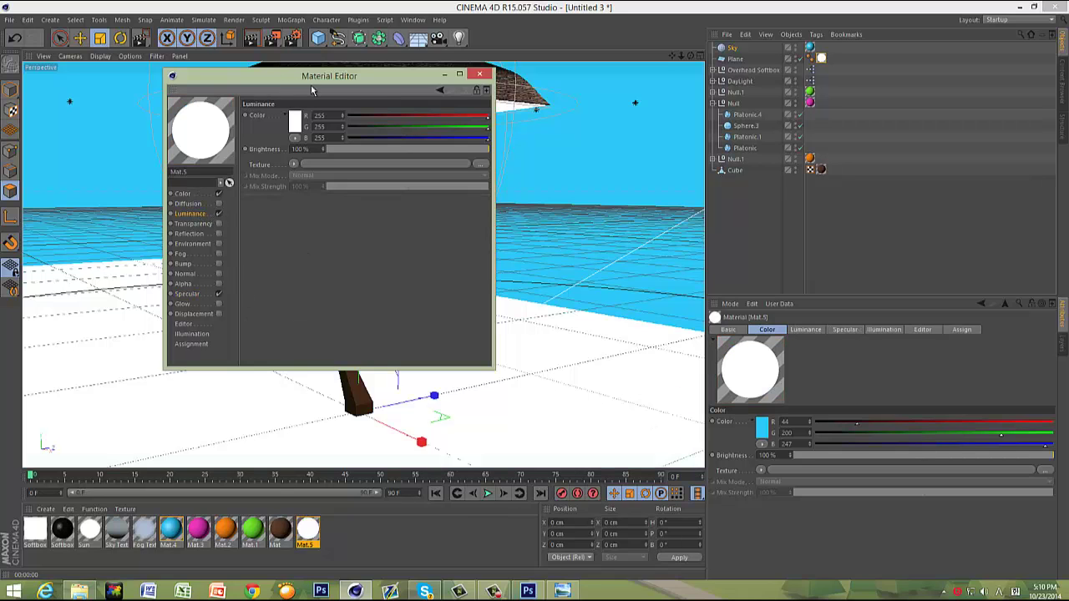
left_click_drag(311, 90, 660, 177)
left_click(692, 237)
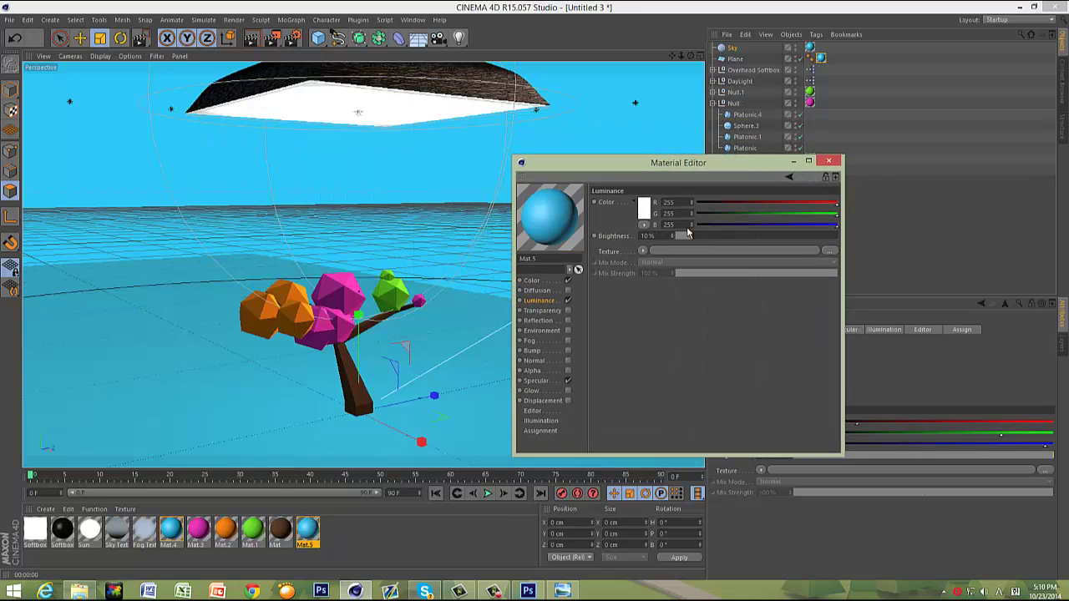
left_click_drag(688, 235, 756, 236)
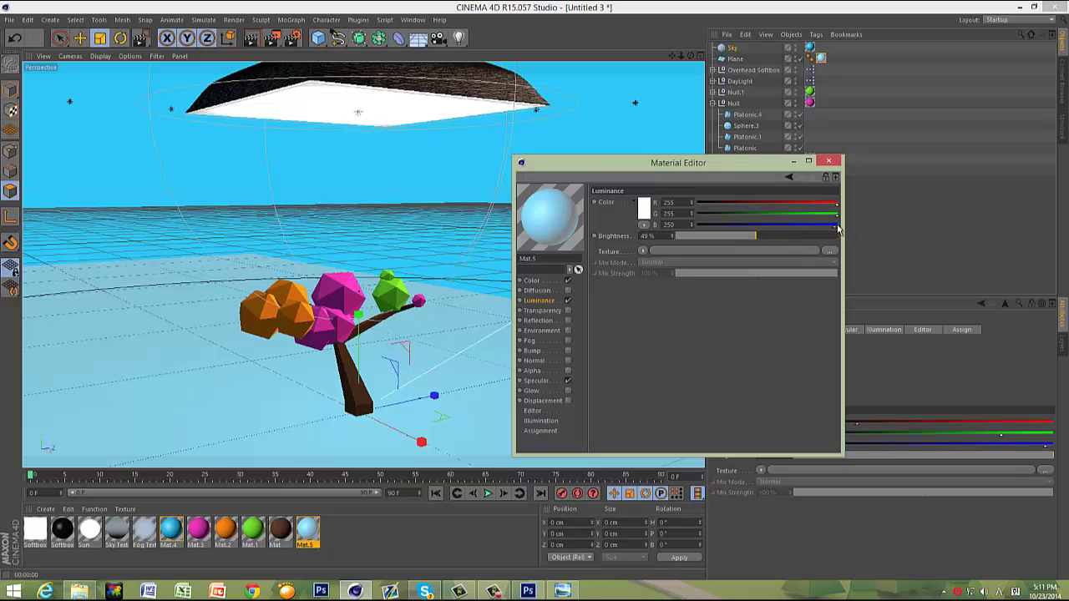
left_click(836, 224)
left_click(721, 234)
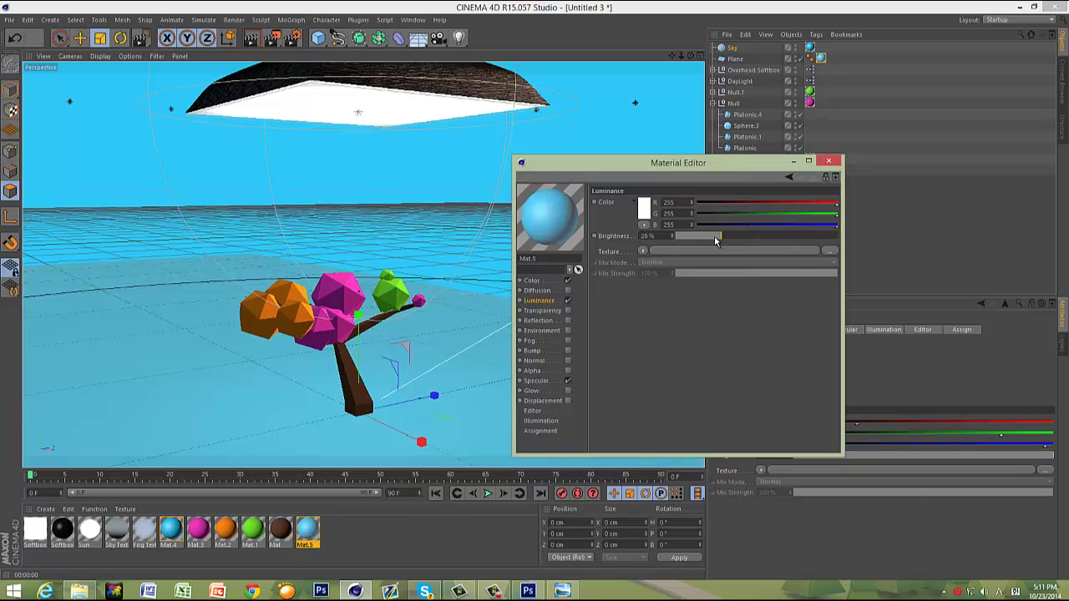
left_click_drag(721, 235, 727, 233)
Step: Set Mat.5's base colour to R 45, G 200, B 247 by sampling the blue sky in the viewport, with luminance switched off
left_click(543, 280)
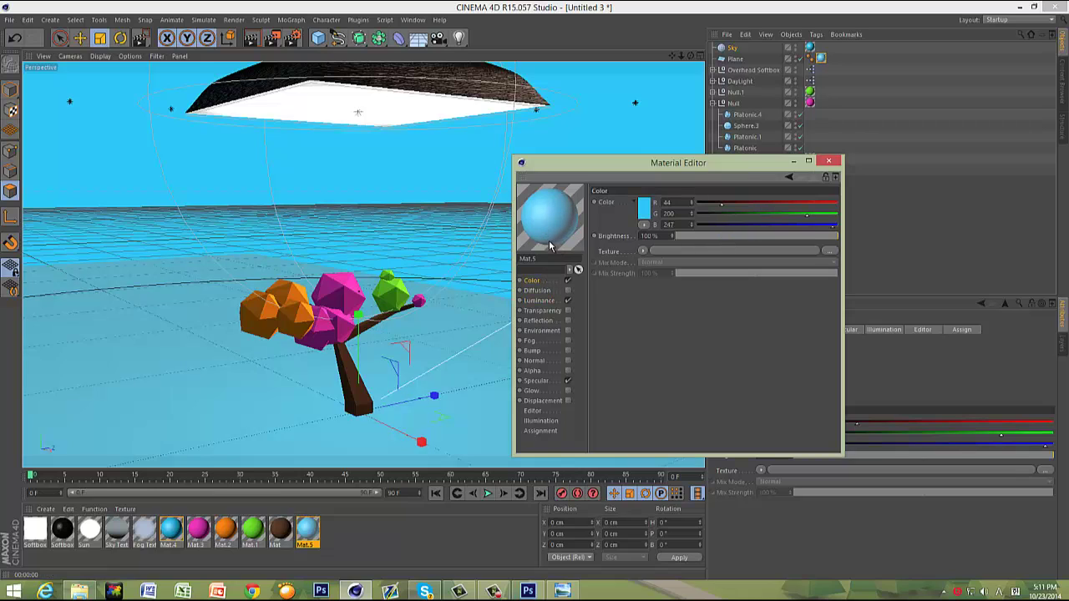
left_click(648, 215)
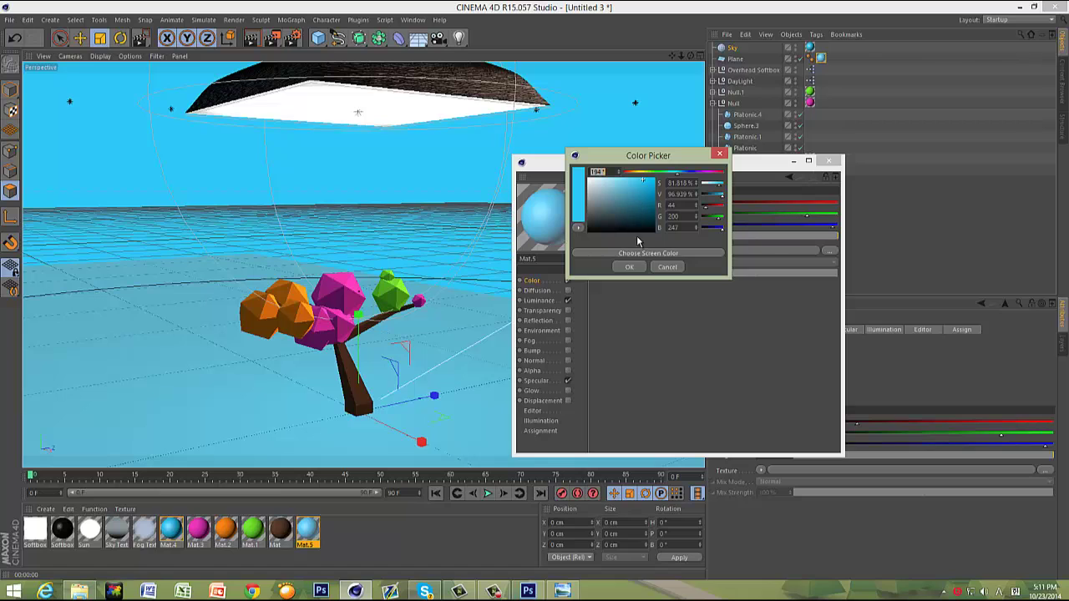
left_click(612, 252)
left_click(457, 161)
left_click(629, 266)
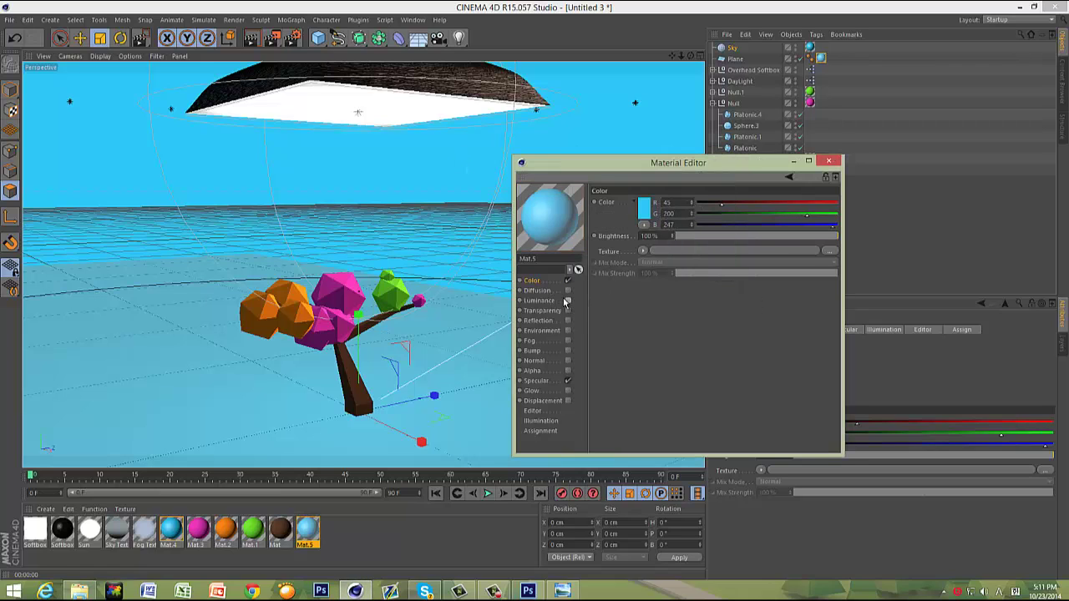
left_click(644, 209)
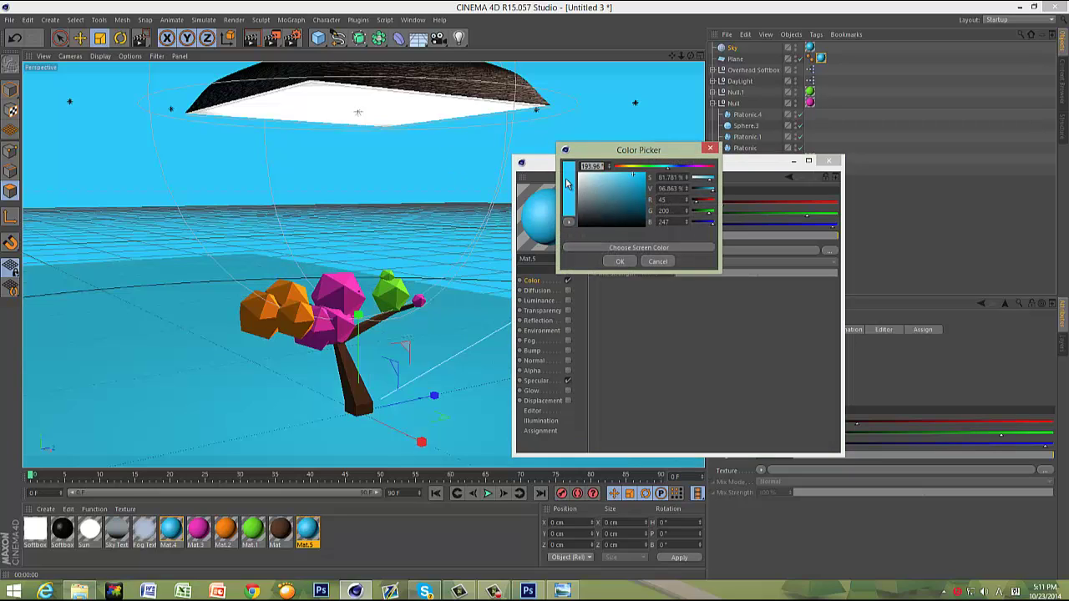
left_click(628, 249)
left_click(467, 176)
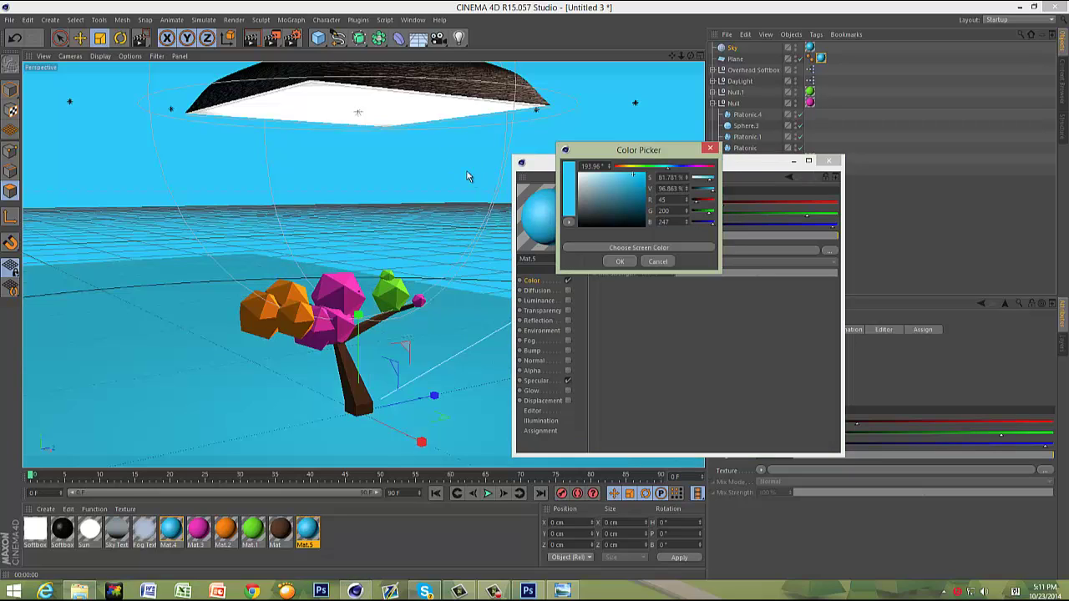
left_click(618, 263)
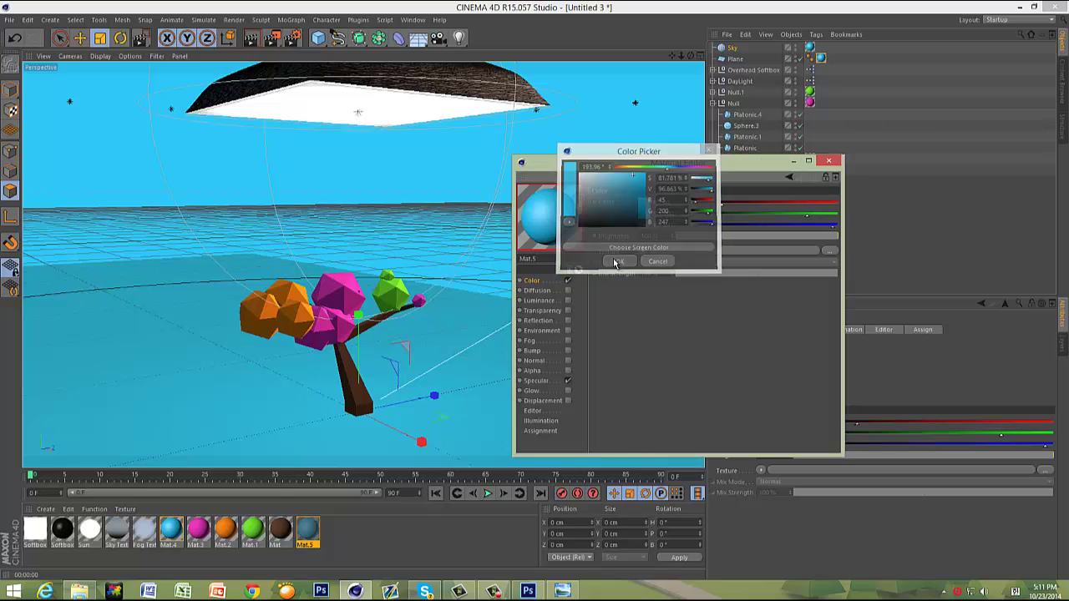
Step: Turn Mat.5's luminance back on and lower its brightness to 18%
left_click(552, 292)
left_click(568, 301)
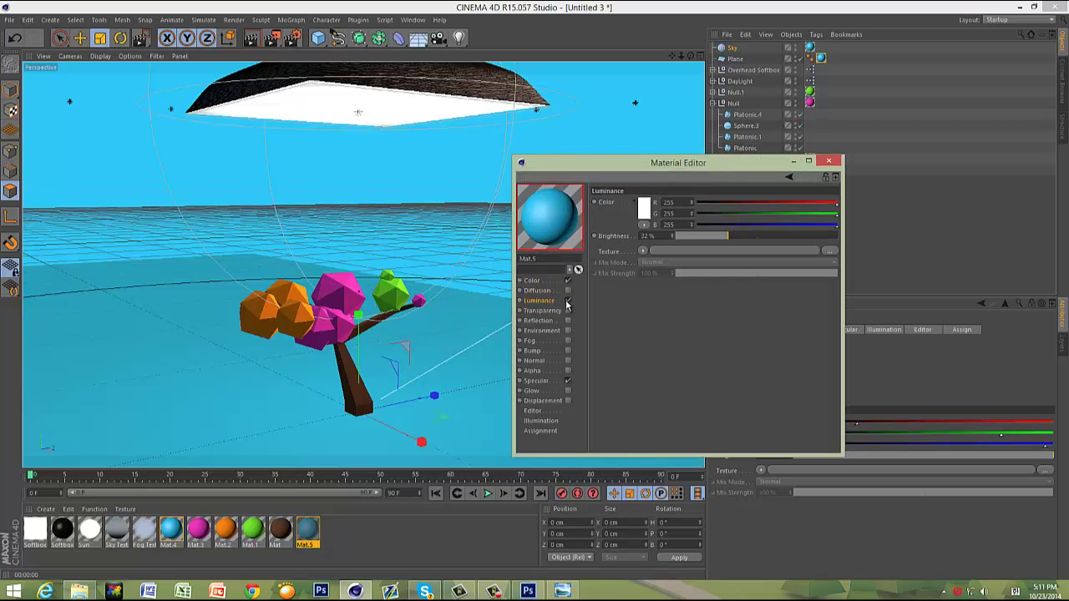
left_click_drag(707, 234, 698, 237)
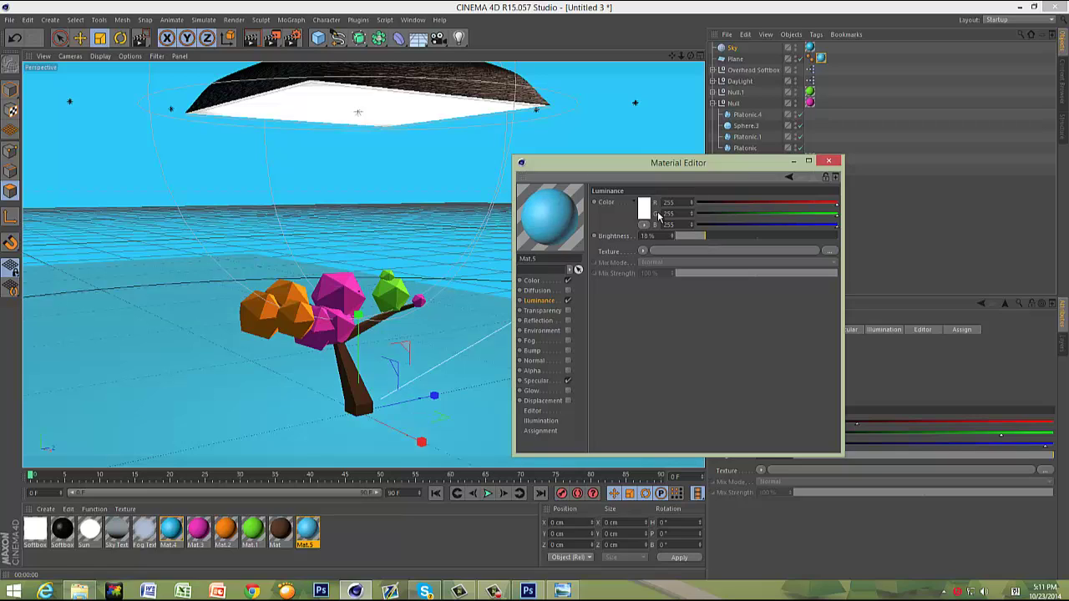
Step: Set Mat.5's luminance colour to R 45, G 200, B 247 by sampling the viewport sky, and close the material's settings
left_click_drag(820, 209, 819, 209)
left_click(648, 210)
left_click(664, 249)
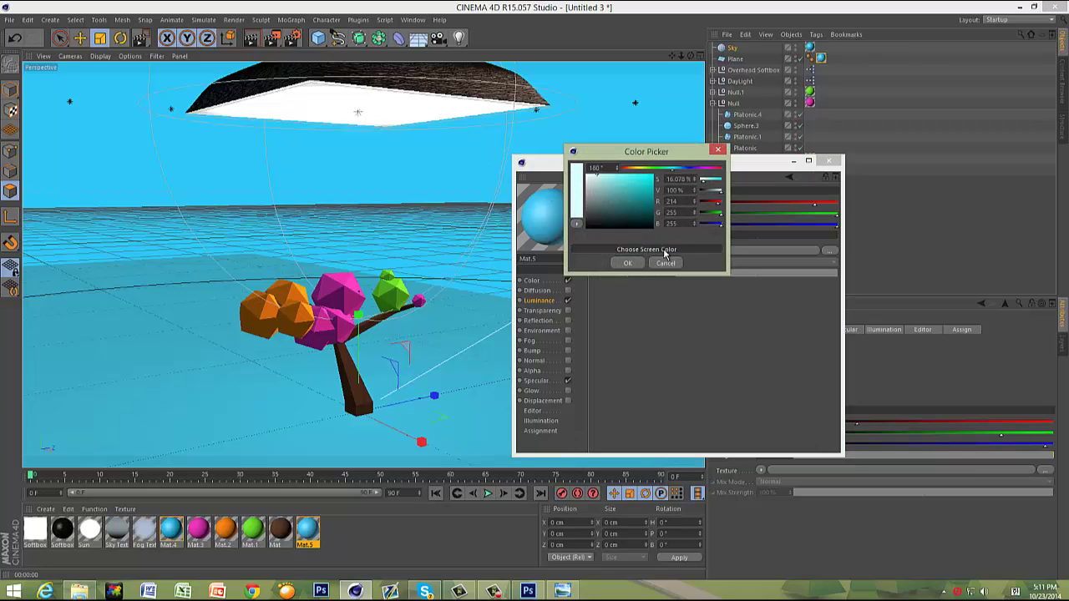
left_click(469, 156)
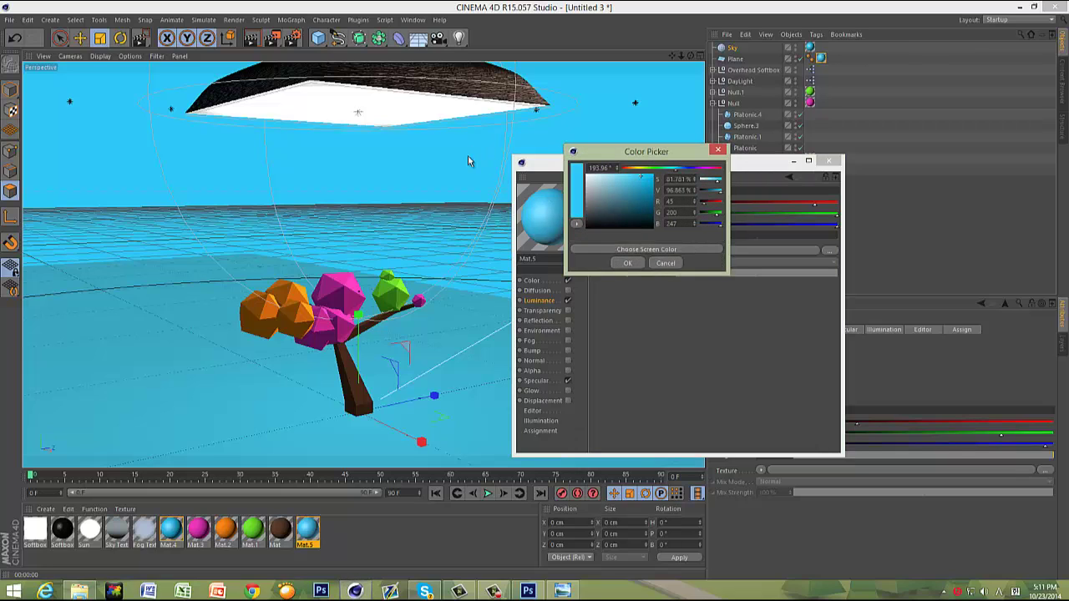
left_click(631, 263)
left_click(827, 160)
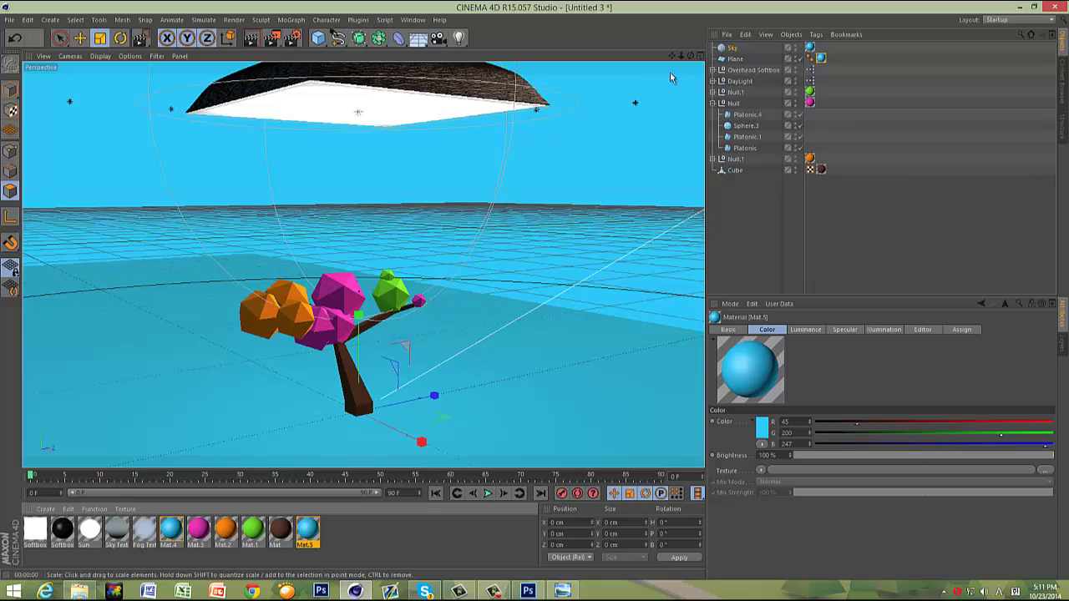
Step: Render the scene from another angle to check how the ground plane blends with the sky
left_click_drag(691, 56, 667, 108)
key("ctrl+r")
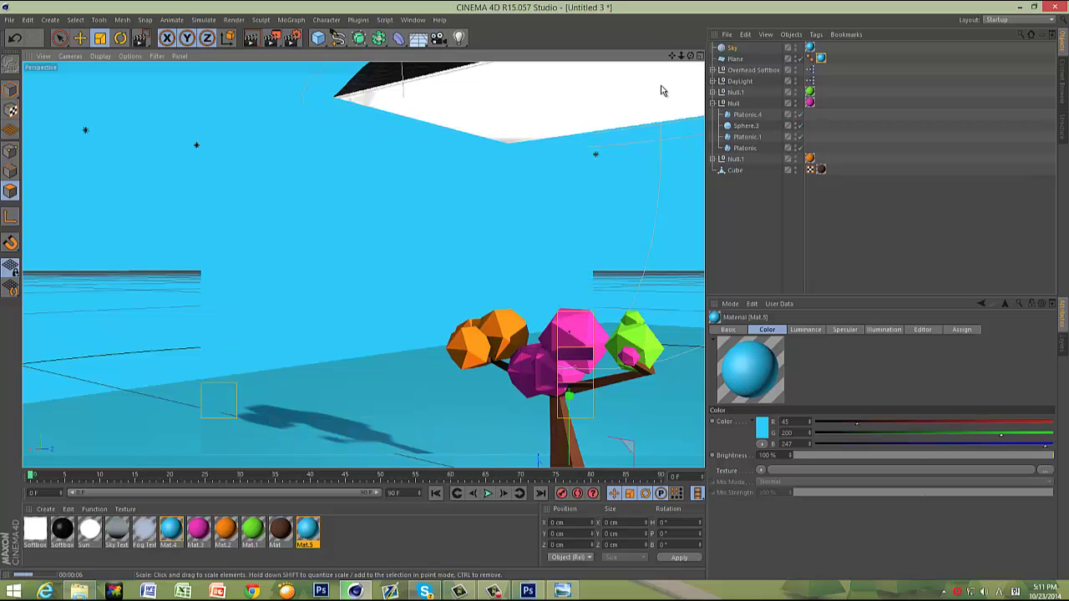
left_click_drag(691, 57, 535, 292)
Step: Disable Seen By Camera in the Overhead Softbox controls
left_click(738, 70)
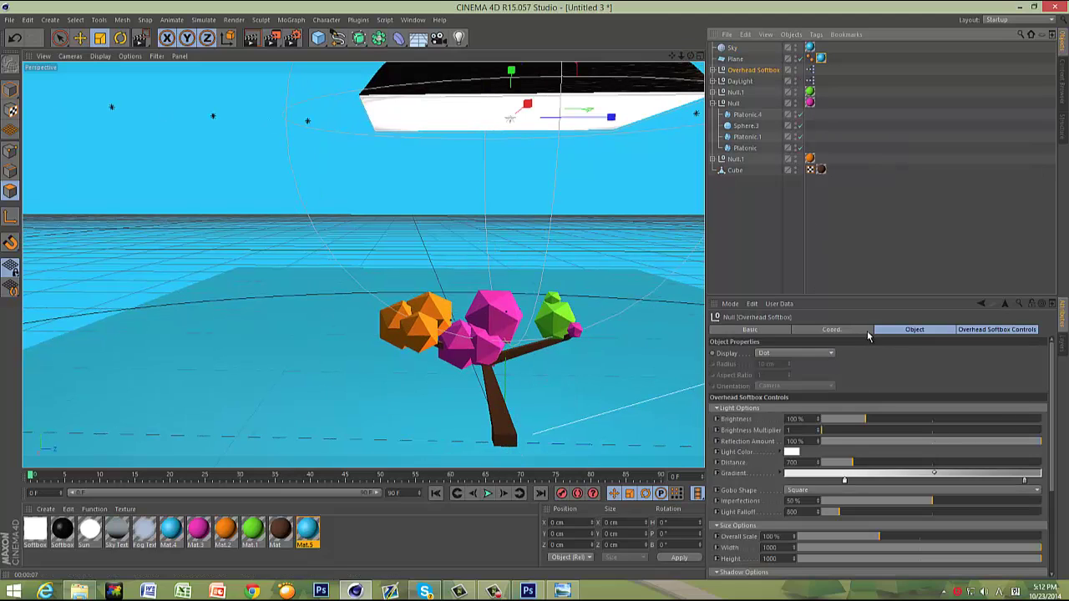
left_click(902, 332)
left_click(989, 330)
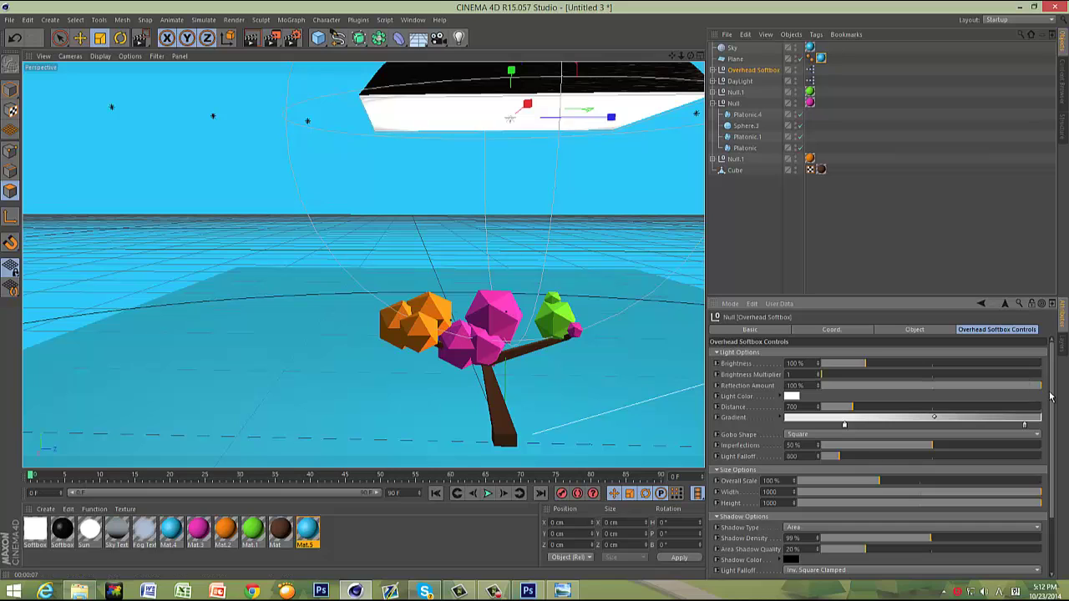
scroll(813, 568, "down", 5)
left_click(788, 531)
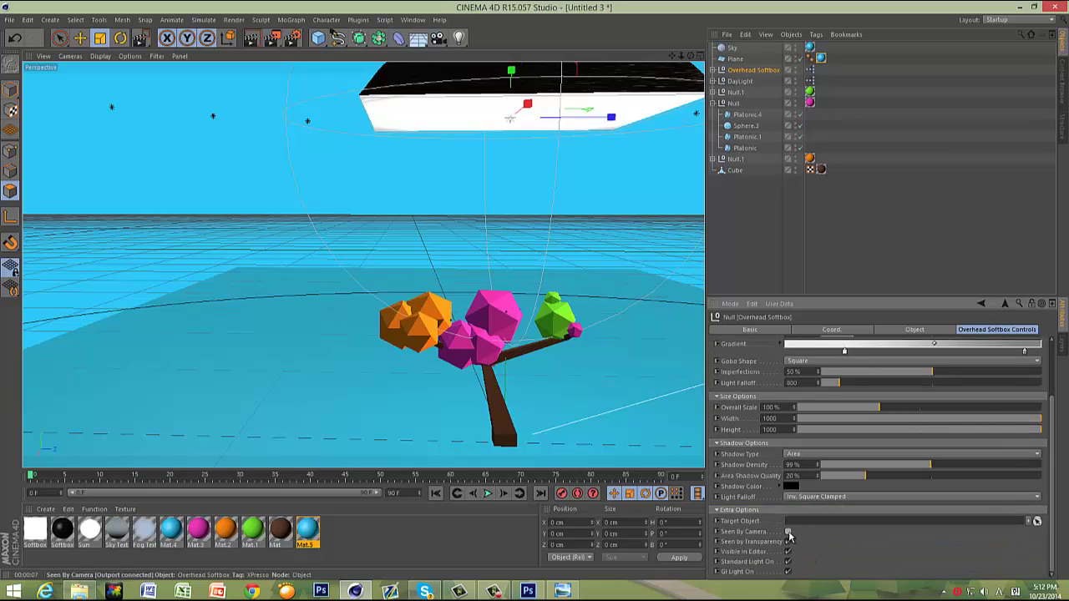
Step: Render a region over the overhead softbox to check its visibility, and clear the object selection
left_click_drag(416, 354, 503, 67, "alt")
left_click_drag(269, 41, 322, 47)
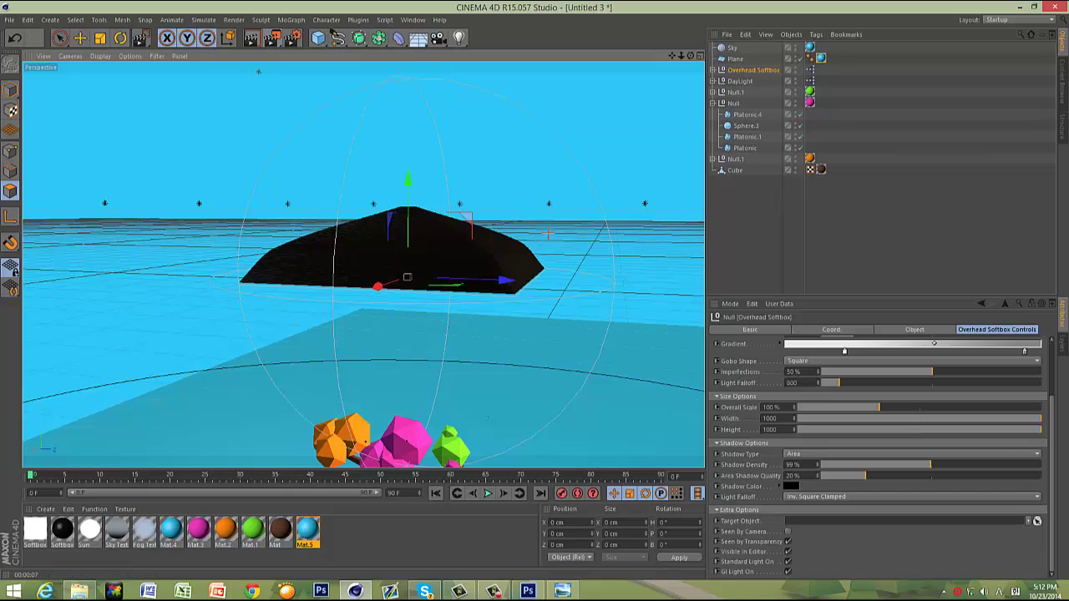
left_click_drag(553, 279, 417, 231)
left_click(782, 282)
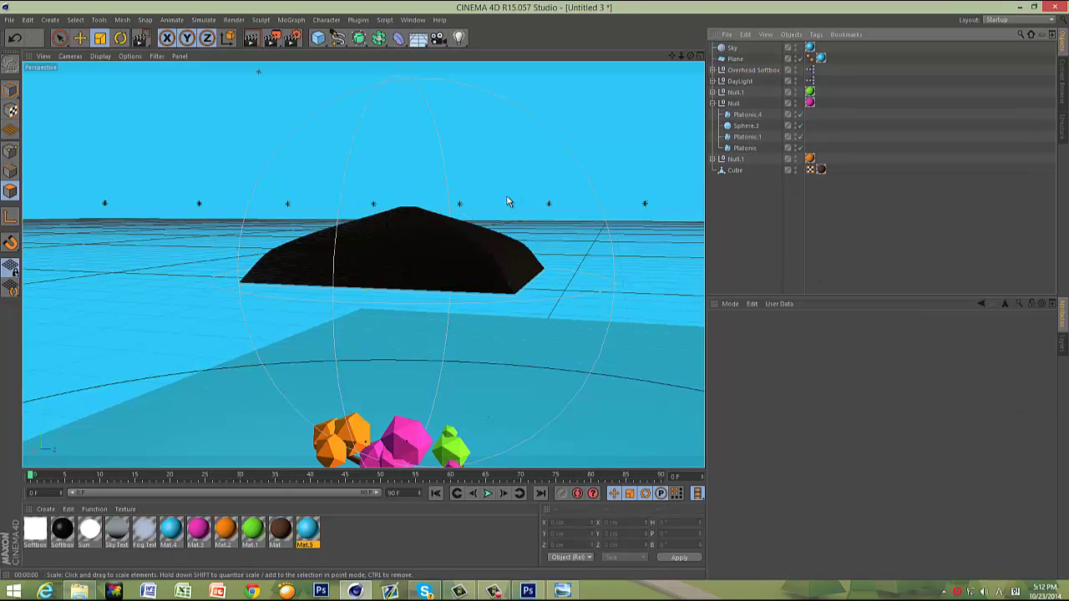
Step: Add an omni light to the scene and move it up and out beyond the green side of the tree
scroll(506, 211, "down", 1)
scroll(507, 211, "up", 2)
left_click_drag(691, 57, 537, 289)
left_click(458, 38)
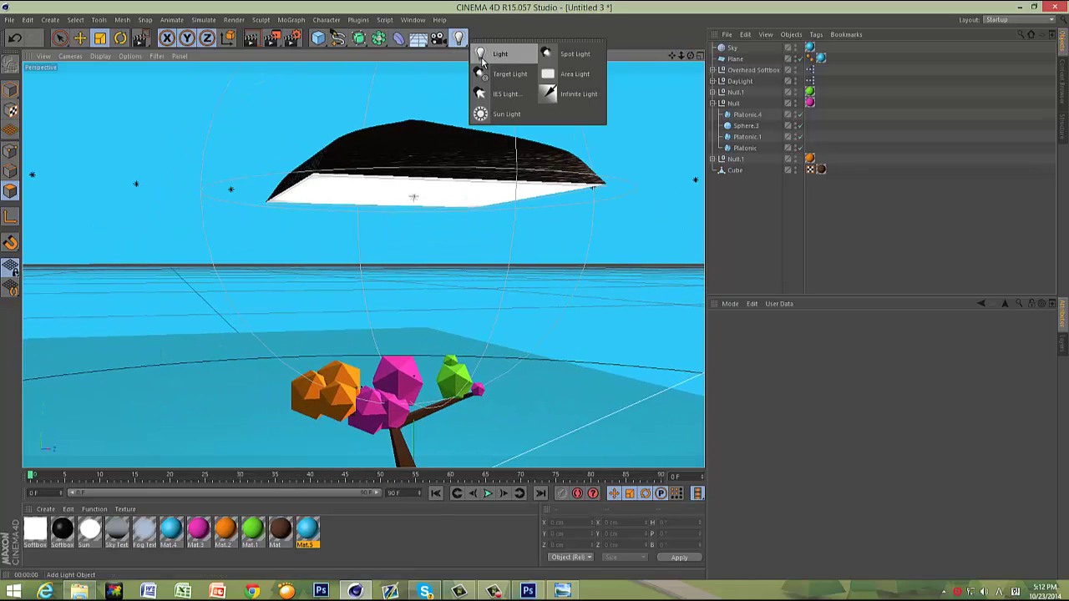
left_click(493, 54)
key("e")
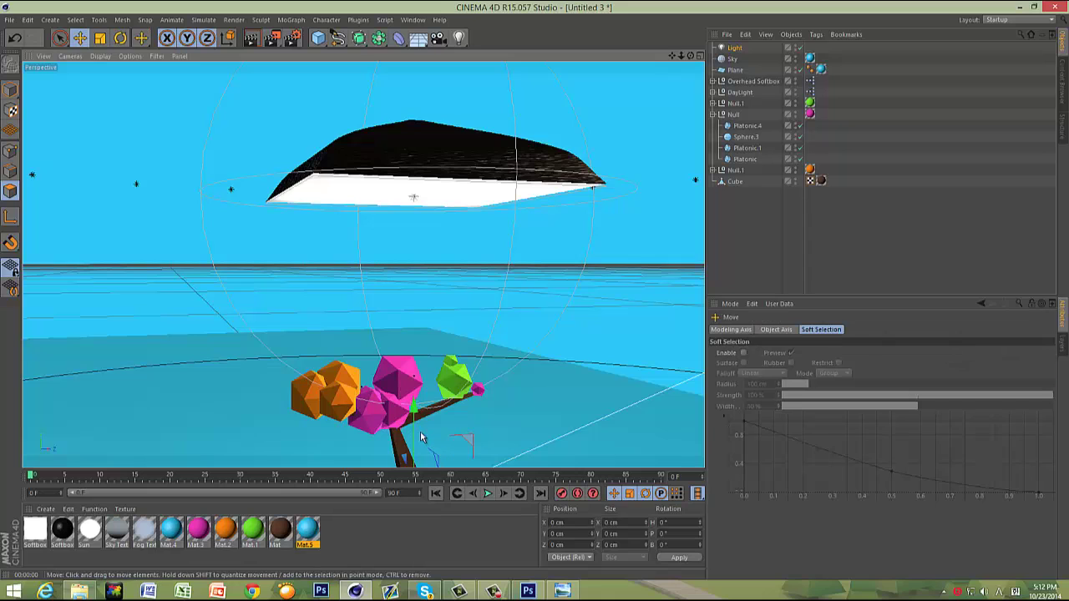
left_click_drag(414, 410, 694, 259)
left_click_drag(624, 182, 539, 284)
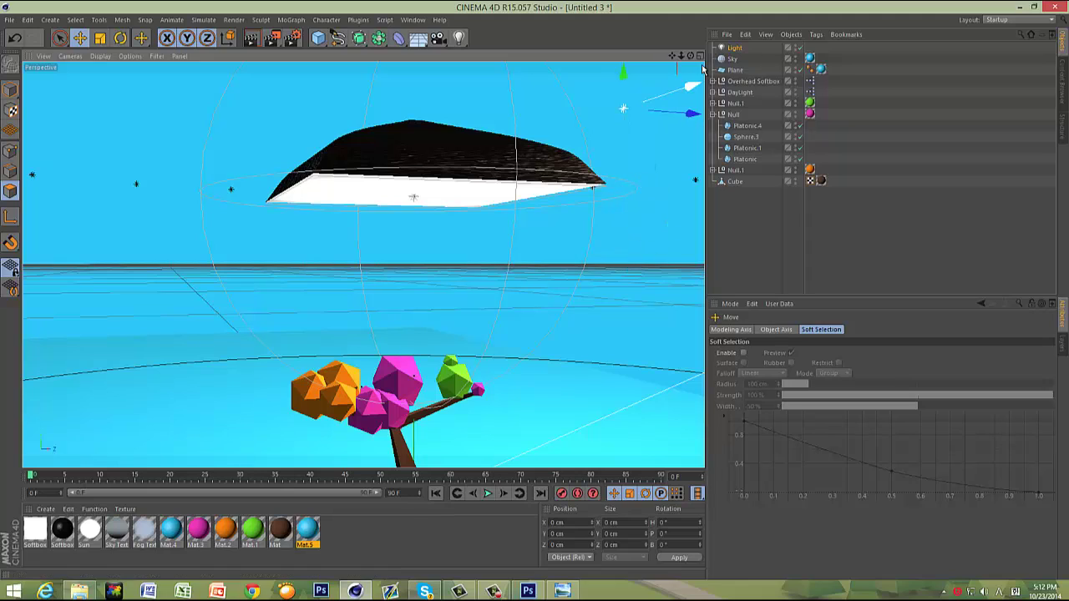
Step: Frame the whole tree with the ground and sky for the render, and undo the light's last move
left_click_drag(691, 56, 535, 290)
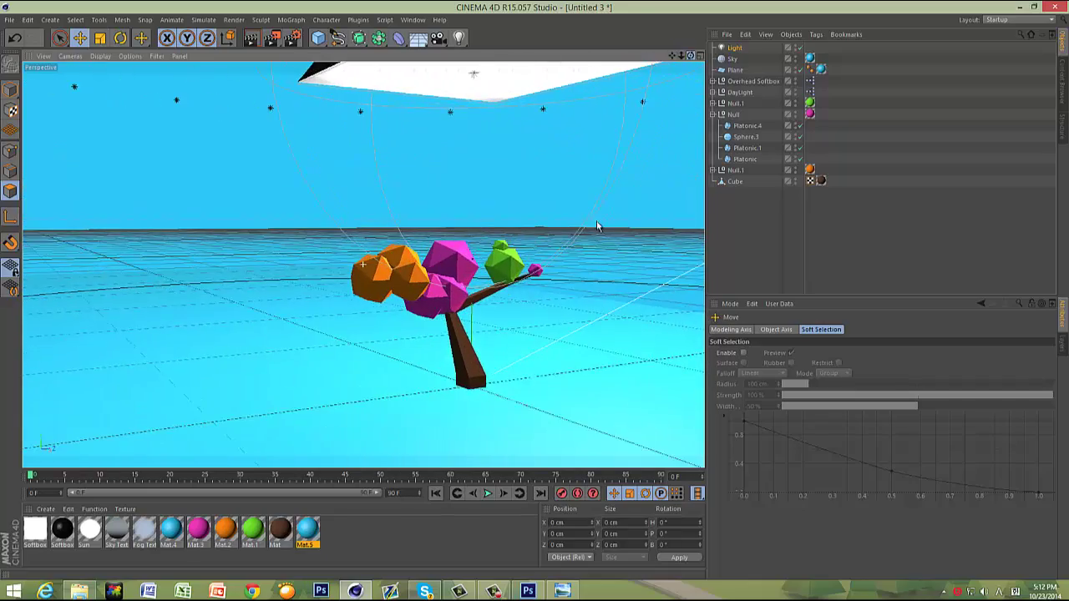
scroll(593, 227, "up", 4)
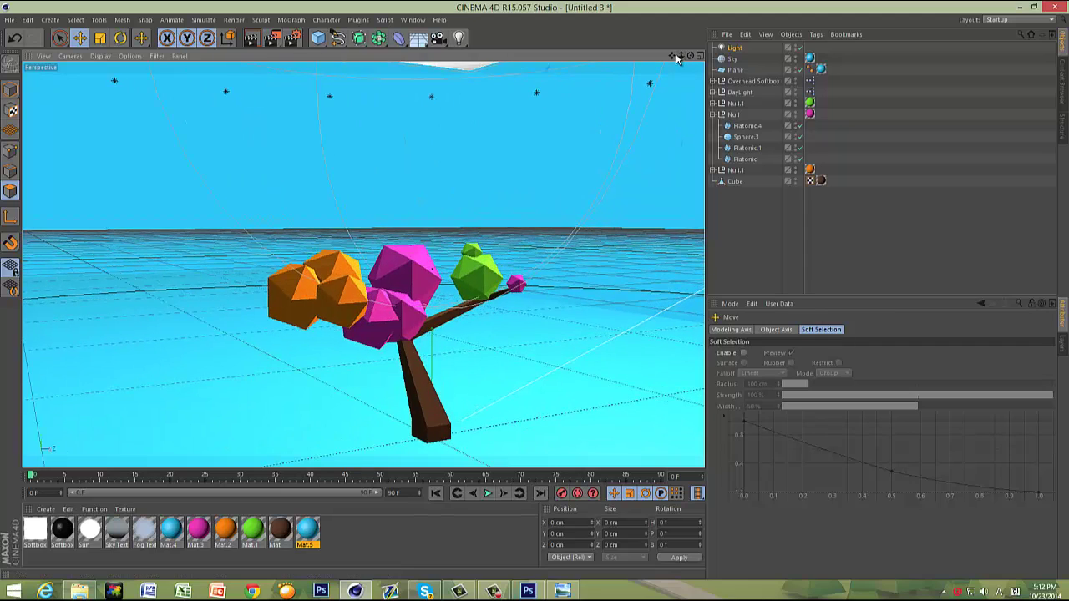
left_click_drag(672, 56, 535, 291)
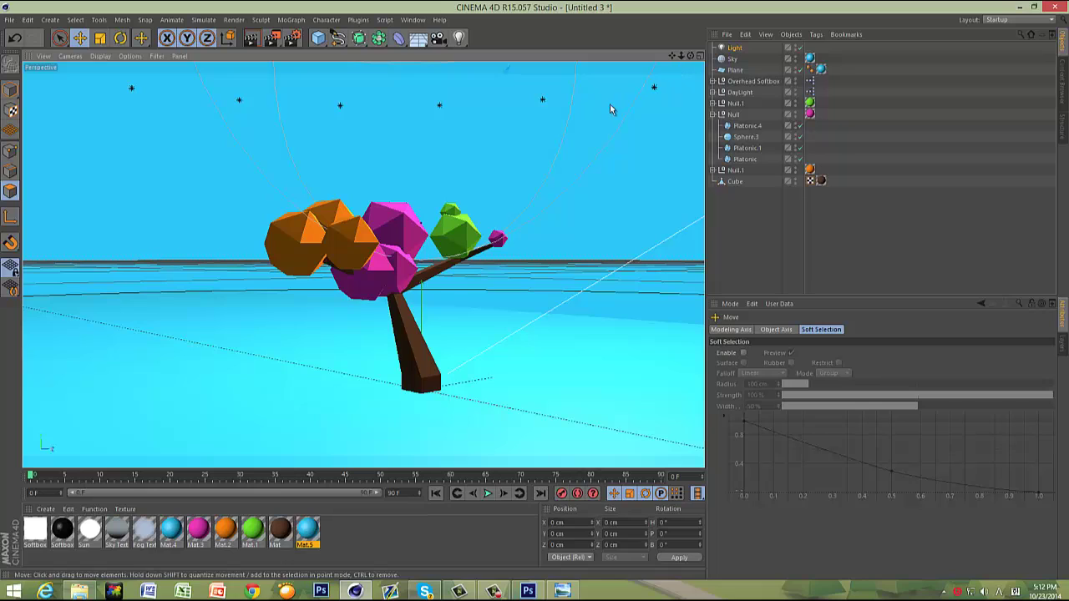
key("ctrl+z")
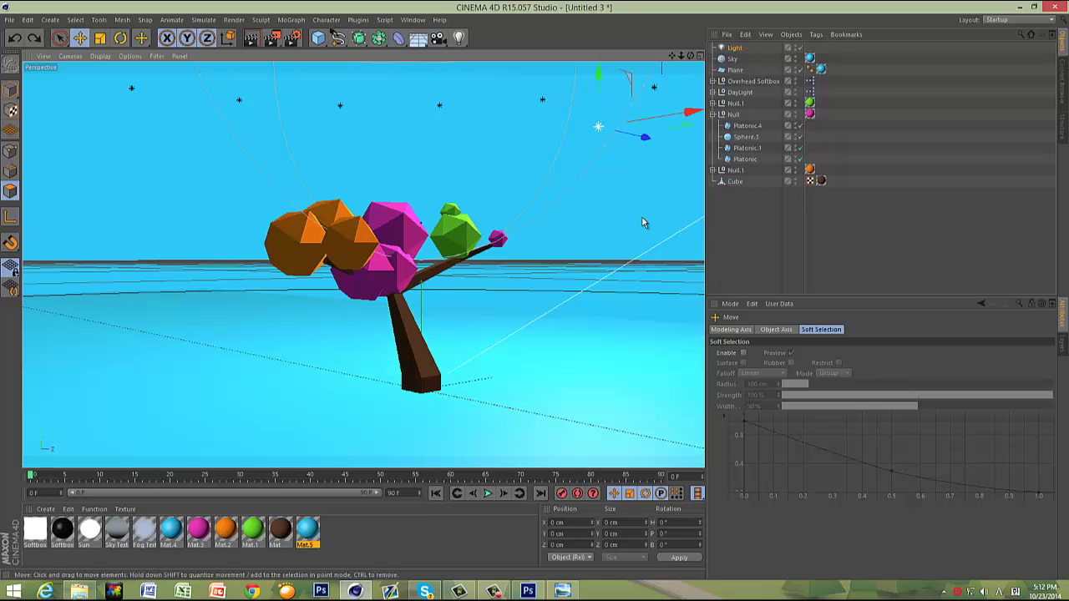
Step: Set the new light's visible light to Volumetric and its intensity to 56 %, keeping the Omni type
left_click(734, 48)
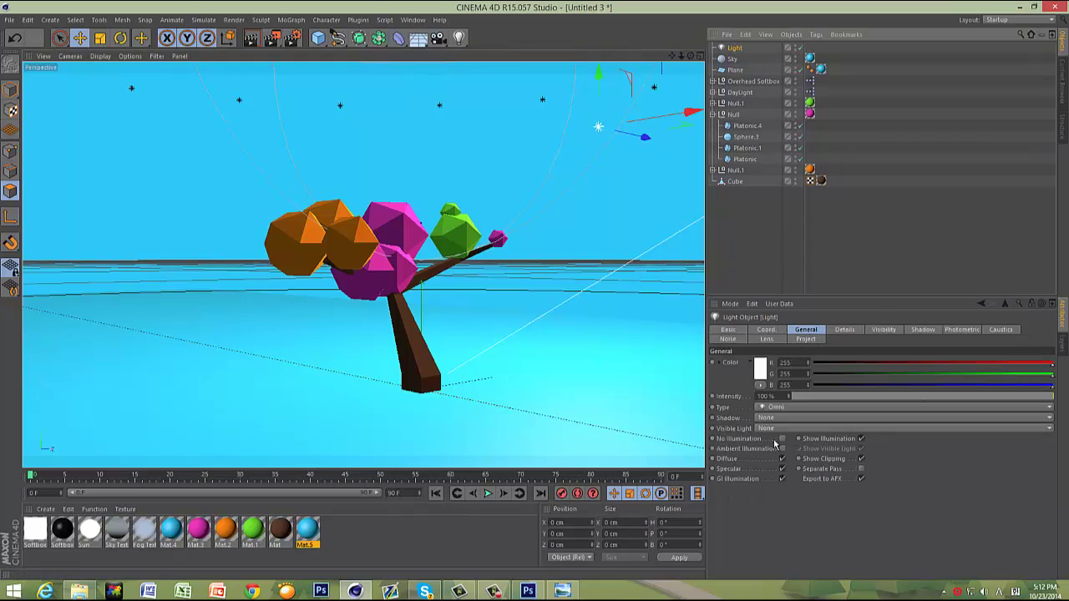
left_click(773, 429)
left_click(760, 467)
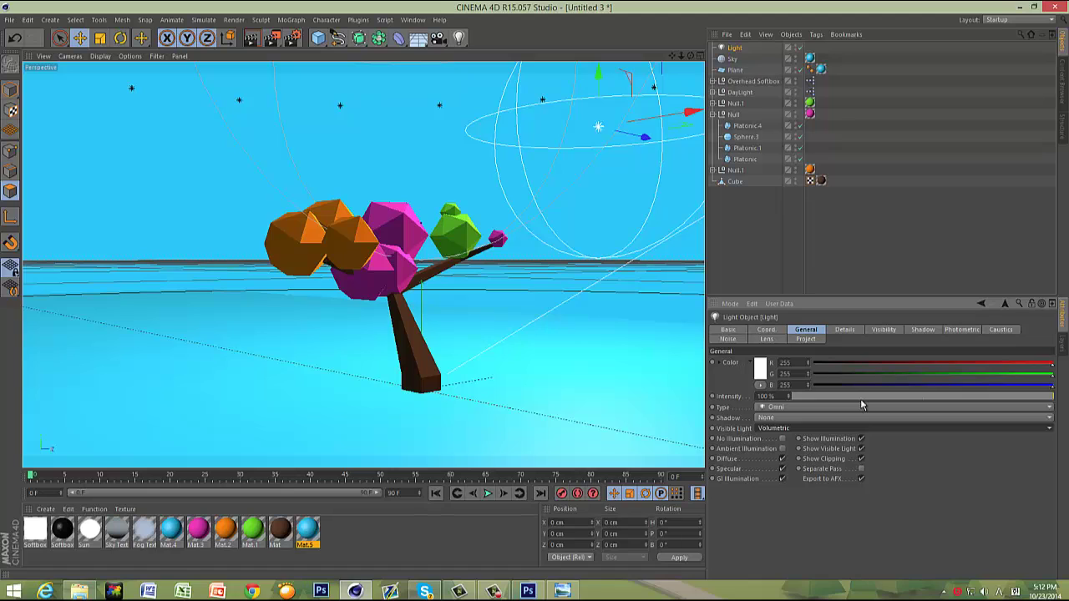
left_click_drag(862, 405, 939, 406)
left_click(938, 409)
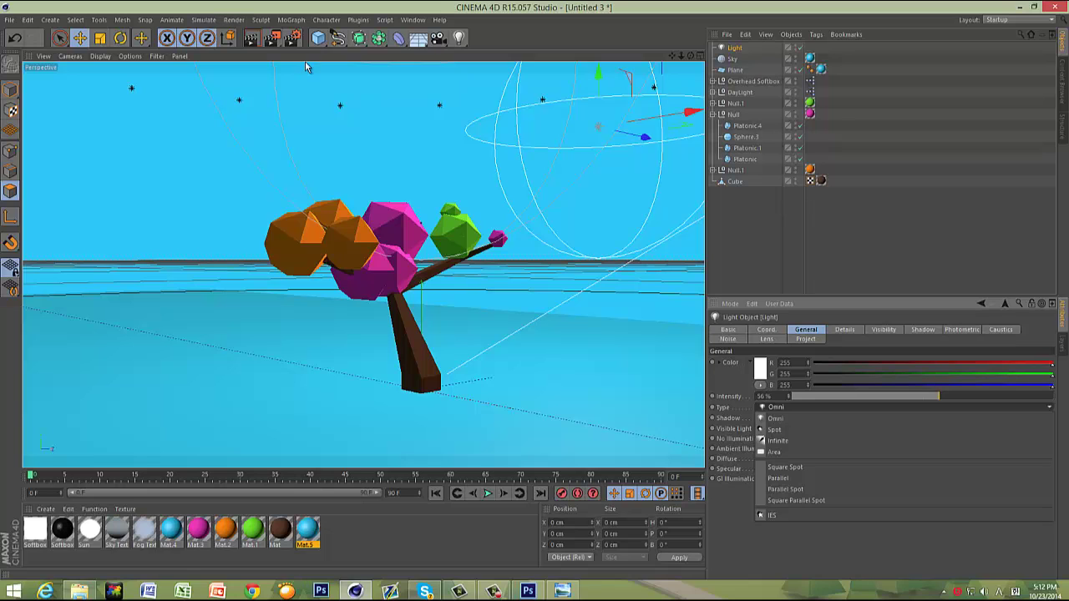
left_click(747, 224)
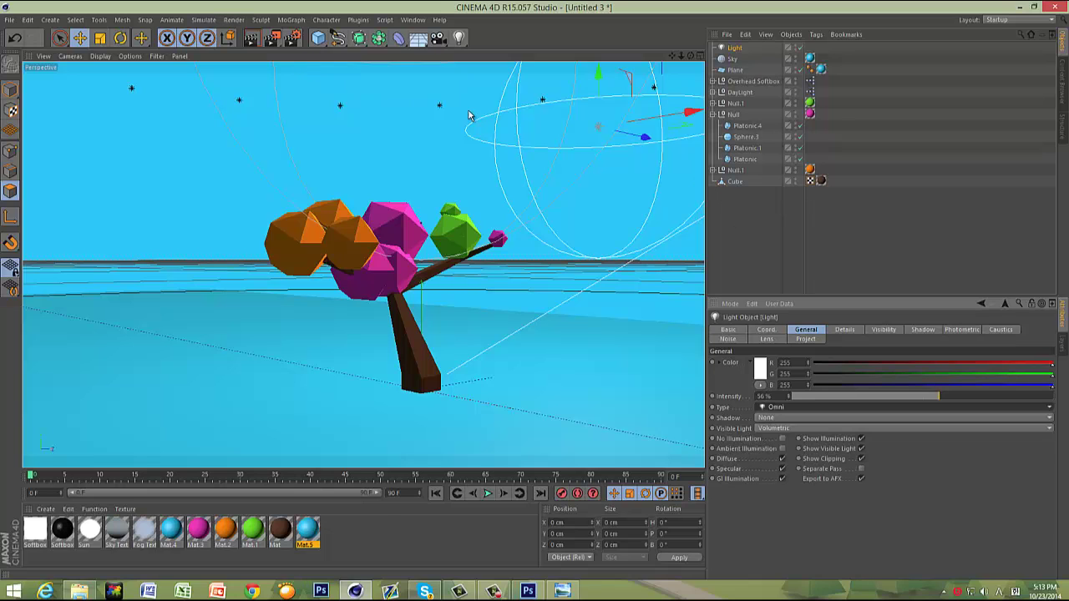
Step: Configure the render to save as a PNG file named ty on the Desktop, and close the render settings
left_click(292, 39)
left_click(87, 59)
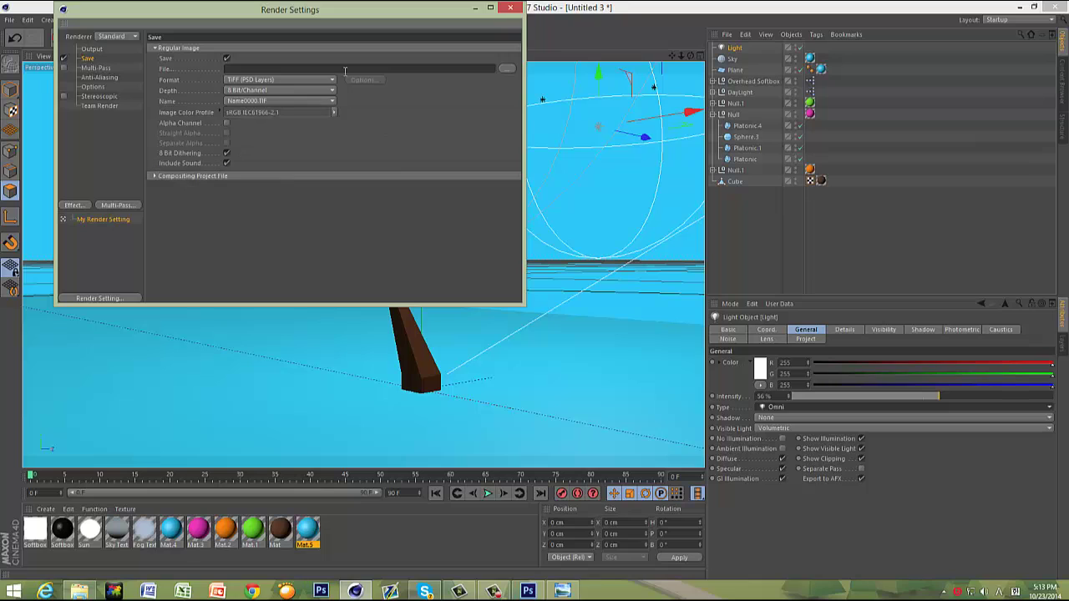
left_click(305, 80)
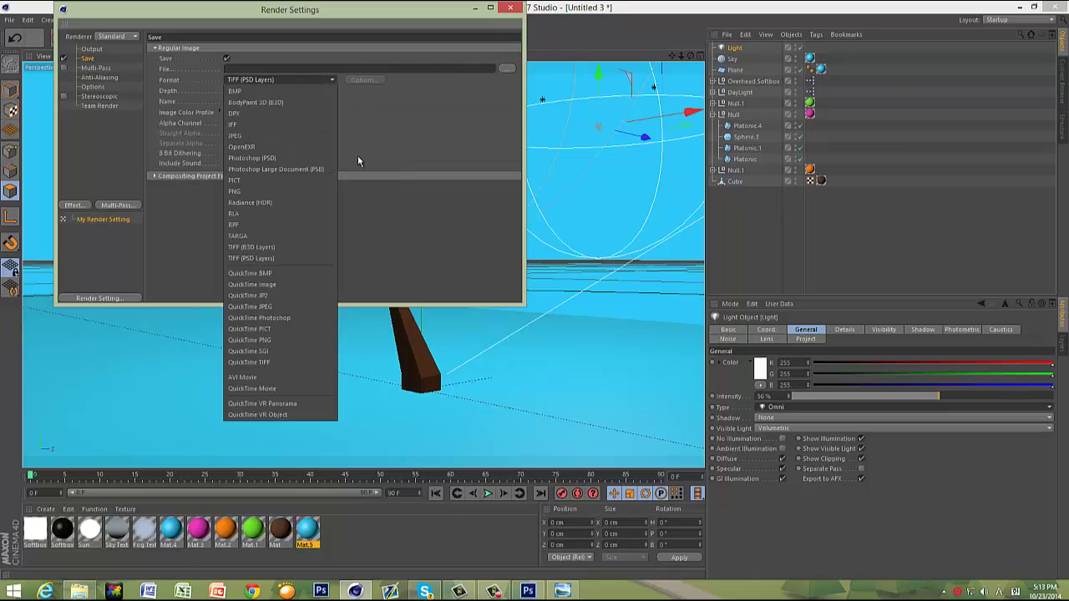
left_click(251, 191)
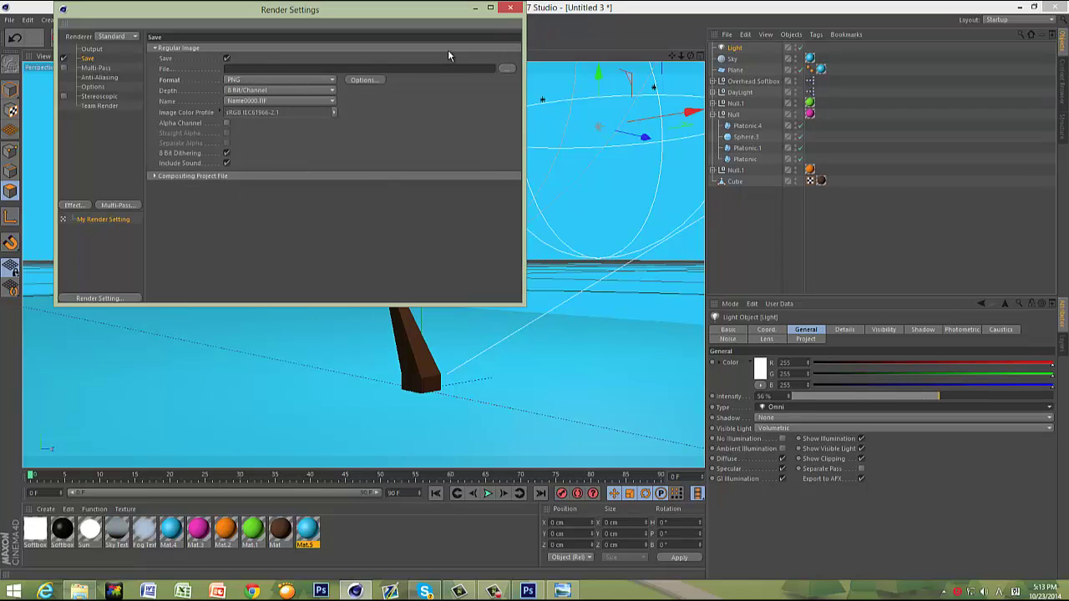
left_click(507, 68)
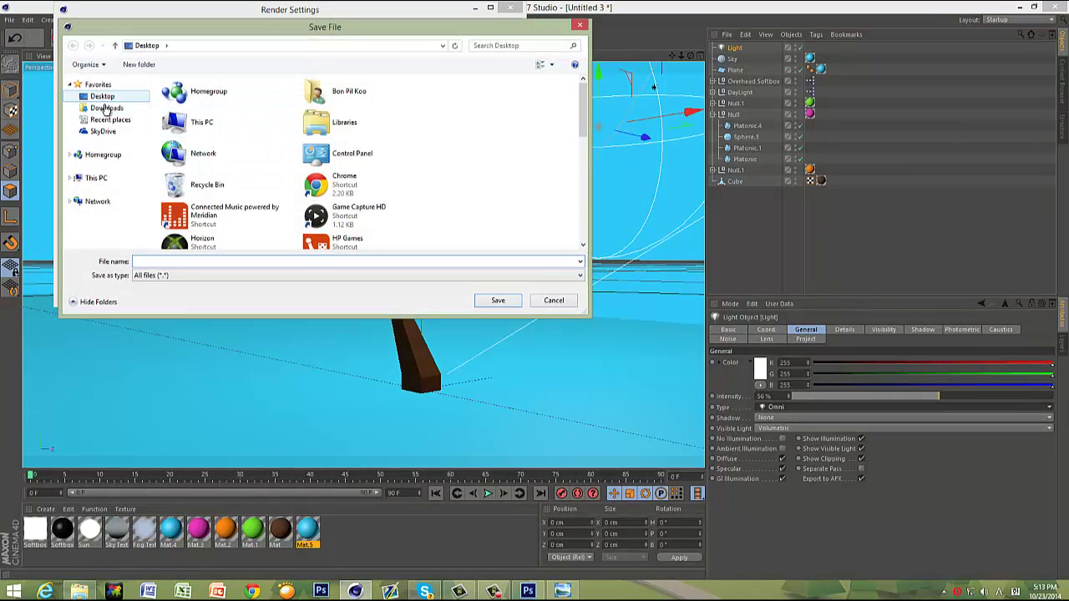
left_click(429, 262)
type("ty")
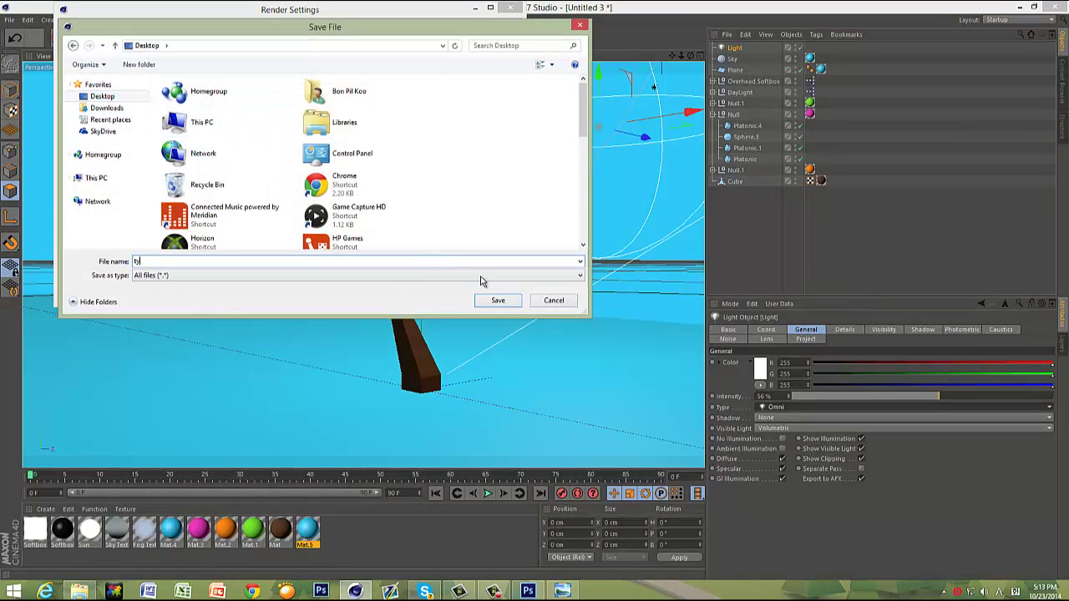
left_click(497, 301)
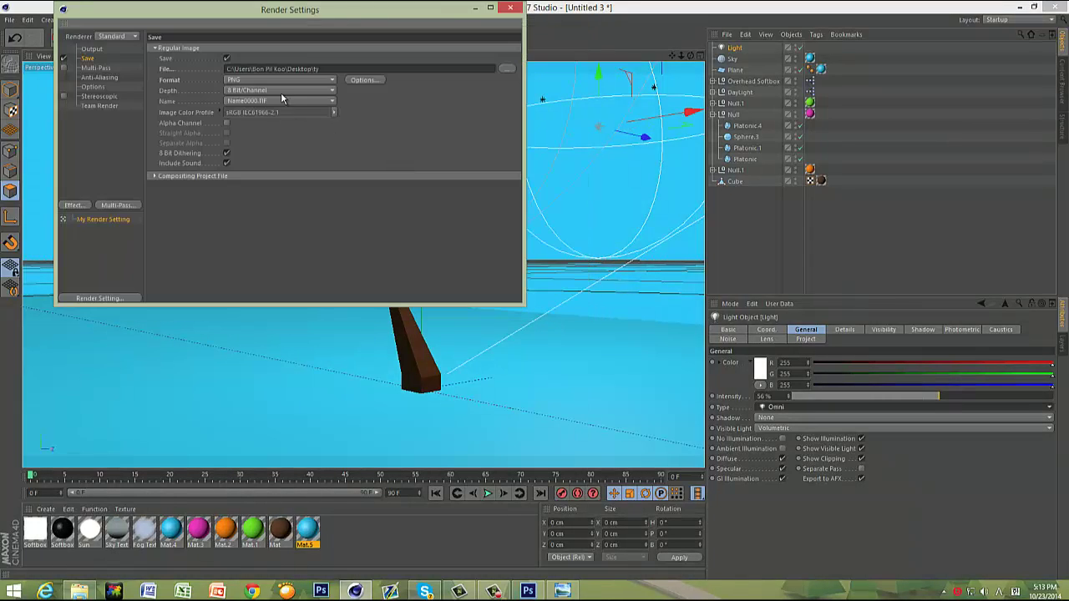
left_click(510, 8)
Step: Render the scene to the Picture Viewer, then view the saved ty image from the desktop and close it
left_click(273, 38)
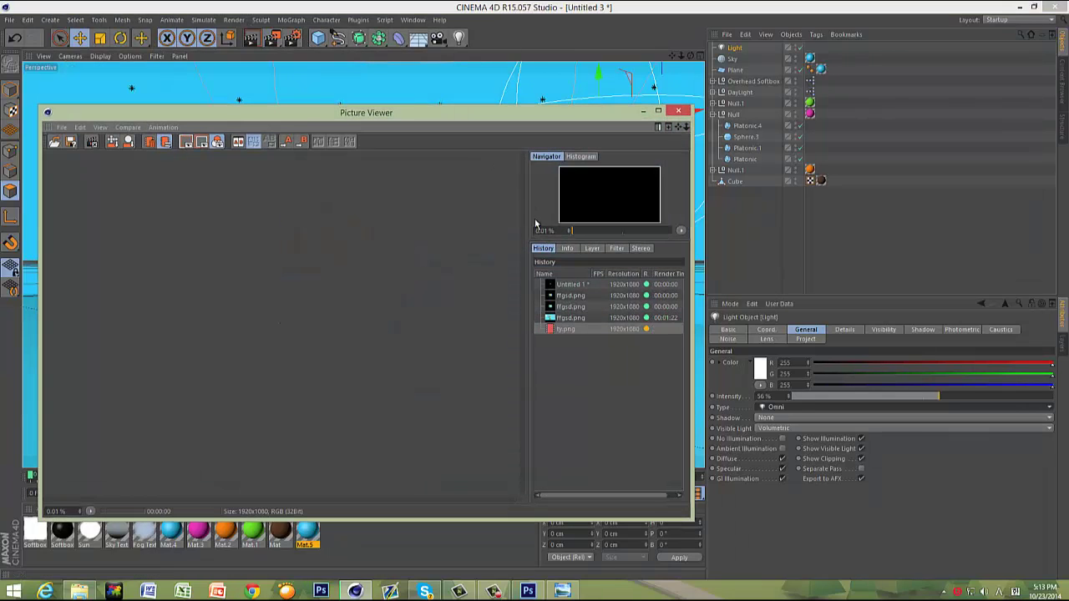
left_click(494, 591)
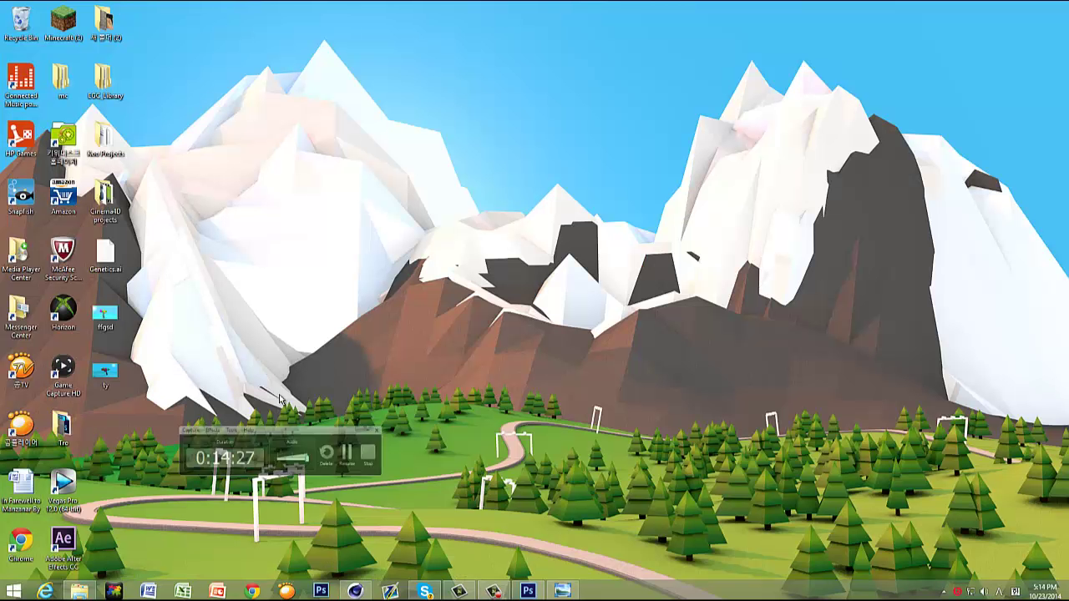
double_click(105, 371)
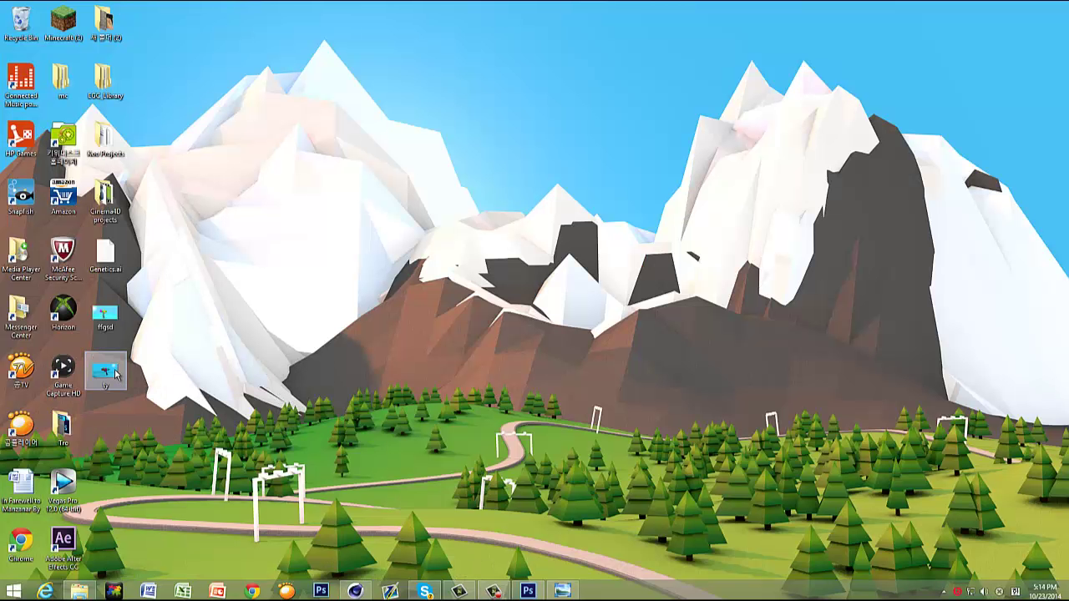
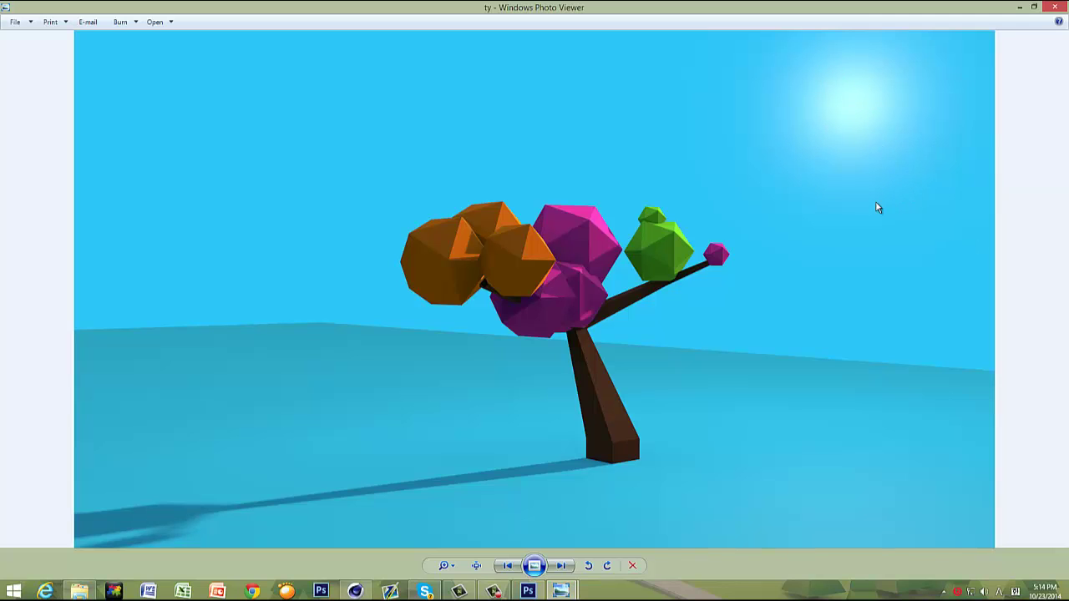
left_click(1051, 7)
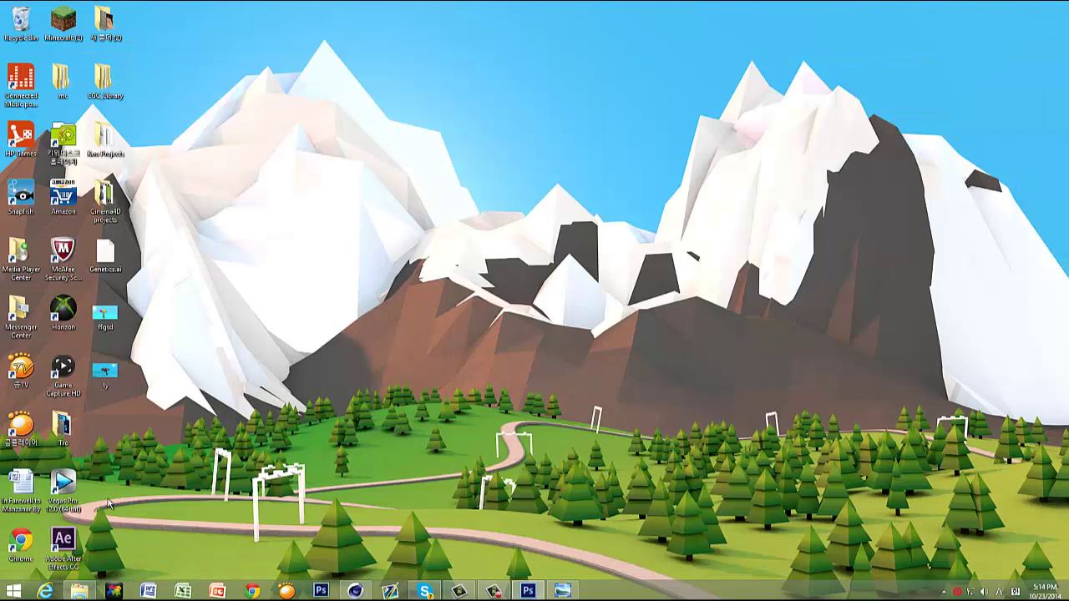
Step: Switch to Photoshop and create a new 1920 × 1080 pixel RGB document at 300 pixels/inch with transparent background contents
left_click(528, 591)
left_click(31, 9)
left_click(38, 21)
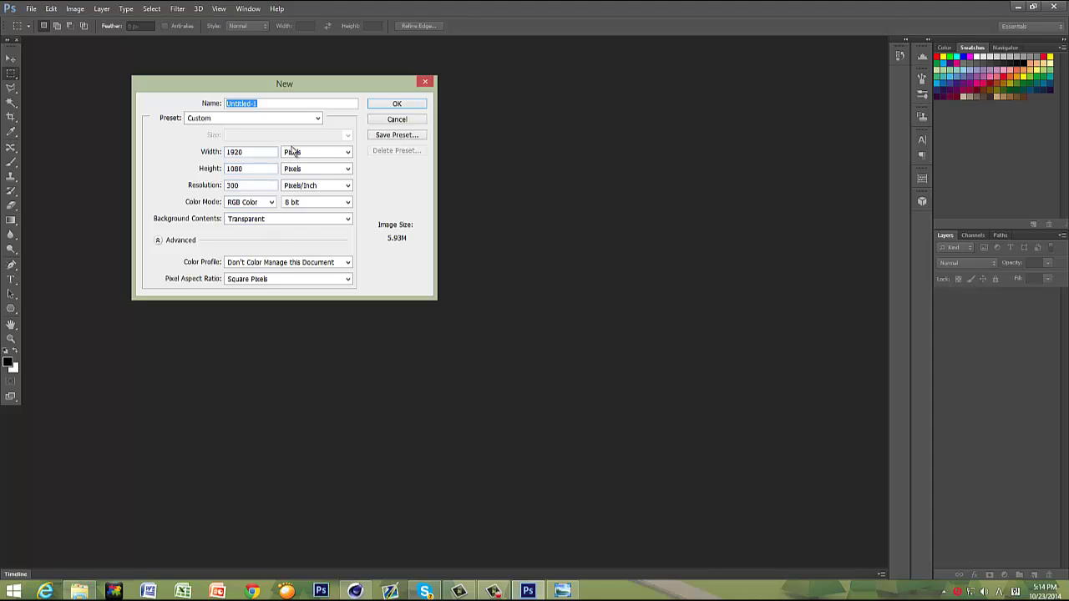
left_click(396, 105)
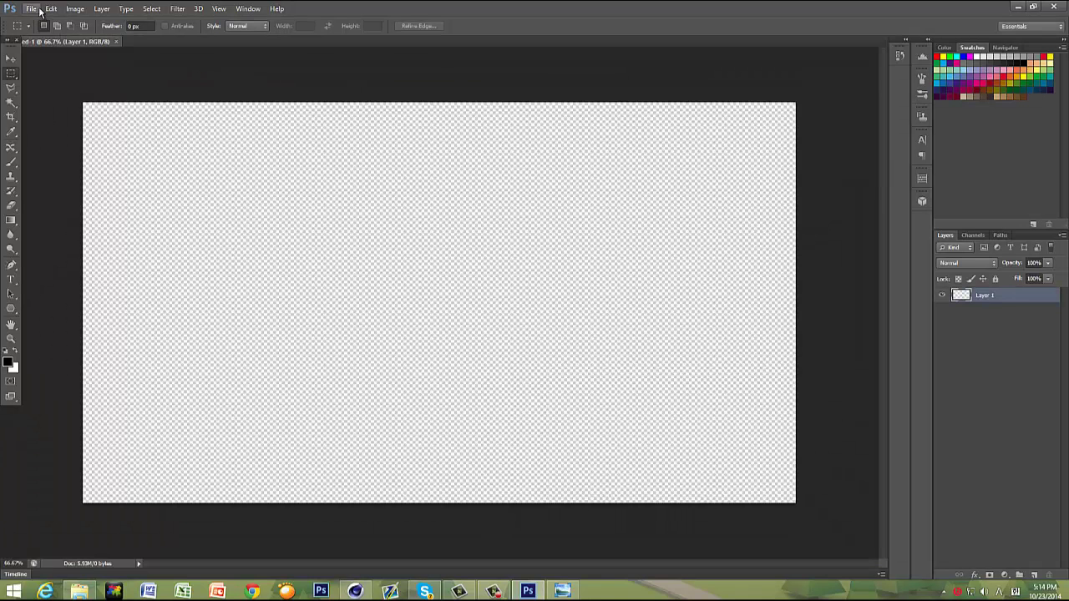
Step: Place the ty PNG image from the Desktop into the new document
left_click(31, 8)
left_click(56, 190)
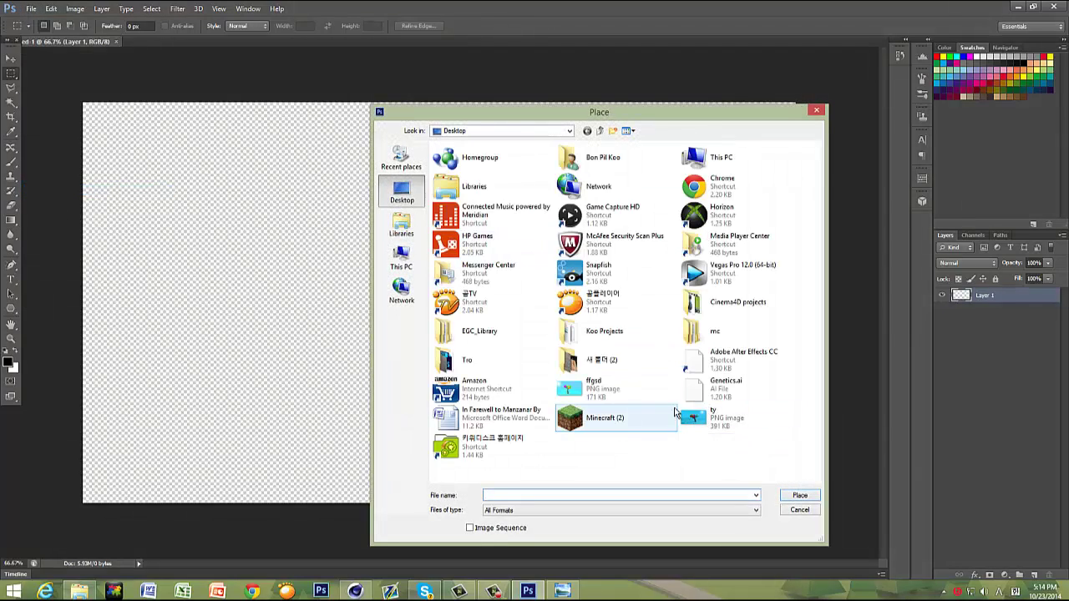
left_click(706, 424)
double_click(706, 424)
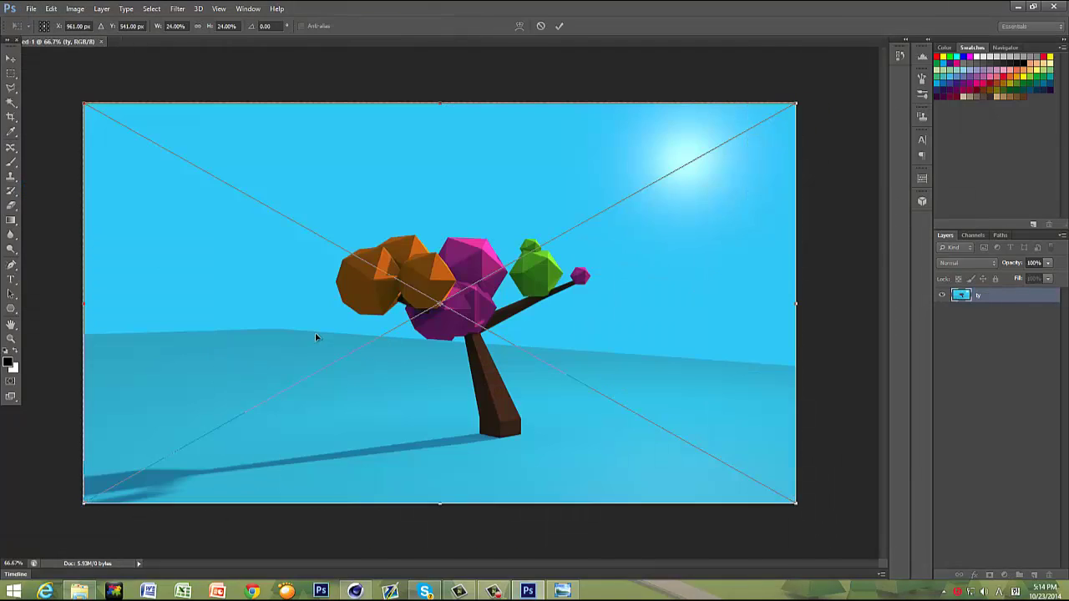
key("Return")
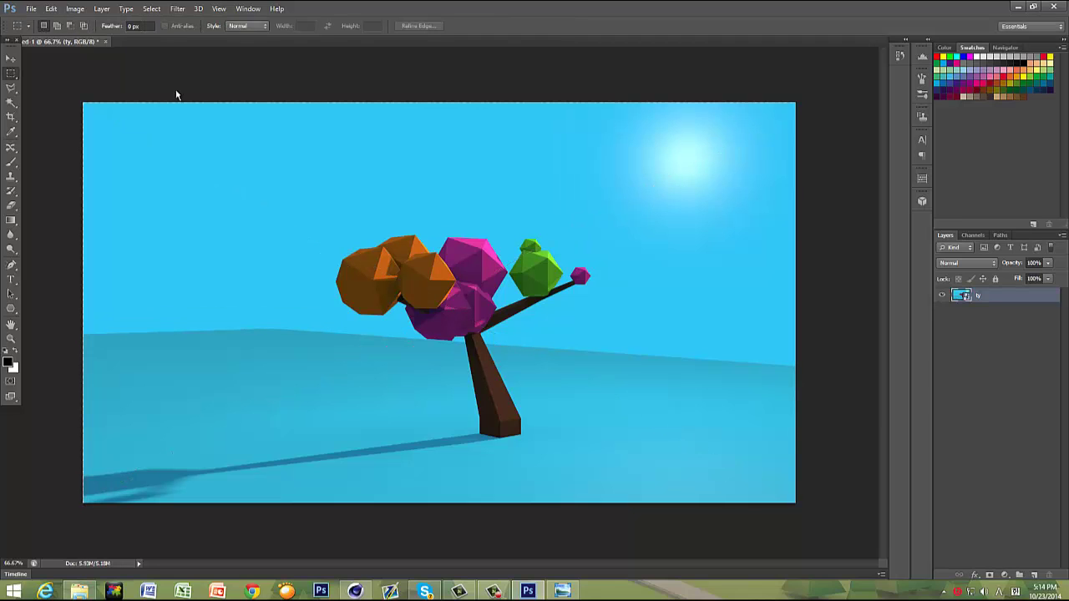
Step: Place the ffgsd PNG image from the Desktop and delete the ty layer
left_click(30, 9)
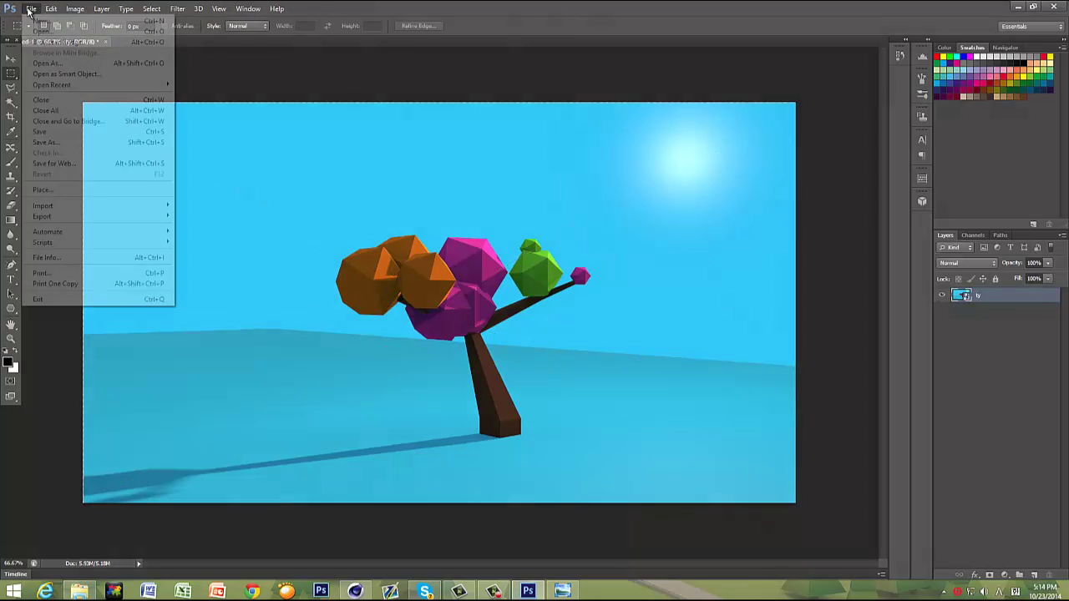
left_click(46, 189)
double_click(582, 386)
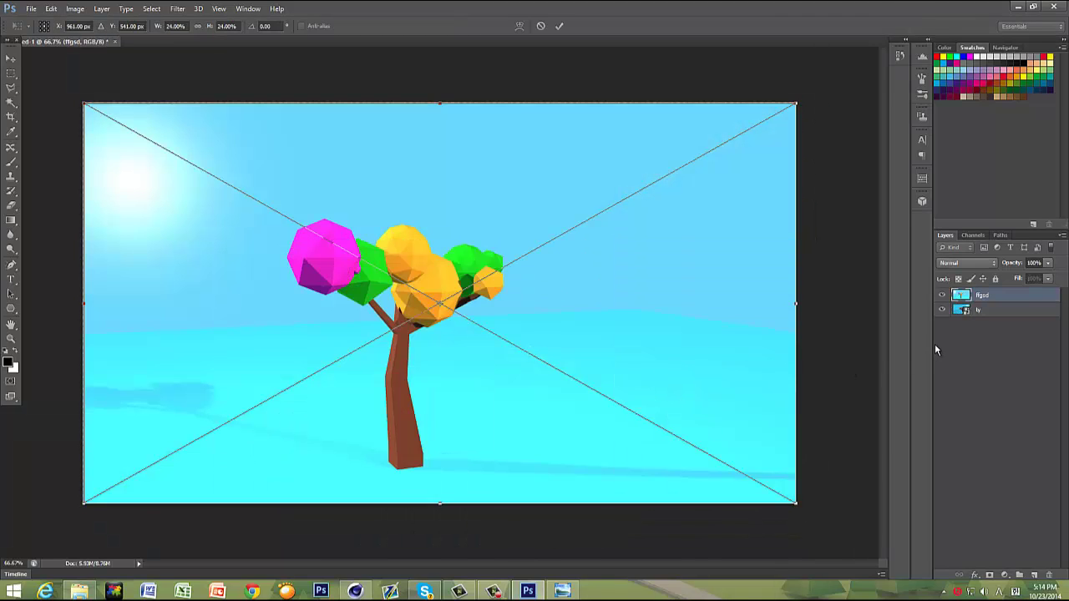
key("Return")
left_click(1021, 315)
key("Delete")
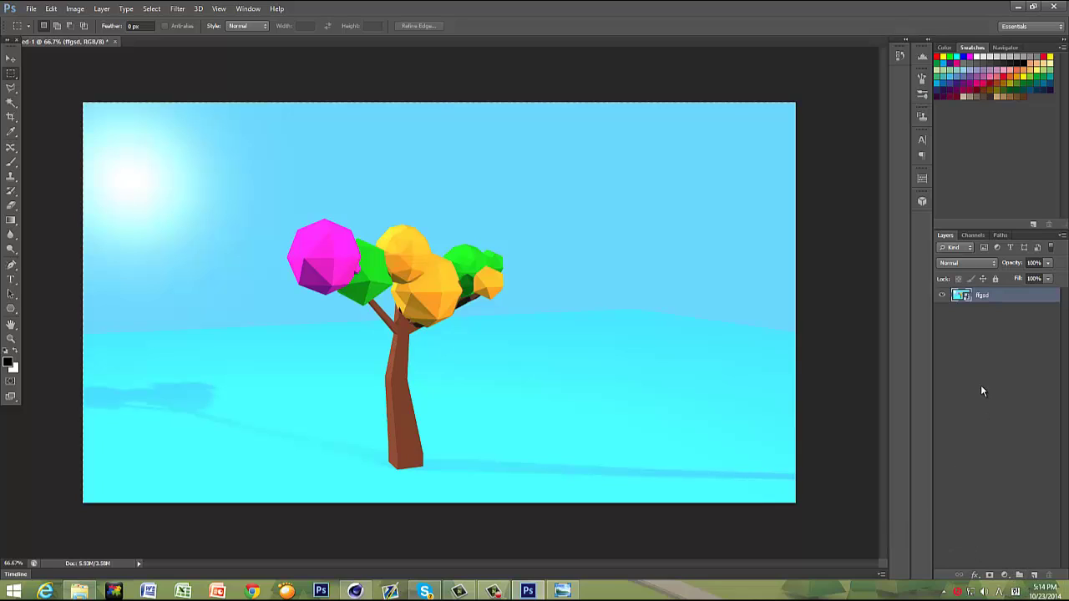
Step: Nudge the ffgsd image one pixel up and left to X 960 px, Y 540 px so it fills the canvas
key("ctrl+t")
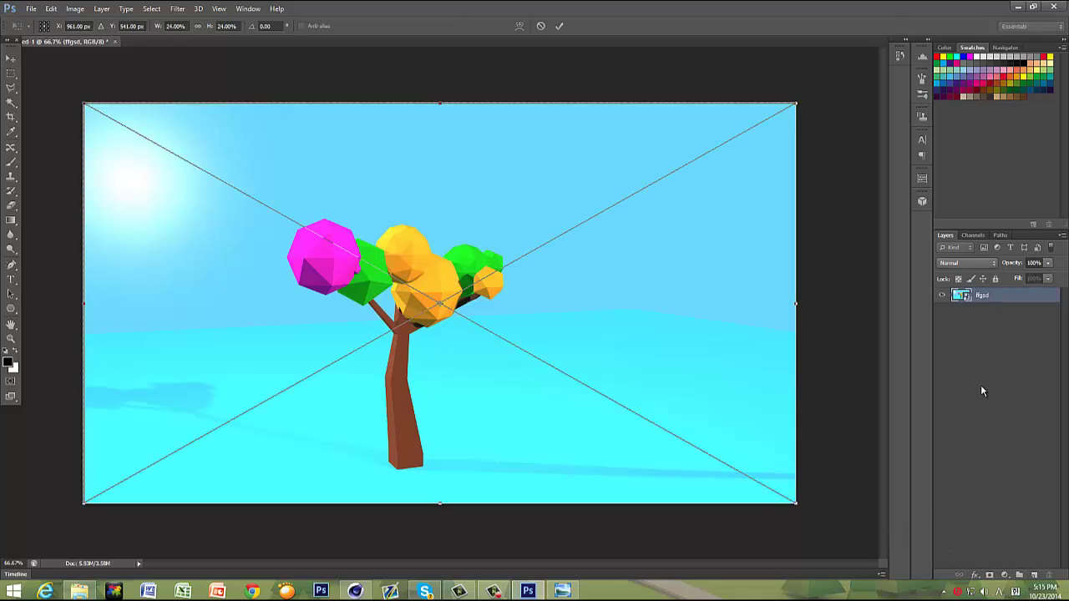
key("Up")
key("Left")
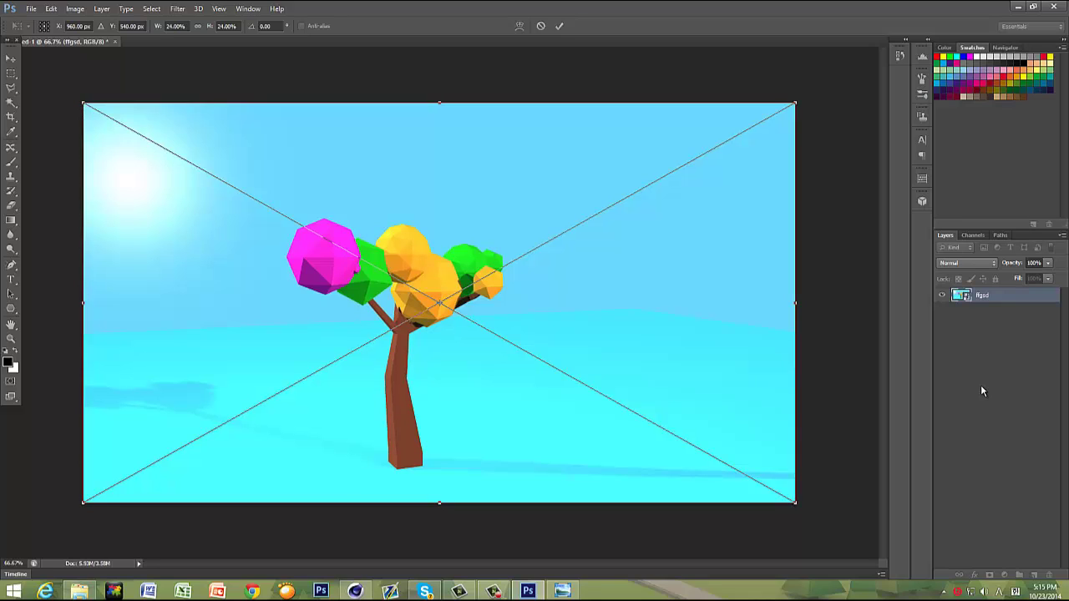
key("Return")
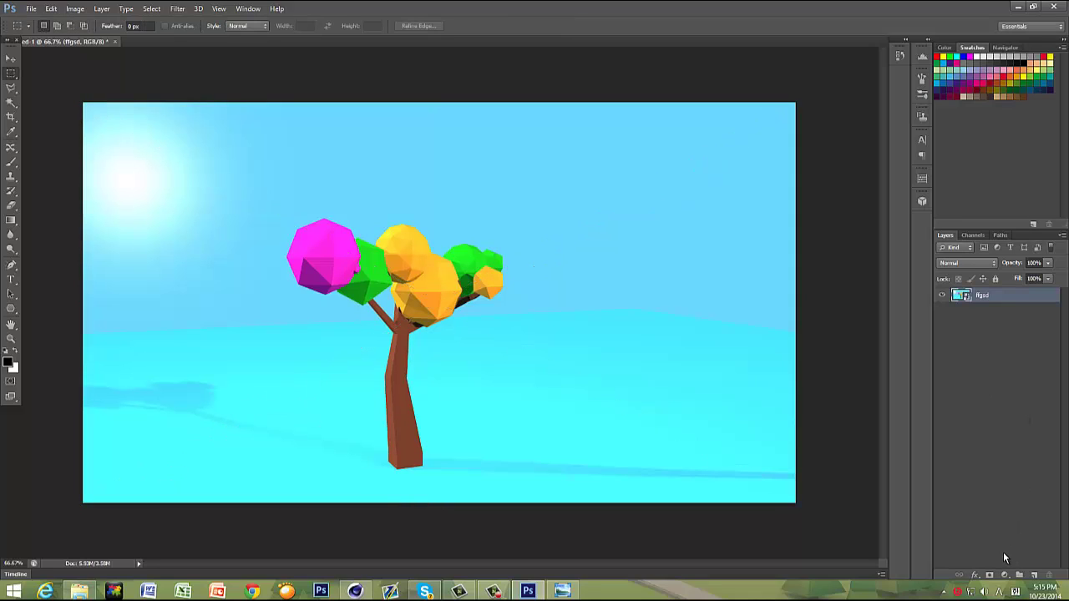
Step: Rasterize the ffgsd layer and delete its sky and ground areas using Magic Wand selections
right_click(986, 299)
left_click(913, 267)
left_click(10, 102)
left_click(528, 192)
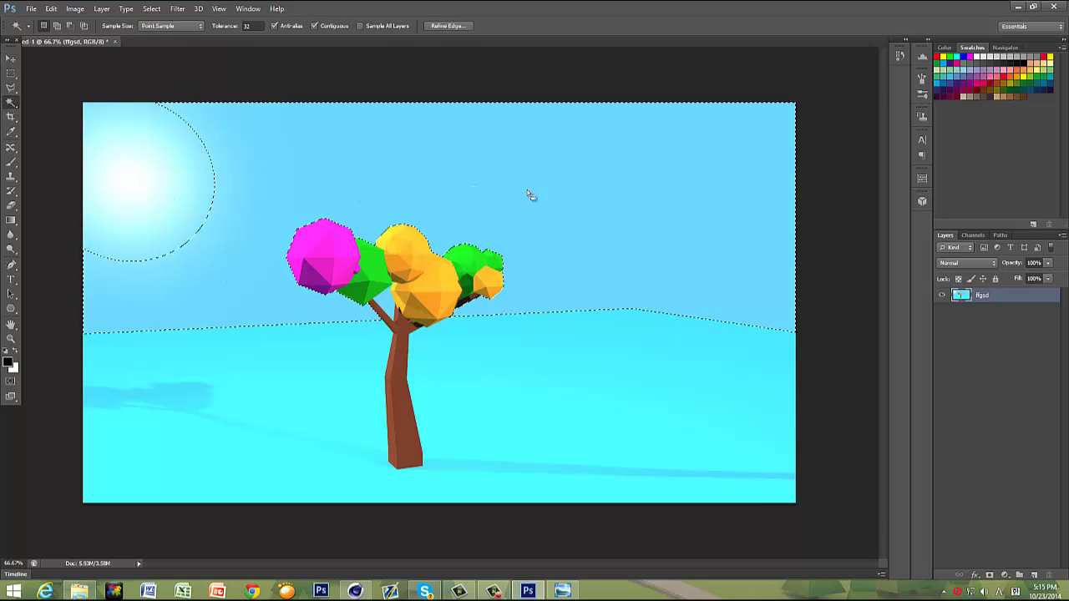
key("Delete")
left_click(639, 367)
key("Delete")
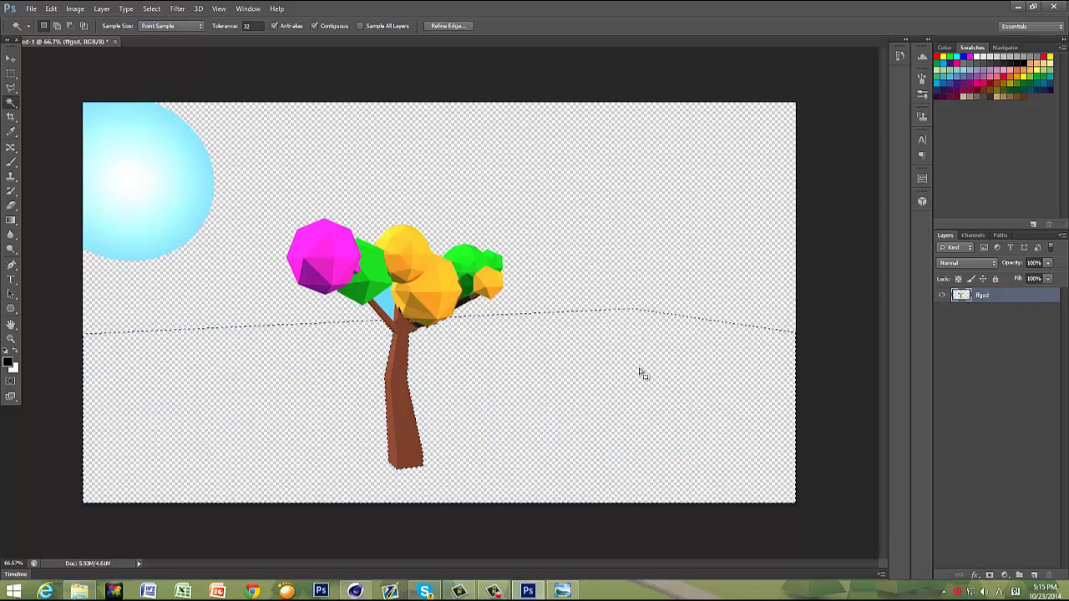
Step: Delete the sun from the ffgsd layer using Magic Wand selections of its center and outer ring
left_click(136, 214)
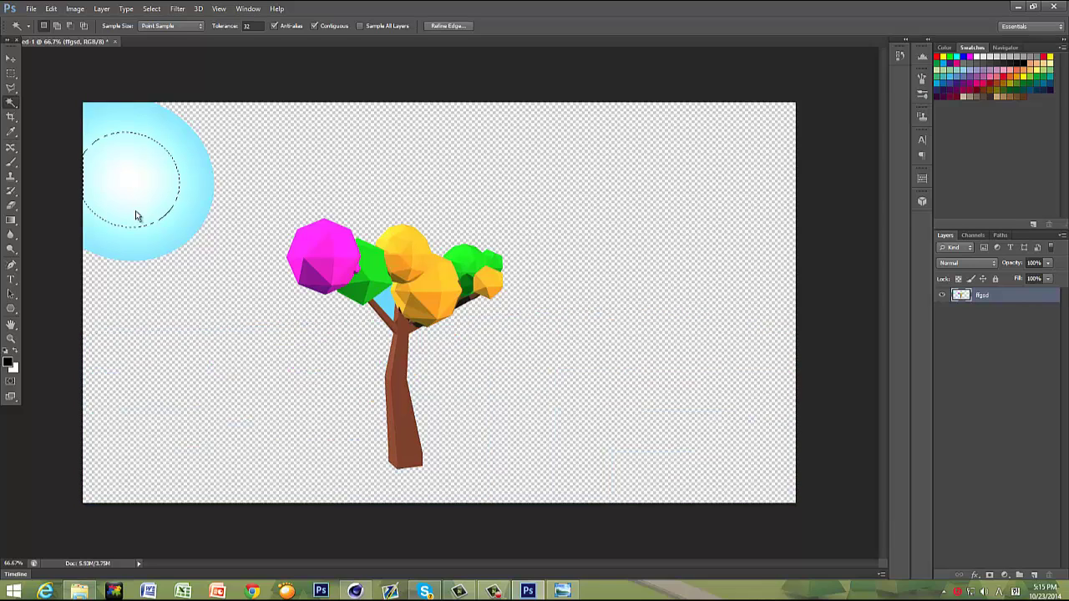
key("Delete")
left_click(167, 239)
key("Delete")
left_click(155, 176)
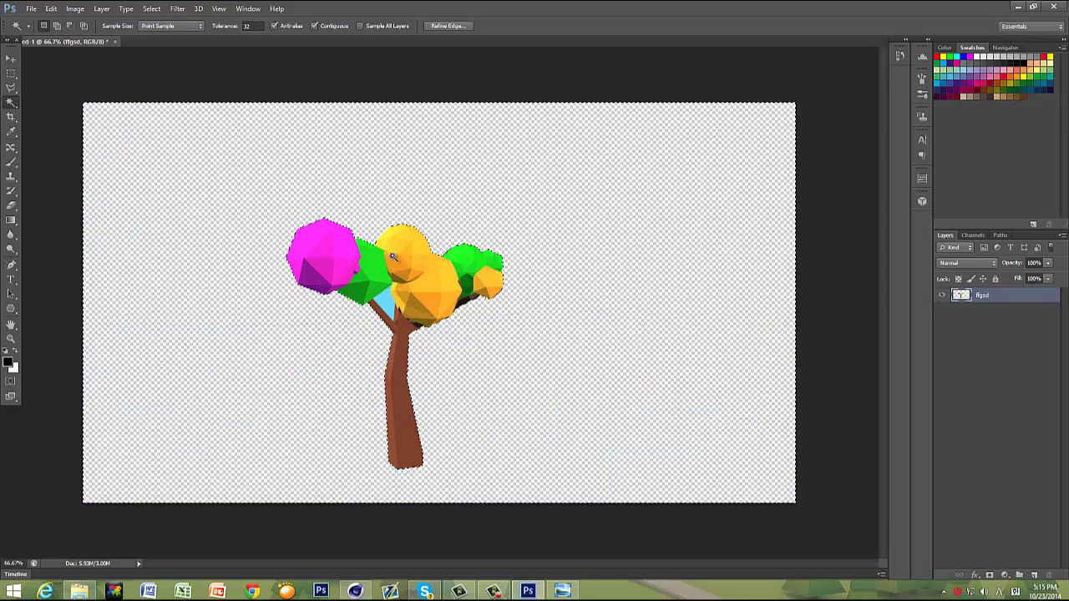
Step: Delete the leftover blue sky patches between the branches and foliage using Magic Wand selections
left_click(385, 306)
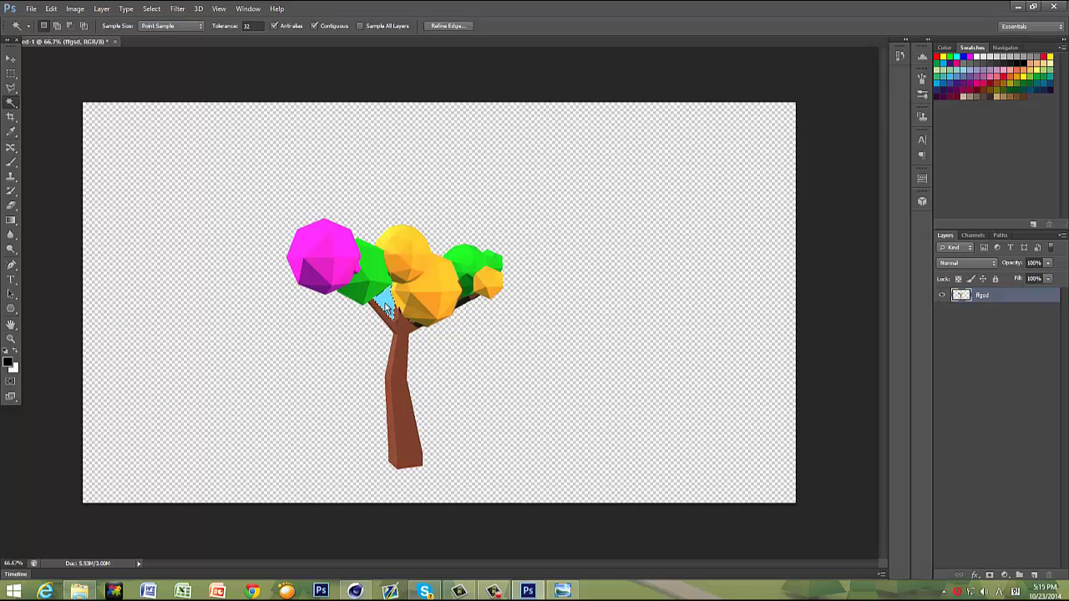
key("Delete")
left_click(412, 328)
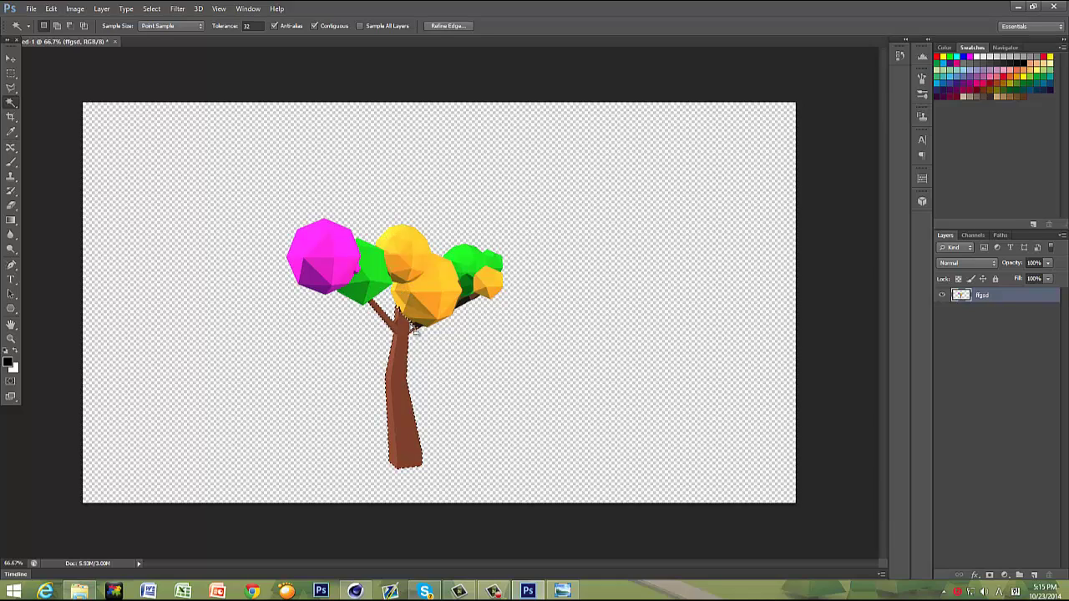
key("ctrl+d")
scroll(434, 359, "up", 5, "alt")
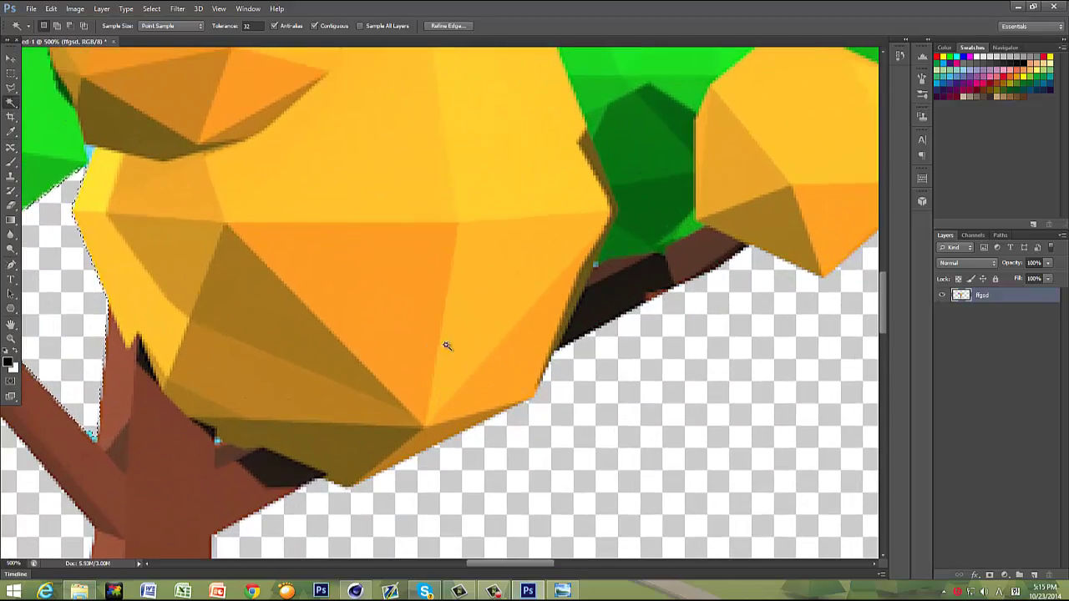
left_click(218, 441)
key("Delete")
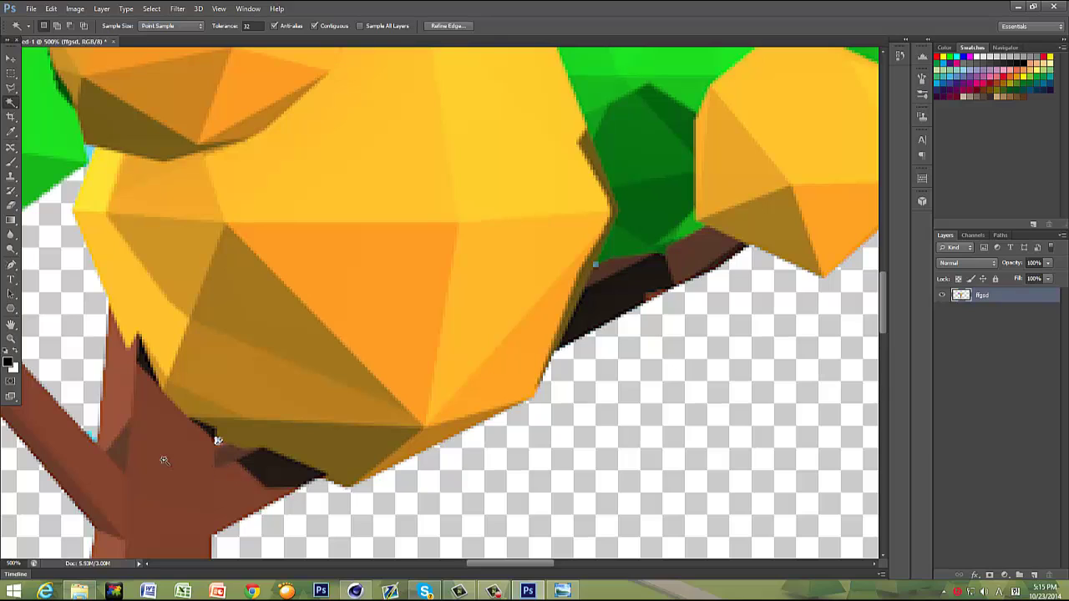
left_click(91, 432)
key("Delete")
key("ctrl+minus")
key("ctrl+minus")
key("ctrl+minus")
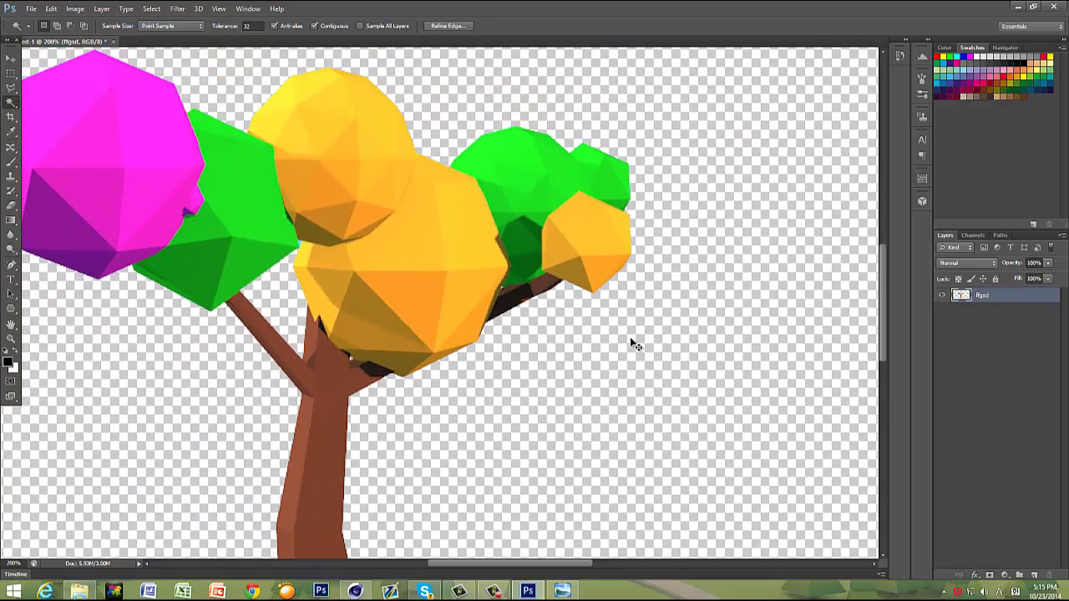
key("ctrl+minus")
key("ctrl+minus")
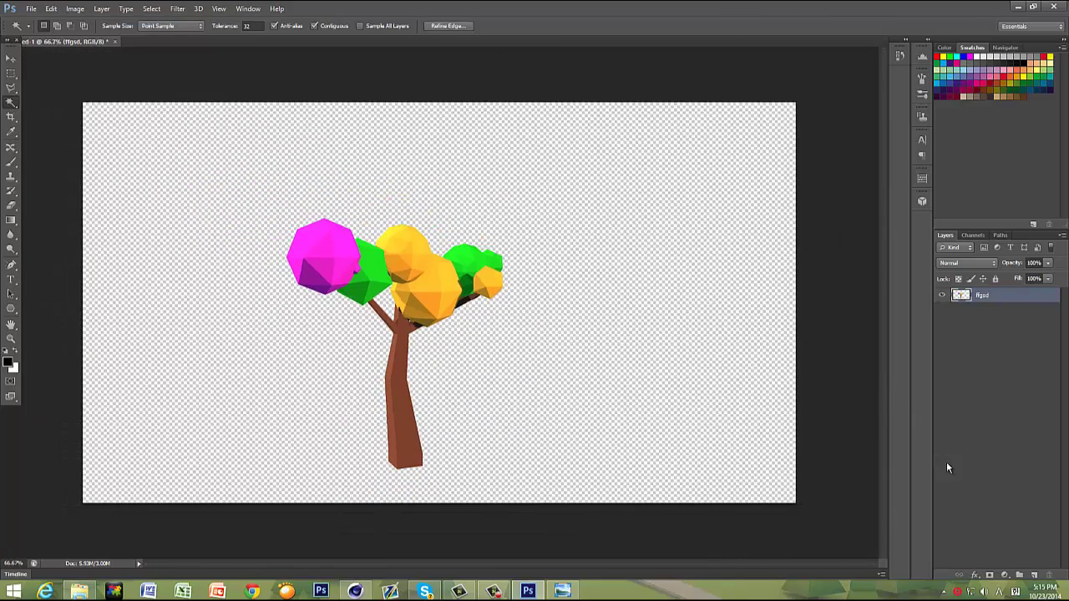
Step: Add an empty layer above the ffgsd layer and remove it again
left_click(1034, 576)
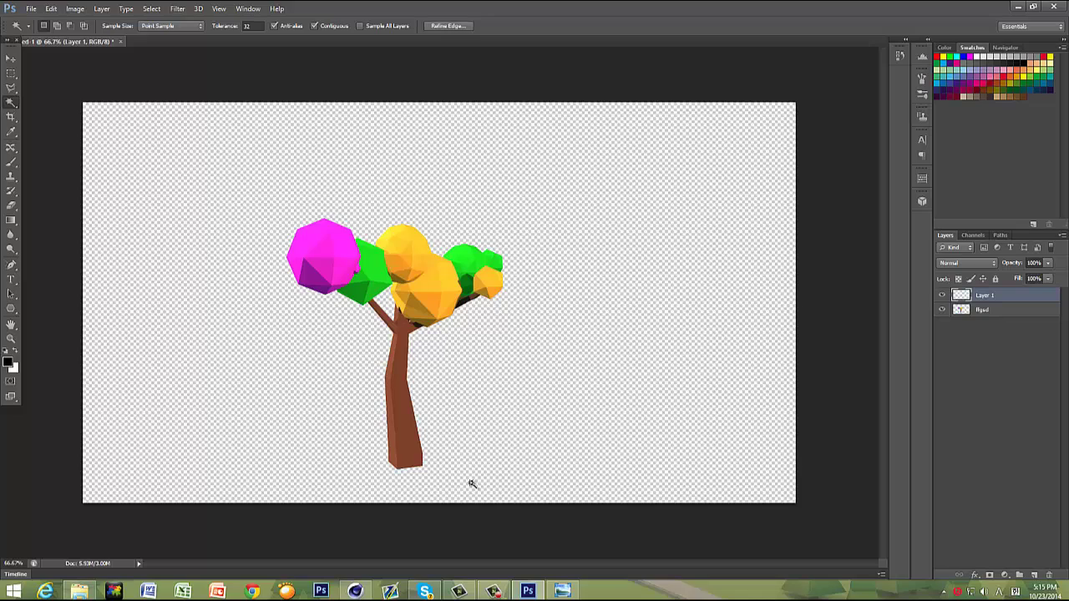
left_click(986, 312)
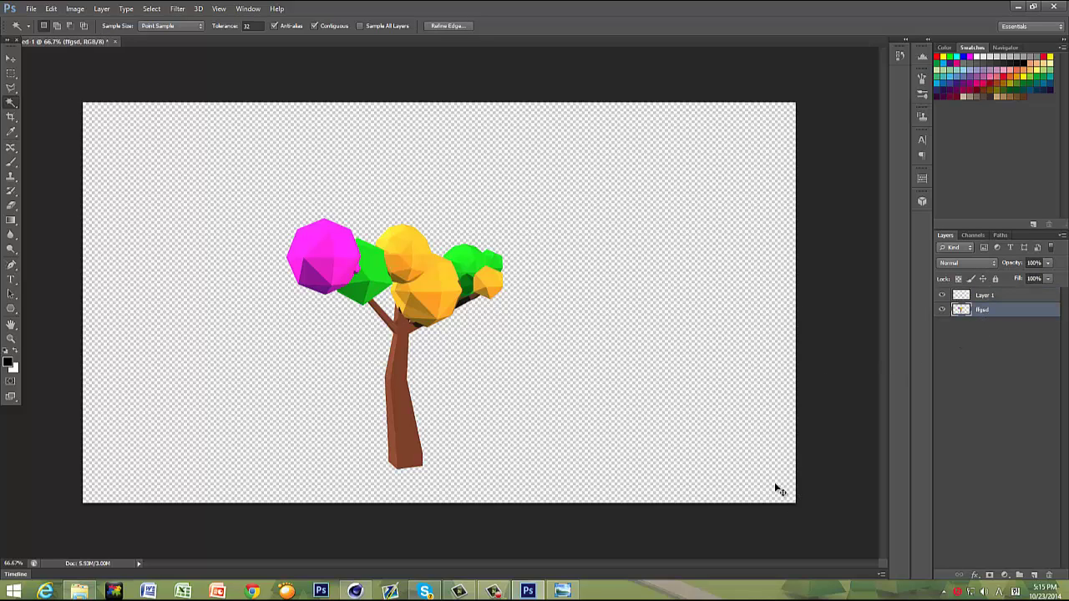
key("z")
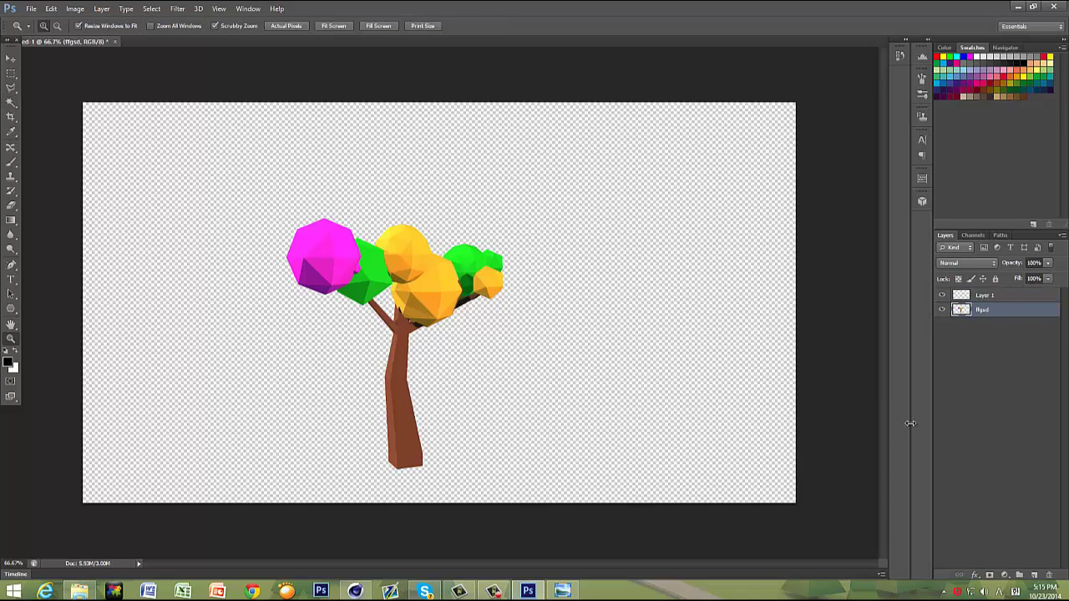
key("ctrl+e")
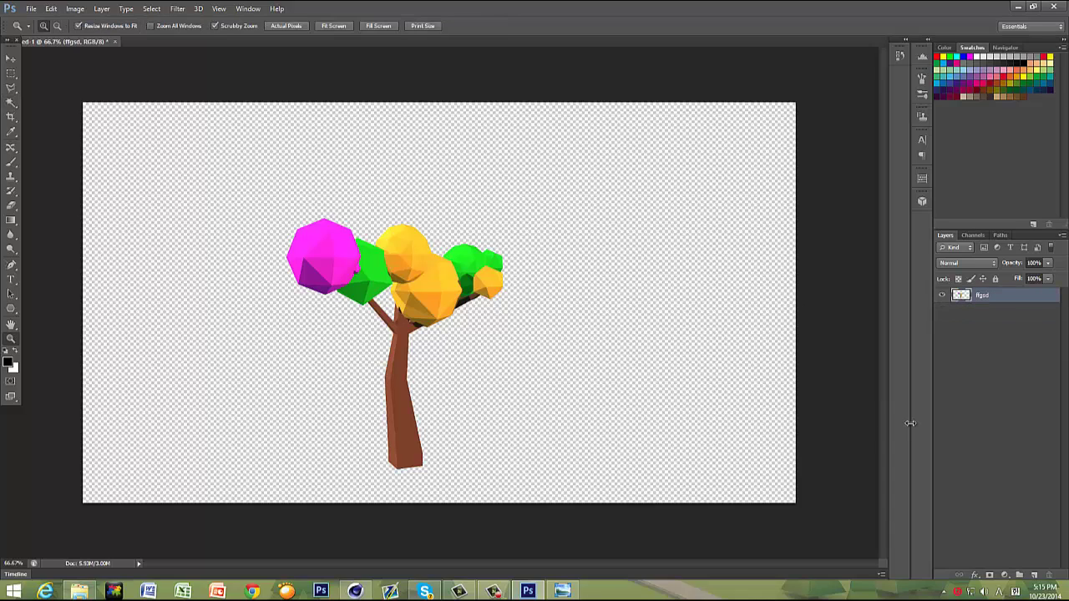
Step: Step back through the history to the state before the ground area was deleted
key("ctrl+alt+z")
key("ctrl+alt+z")
key("ctrl+alt+z")
key("ctrl+alt+z")
key("ctrl+alt+z")
key("ctrl+alt+z")
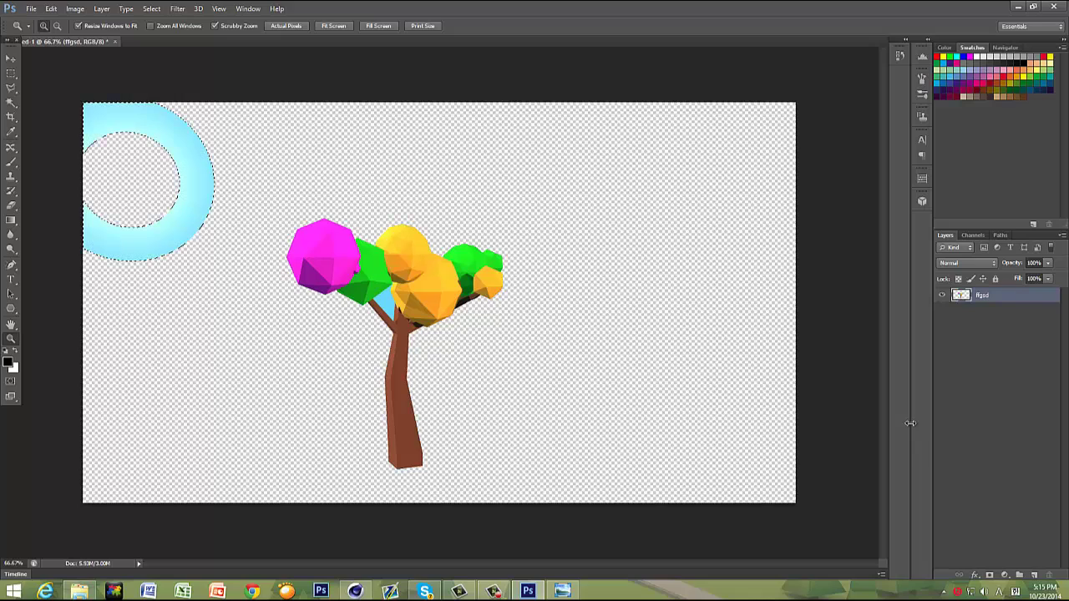
key("ctrl+alt+z")
key("ctrl+alt+z")
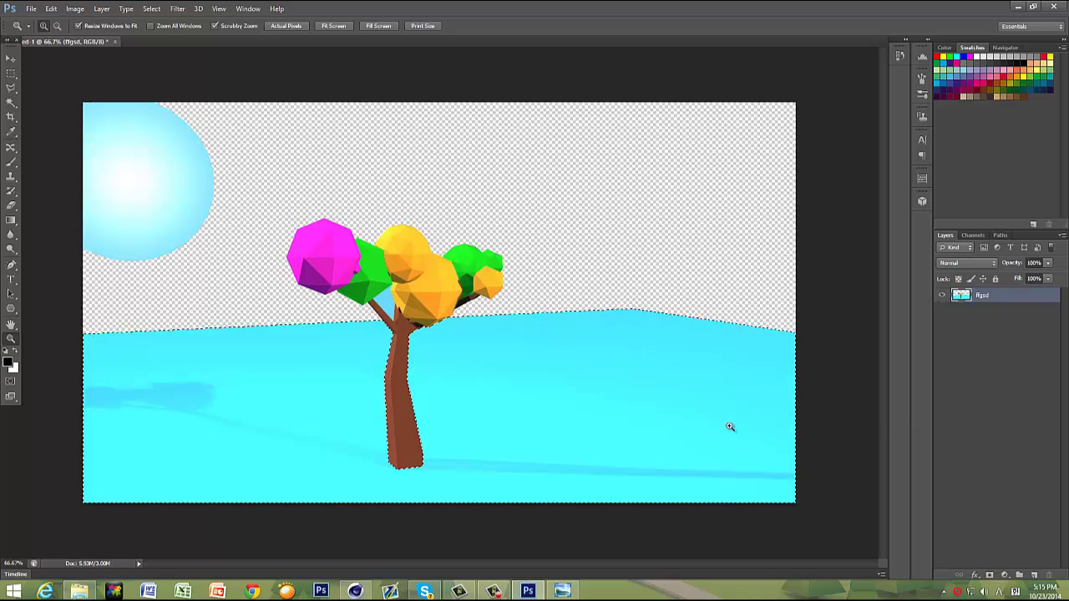
Step: Undo and redo through the recent edits of the ffgsd layer to return to the tree without its background
left_click(627, 411)
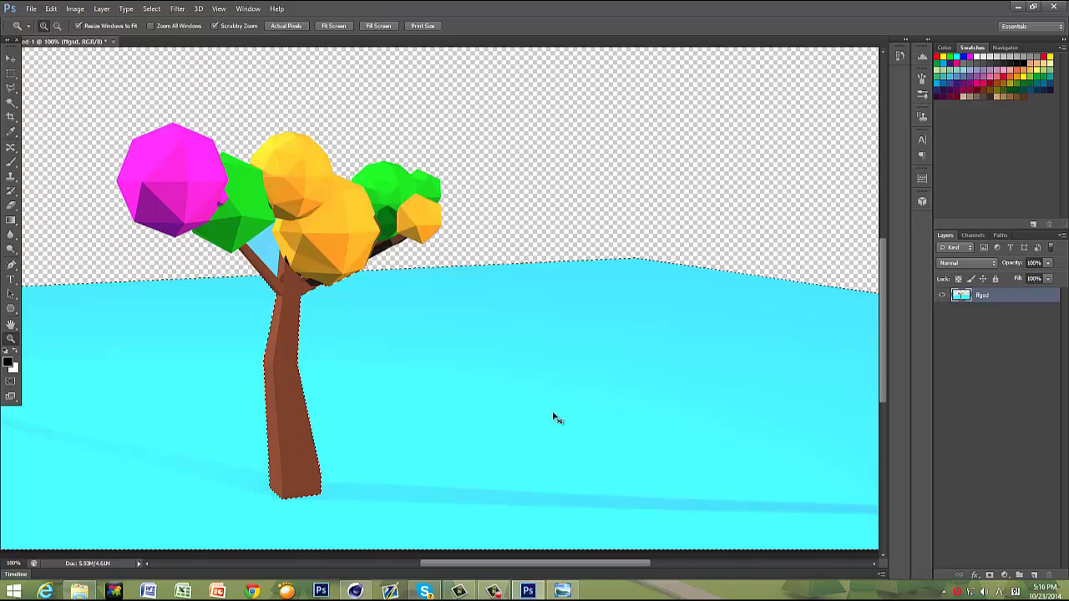
key("ctrl+z")
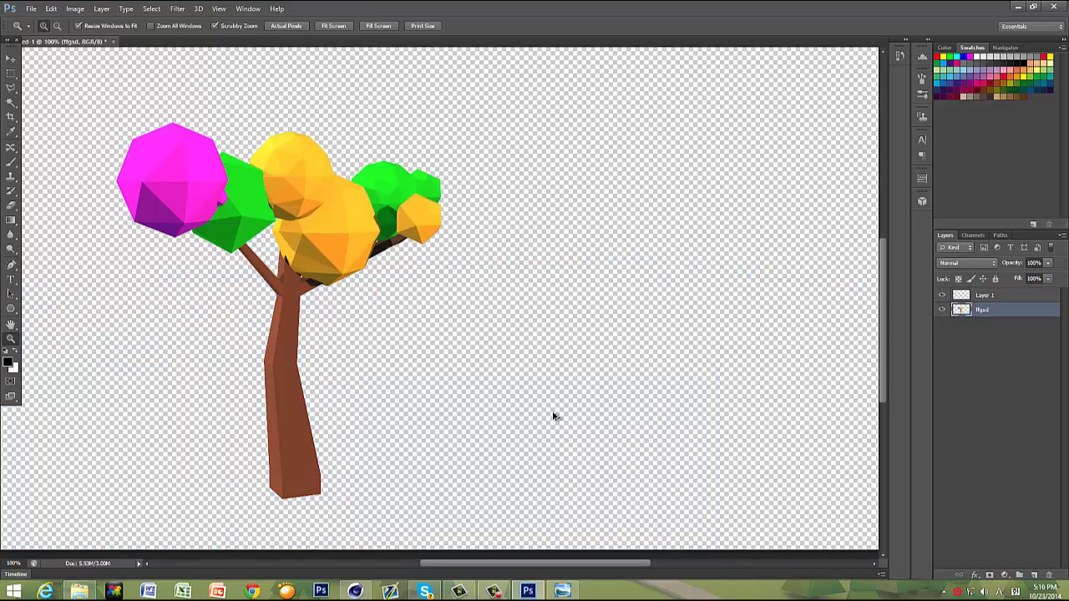
key("ctrl+alt+z")
key("ctrl+shift+z")
key("ctrl+alt+z")
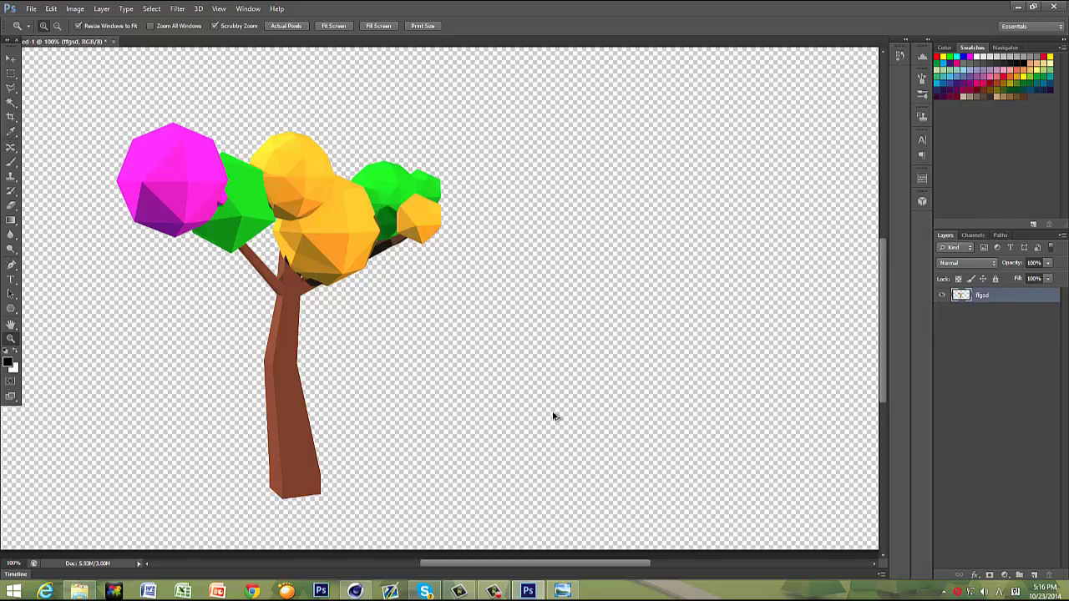
key("ctrl+alt+z")
key("ctrl+alt+z")
key("ctrl+z")
key("ctrl+z")
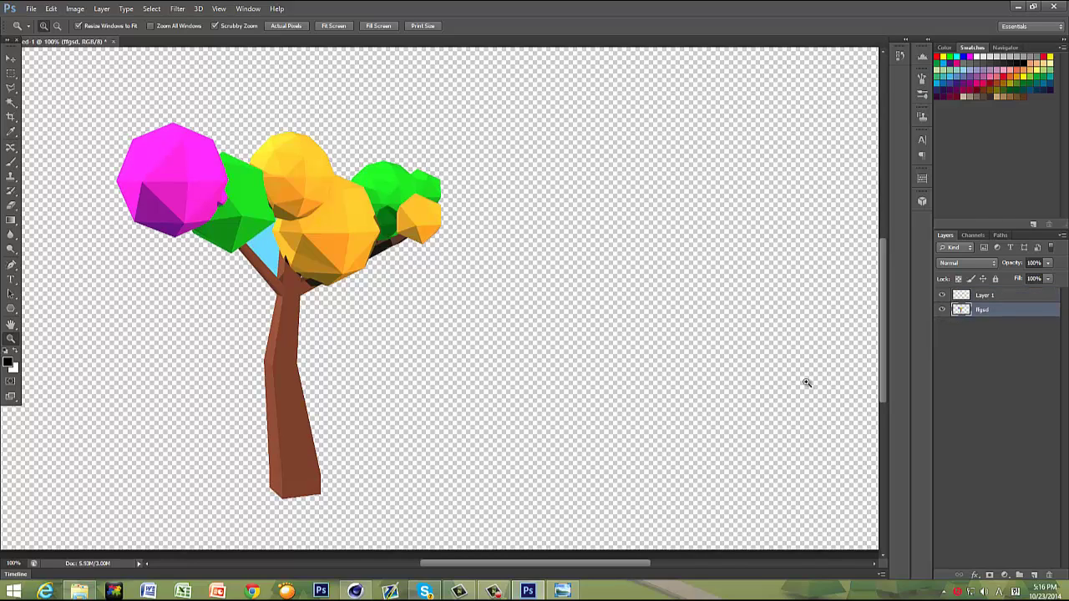
Step: Clear the selection around the tree on the ffgsd layer
key("w")
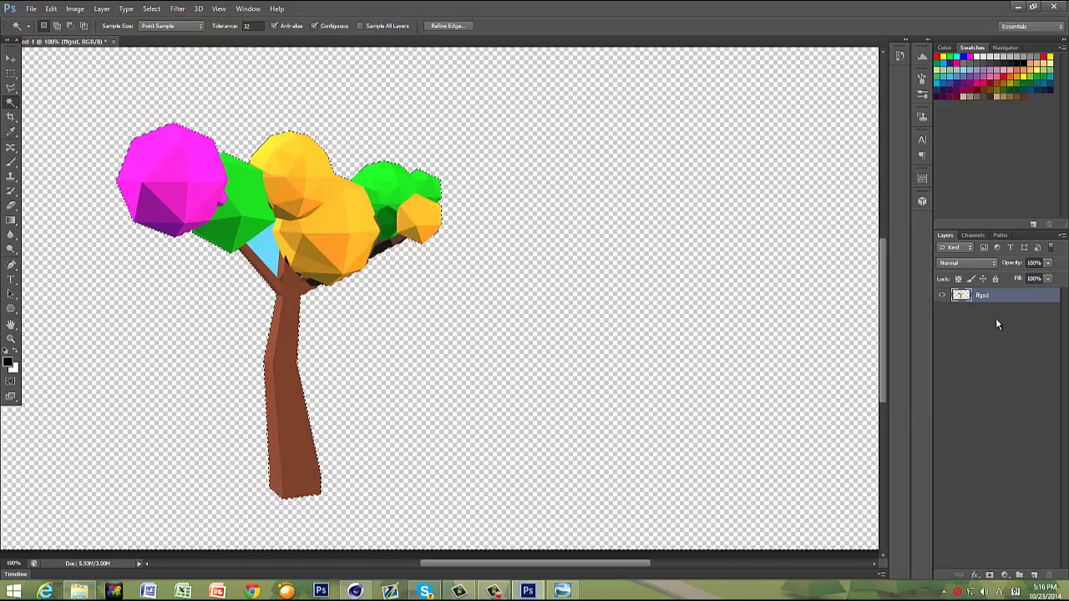
key("Return")
key("ctrl+d")
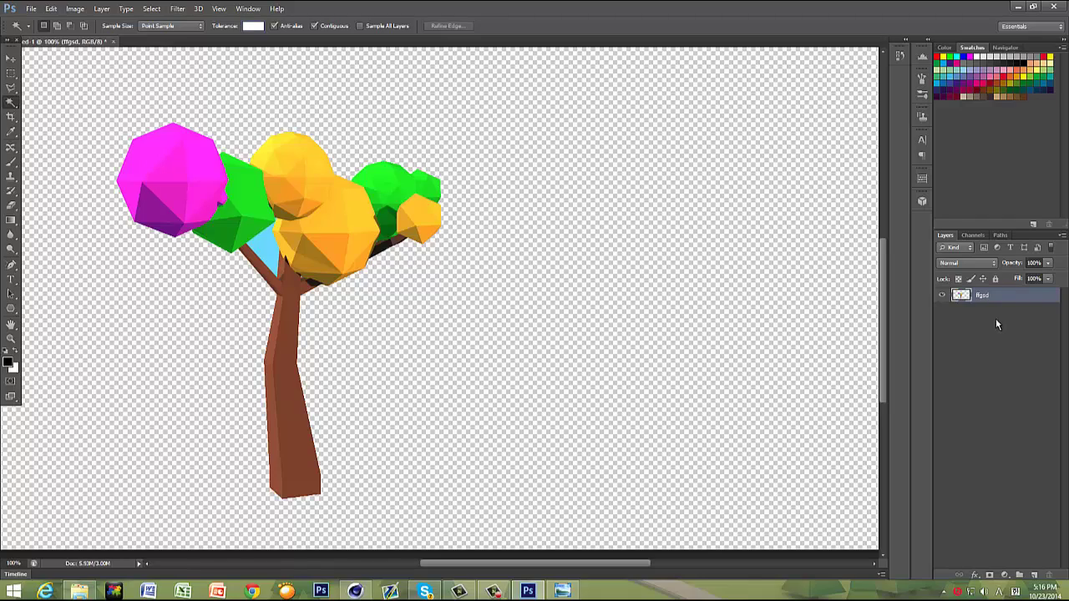
scroll(743, 309, "down", 1, "alt")
scroll(743, 309, "down", 2, "alt")
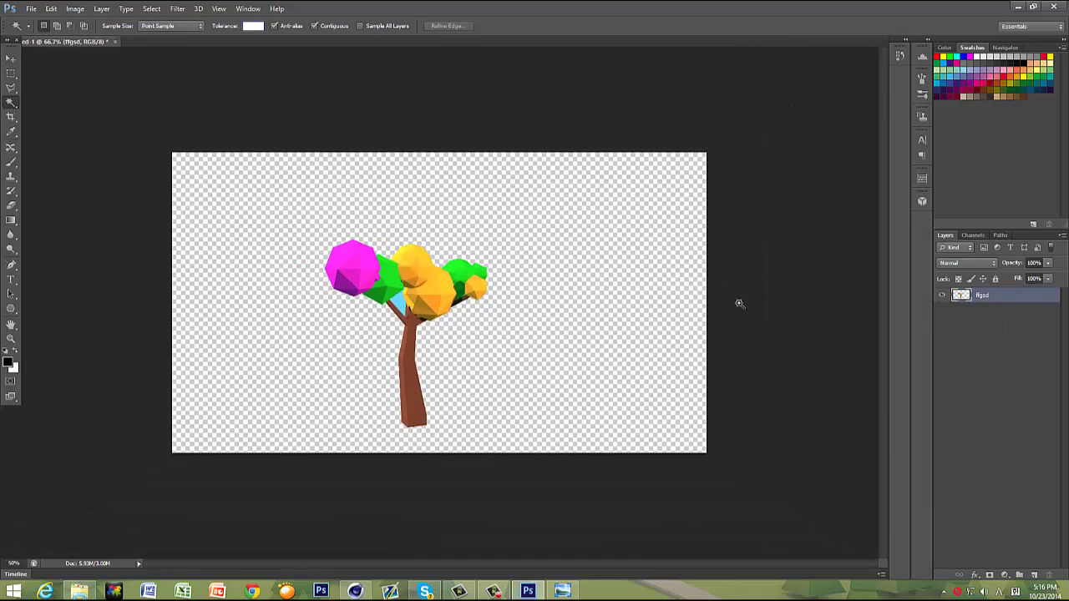
Step: Place the ffgsd PNG image from the Desktop again and delete the old cut-out ffgsd layer below it
left_click(31, 8)
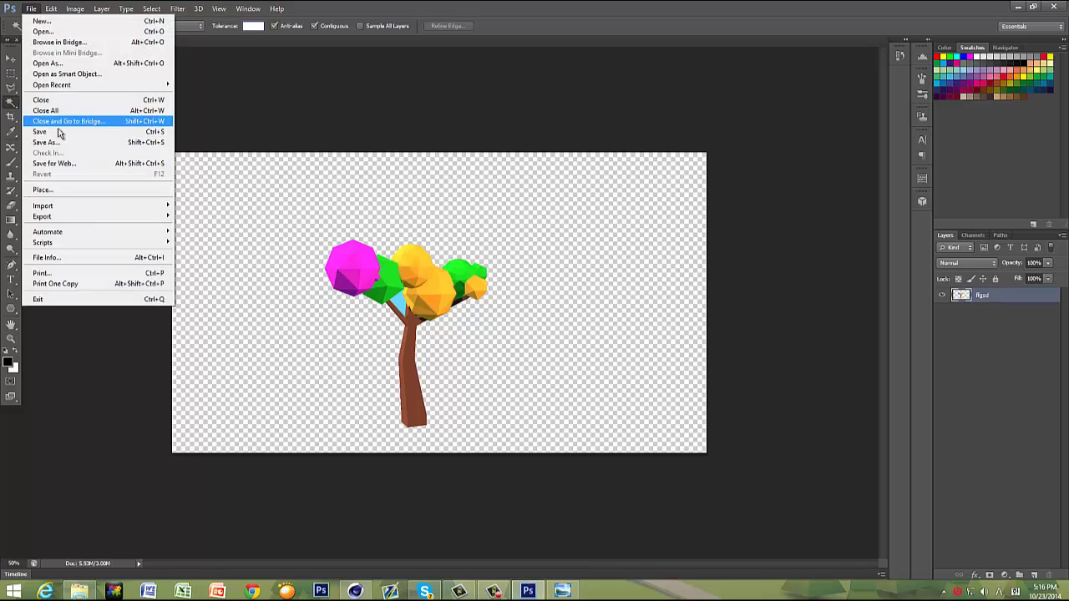
left_click(41, 189)
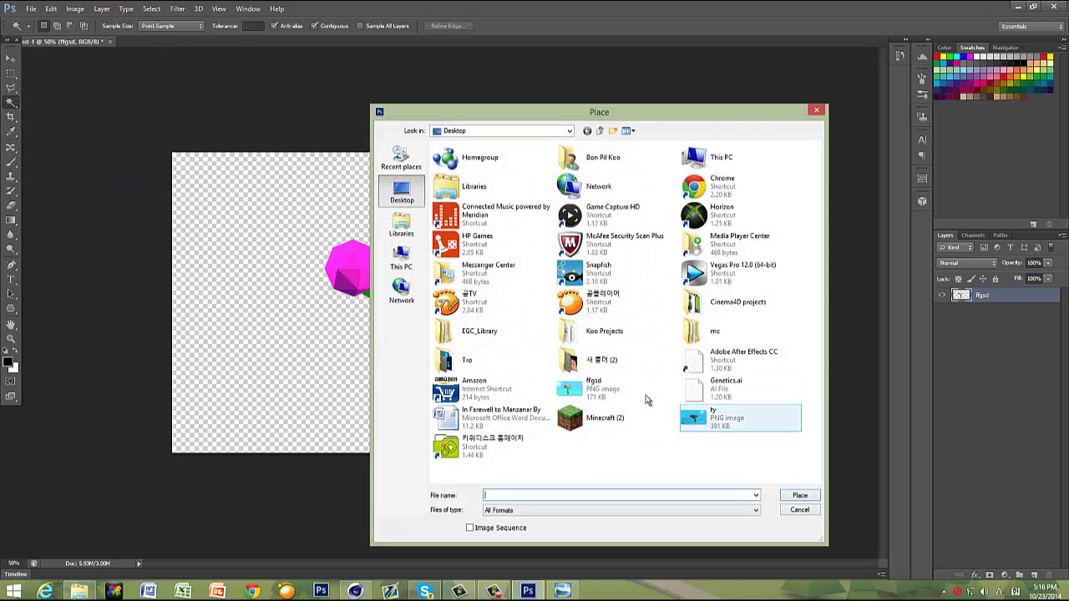
double_click(637, 390)
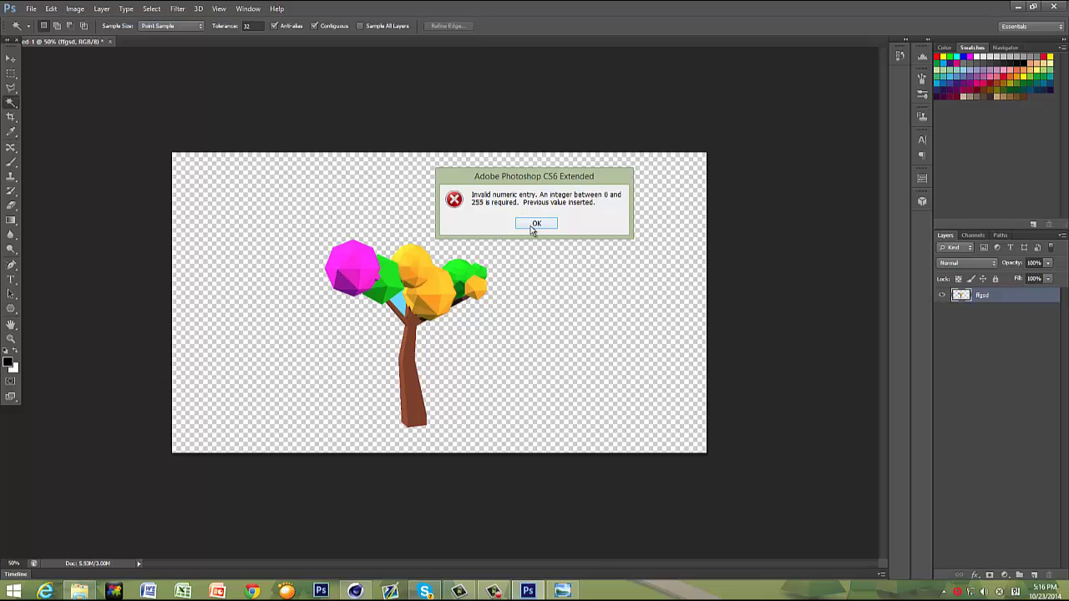
left_click(534, 223)
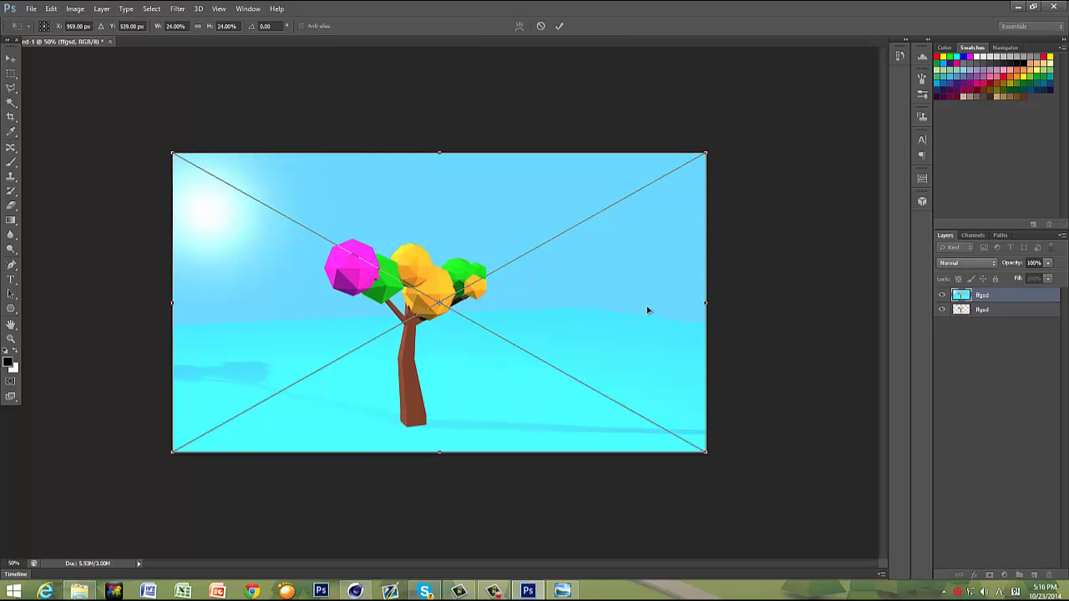
key("w")
key("Return")
left_click(1040, 311)
key("Delete")
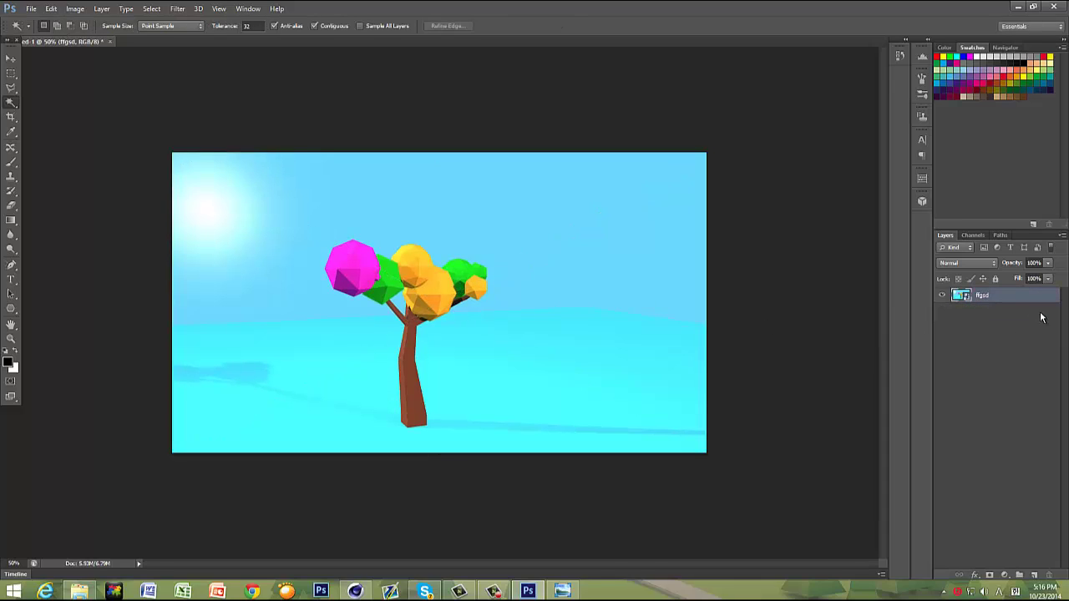
Step: Rasterize the newly placed ffgsd layer and delete its sky area with a Magic Wand selection
left_click(986, 308)
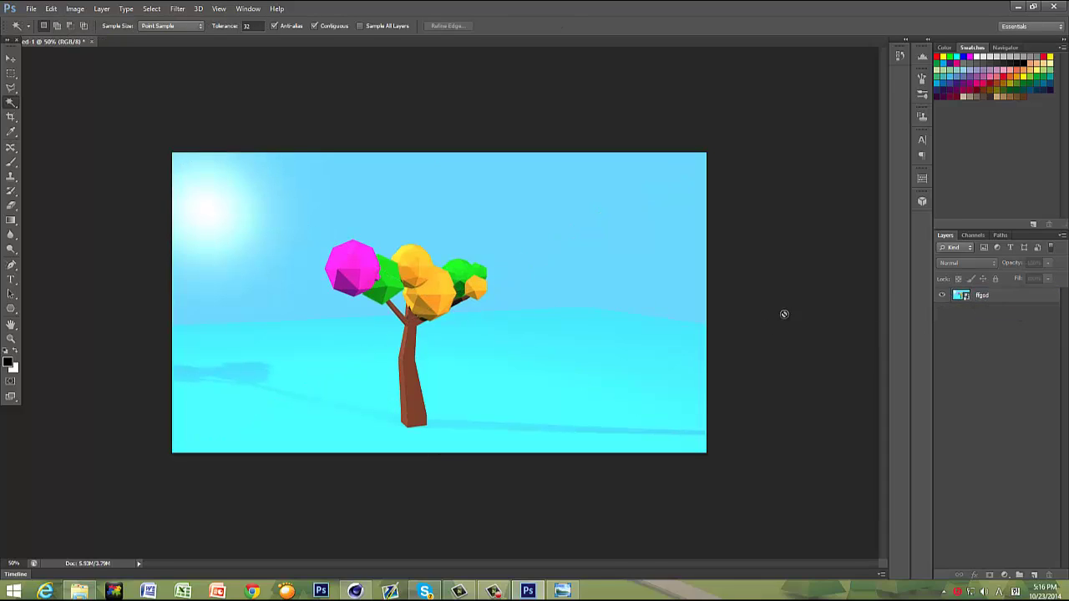
left_click(494, 364)
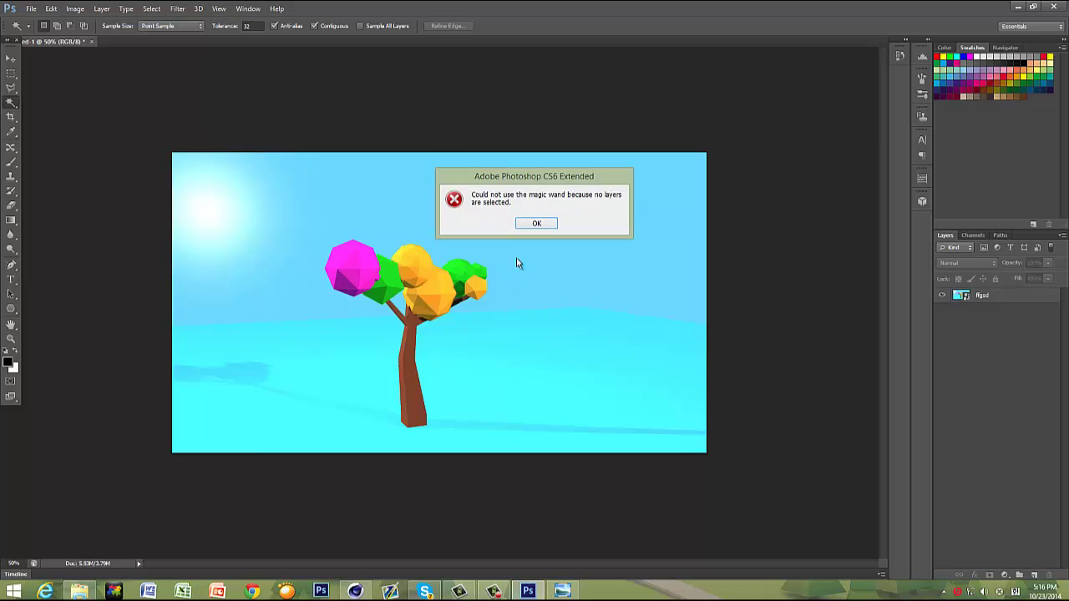
left_click(539, 223)
left_click(1012, 297)
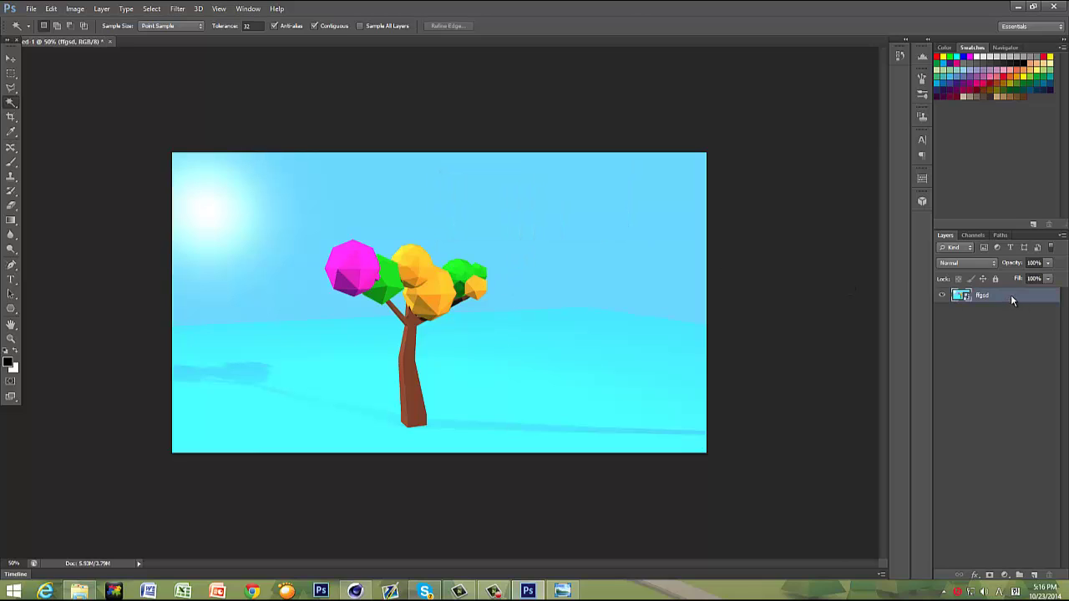
right_click(1011, 294)
left_click(961, 267)
left_click(678, 260)
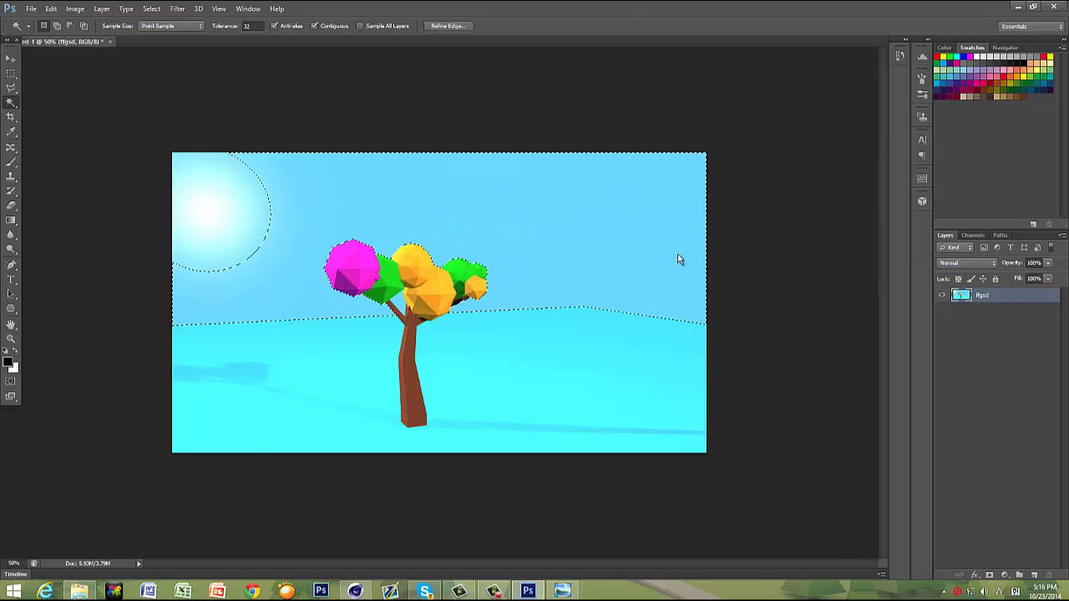
key("Delete")
Step: Delete the sun ring by ring from the ffgsd layer using Magic Wand selections
left_click(207, 213)
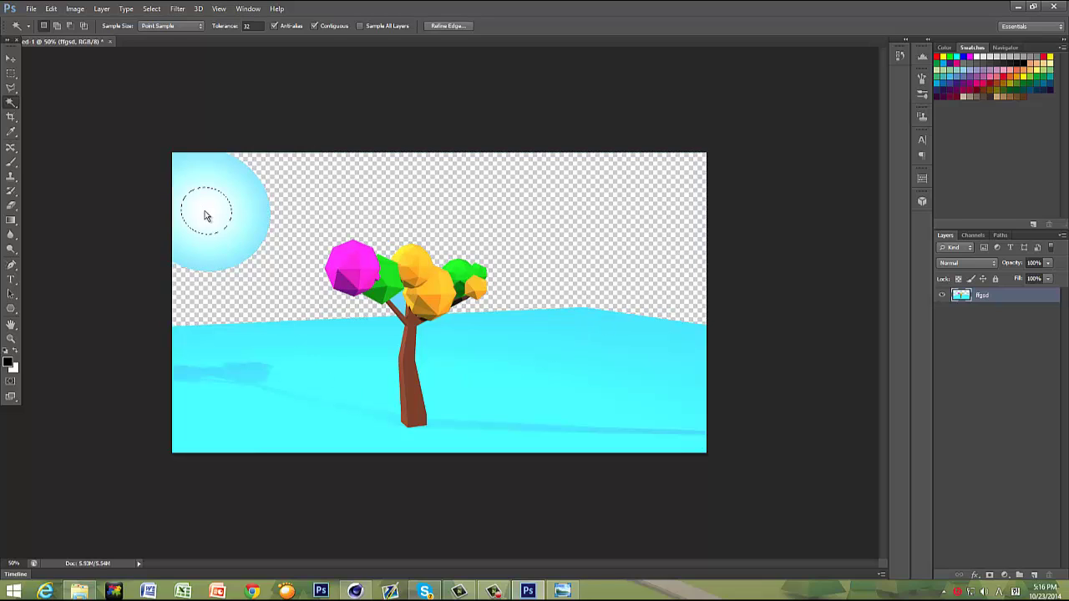
key("Delete")
left_click(240, 207)
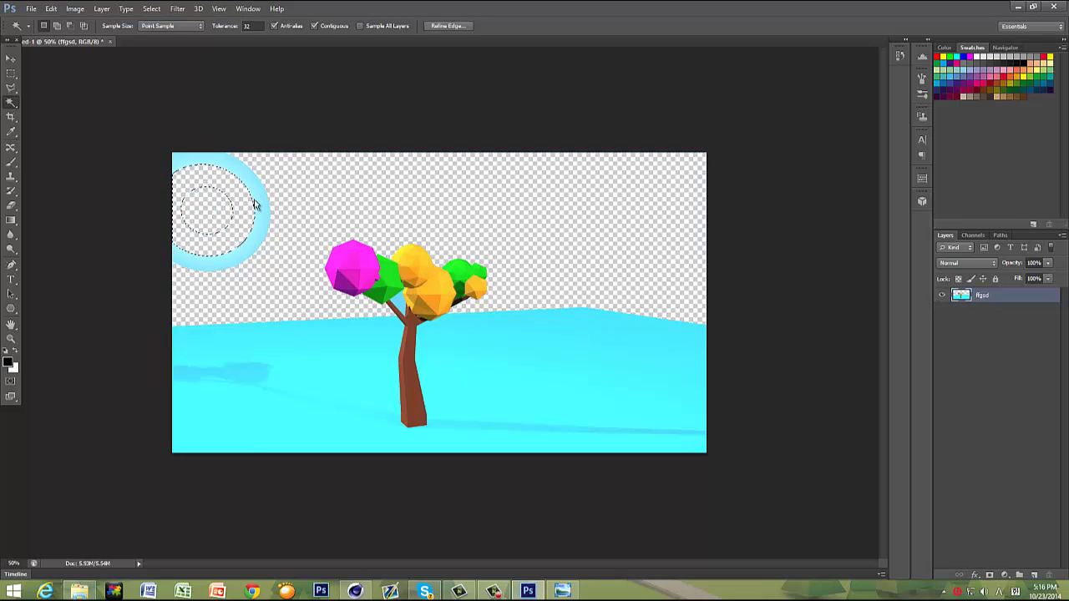
left_click(1053, 420)
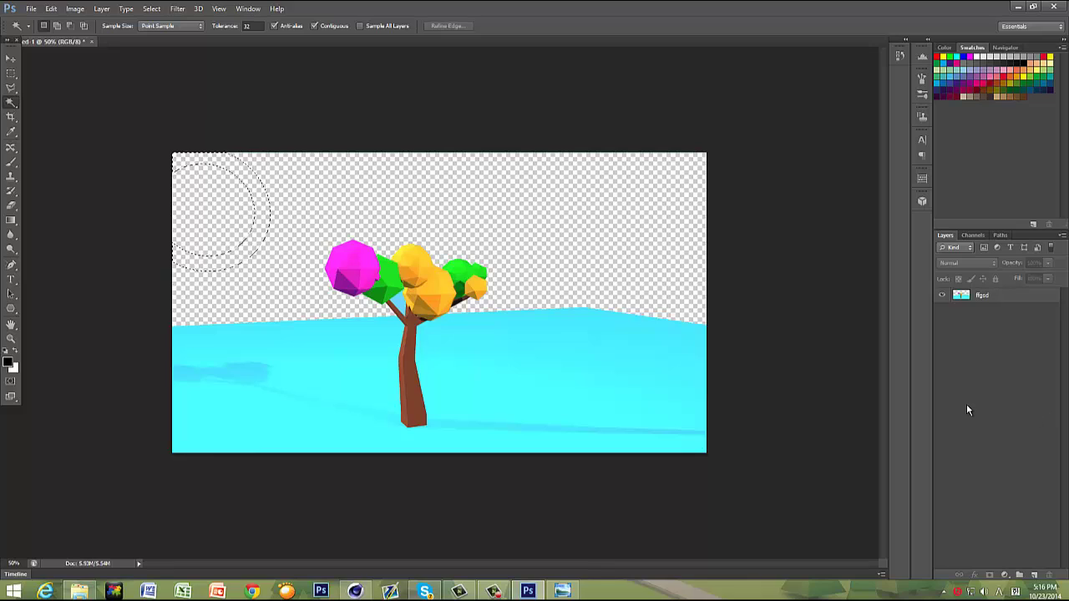
Step: Add a new layer above ffgsd and set the foreground colour to cyan 49f0ff sampled from the ground
left_click(1001, 301)
left_click(1034, 575)
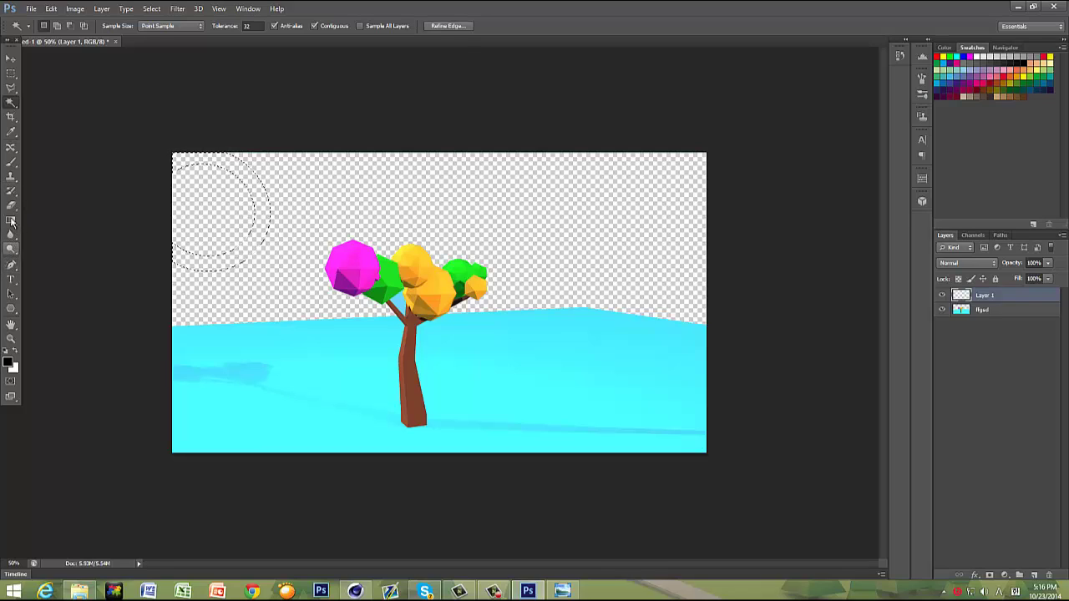
left_click(11, 220)
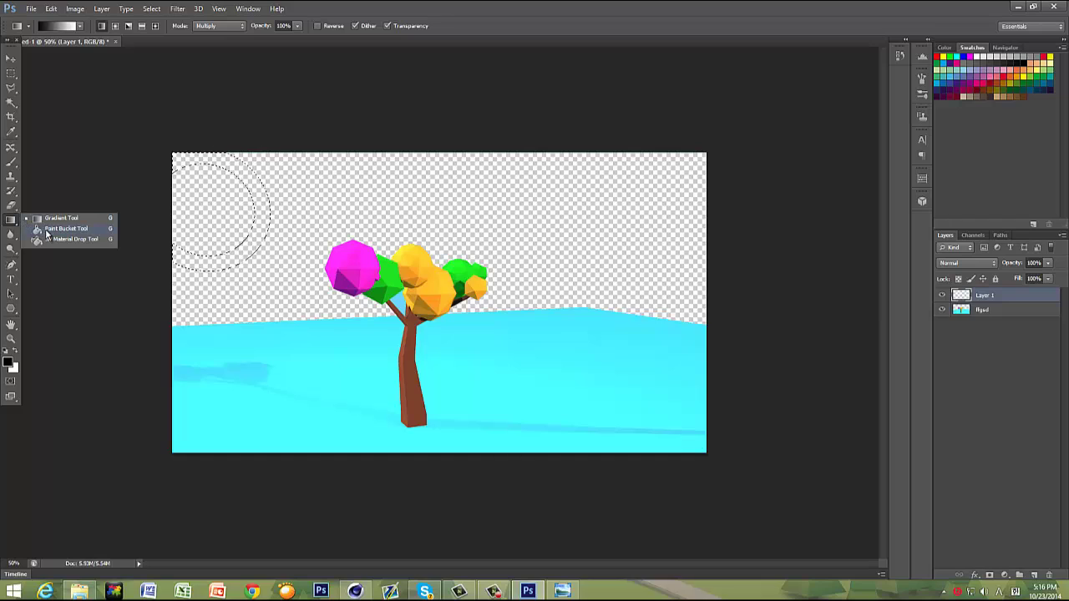
left_click(51, 229)
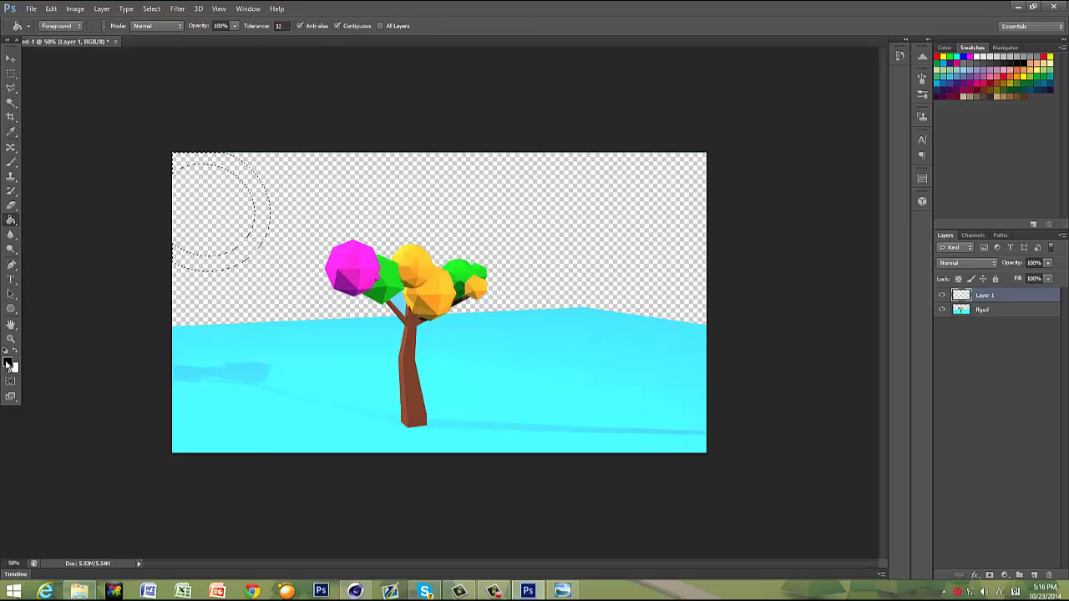
key("z")
left_click(8, 362)
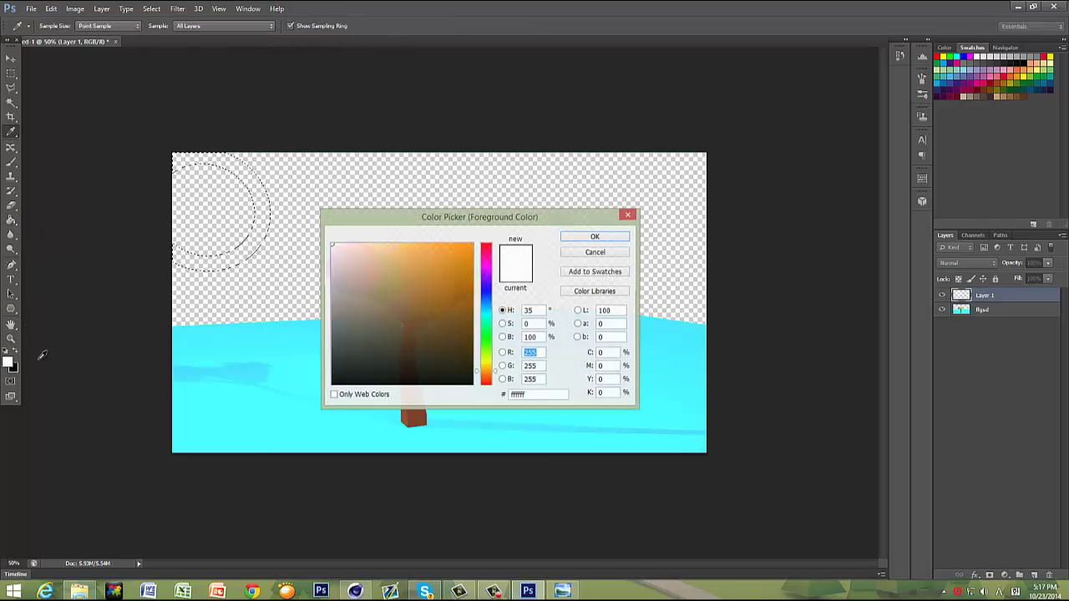
left_click(297, 325)
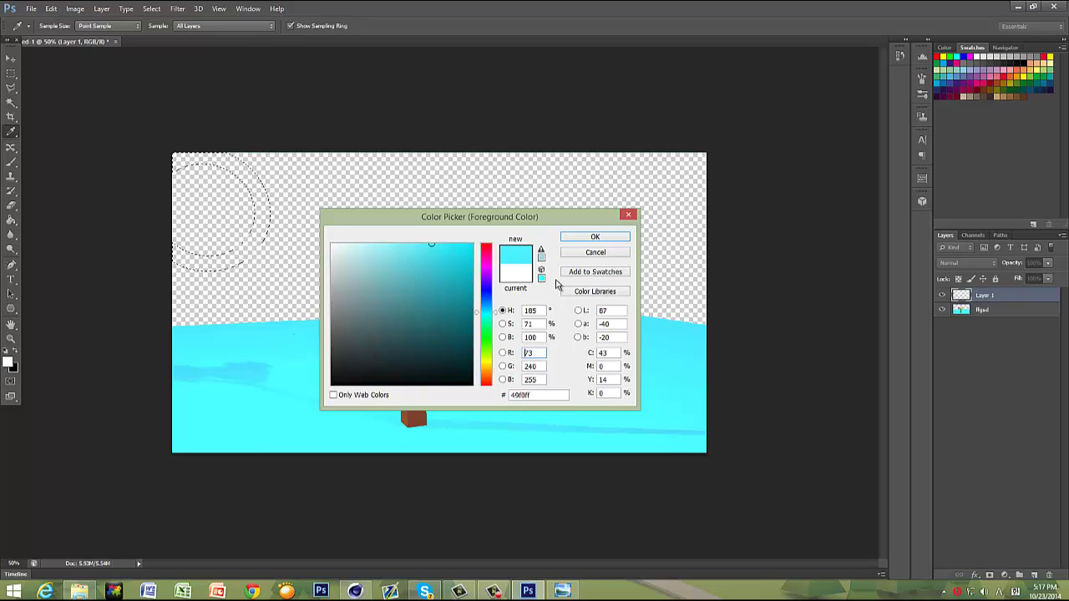
left_click(594, 237)
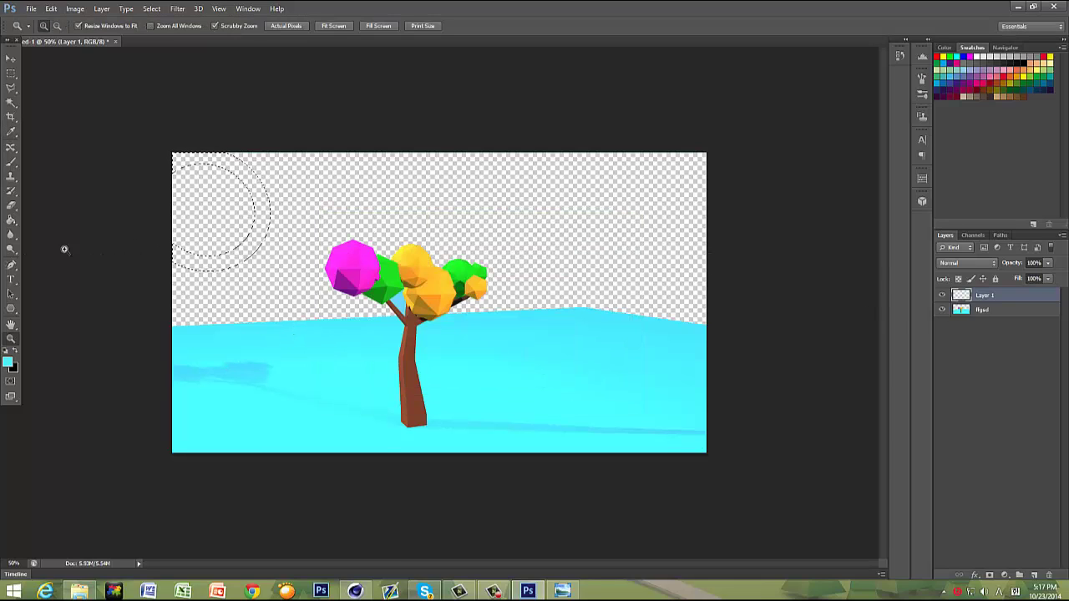
Step: Brush cyan into the ring-shaped selection on Layer 1 and clear the selection
left_click(11, 222)
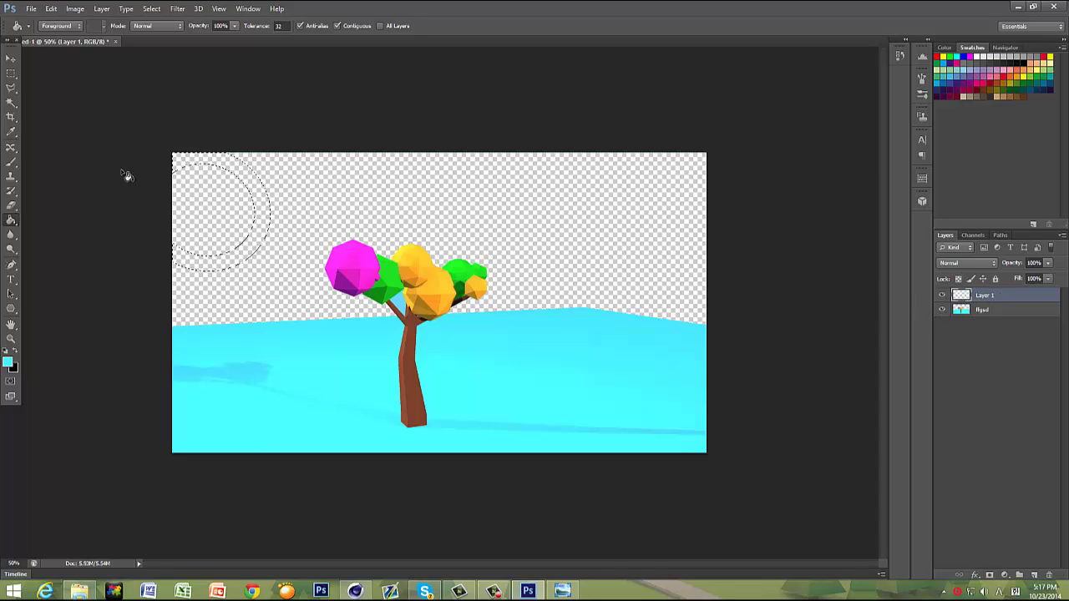
left_click(11, 161)
mouse_move(182, 188)
left_mouse_down()
mouse_move(253, 222)
mouse_move(142, 98)
left_mouse_up()
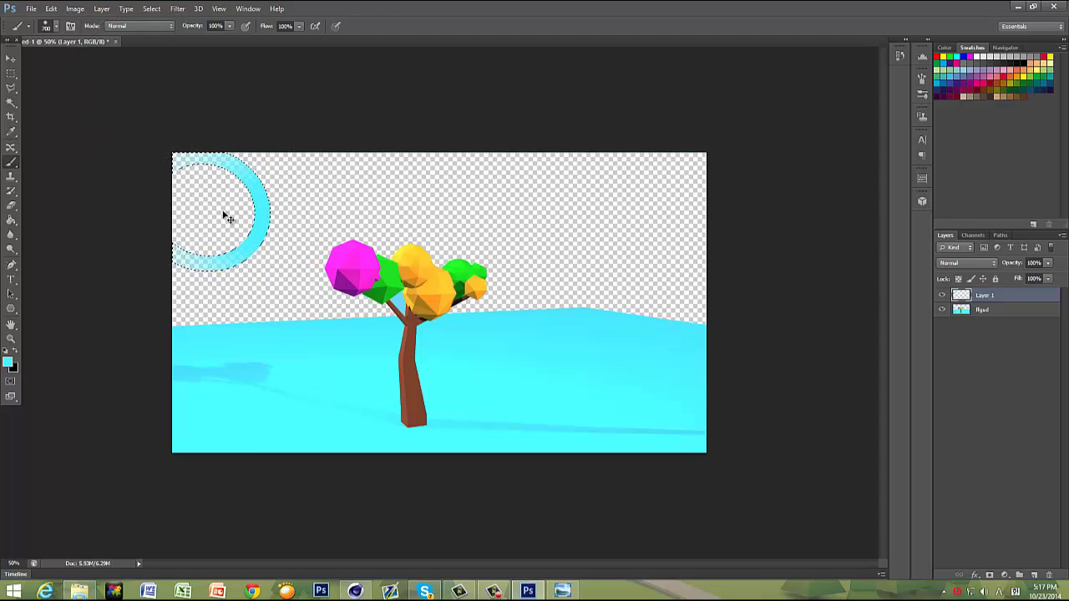
key("ctrl+d")
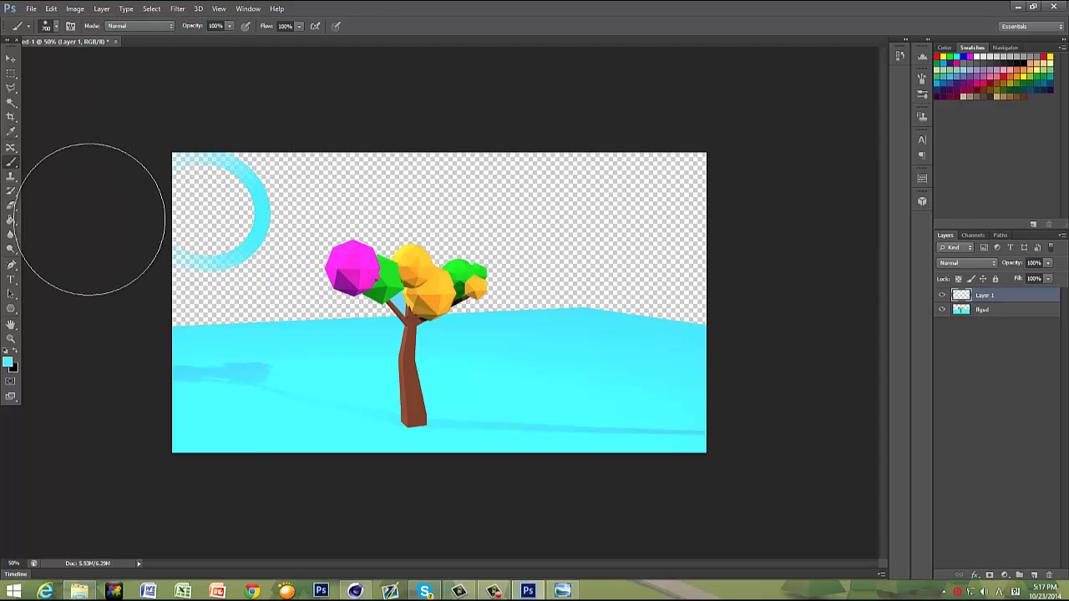
Step: Fill all of Layer 1 with cyan using the Paint Bucket and move it below the ffgsd layer
left_click(12, 219)
left_click(240, 220)
left_click(509, 214)
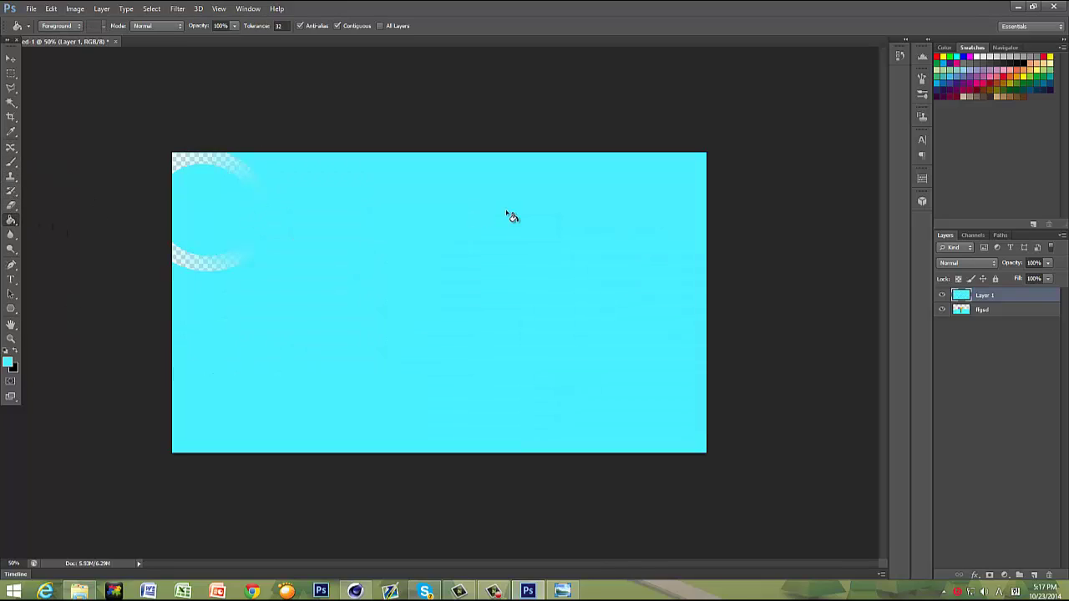
left_click(207, 256)
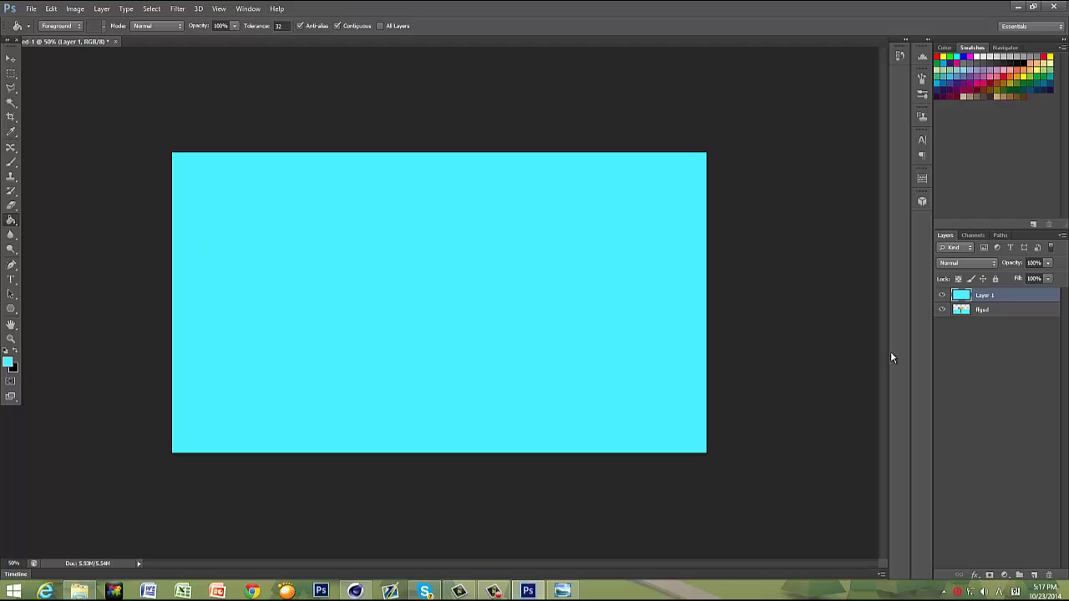
left_click_drag(1021, 296, 960, 313)
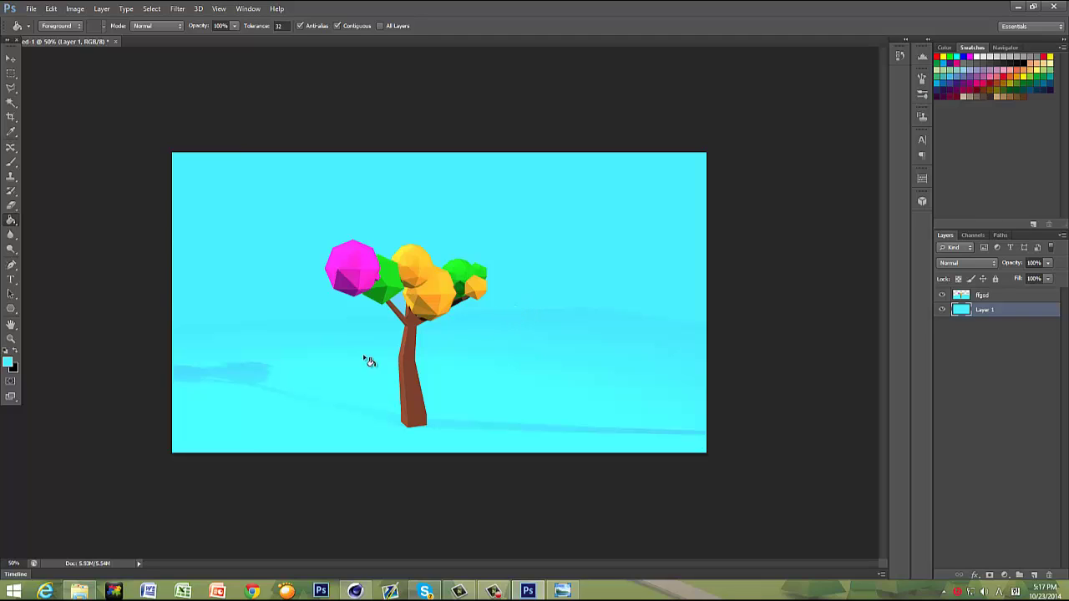
Step: Make ffgsd the active layer and try a Magic Wand selection of its ground, leaving nothing selected
left_click(11, 116)
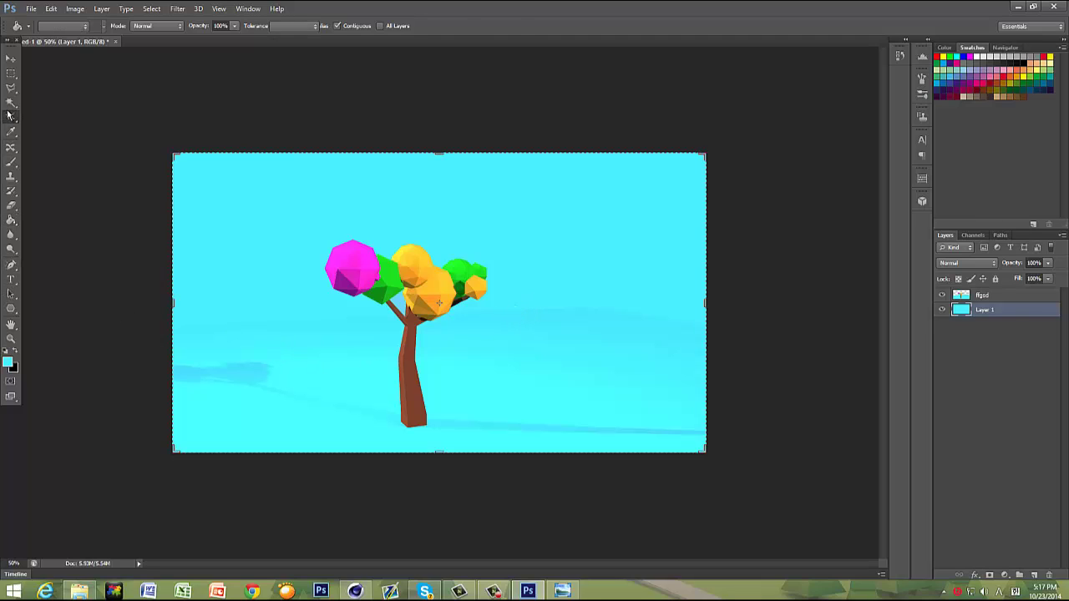
left_click(10, 102)
left_click(319, 429)
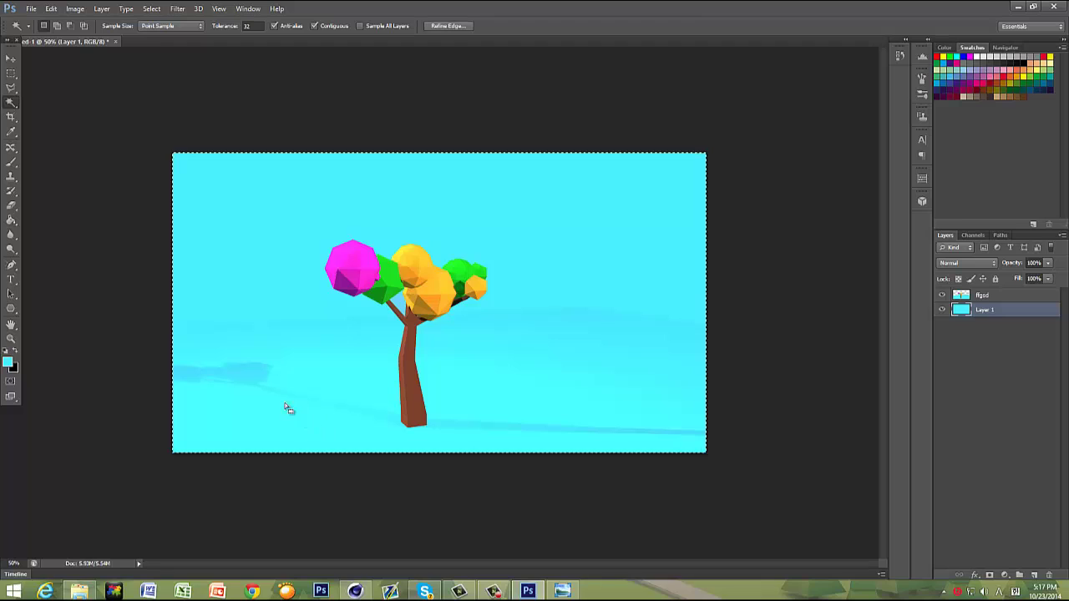
key("alt+bracketright")
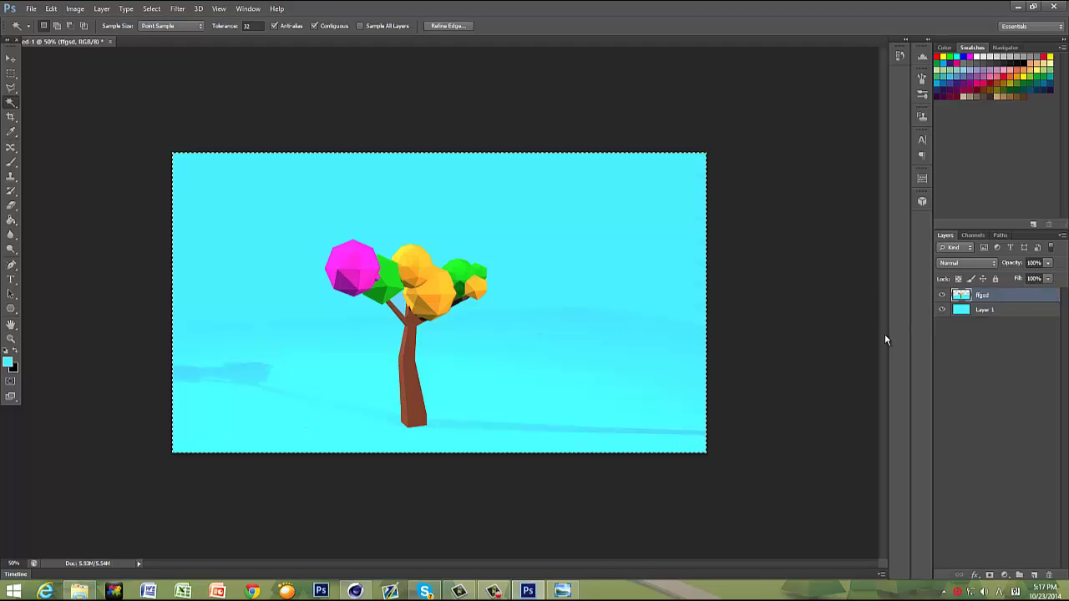
left_click(573, 377)
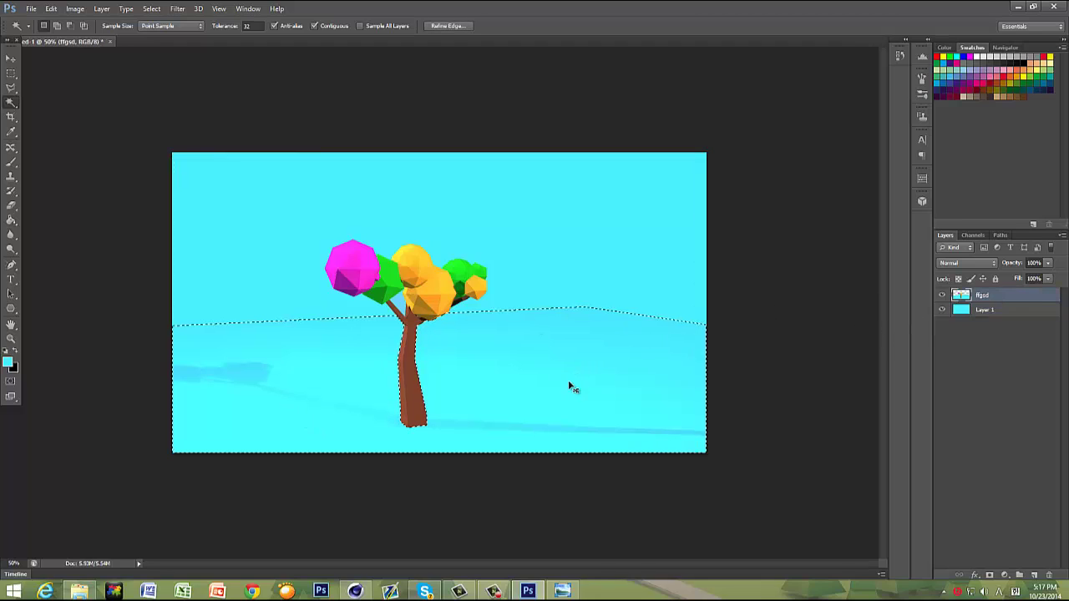
left_click(570, 385)
left_click(542, 428)
left_click(542, 429)
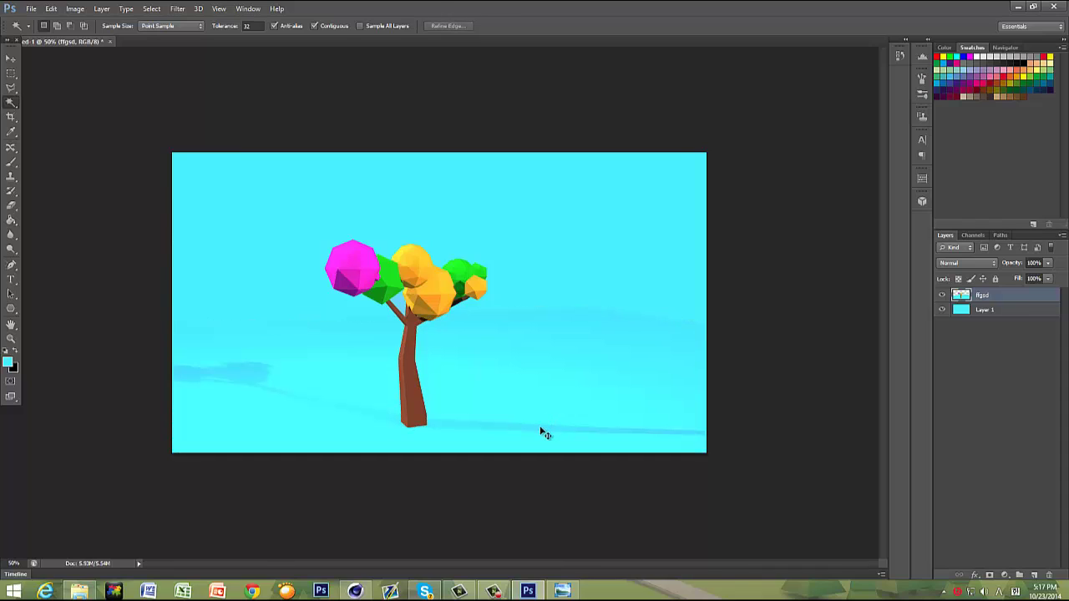
left_click(540, 429)
left_click(537, 429)
Step: Place the Paper_Texture image from the Textures folder inside the Desktop's Cinema4D projects folder
left_click(25, 8)
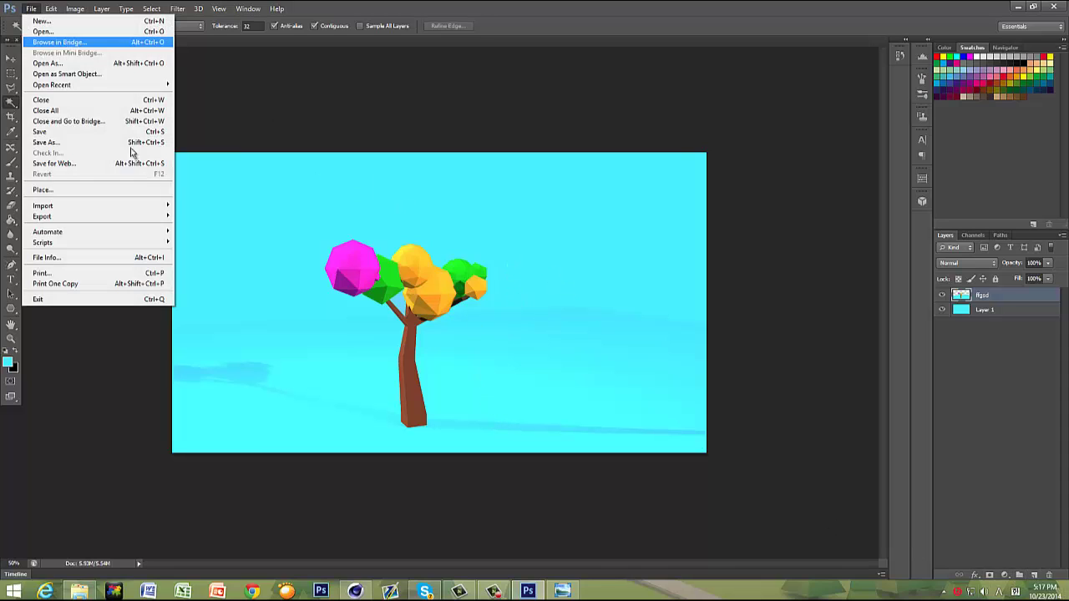
left_click(122, 193)
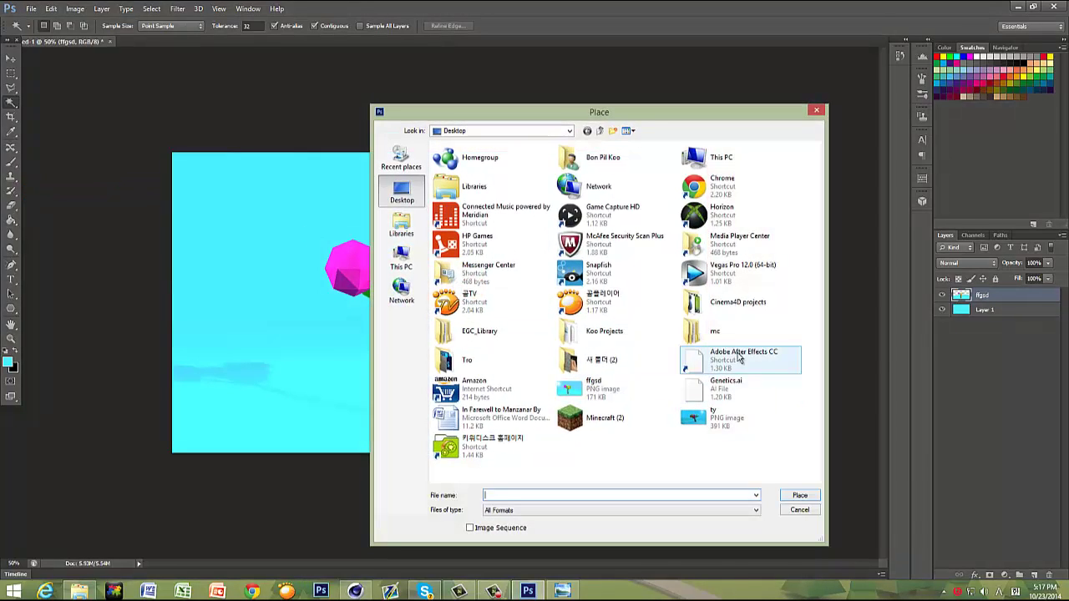
double_click(719, 314)
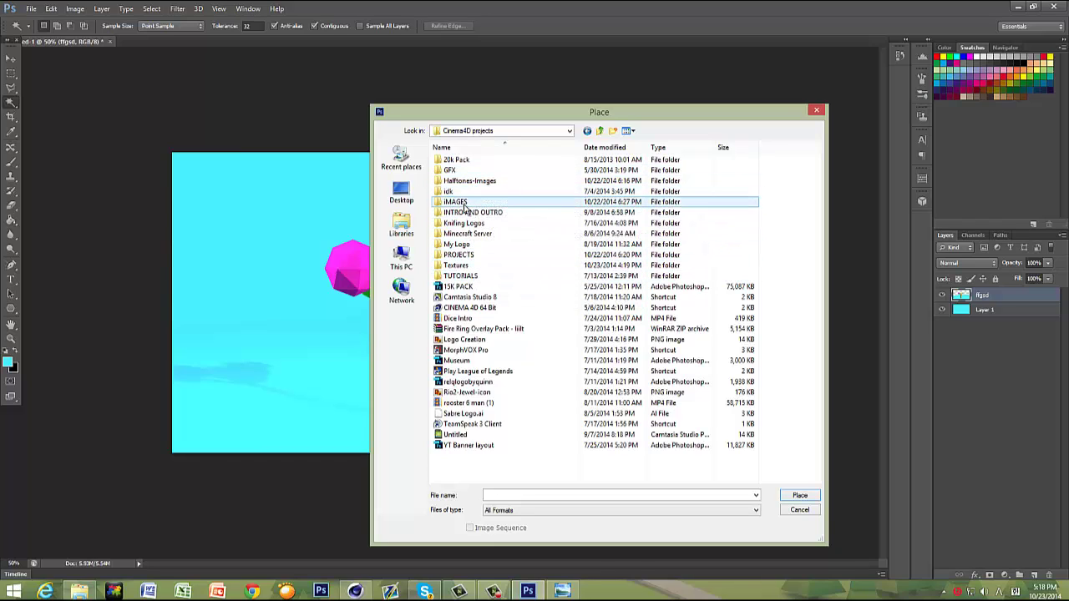
double_click(509, 265)
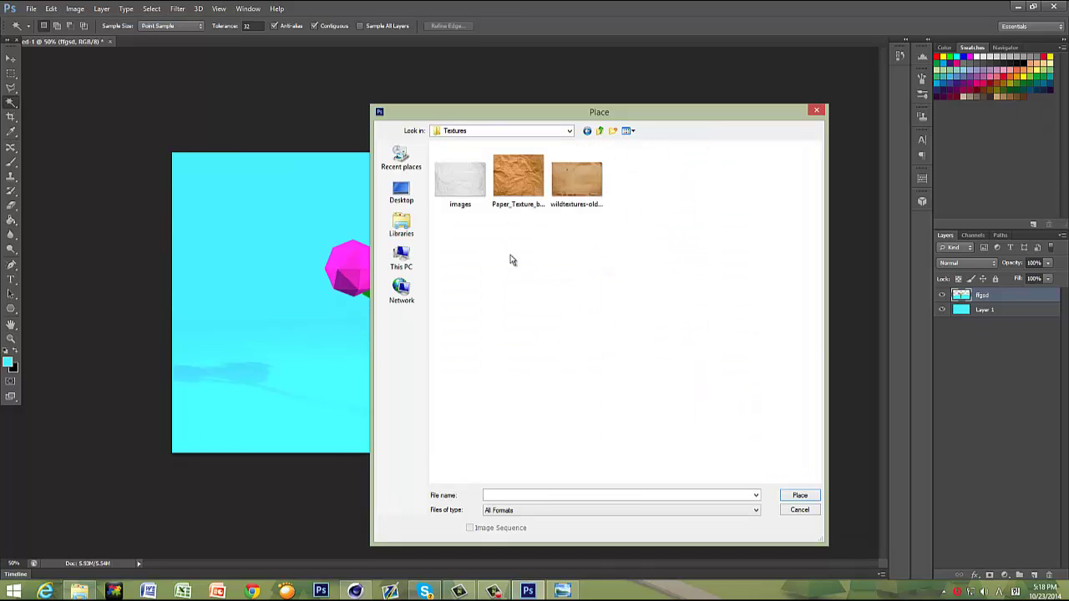
double_click(529, 174)
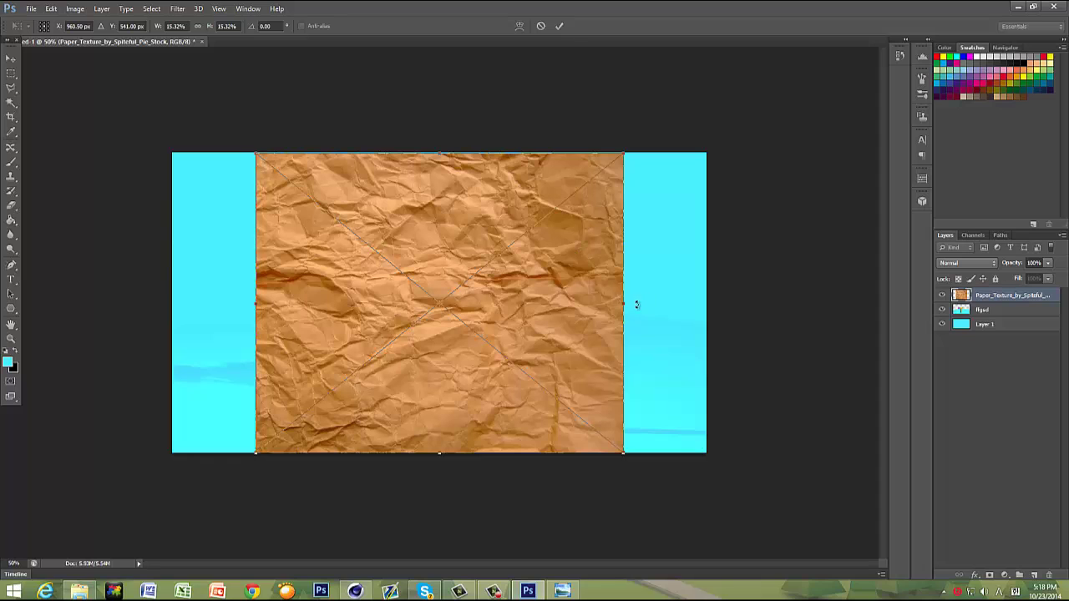
Step: Stretch the placed paper texture sideways and downward to cover the whole canvas, and commit the placement
left_click_drag(619, 303, 710, 303)
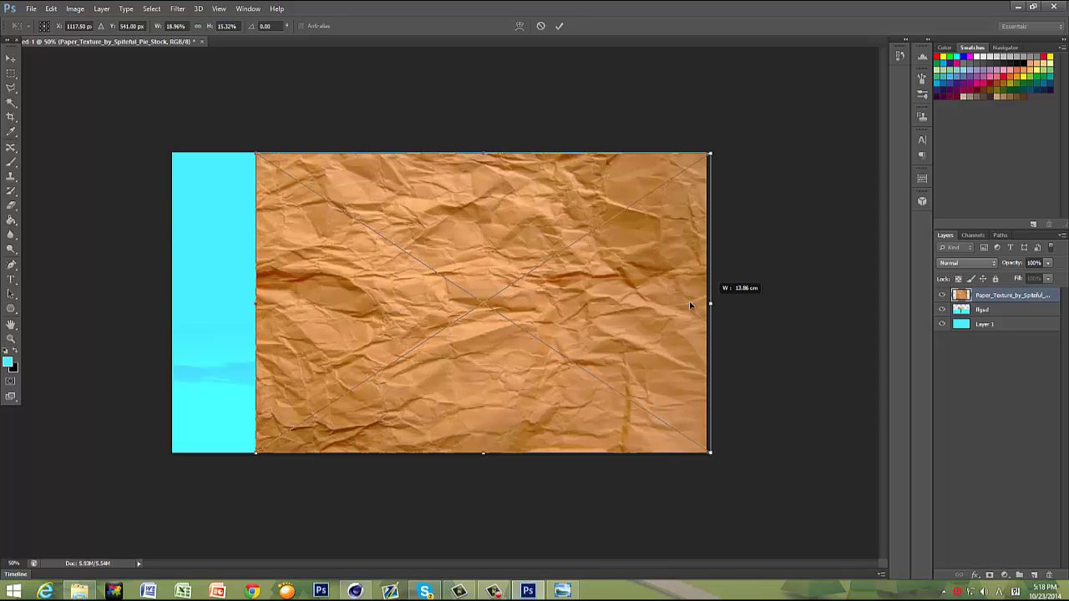
left_click_drag(206, 311, 171, 312)
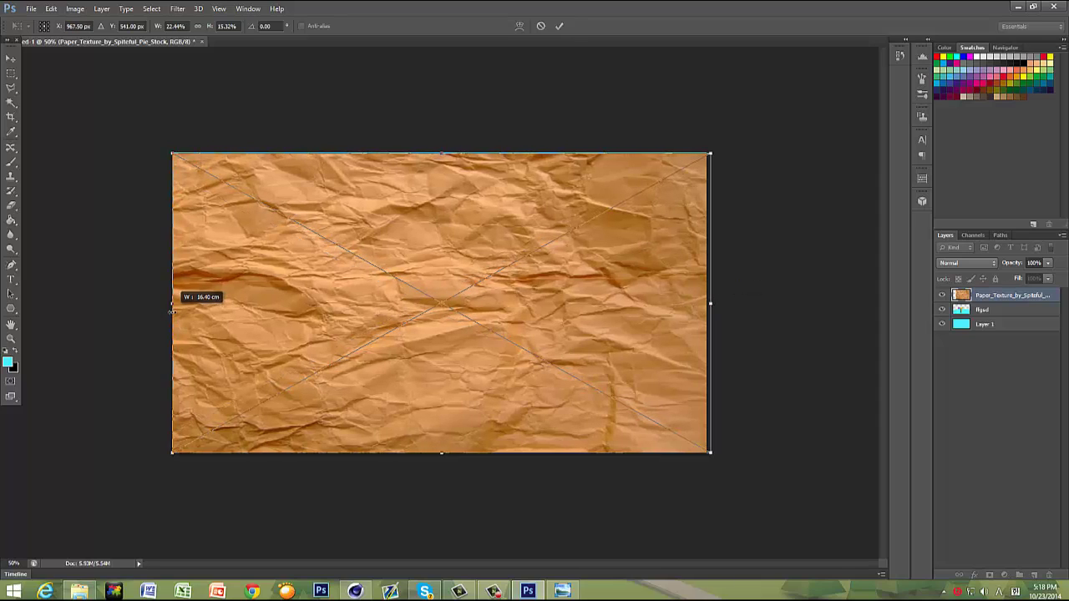
left_click_drag(443, 457, 431, 482)
key("Return")
key("w")
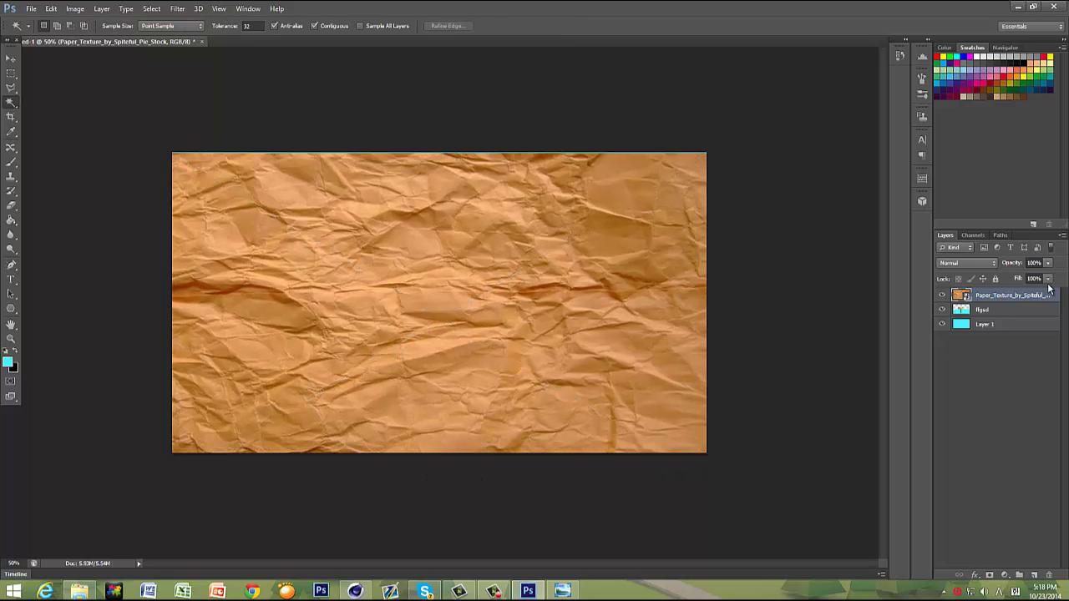
Step: Set the paper texture layer's blend mode to Overlay and its opacity to 60%, and deselect the layer
left_click(969, 264)
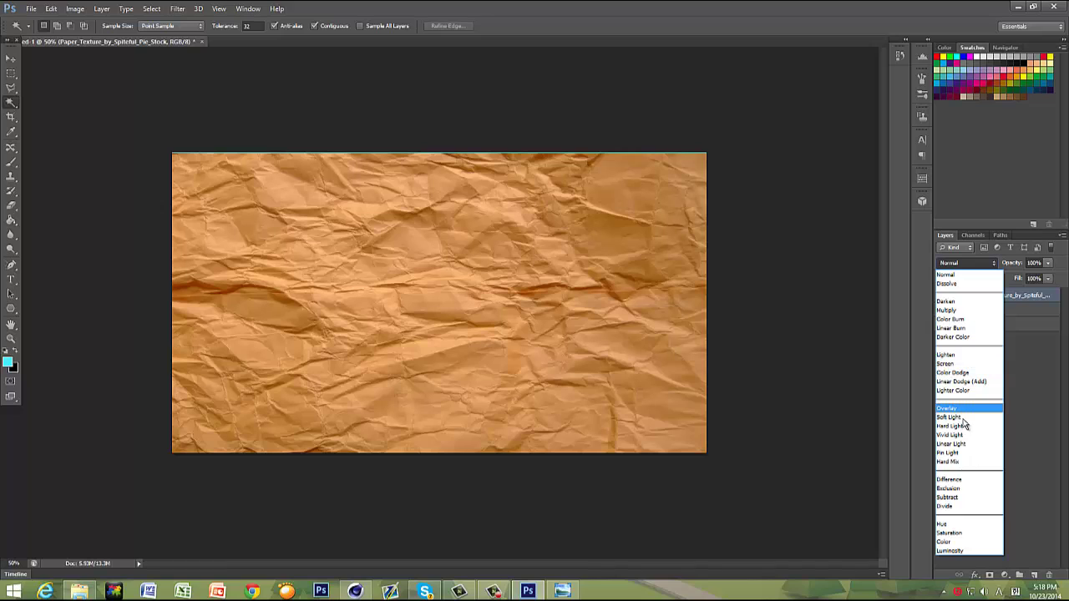
left_click(955, 407)
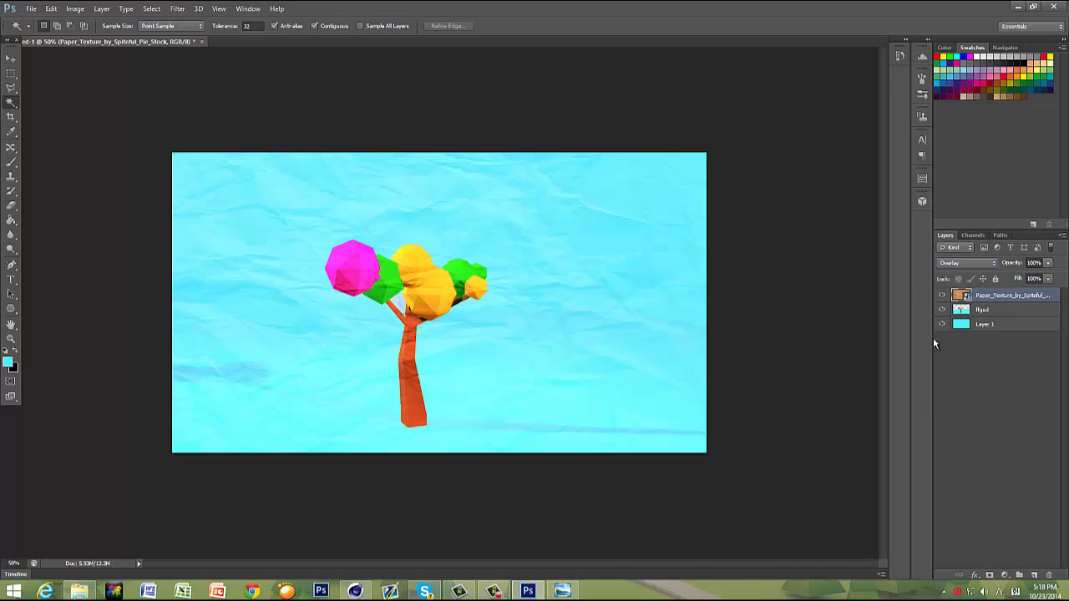
left_click(1049, 264)
left_click_drag(1009, 273, 1022, 286)
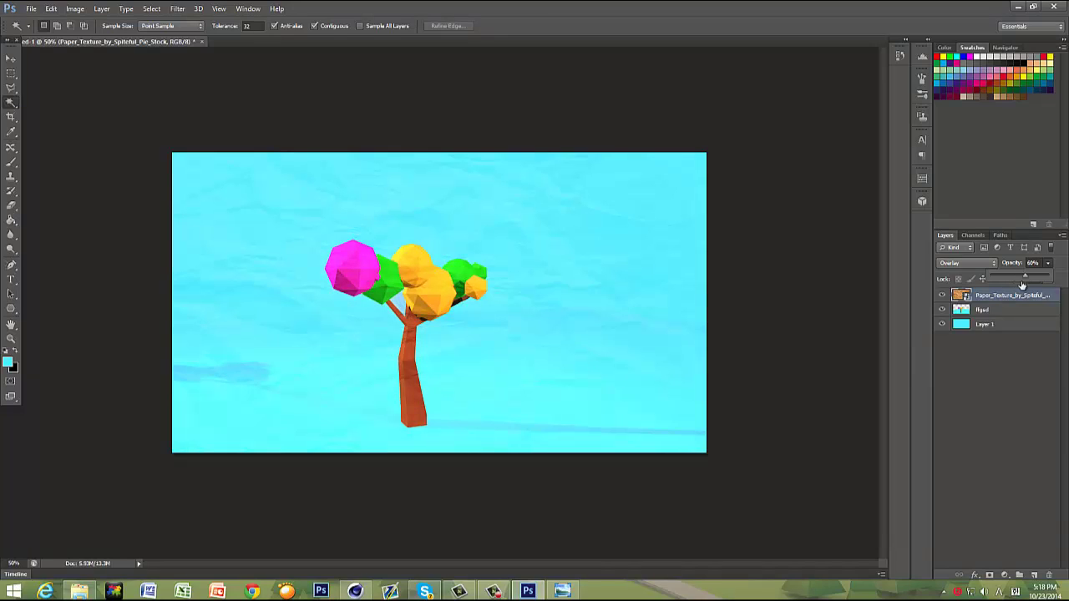
left_click(1013, 377)
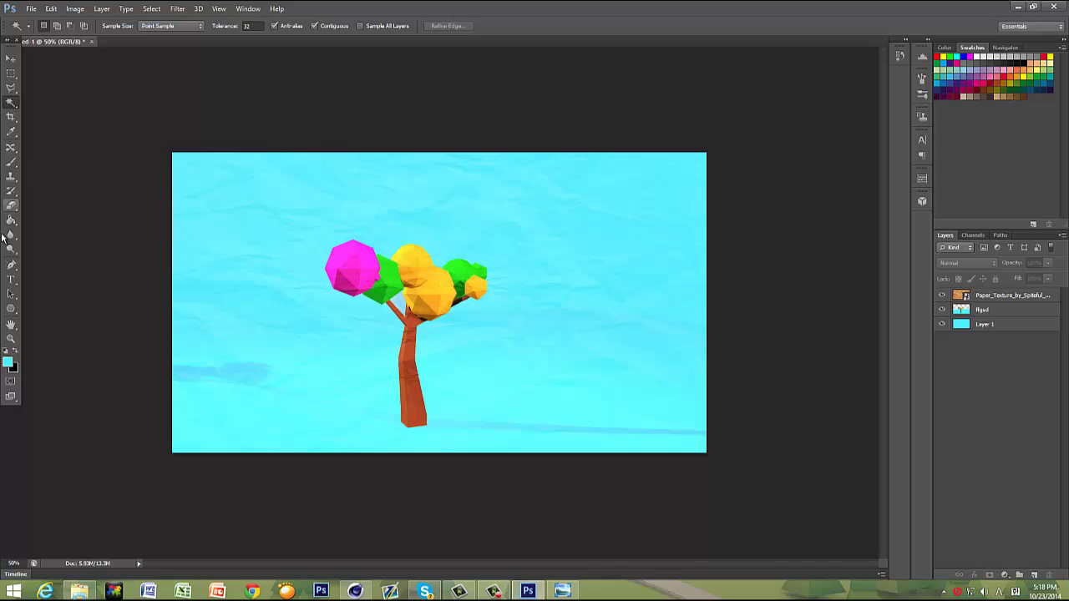
Step: Try to paint in the sky with the soft 700 px brush while no layer is active
left_click(10, 161)
left_click(55, 26)
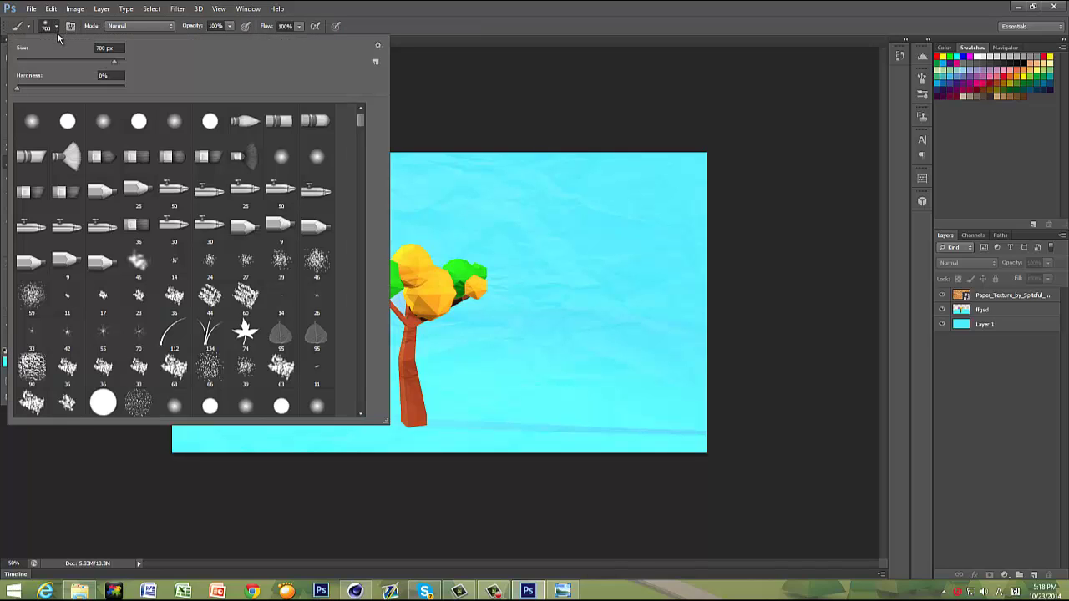
left_click(807, 118)
left_click(238, 237)
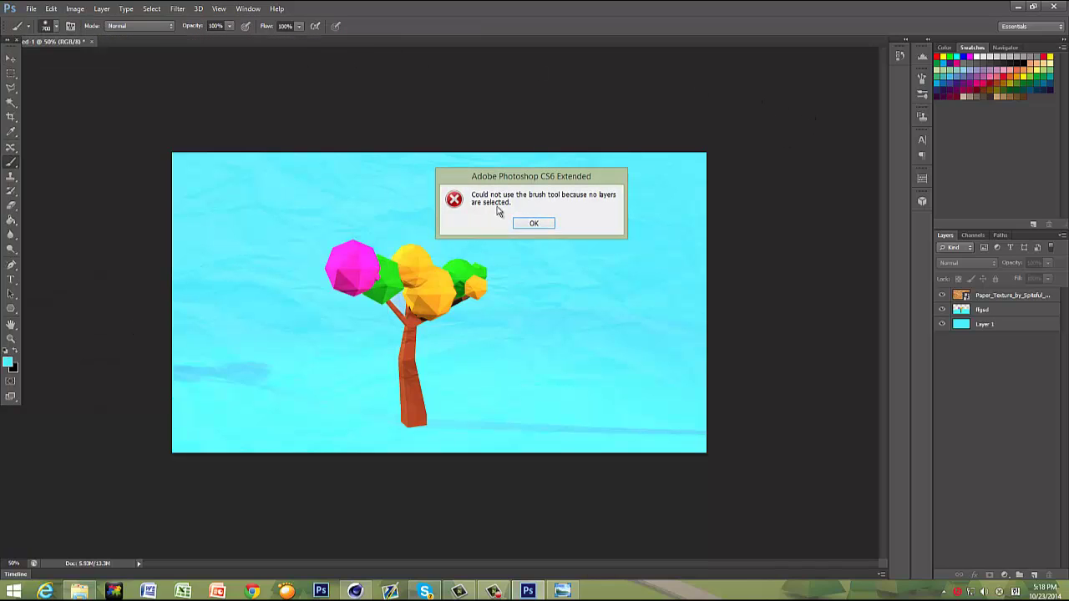
left_click(531, 225)
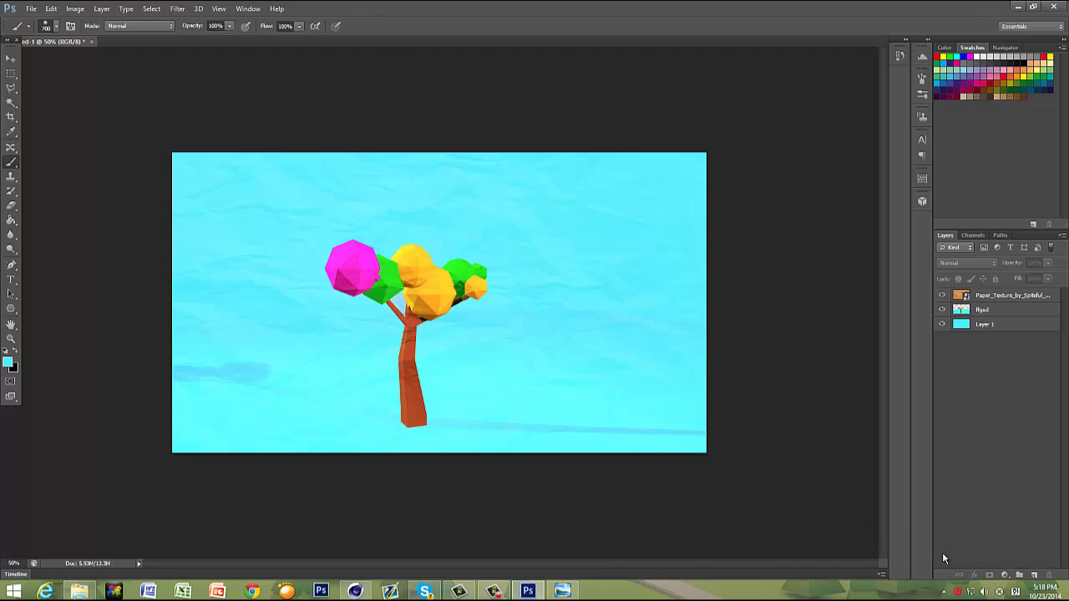
Step: Add a new layer on top, set the foreground colour to white, and brush a soft round glow in the sky right of the tree
left_click(1034, 577)
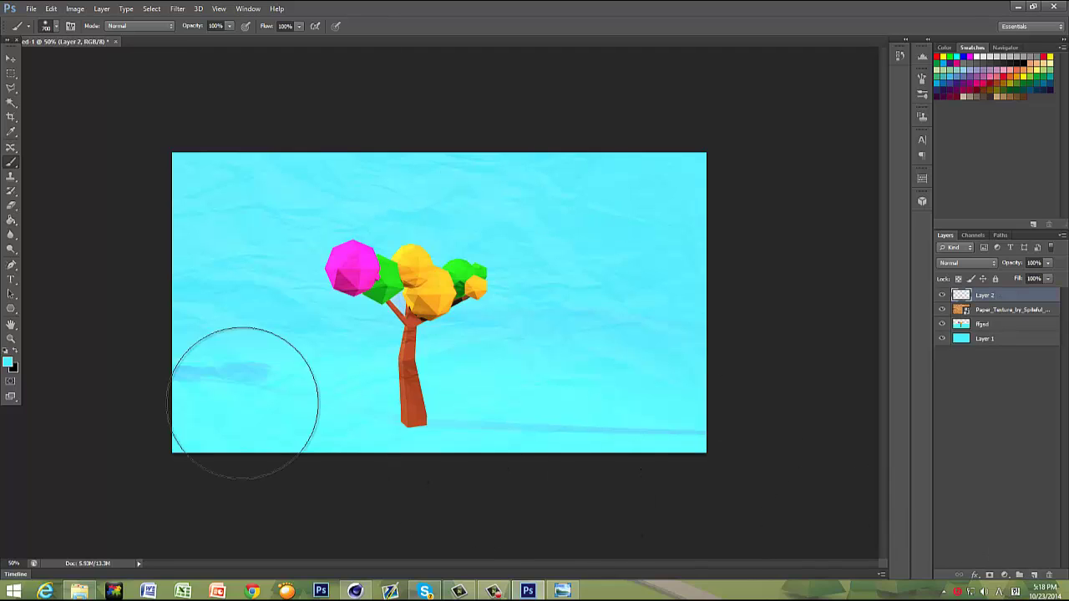
left_click(14, 351)
left_click(8, 362)
left_click_drag(430, 293, 133, 158)
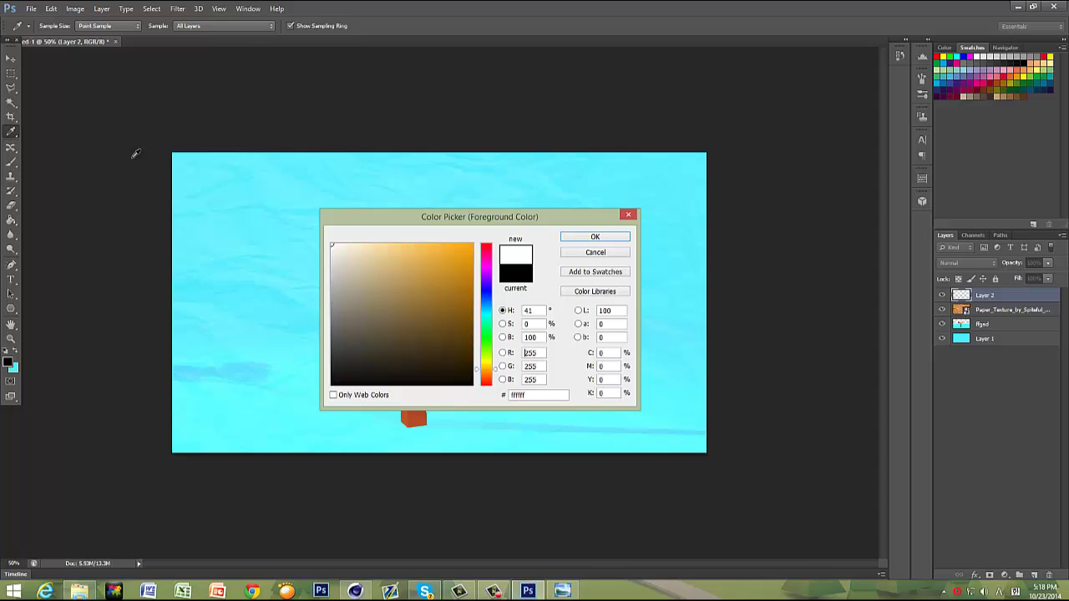
left_click(585, 237)
key("b")
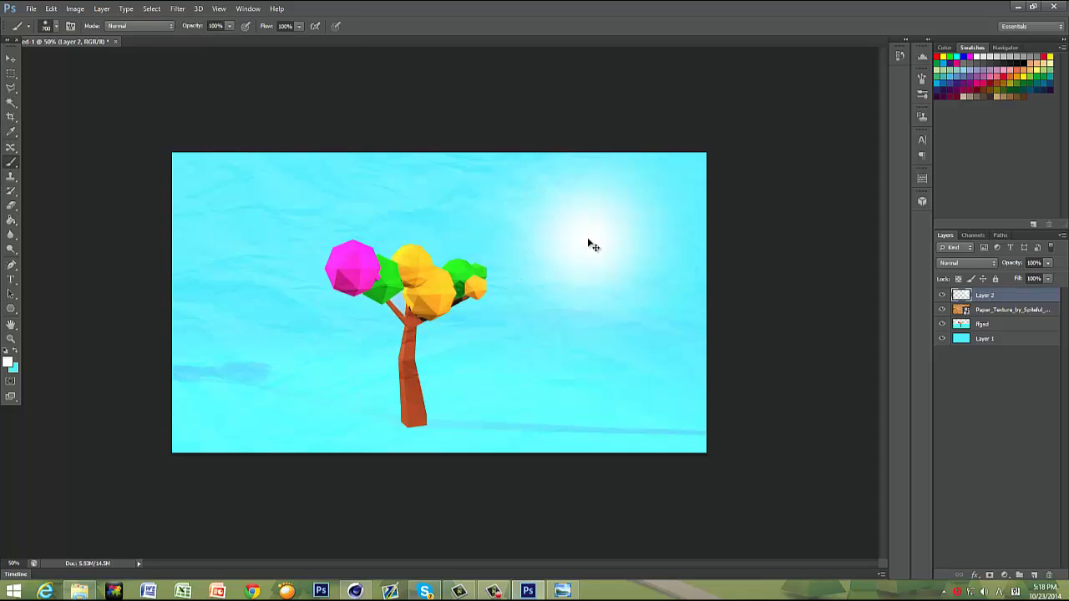
Step: Undo the sun glow, repaint it nearer the canvas's upper-right corner, and move its layer below the paper texture
key("ctrl+z")
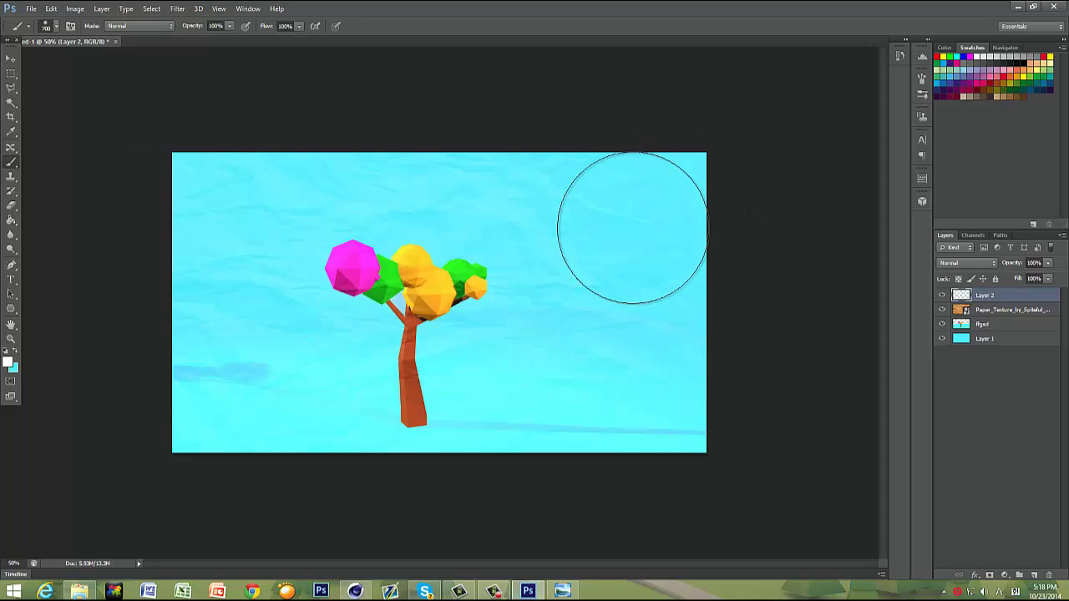
left_click(632, 224)
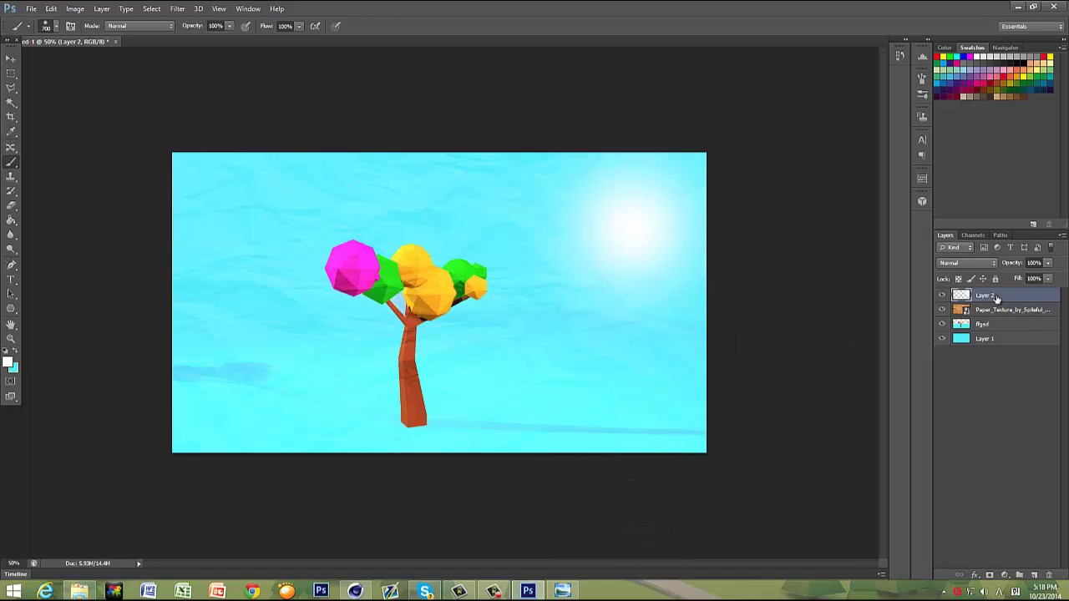
left_click_drag(997, 298, 996, 325)
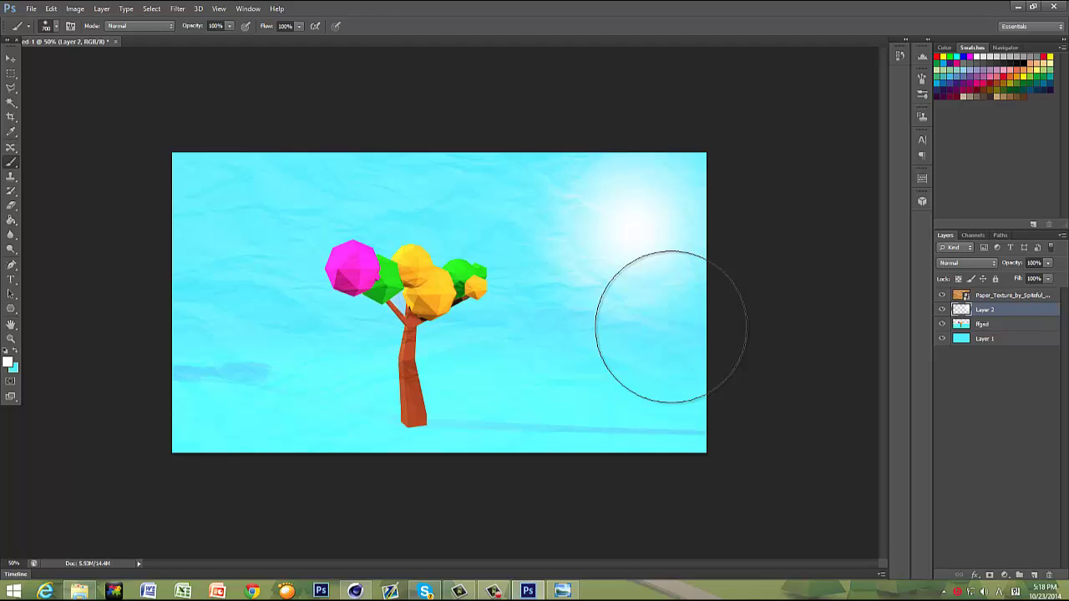
Step: Add a Curves adjustment above the glow layer, with curve points at input 154, output 138 and input 58, output 73
left_click(1003, 576)
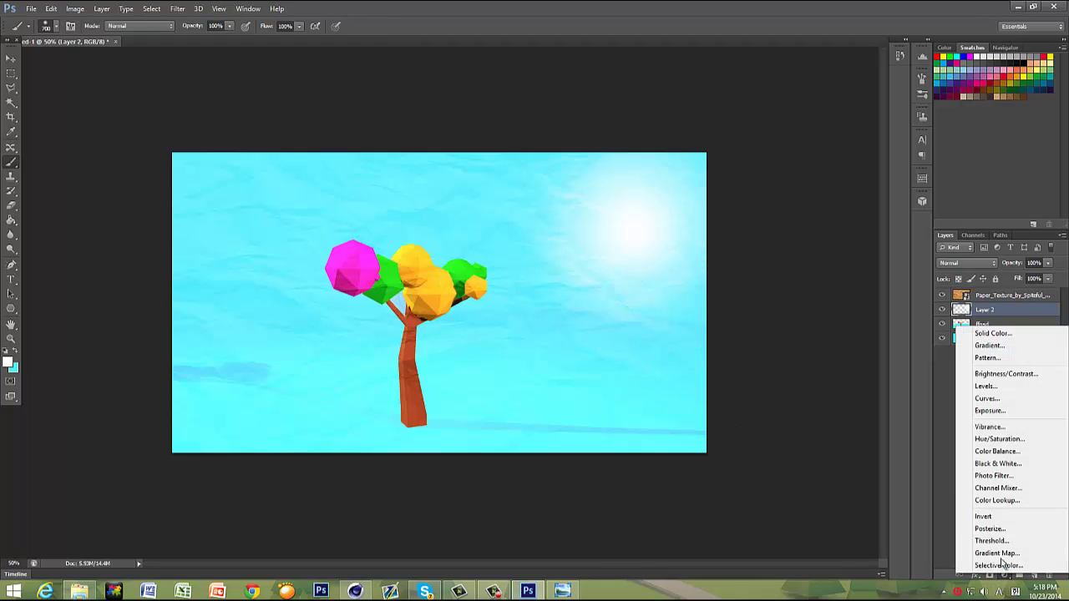
left_click(981, 400)
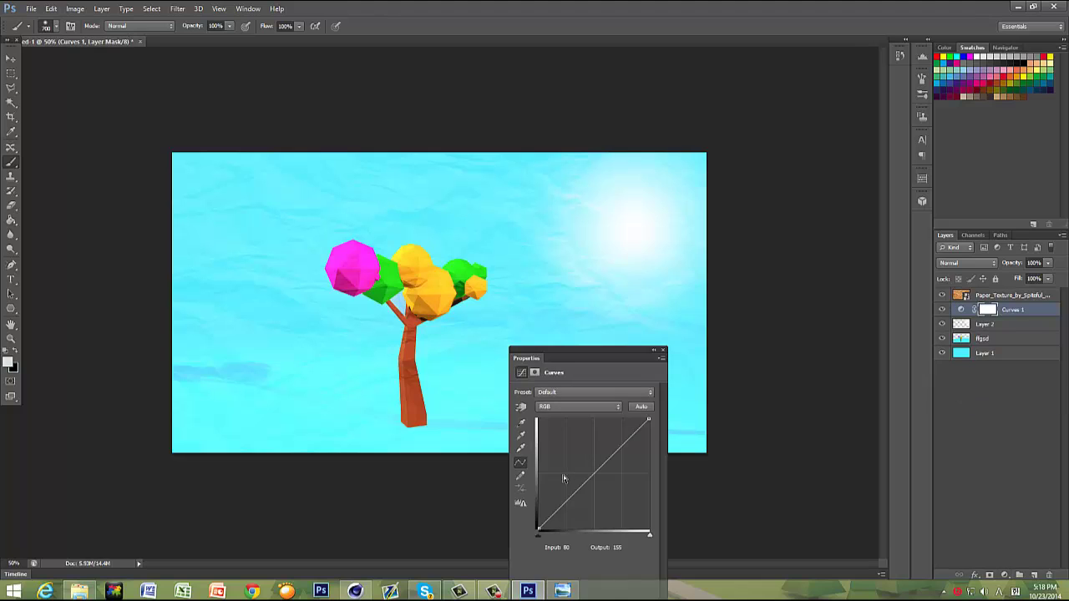
mouse_move(607, 462)
left_mouse_down()
mouse_move(606, 448)
mouse_move(608, 467)
left_mouse_up()
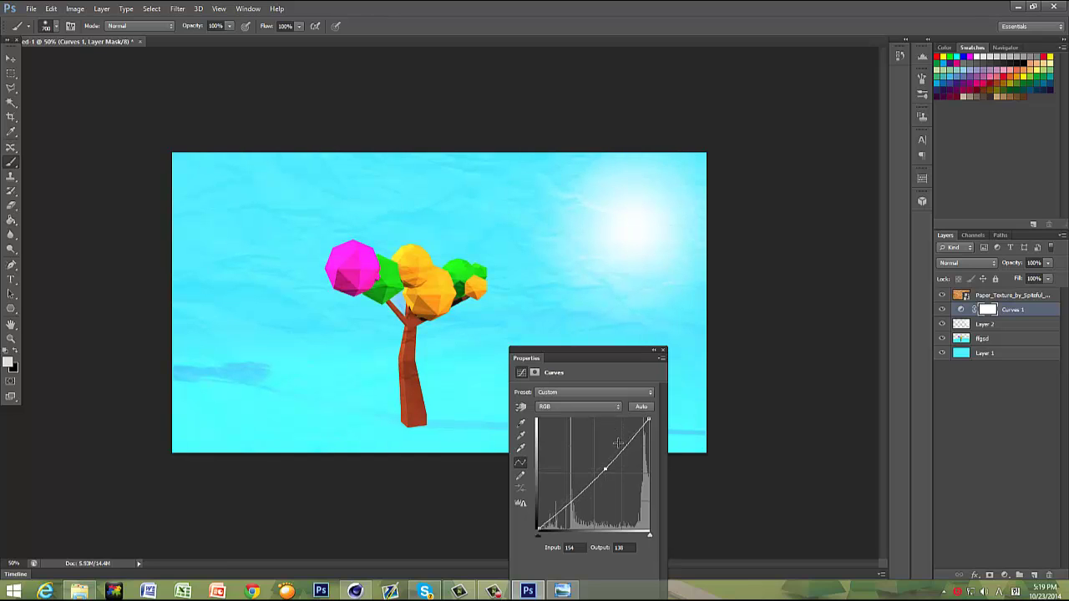
left_click_drag(568, 501, 563, 499)
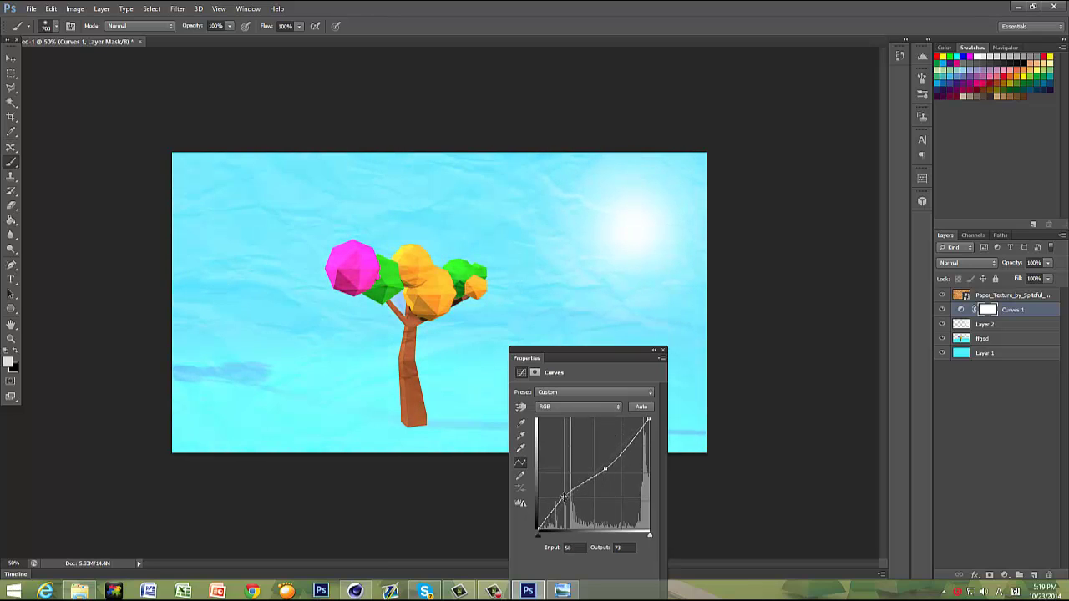
left_click(664, 351)
Step: Add a Photo Filter adjustment above Curves, choose Cooling Filter (LBB), and adjust its density
left_click(1004, 575)
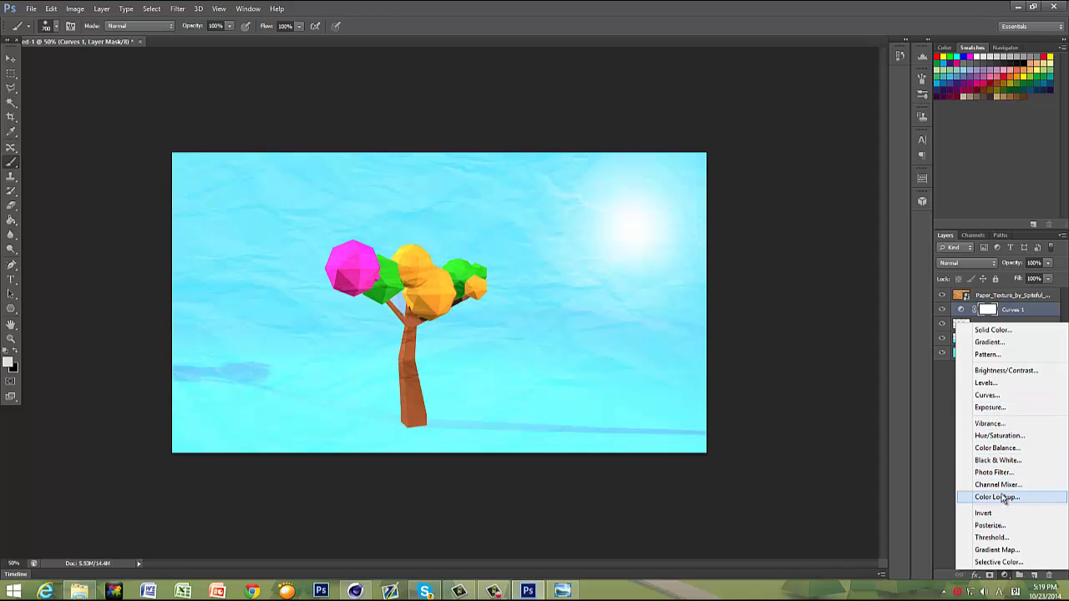
left_click(994, 472)
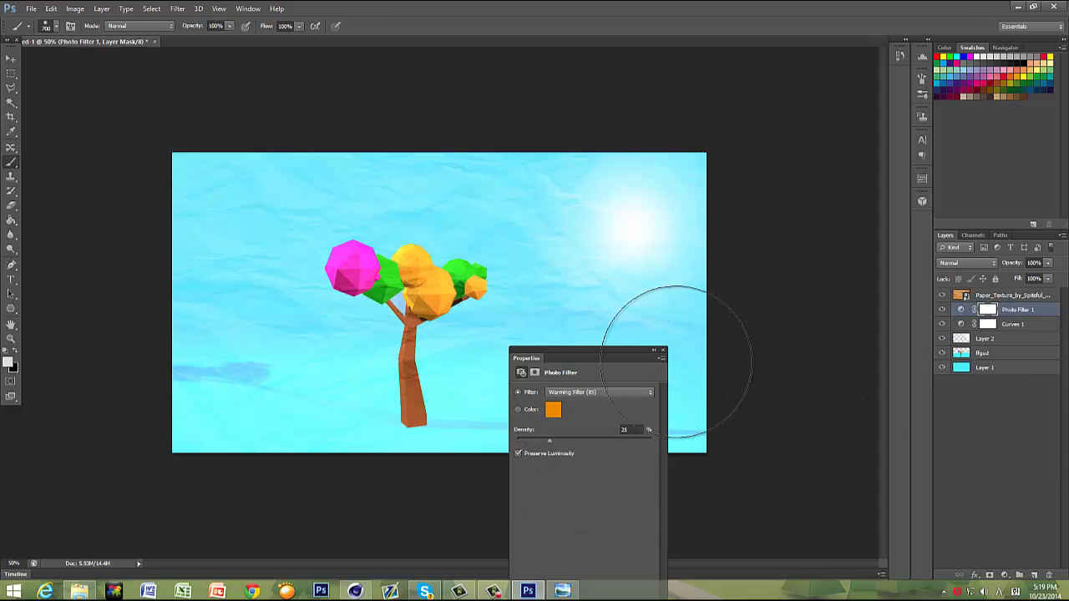
left_click(593, 393)
left_click(569, 410)
scroll(579, 397, "down", 2)
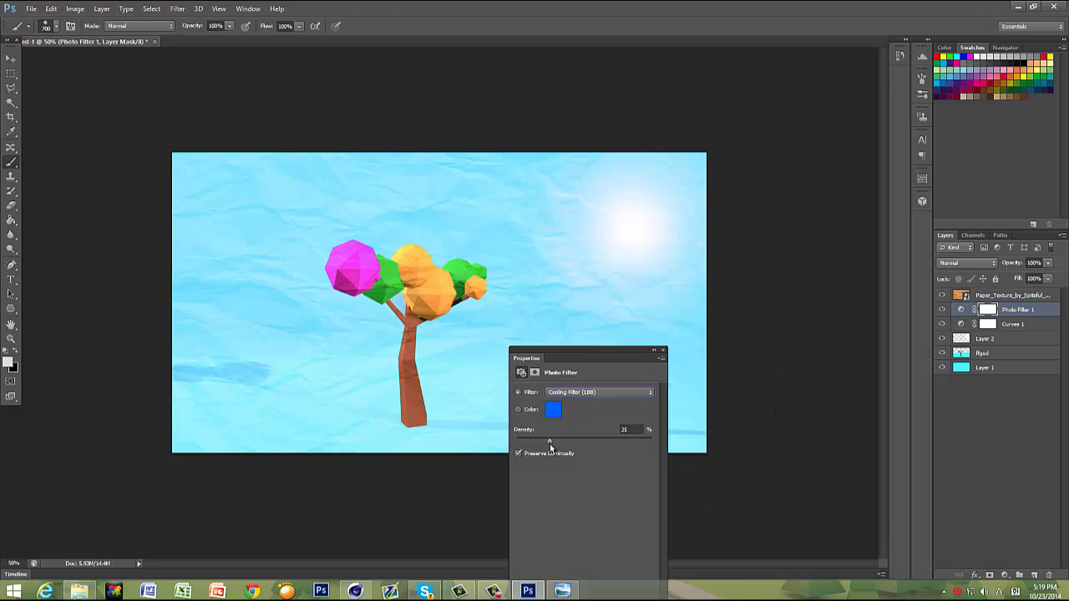
left_click_drag(583, 444, 527, 447)
left_click(663, 350)
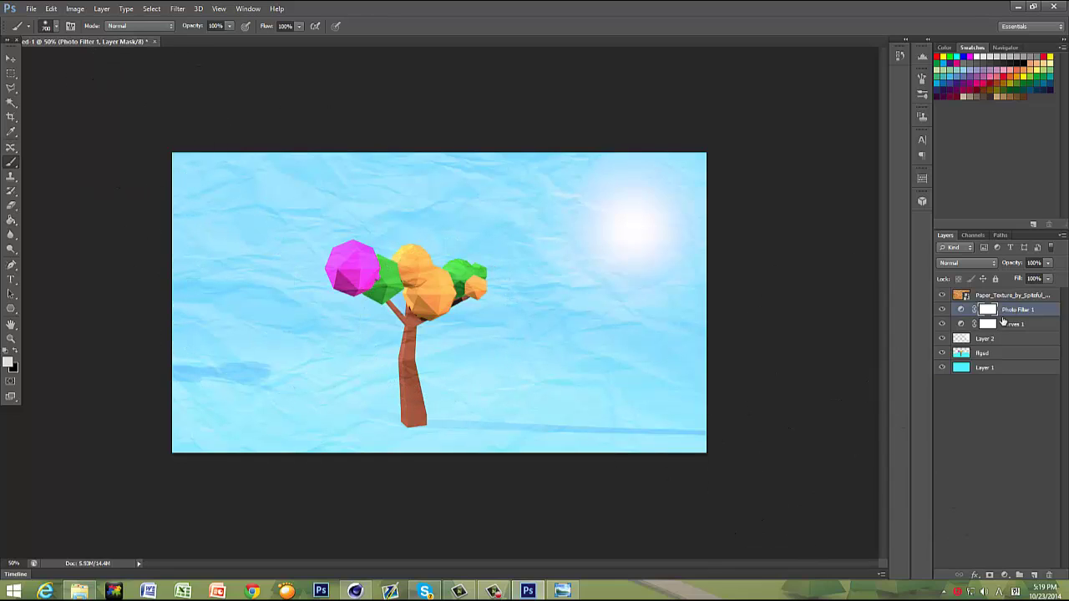
Step: Try the paper texture layer below the Photo Filter and Curves adjustments, and return it to the top of the stack
left_click_drag(1011, 295, 1012, 339)
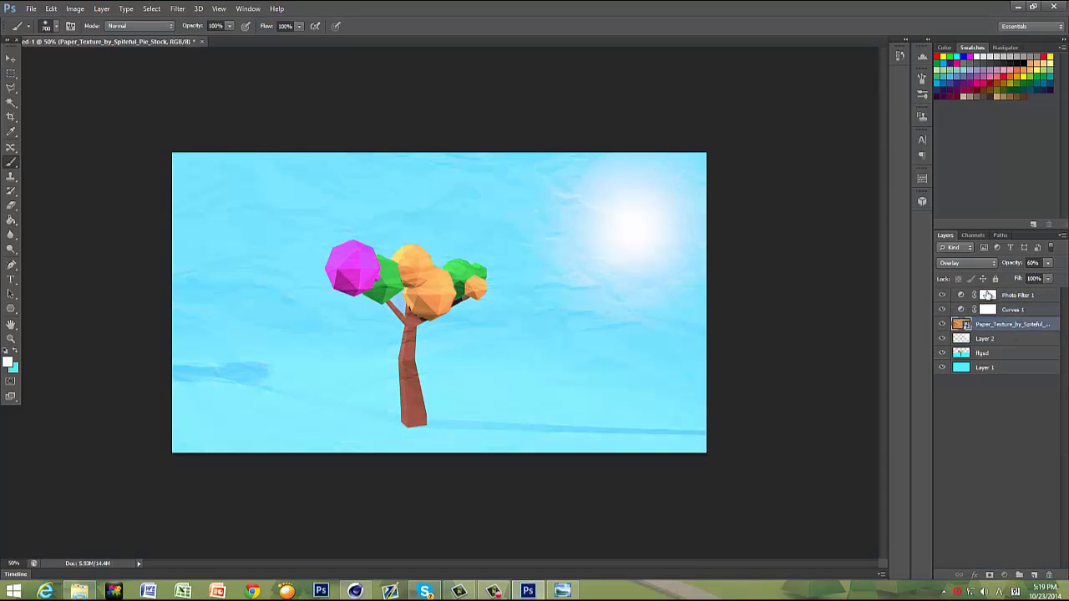
left_click_drag(1009, 324, 1001, 311)
left_click_drag(988, 294, 990, 295)
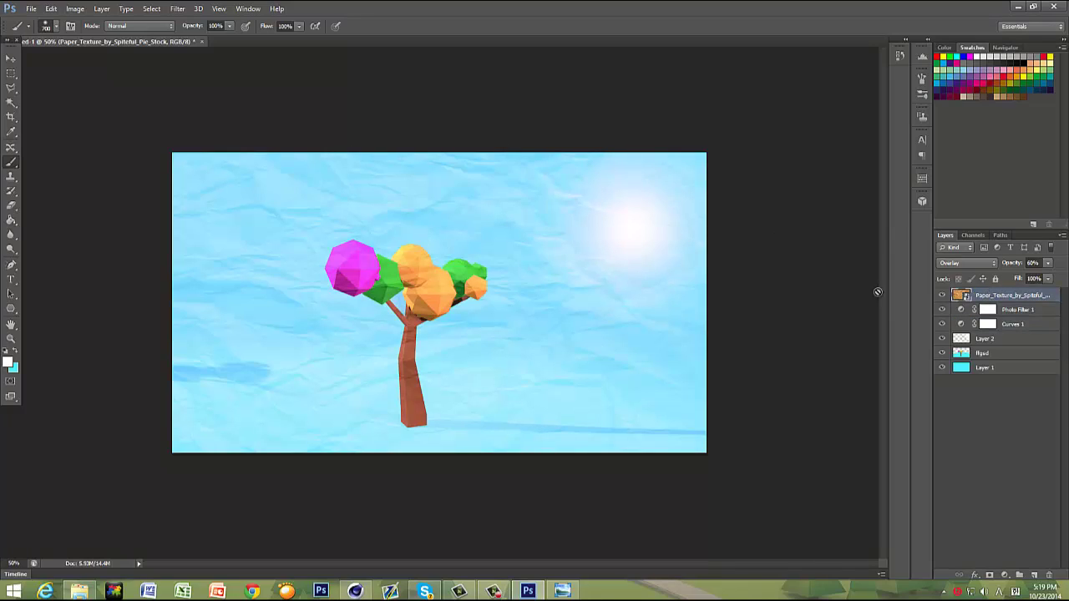
Step: Lower the paper texture layer's fill to about 59% and deselect the layer
left_click(1046, 279)
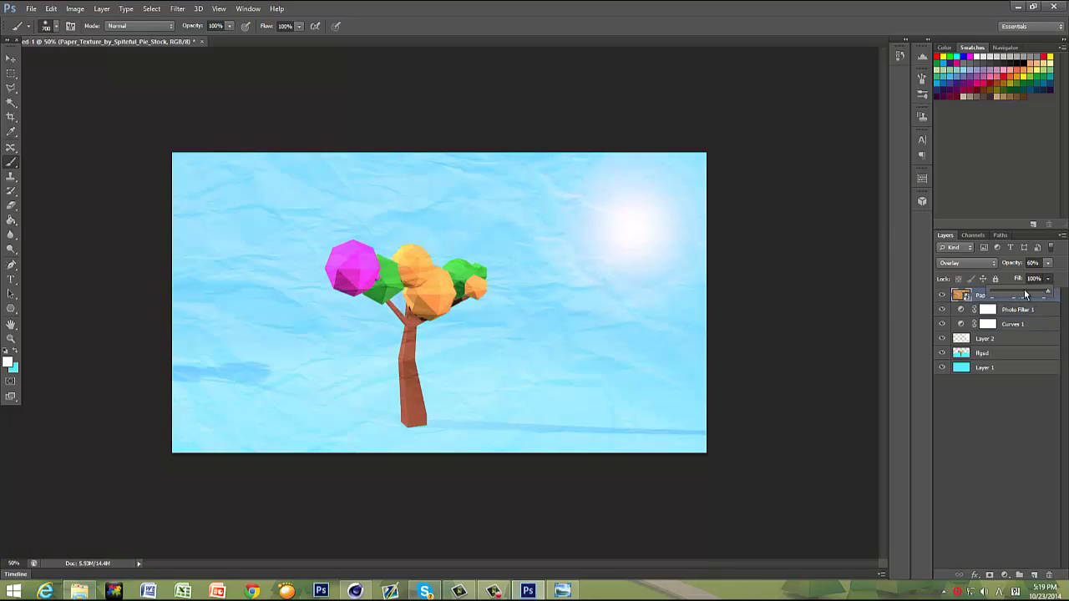
left_click(1025, 293)
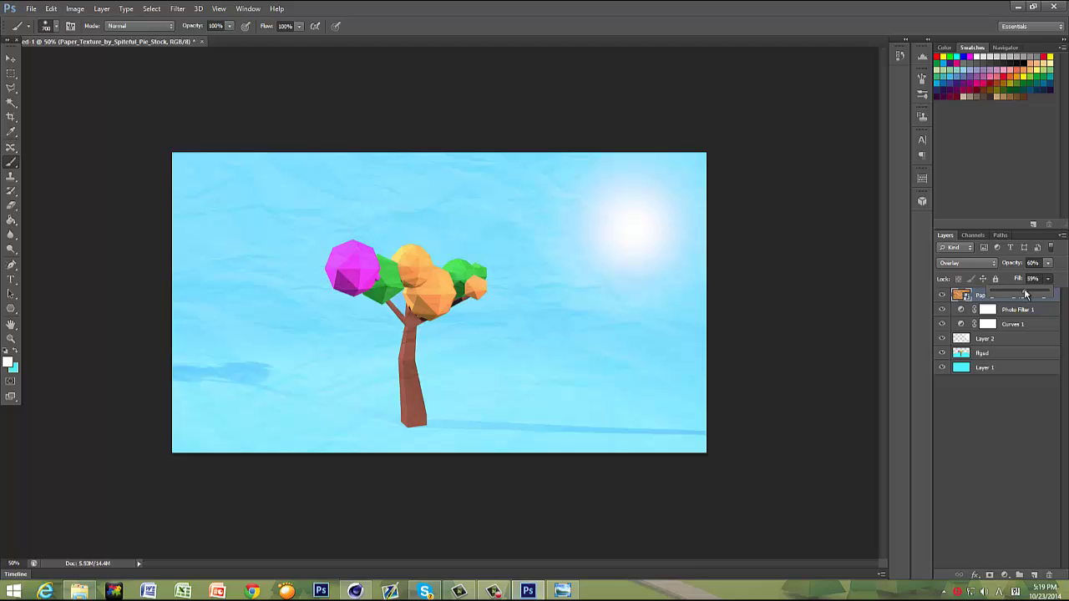
left_click(1023, 458)
left_click(1005, 575)
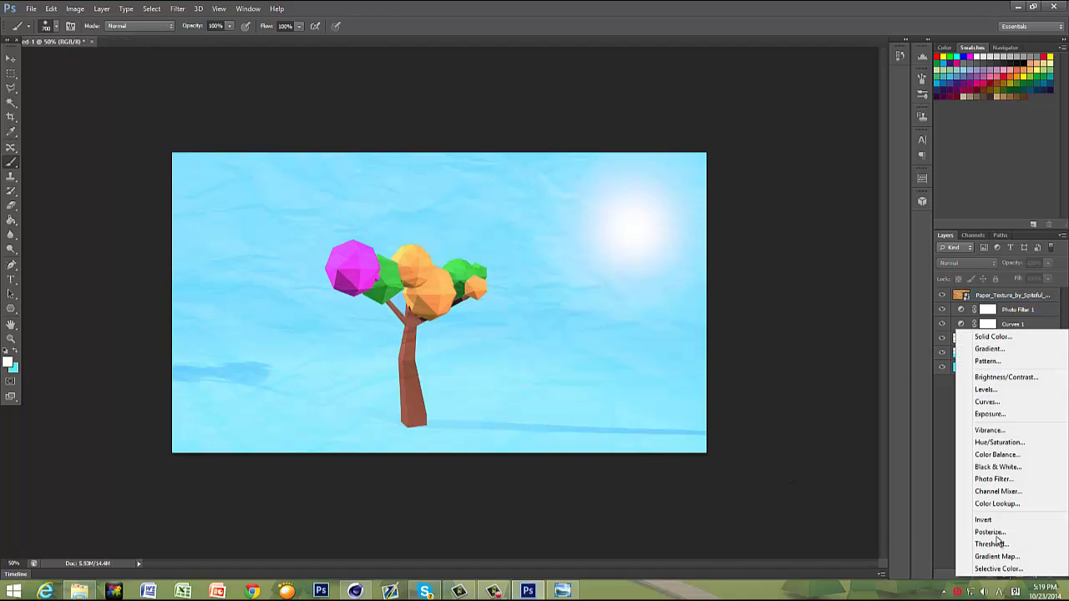
left_click(942, 459)
Step: Place the image media-militia-halftones-53 from the Halftones-Images folder into the document
left_click(25, 10)
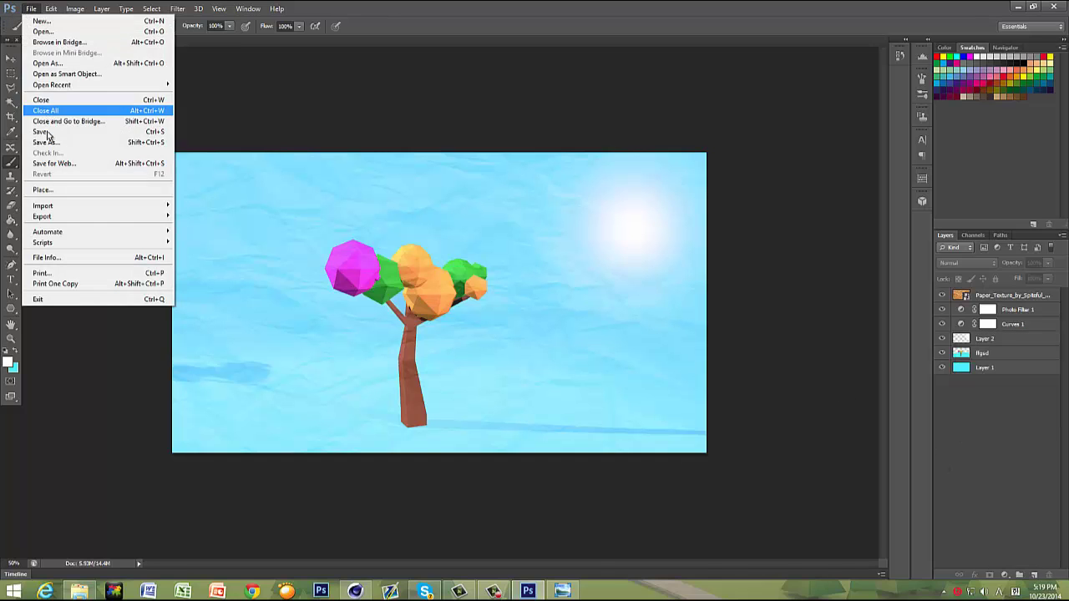
left_click(29, 189)
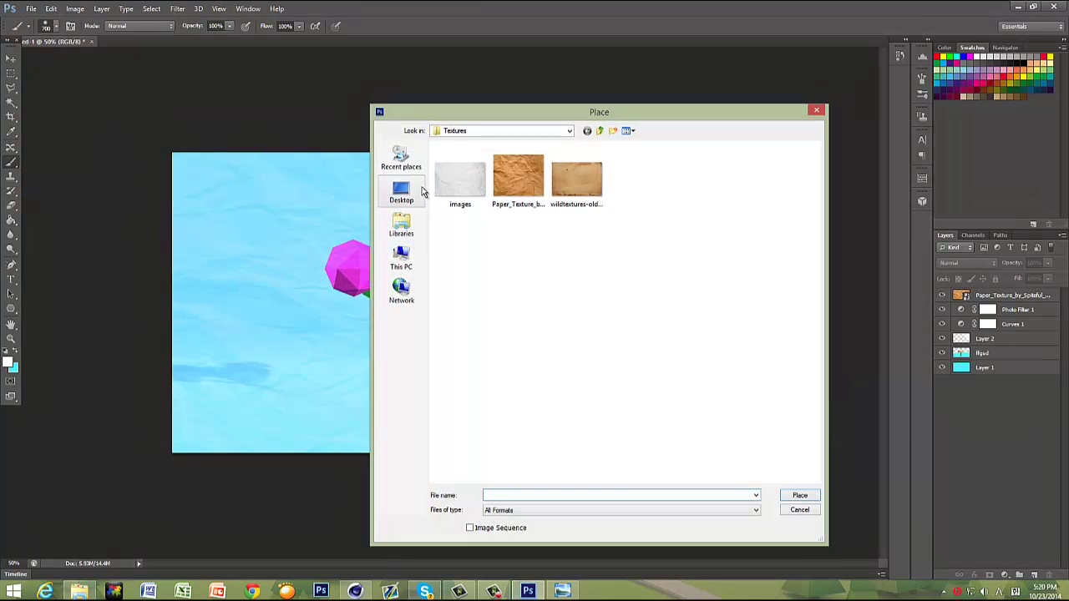
left_click(479, 132)
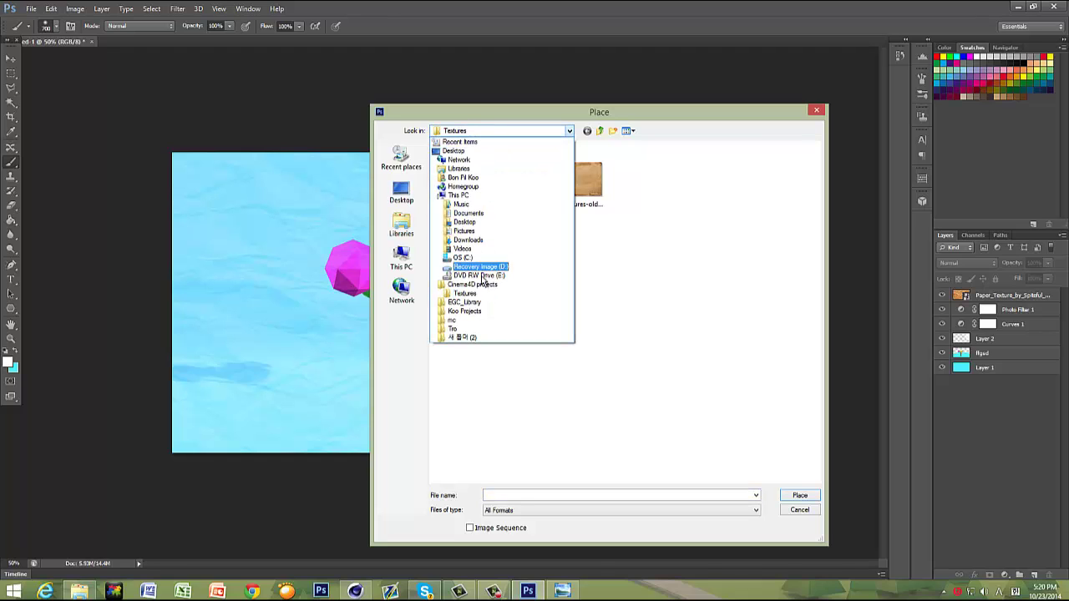
left_click(468, 291)
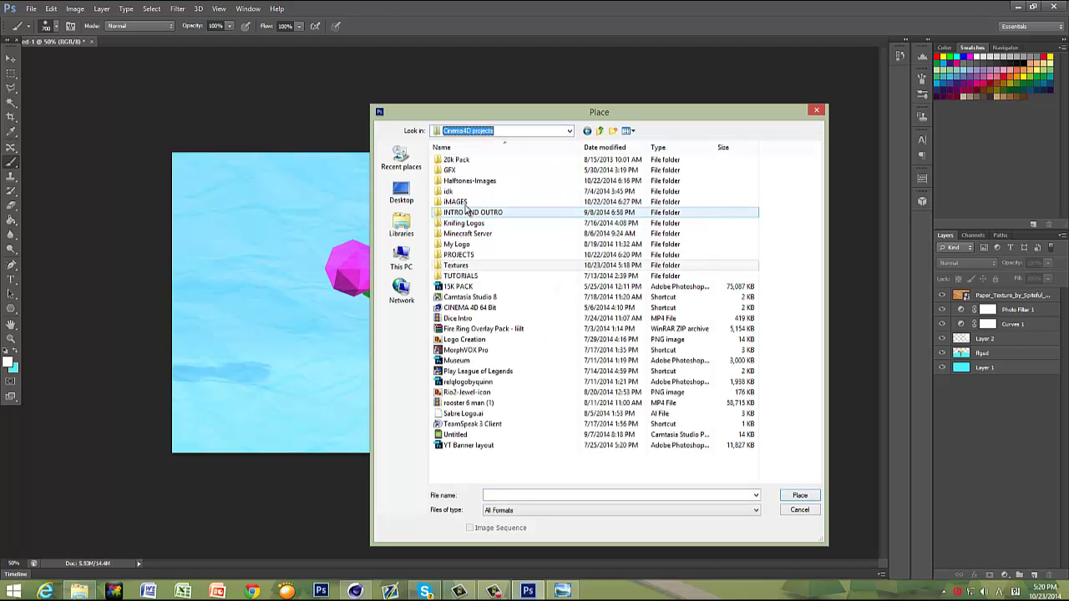
double_click(537, 183)
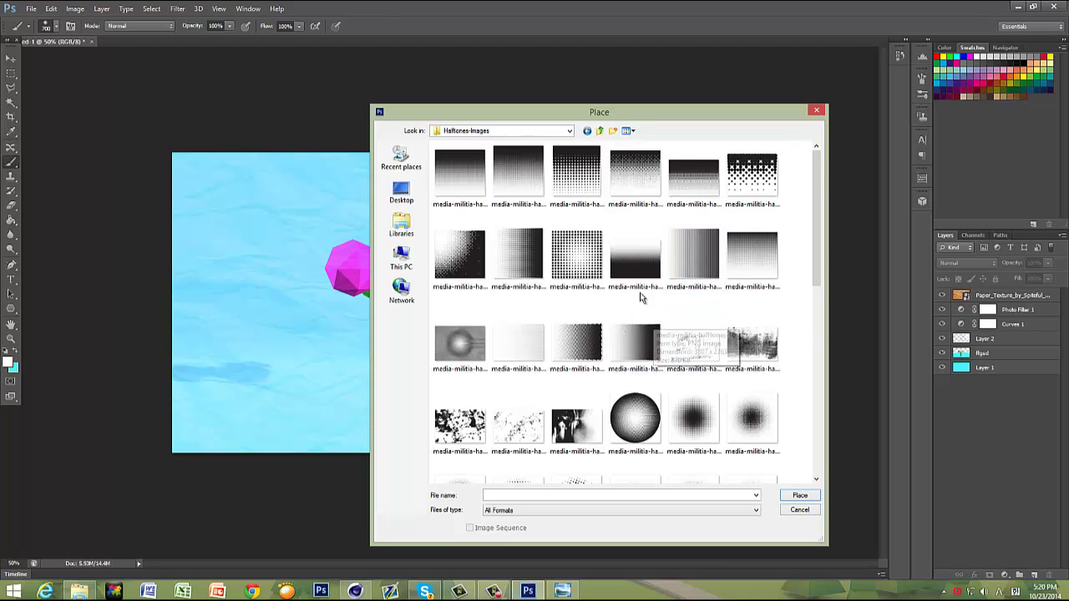
scroll(640, 295, "down", 5)
double_click(691, 378)
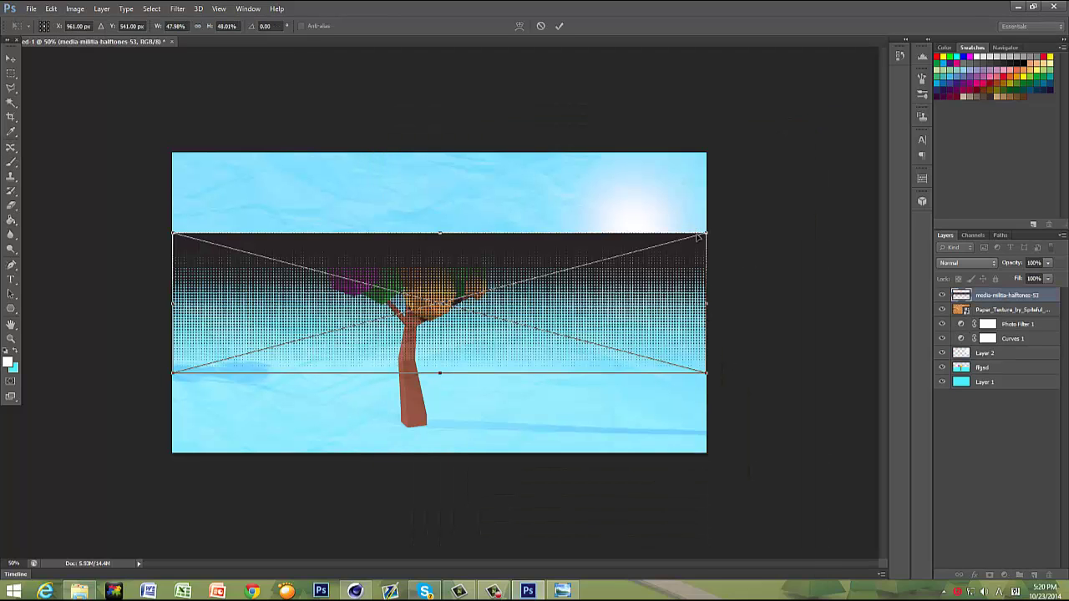
Step: Rotate the placed halftone about 90° counterclockwise, move it to the canvas's left edge, and commit the placement
left_click_drag(682, 204, 387, 137)
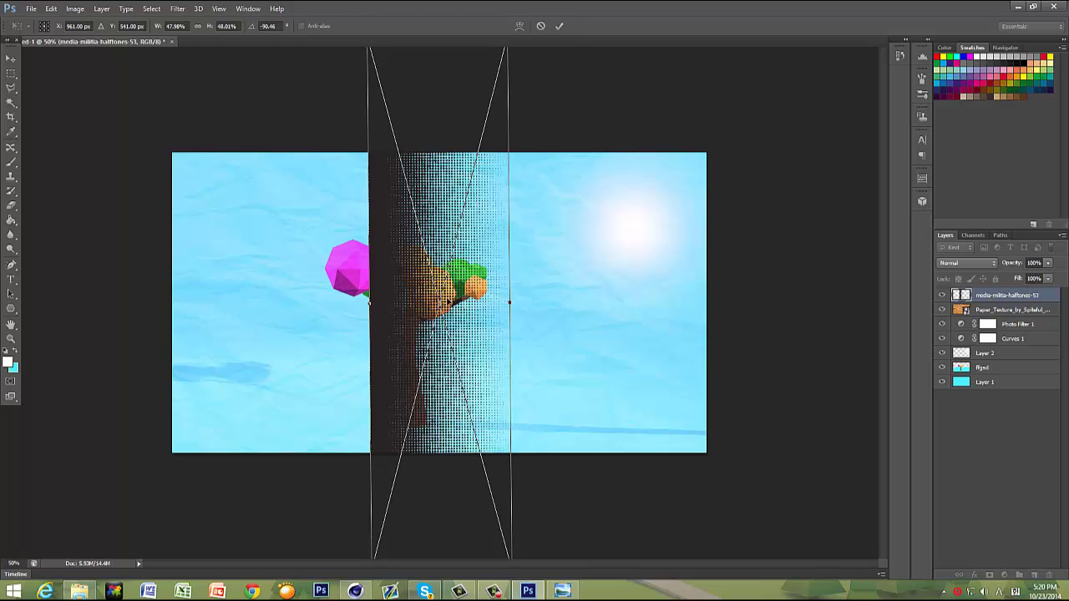
left_click_drag(448, 304, 257, 325)
key("Return")
key("b")
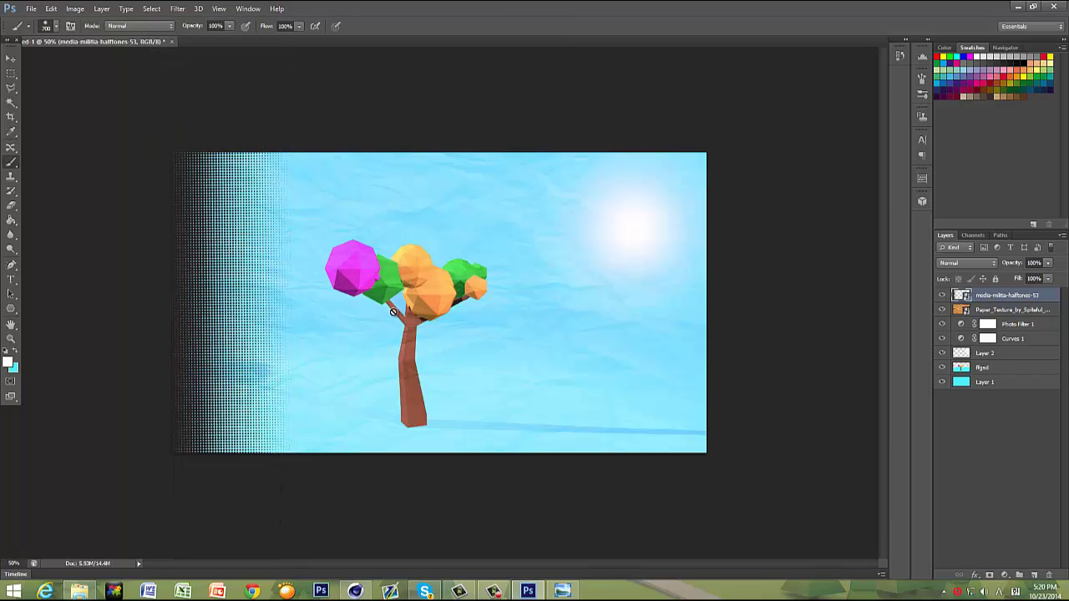
Step: Duplicate the halftone layer, flip the copy horizontally, and position it along the canvas's right edge
key("ctrl+j")
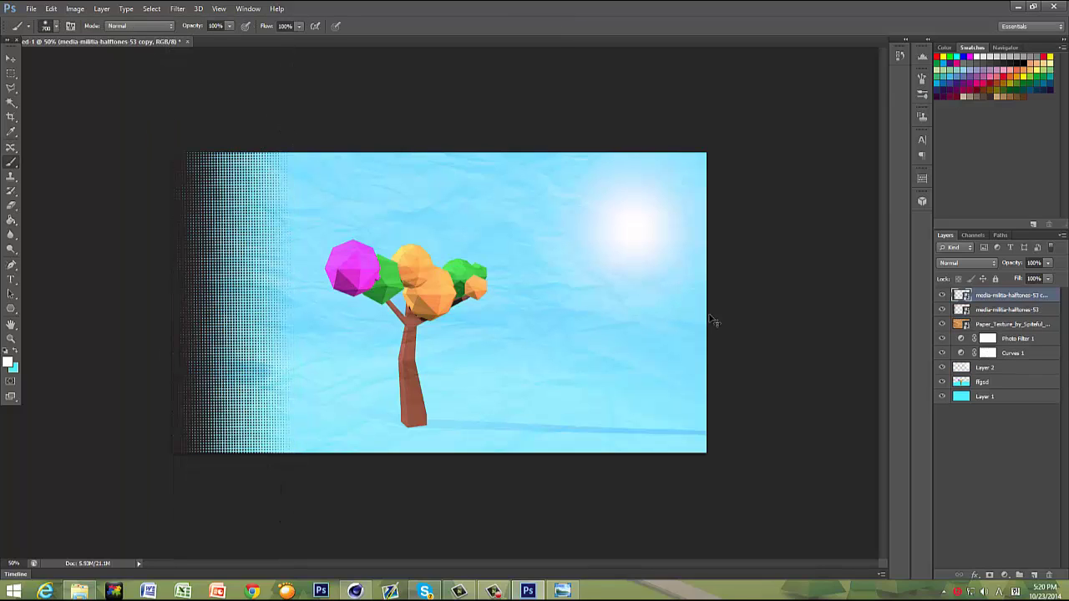
key("ctrl+t")
right_click(231, 304)
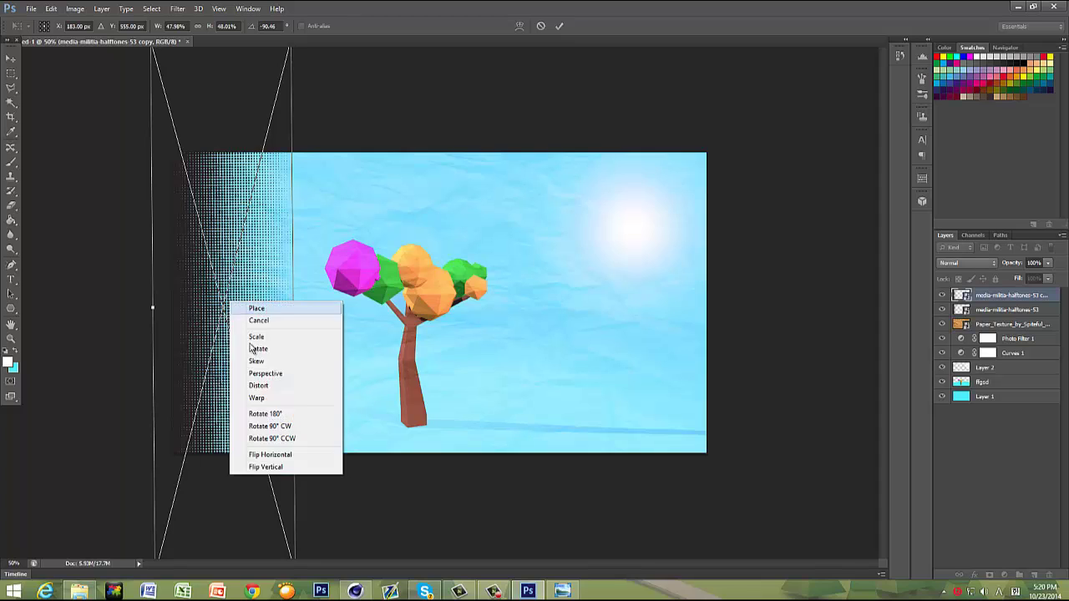
left_click(284, 455)
left_click_drag(258, 388, 699, 398)
key("Return")
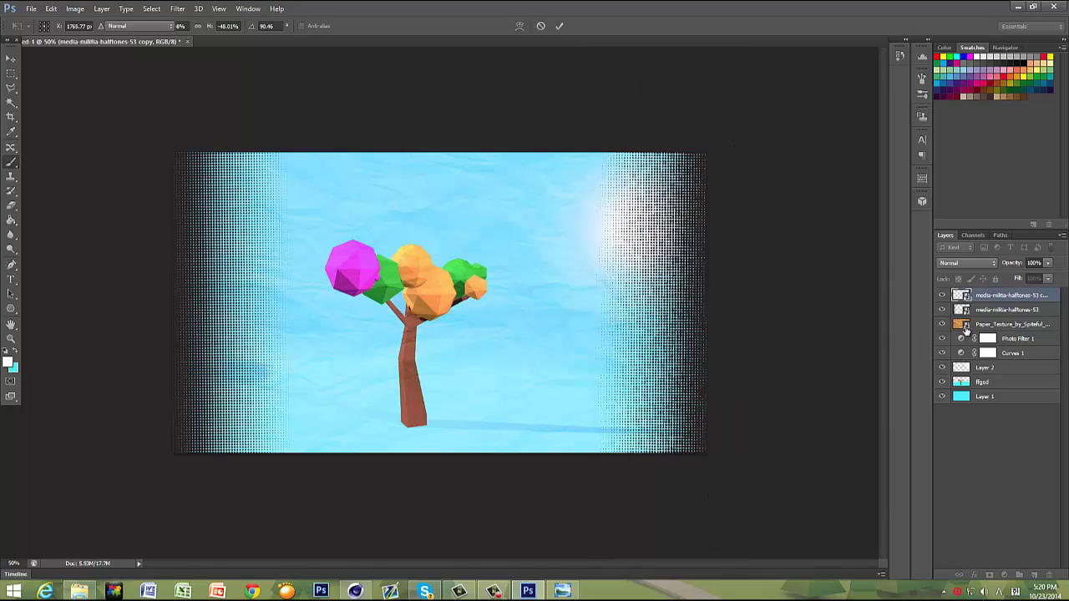
Step: Merge the two halftone layers and set the merged layer's opacity to 13%
left_click(995, 314, "shift")
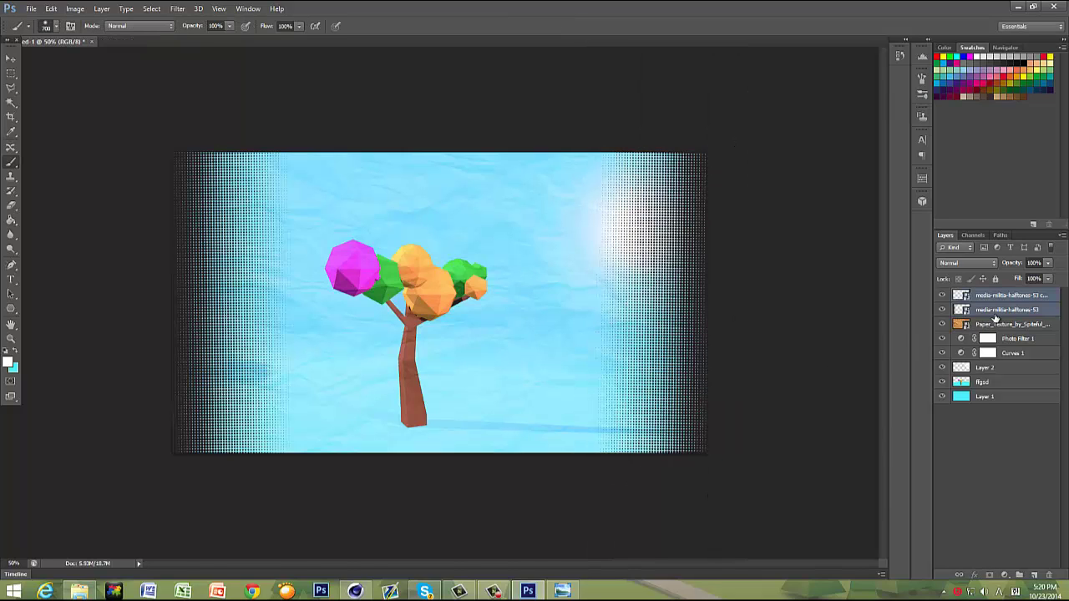
key("ctrl+e")
left_click(1046, 263)
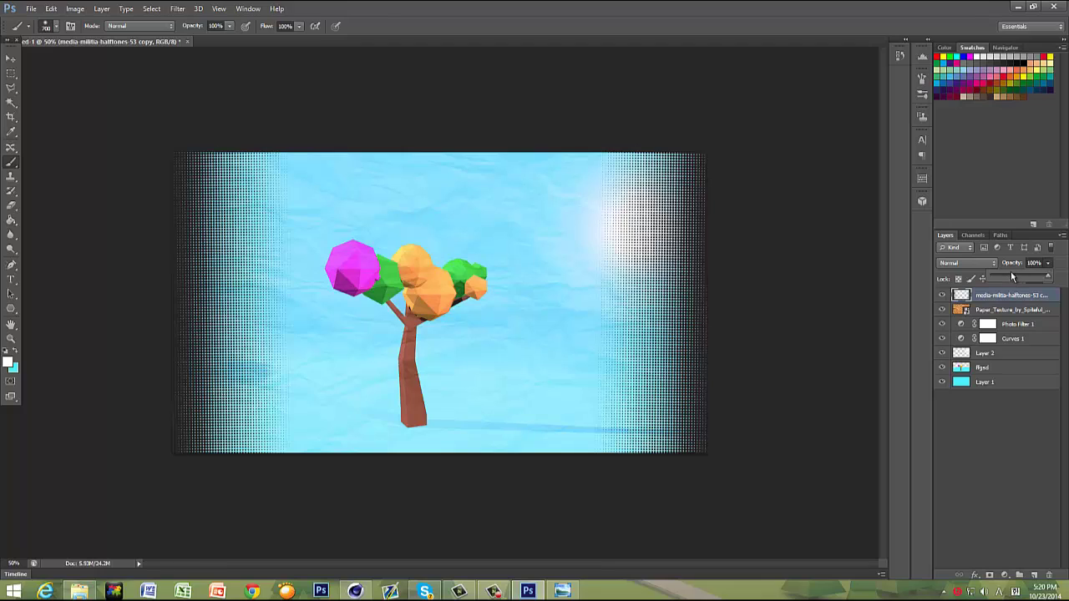
left_click(1010, 276)
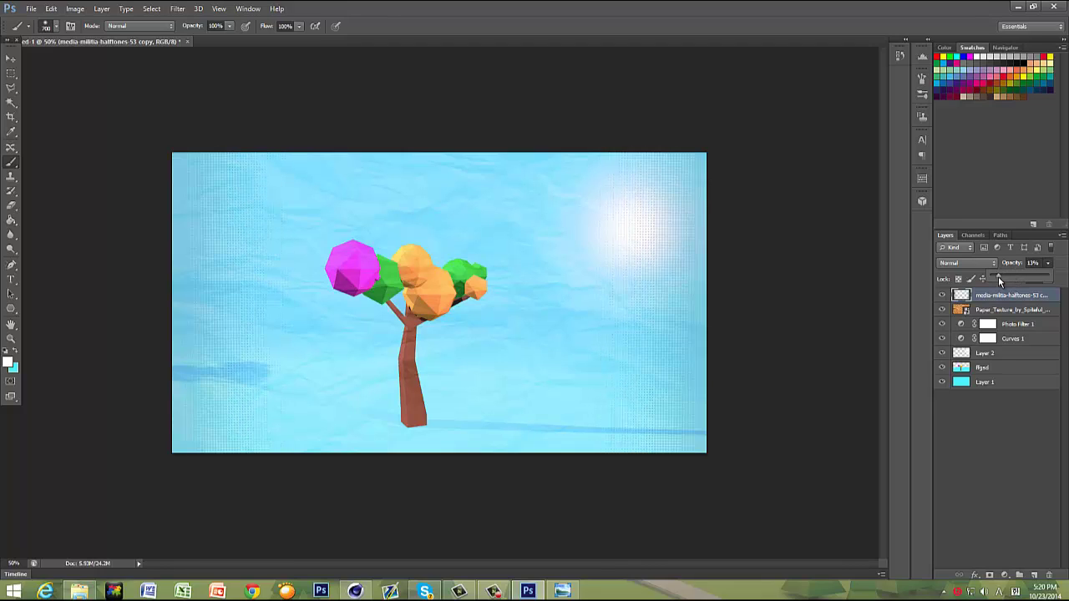
Step: Add a new empty layer on top of the stack and move the merged halftone layer below the paper texture
left_click(974, 455)
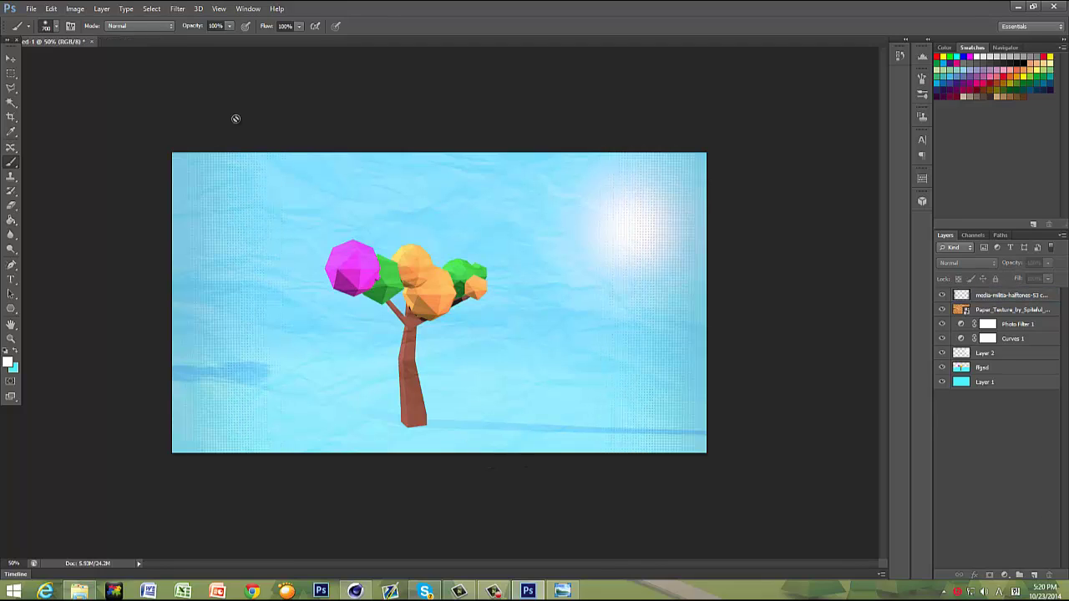
left_click(1034, 576)
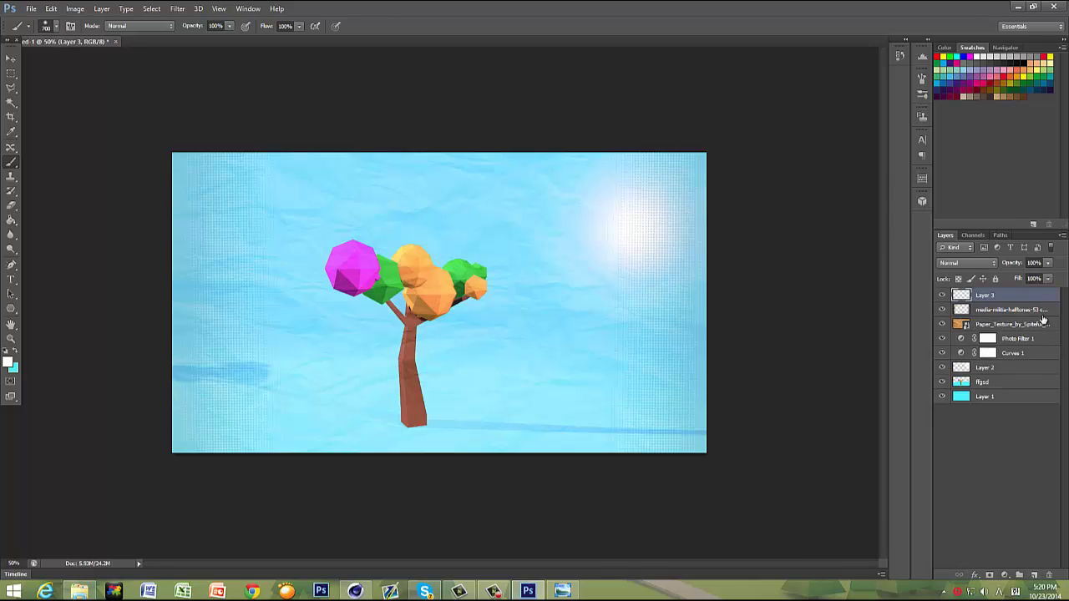
left_click_drag(1044, 311, 1040, 331)
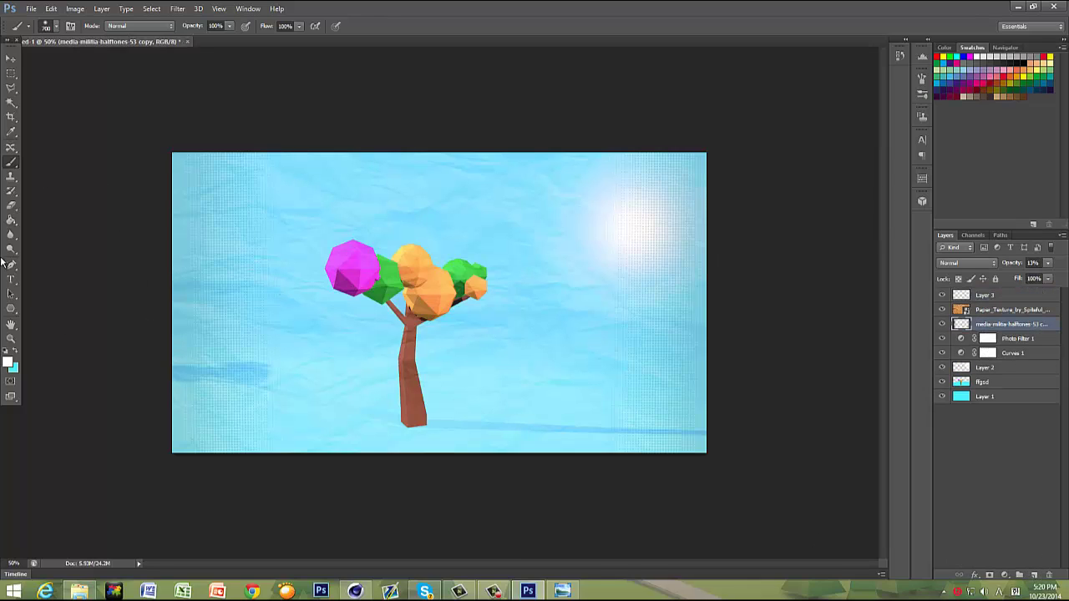
Step: Set the foreground colour to black and brush soft dark shading across the sky on the halftone layer
left_click(16, 357)
left_click(8, 361)
left_click_drag(451, 302, 243, 432)
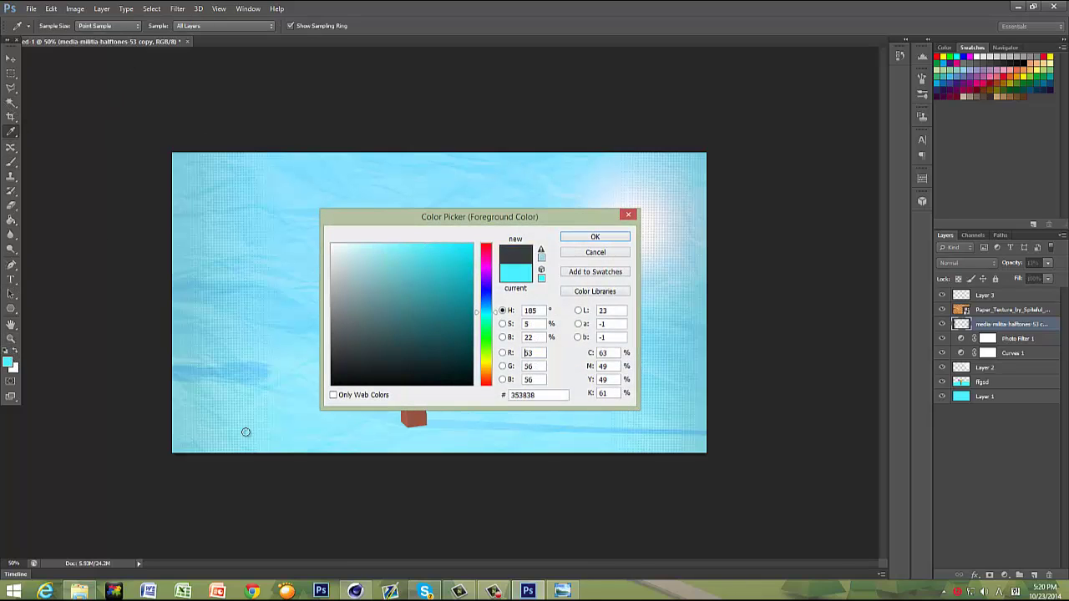
left_click(594, 237)
left_click_drag(697, 172, 573, 465)
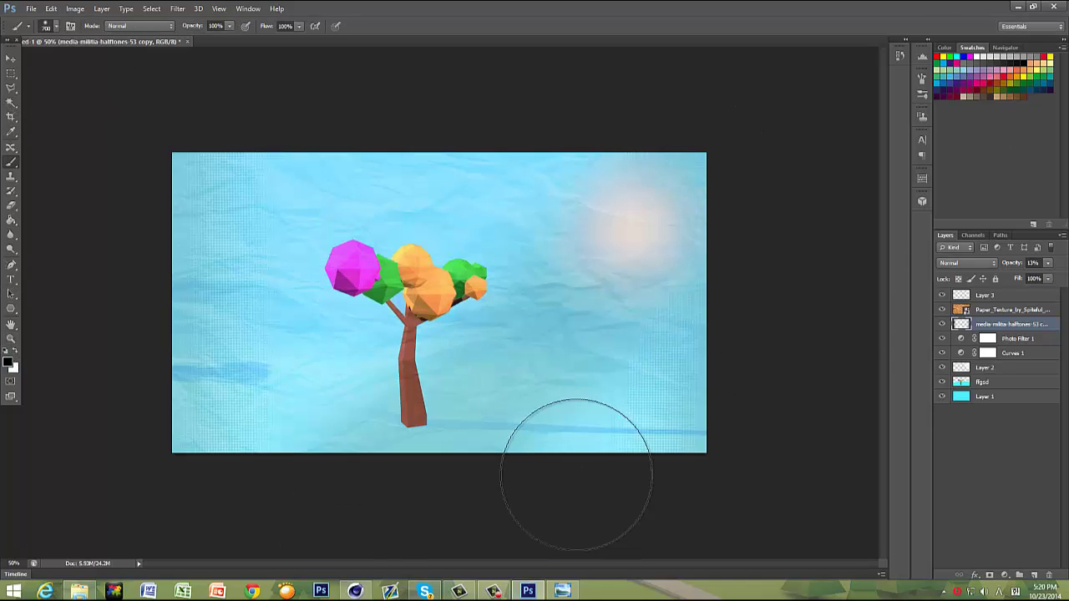
Step: Brush over the halftone layer with the 700 px soft brush until it is completely black
left_click(55, 26)
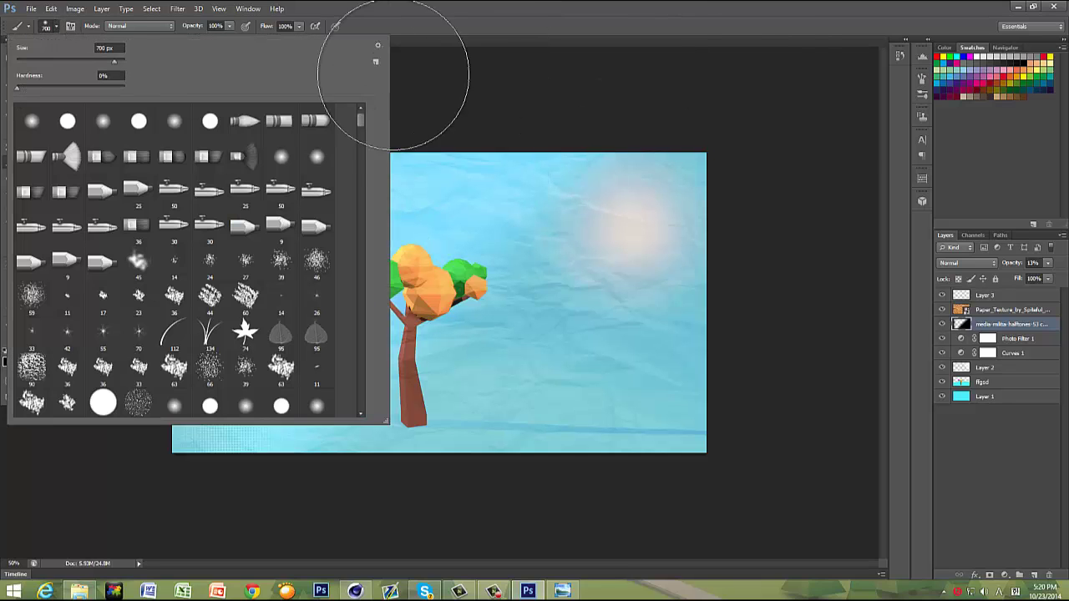
left_click(807, 131)
mouse_move(737, 136)
left_mouse_down()
mouse_move(215, 346)
mouse_move(59, 226)
left_mouse_up()
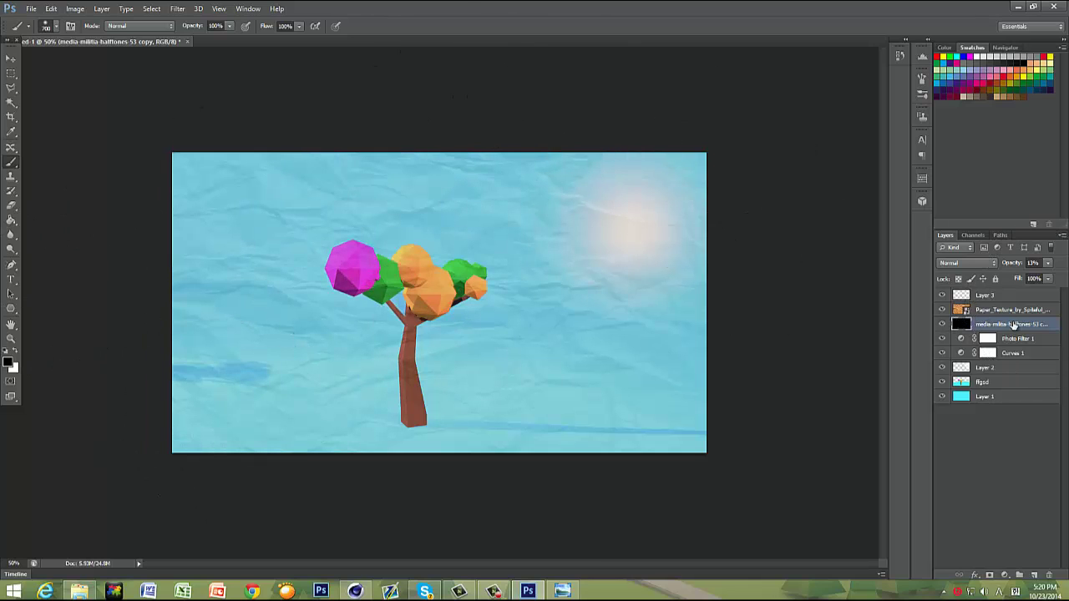
Step: Turn the blackened halftone layer into a vignette on top of the stack by softly erasing its centre, and set its opacity to 100%
left_click_drag(1014, 325, 1002, 295)
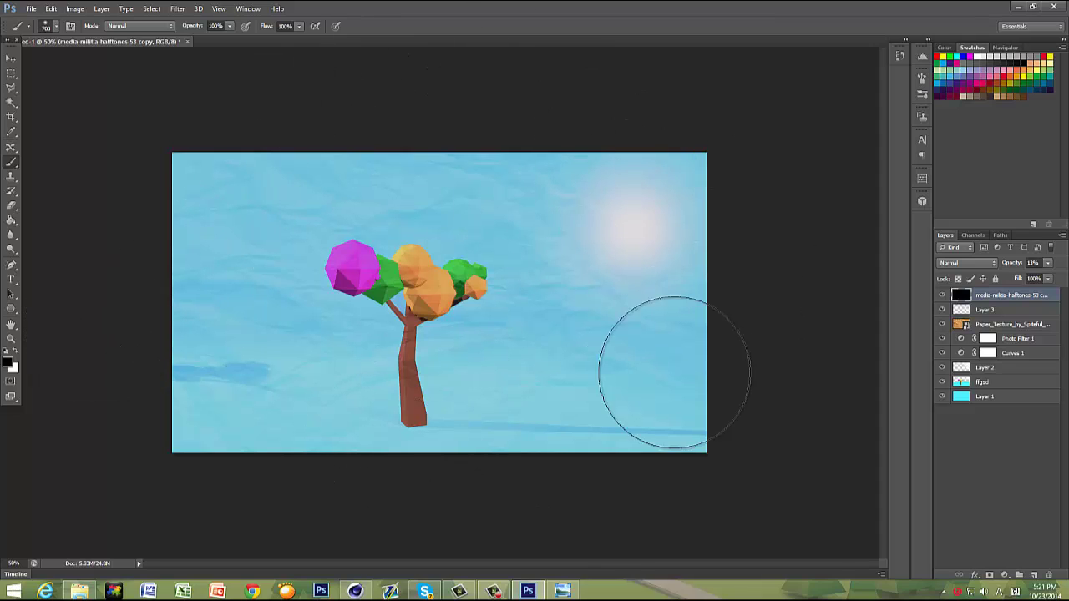
left_click(11, 206)
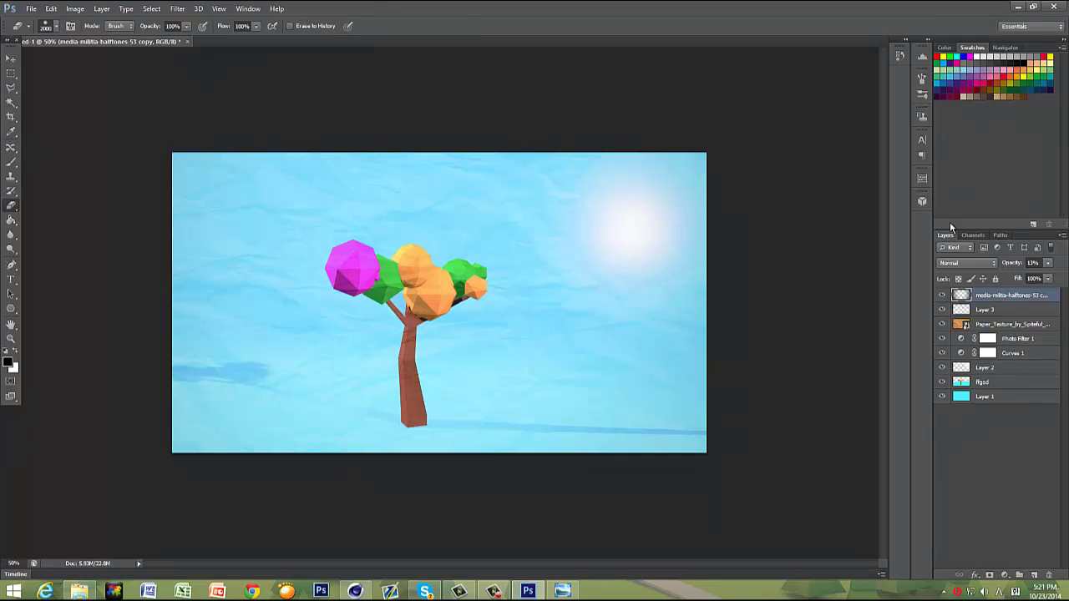
left_click_drag(1049, 263, 1064, 279)
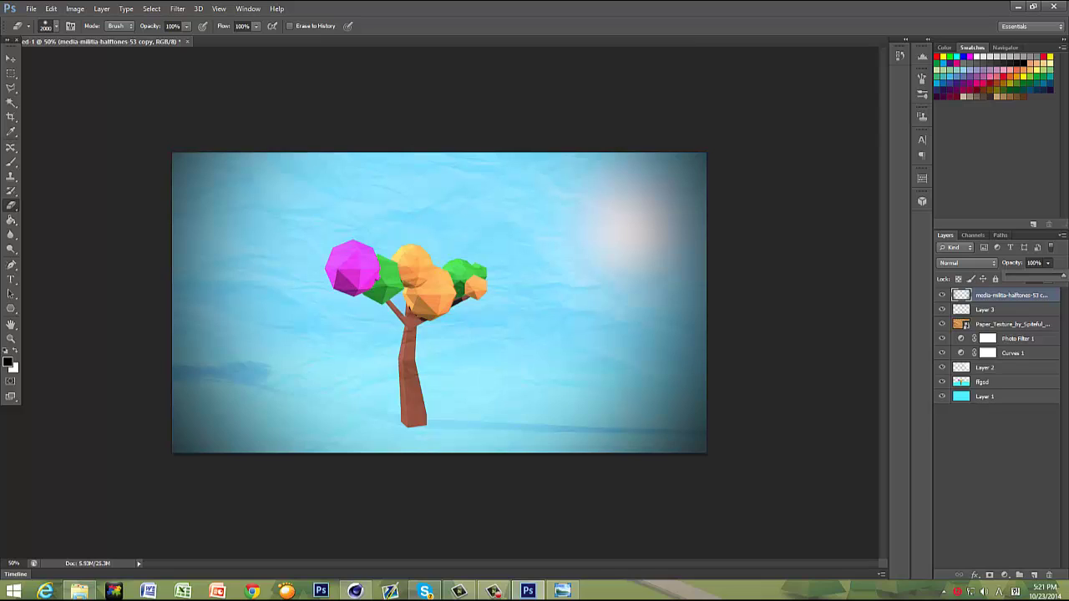
Step: Delete the vignetted halftone layer and replace Layer 3 with a new empty layer
left_click(990, 295)
key("Delete")
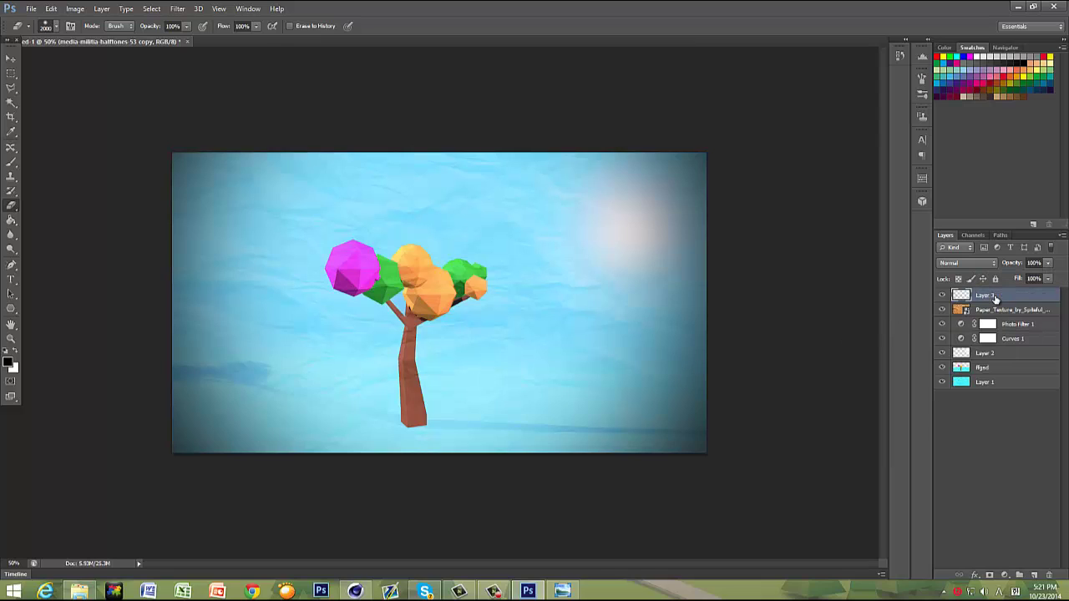
left_click(1034, 575)
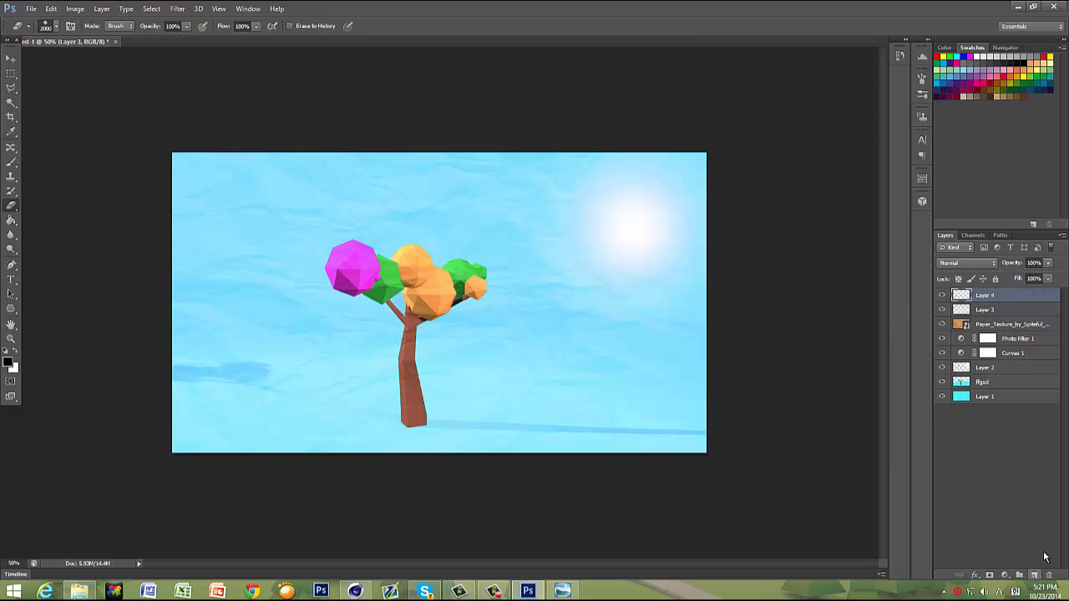
left_click(1025, 311)
key("Delete")
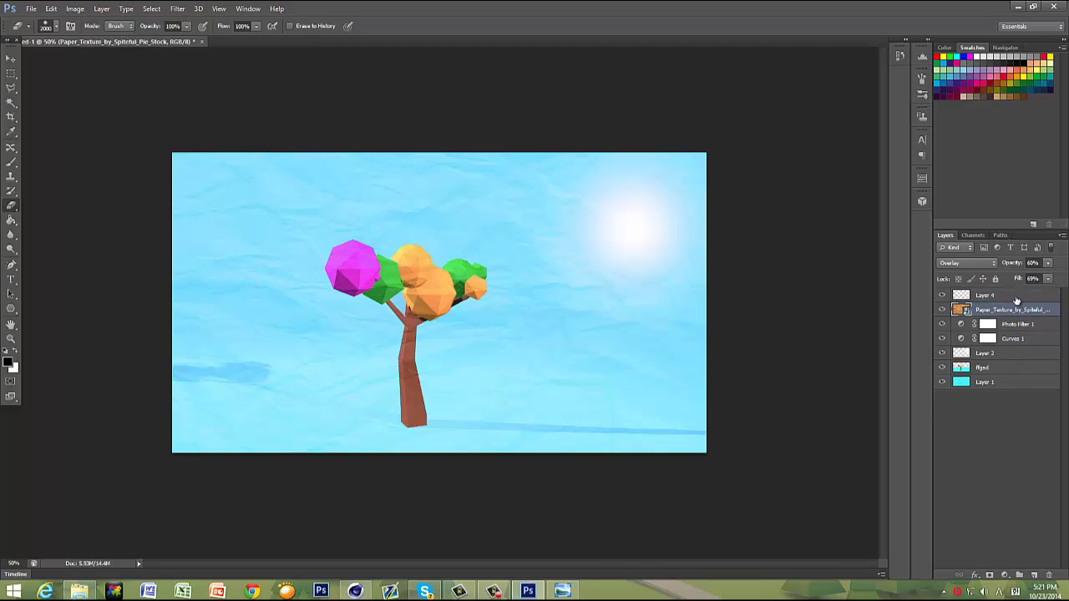
left_click(1024, 296)
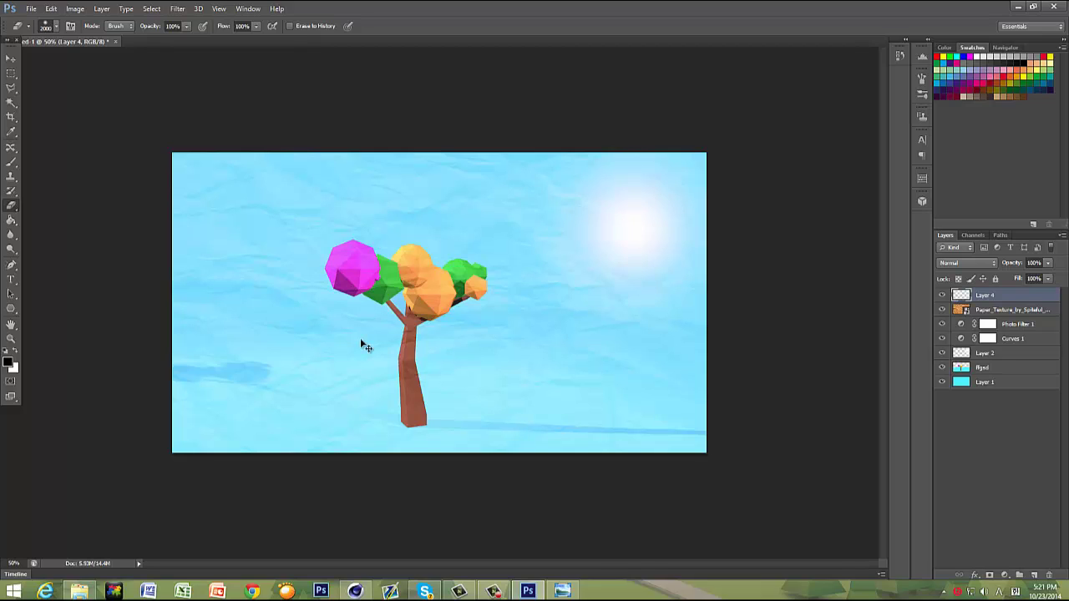
Step: Undo the layer deletions, the vignette and all black shading back to the clean merged halftone layer beneath the paper texture
key("ctrl+z")
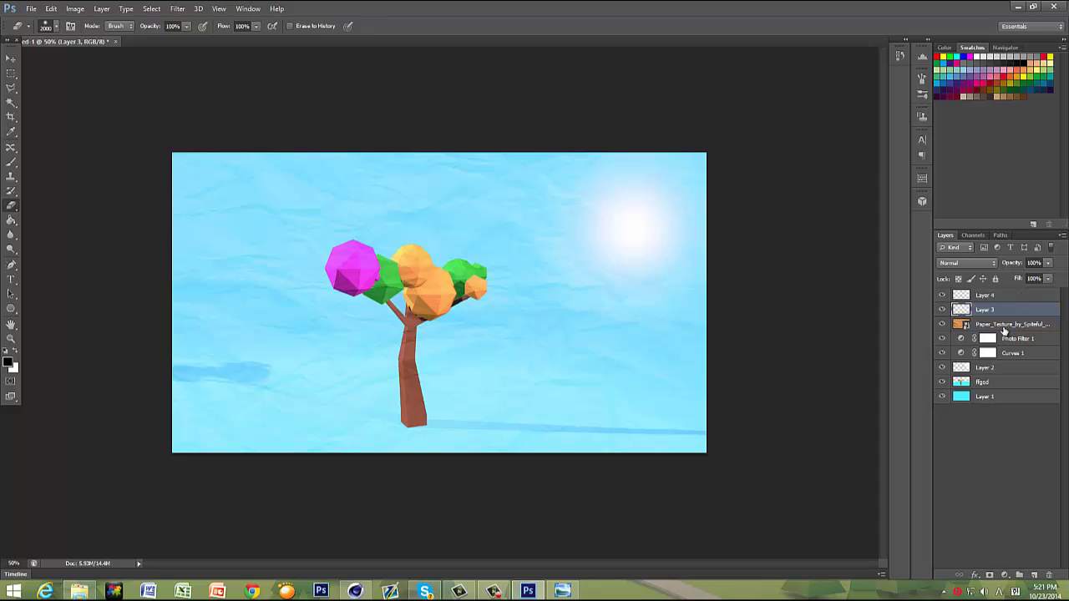
key("ctrl+alt+z")
key("ctrl+alt+z")
key("ctrl+alt+z")
key("ctrl+alt+z")
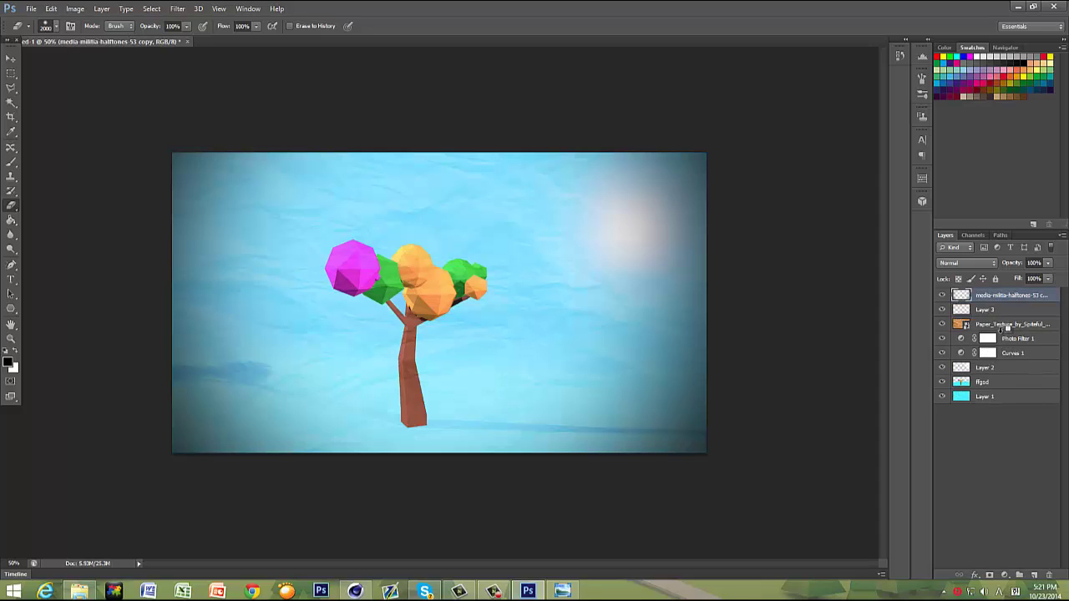
key("ctrl+alt+z")
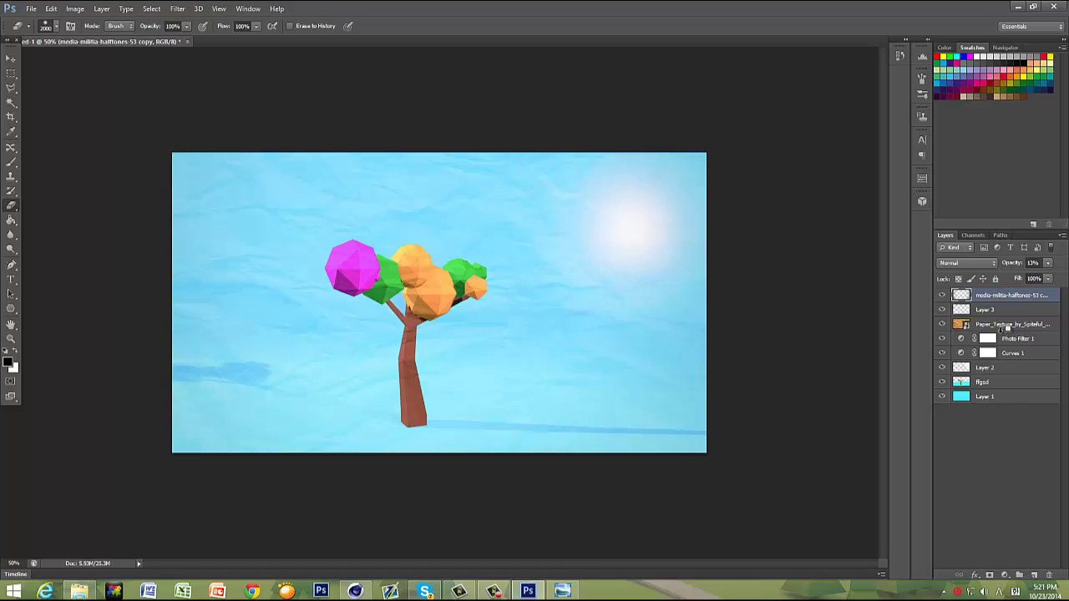
key("ctrl+alt+z")
key("ctrl+alt+z")
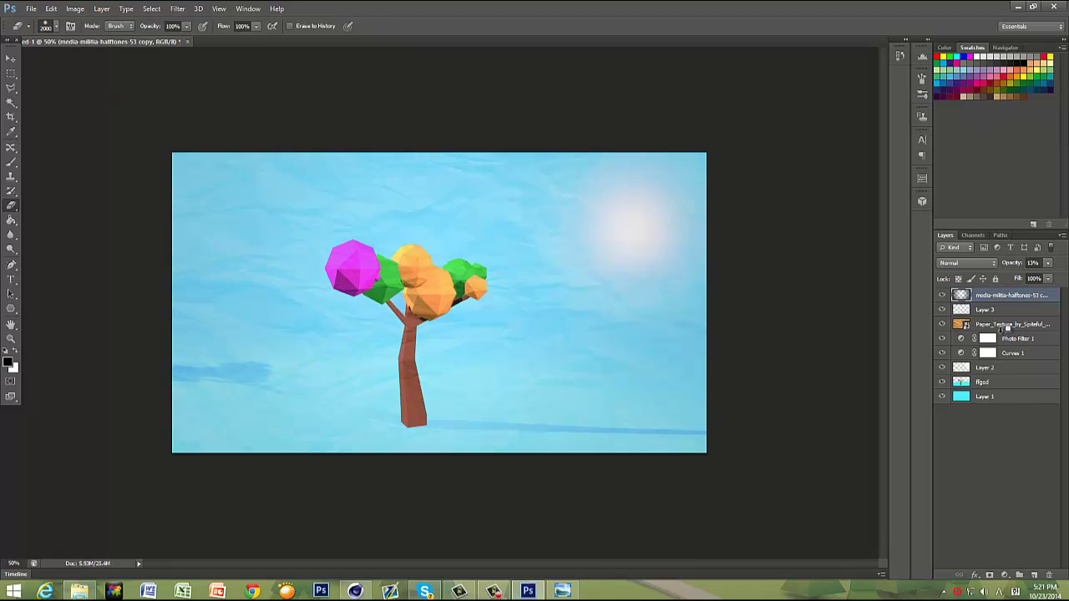
key("ctrl+alt+z")
key("ctrl+alt+z")
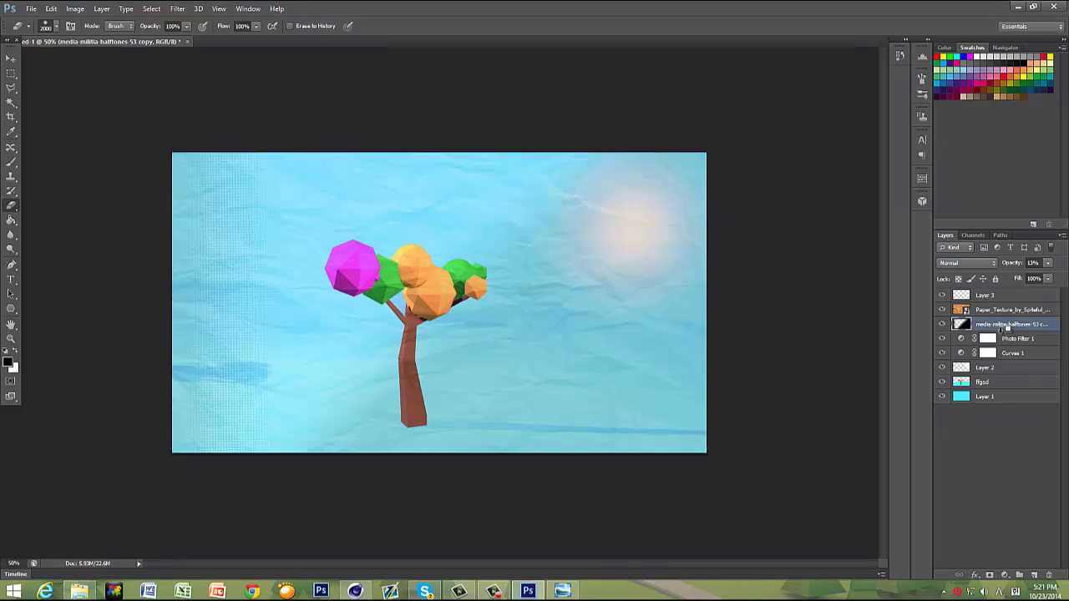
key("ctrl+alt+z")
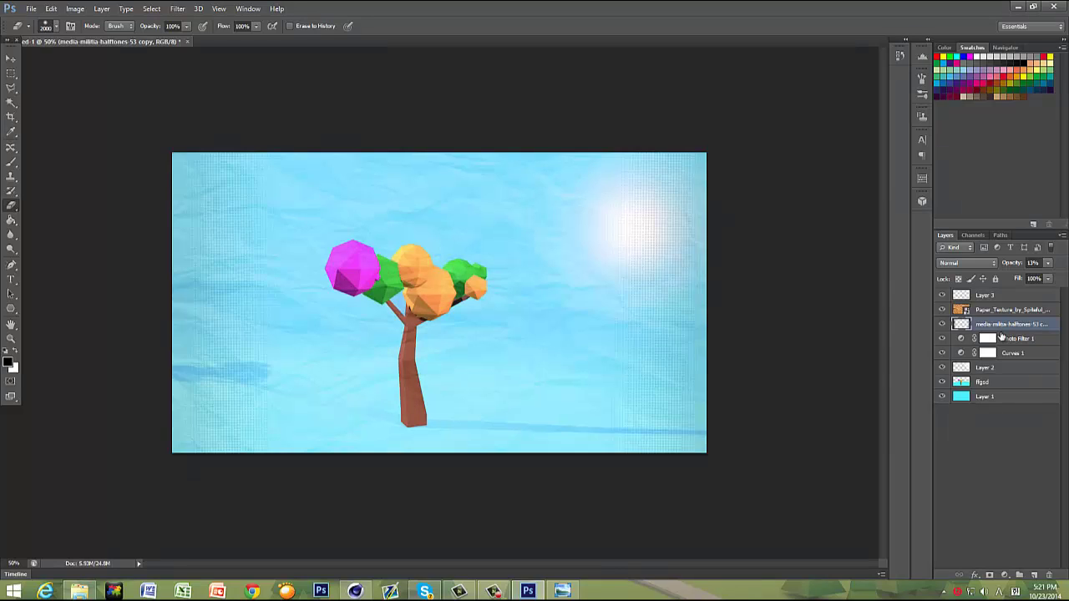
Step: Brush the empty Layer 3 above the paper texture completely black across the whole canvas
left_click(1002, 299)
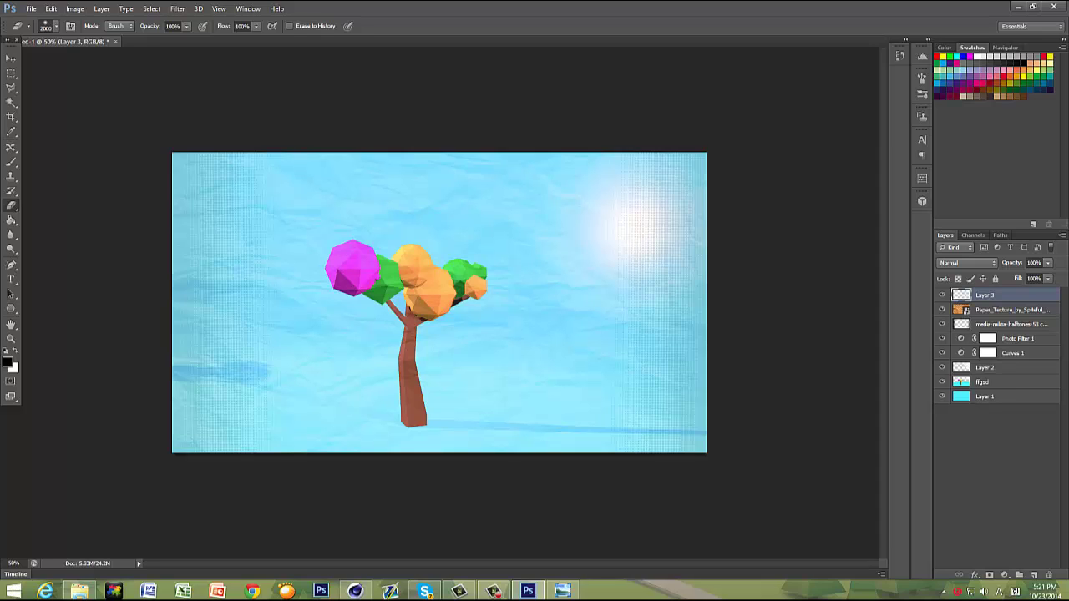
left_click(11, 162)
mouse_move(479, 199)
left_mouse_down()
mouse_move(585, 143)
mouse_move(167, 156)
mouse_move(84, 406)
mouse_move(213, 422)
mouse_move(413, 529)
mouse_move(585, 530)
mouse_move(508, 526)
mouse_move(345, 419)
mouse_move(246, 475)
mouse_move(275, 460)
left_mouse_up()
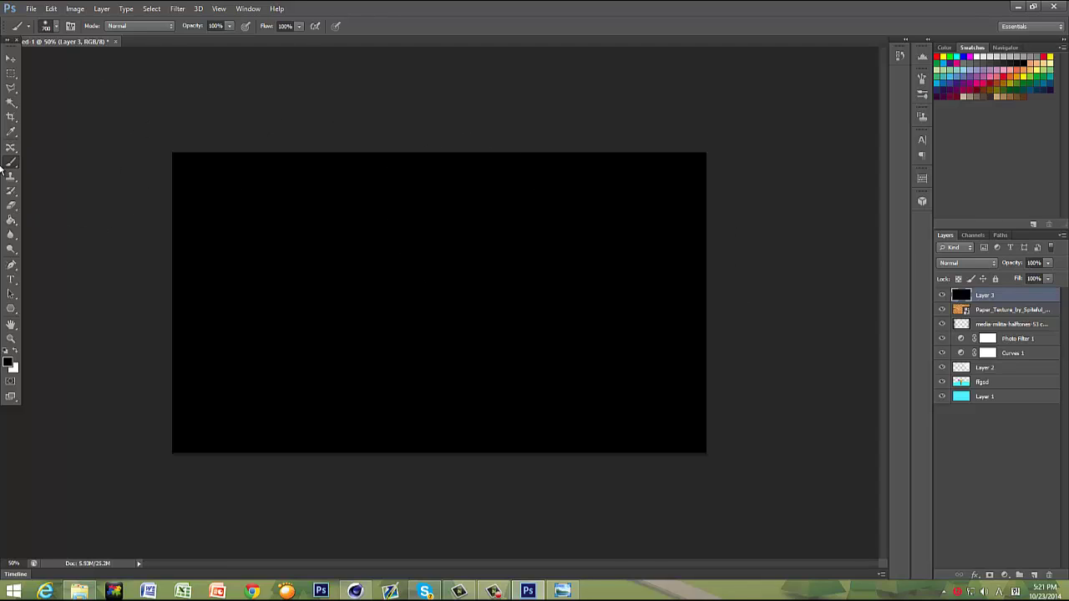
Step: Erase the centre of black Layer 3 with the 2000 px soft eraser to leave a dark vignette around the tree scene
left_click(12, 204)
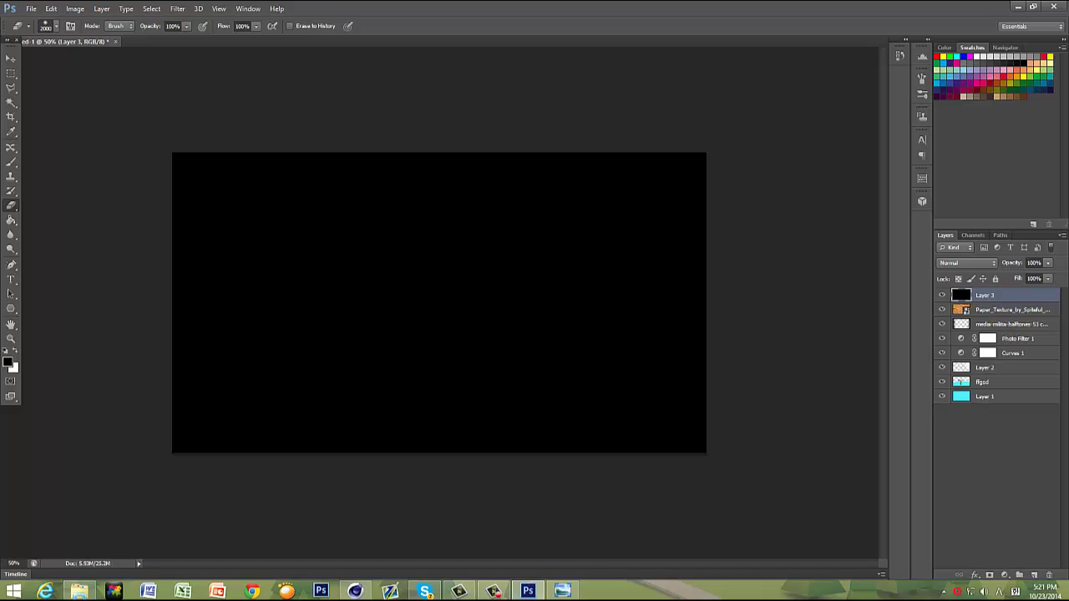
left_click(424, 294)
left_click(427, 296)
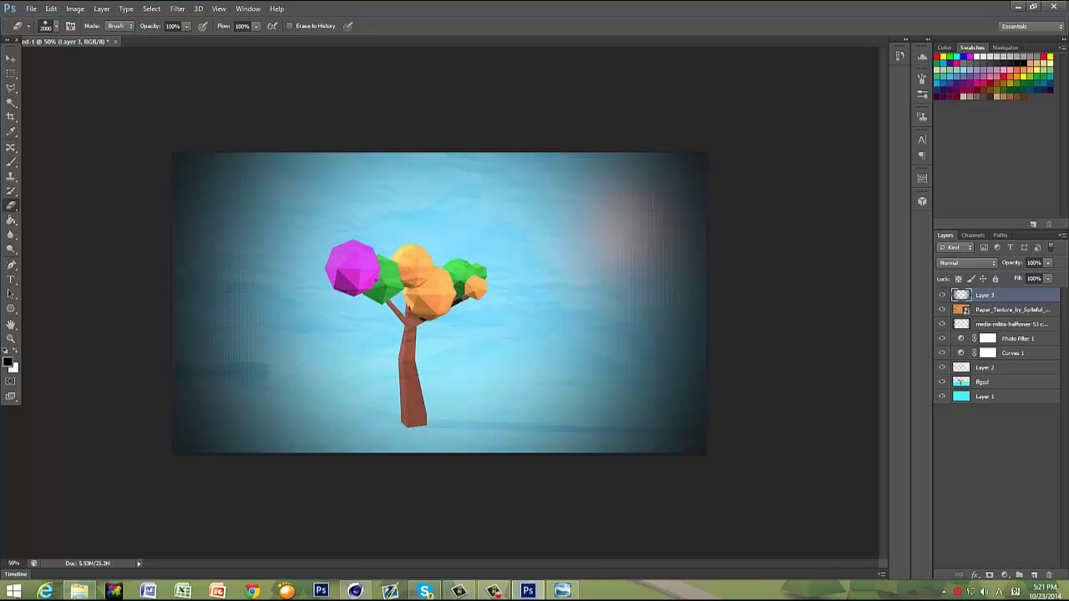
left_click(428, 296)
left_click(428, 296)
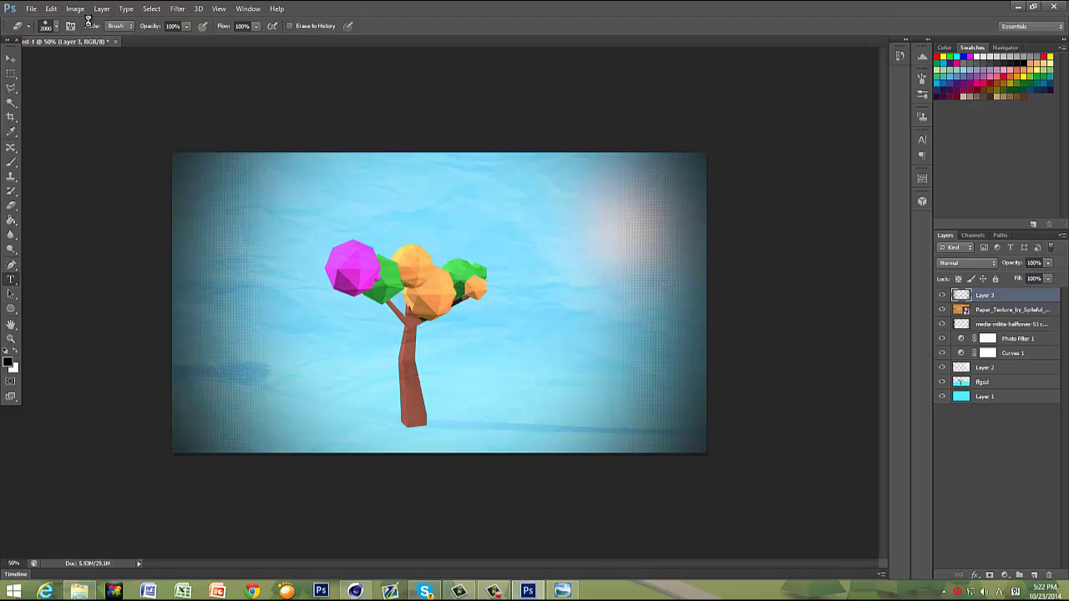
Step: Add the text "LOW POLY TREE" across the tree in 30 pt Lavanderia Sturdy
key("t")
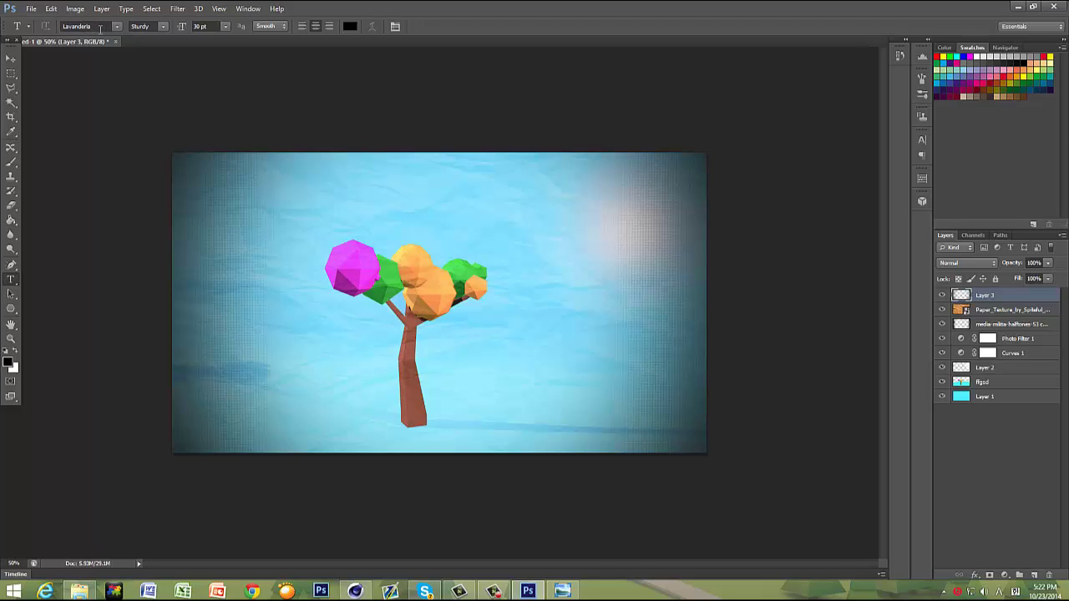
left_click(388, 340)
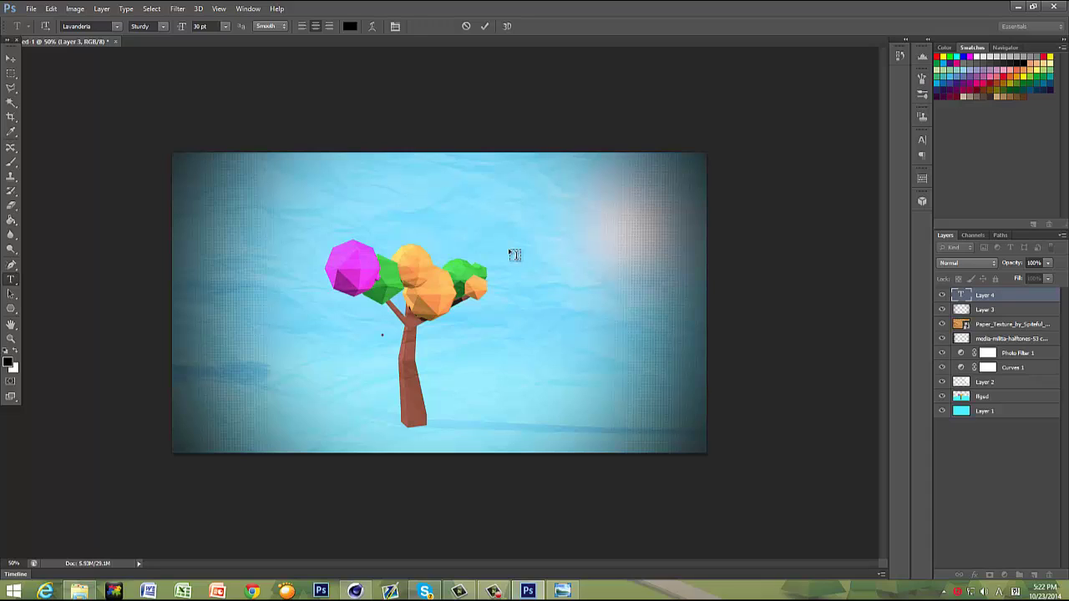
type("Tree")
key("BackSpace")
key("BackSpace")
key("BackSpace")
key("BackSpace")
type("LOW POLY")
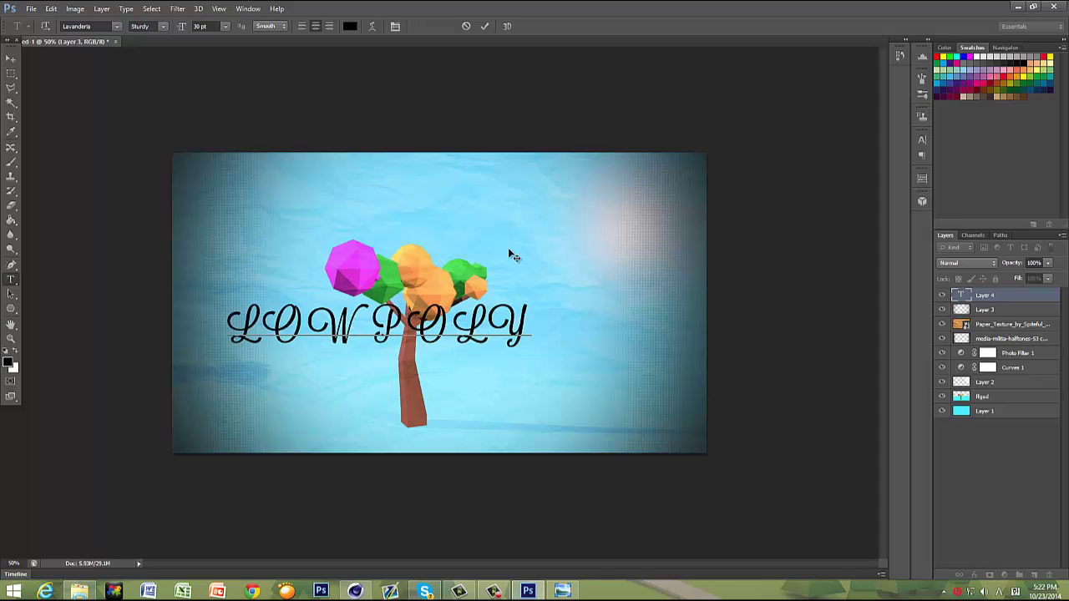
type(" TREE")
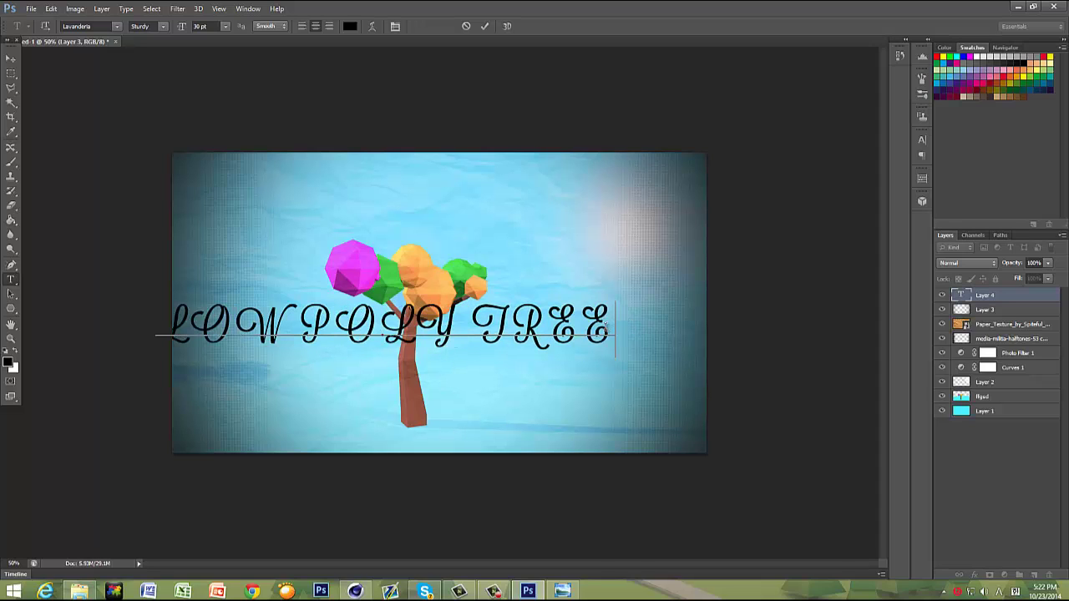
Step: Change the colour of the entire LOW POLY TREE text to white and commit it
left_click_drag(617, 330, 71, 345)
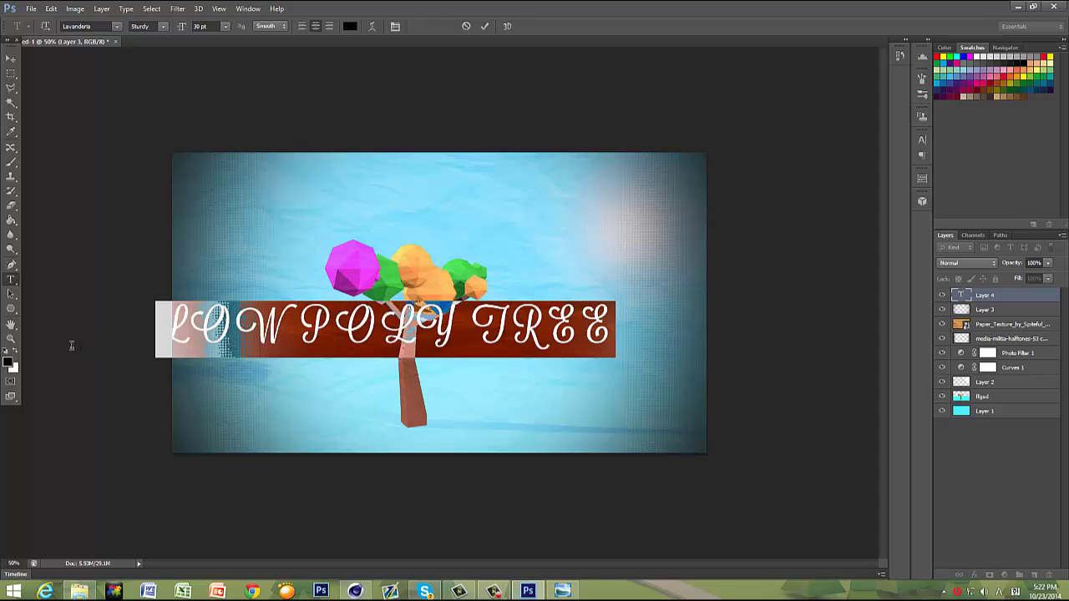
left_click(12, 355)
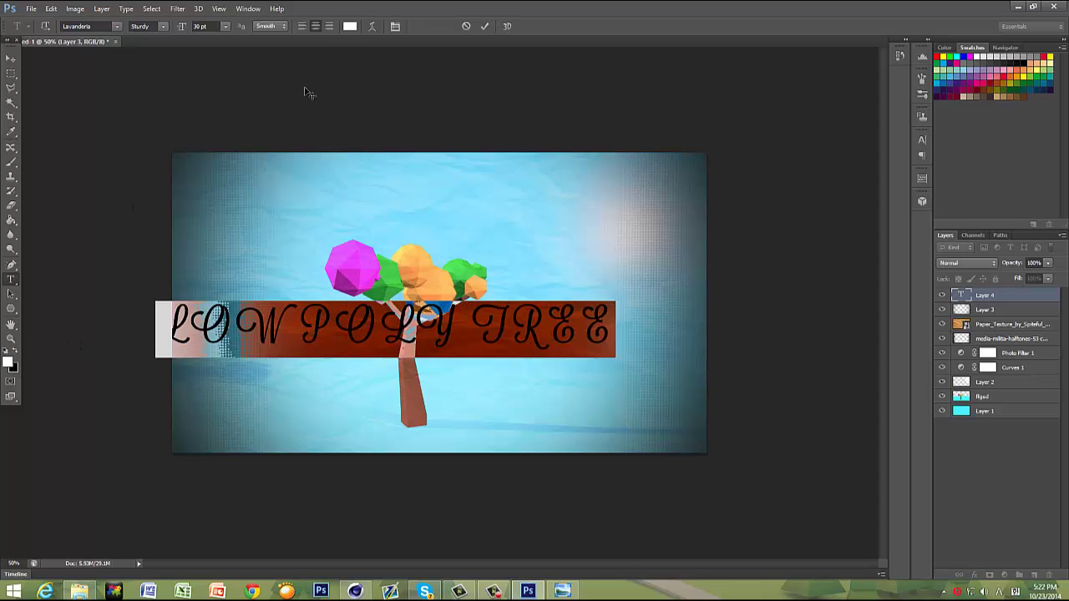
left_click(956, 467)
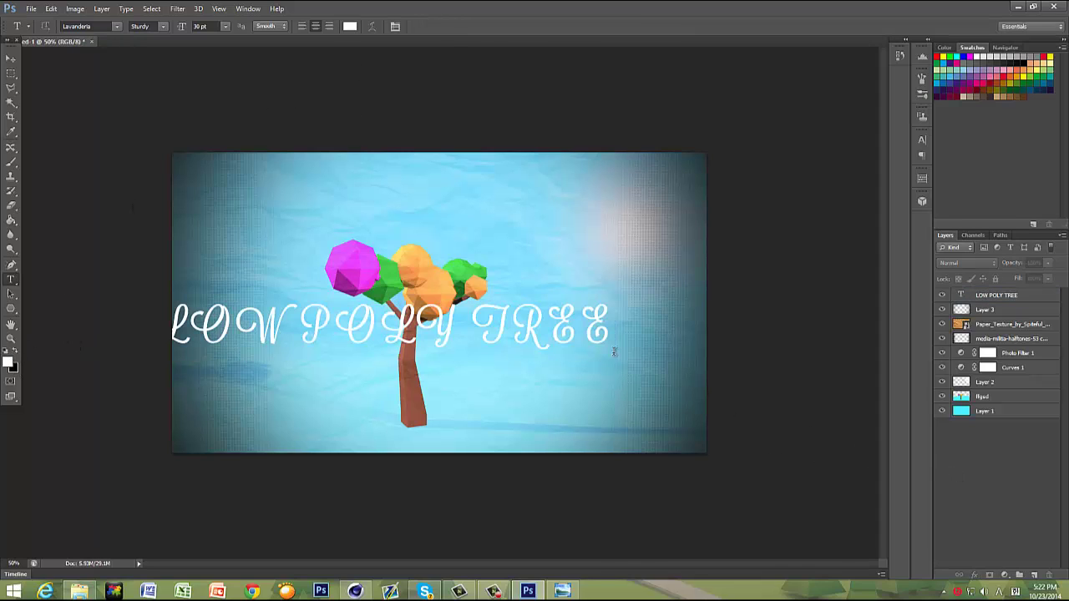
Step: Centre the LOW POLY TREE text lower over the trunk and change its font to Lighthouse Personal Use
left_click_drag(596, 328, 35, 330)
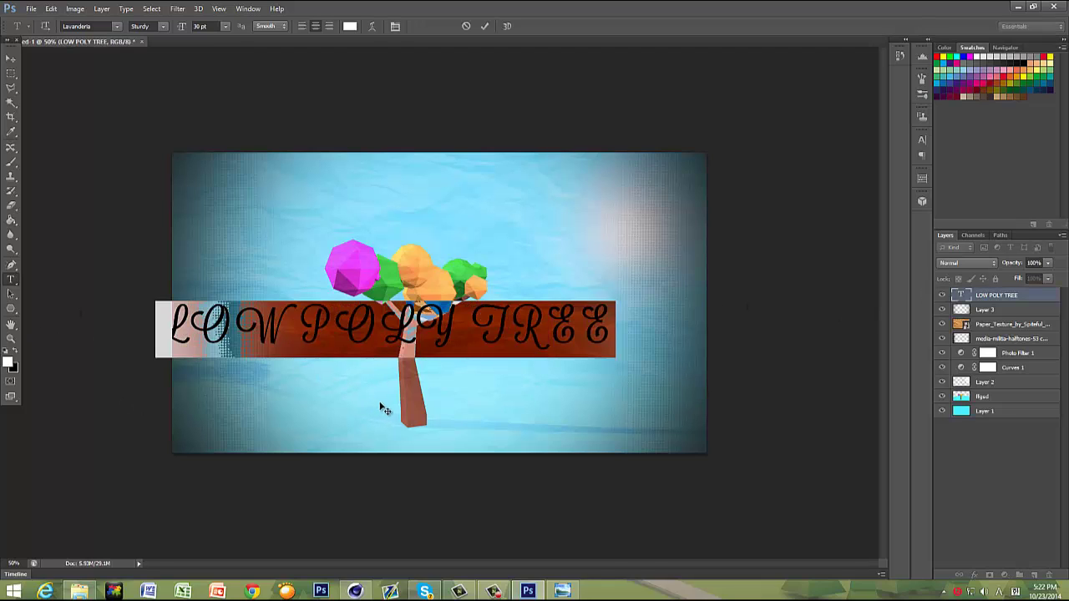
left_click_drag(380, 408, 453, 422, "ctrl")
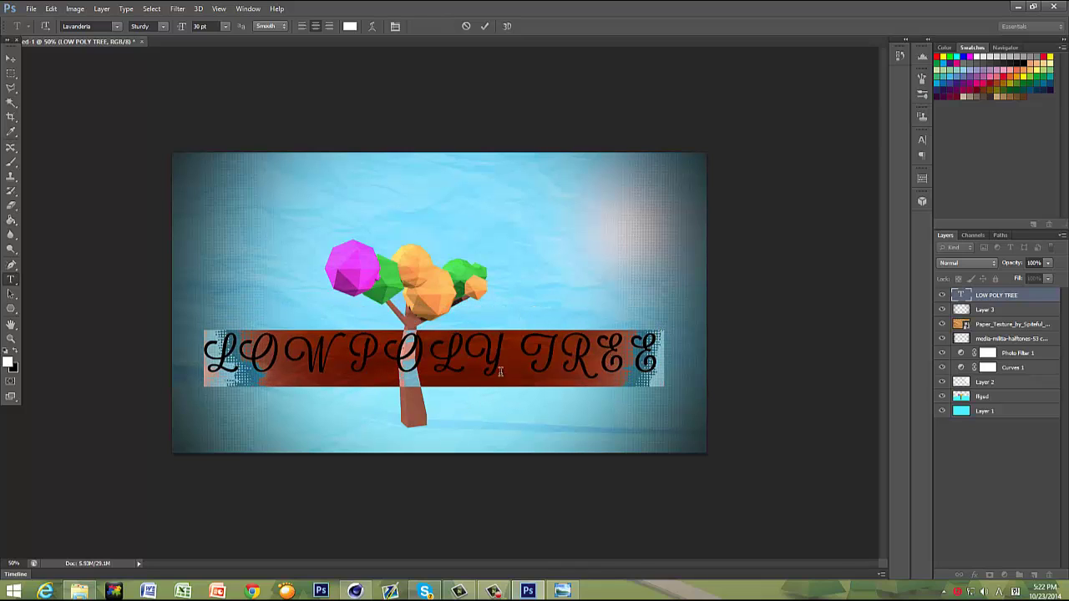
left_click(117, 26)
left_click(177, 69)
left_click(576, 351)
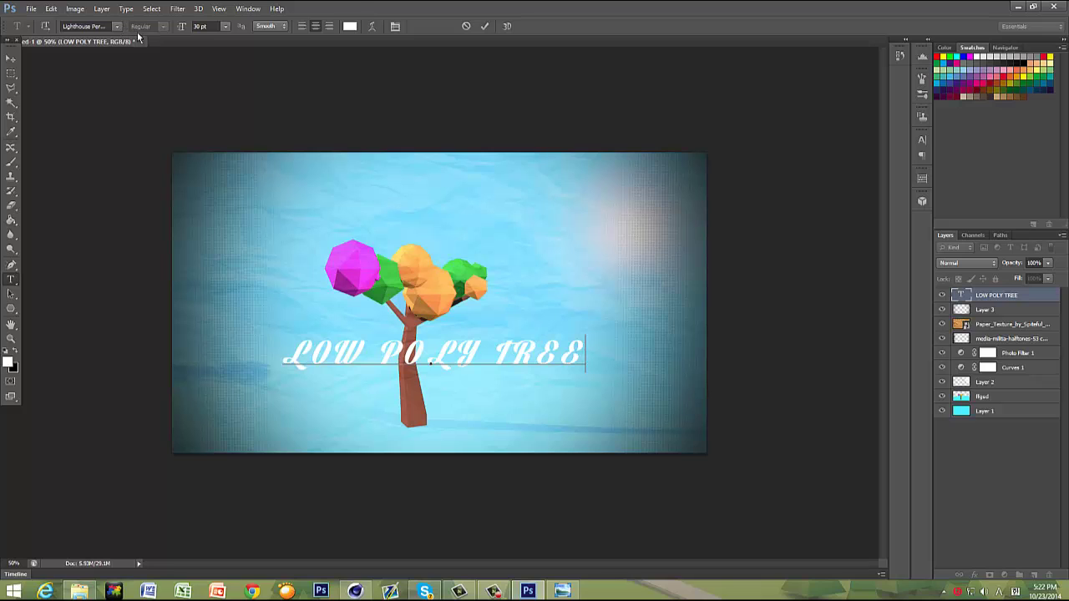
Step: Change the font of the LOW POLY TREE text to Marguerite and commit the edit
left_click_drag(580, 354, 108, 338)
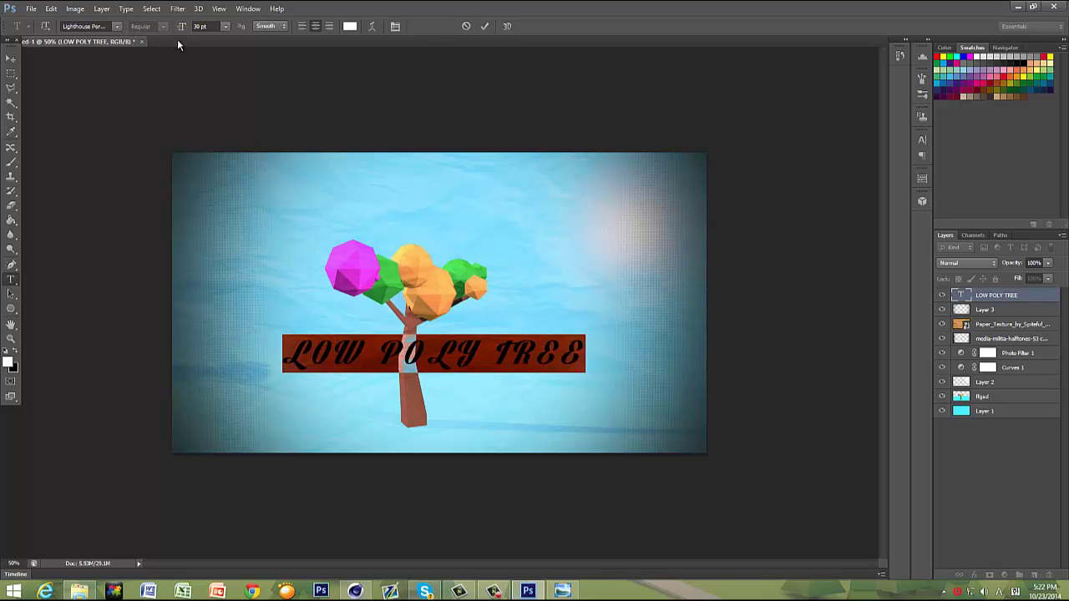
left_click(117, 25)
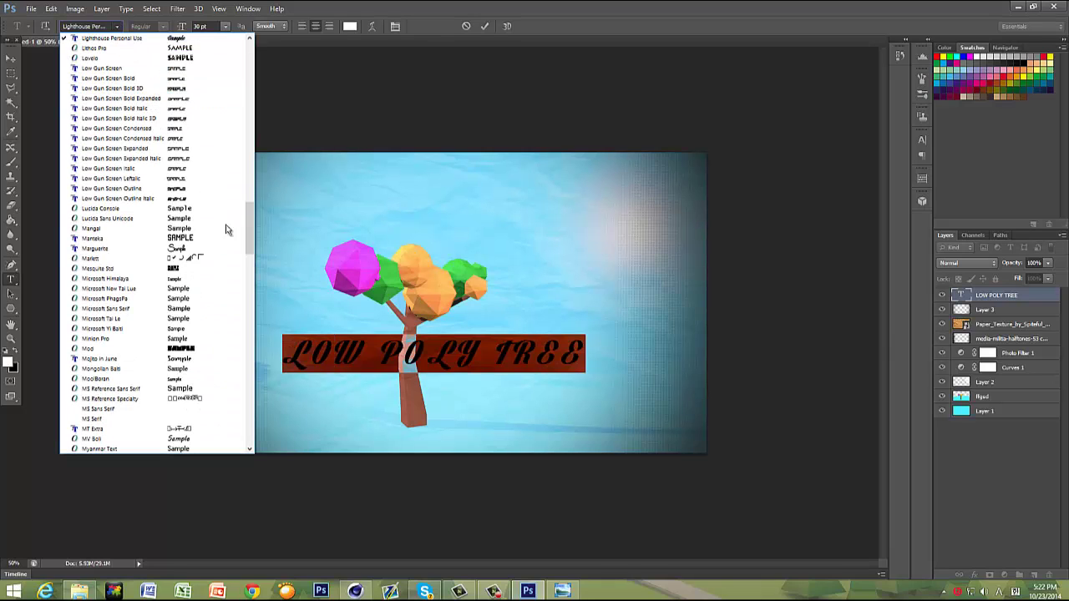
left_click(210, 248)
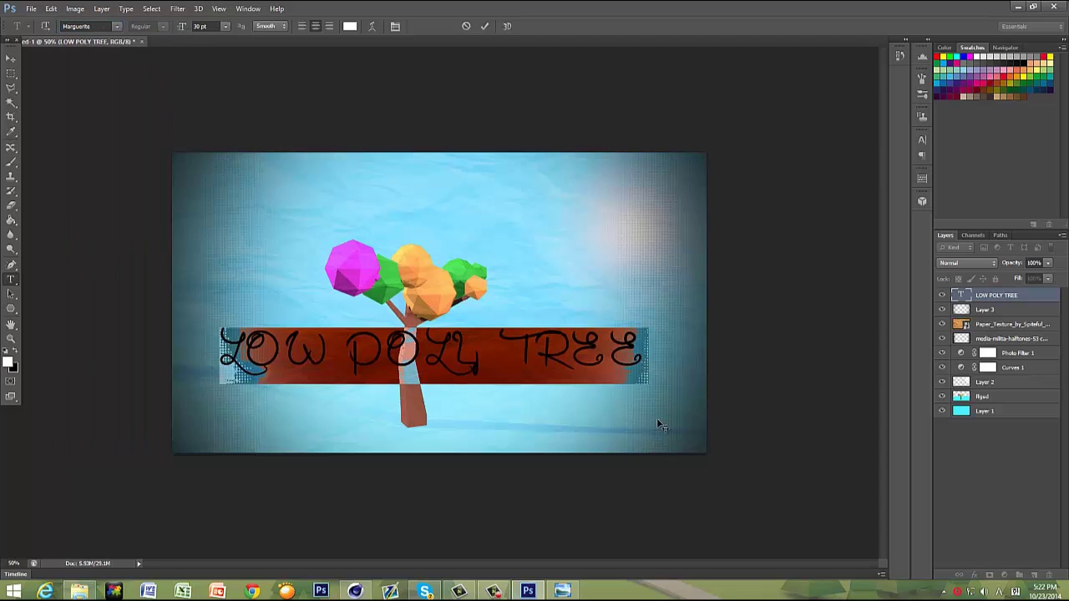
left_click(631, 365)
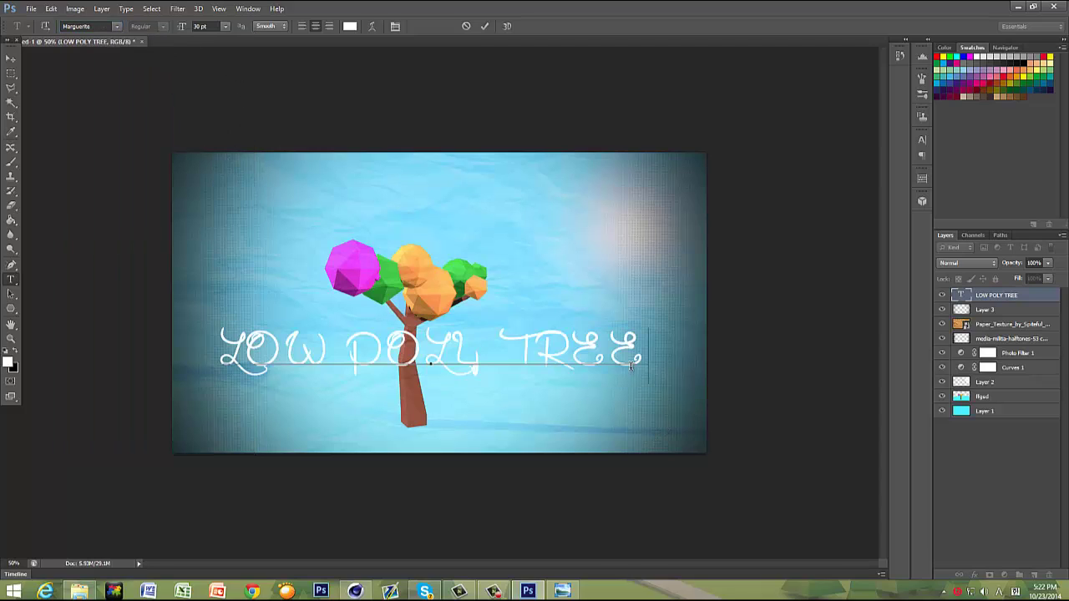
left_click(1022, 470)
Step: Move the LOW POLY TREE text layer below the halftone layer, directly above the Photo Filter adjustment
left_click_drag(1013, 295, 1005, 342)
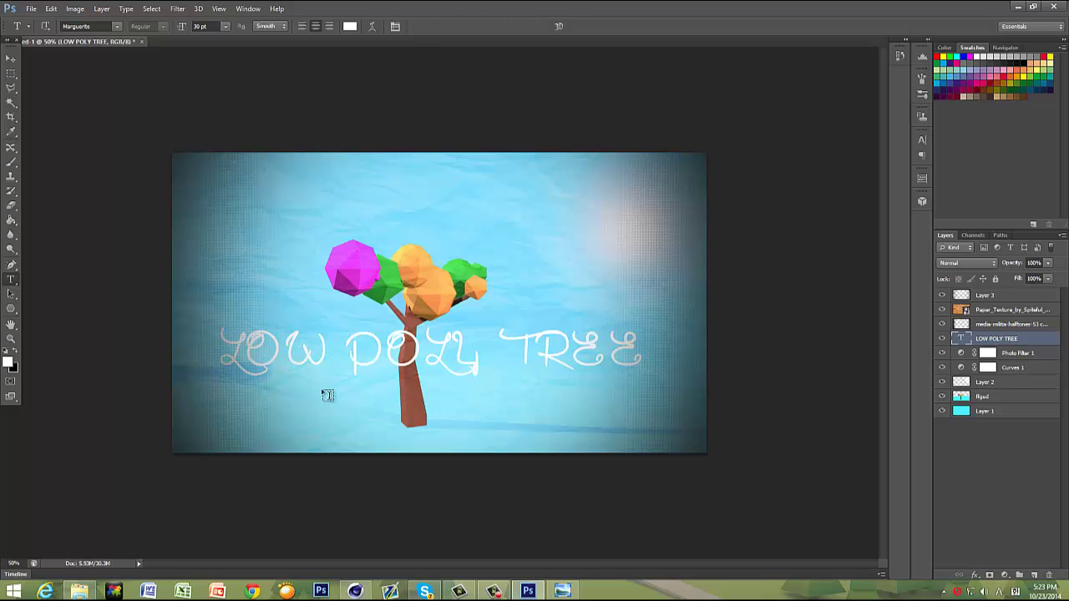
mouse_move(493, 591)
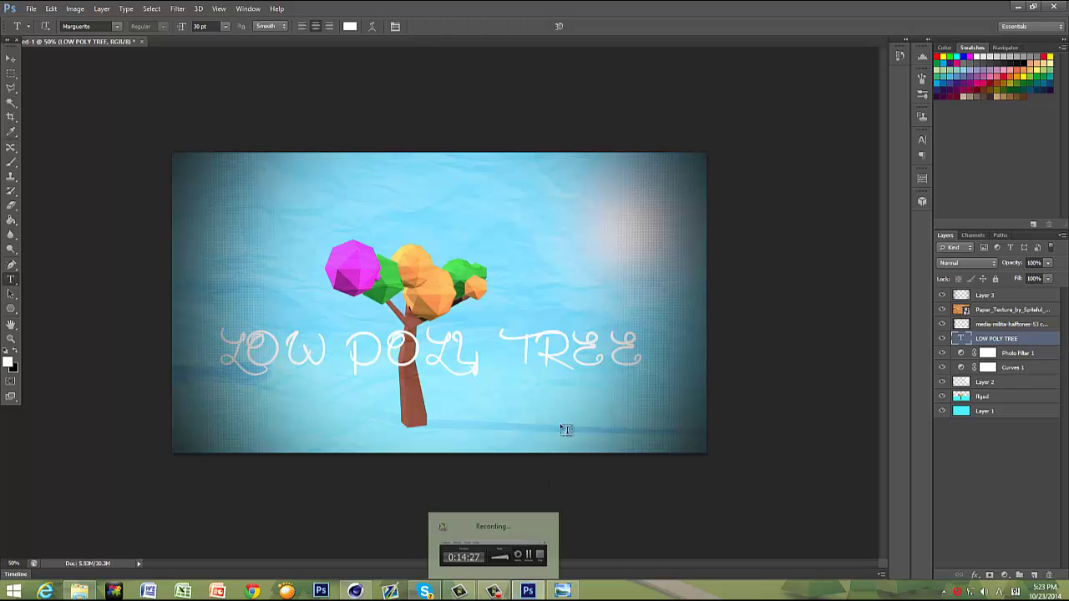